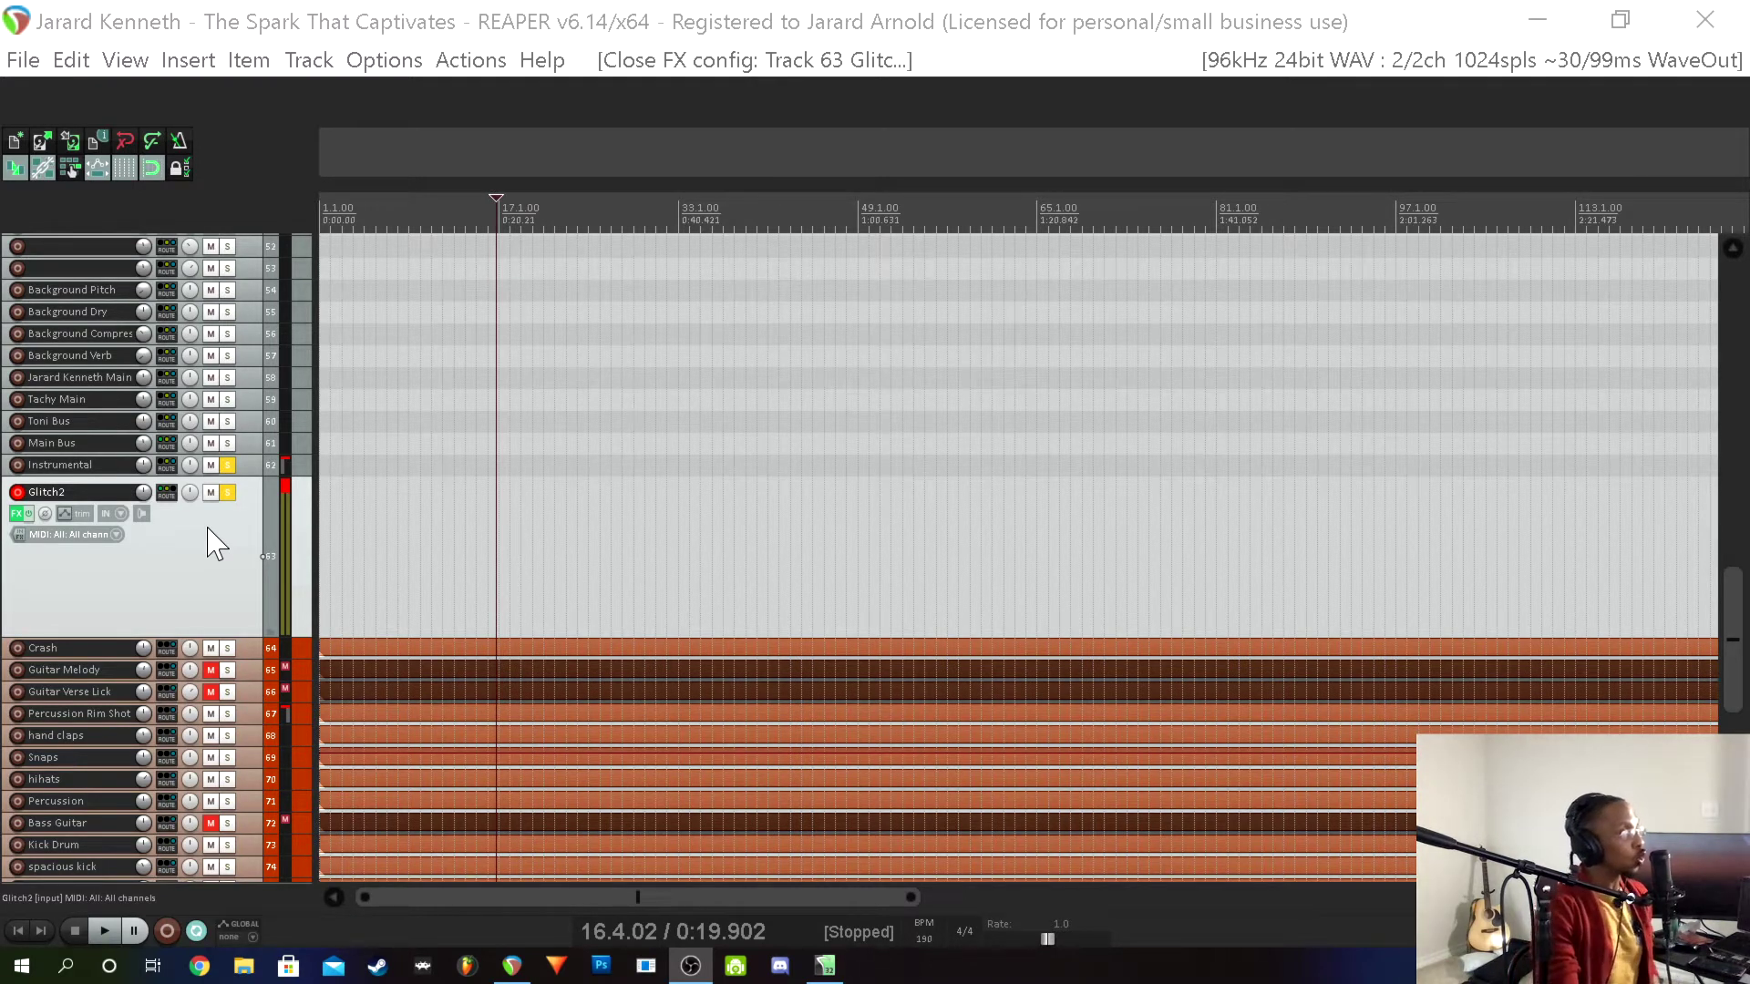
pyautogui.click(199, 565)
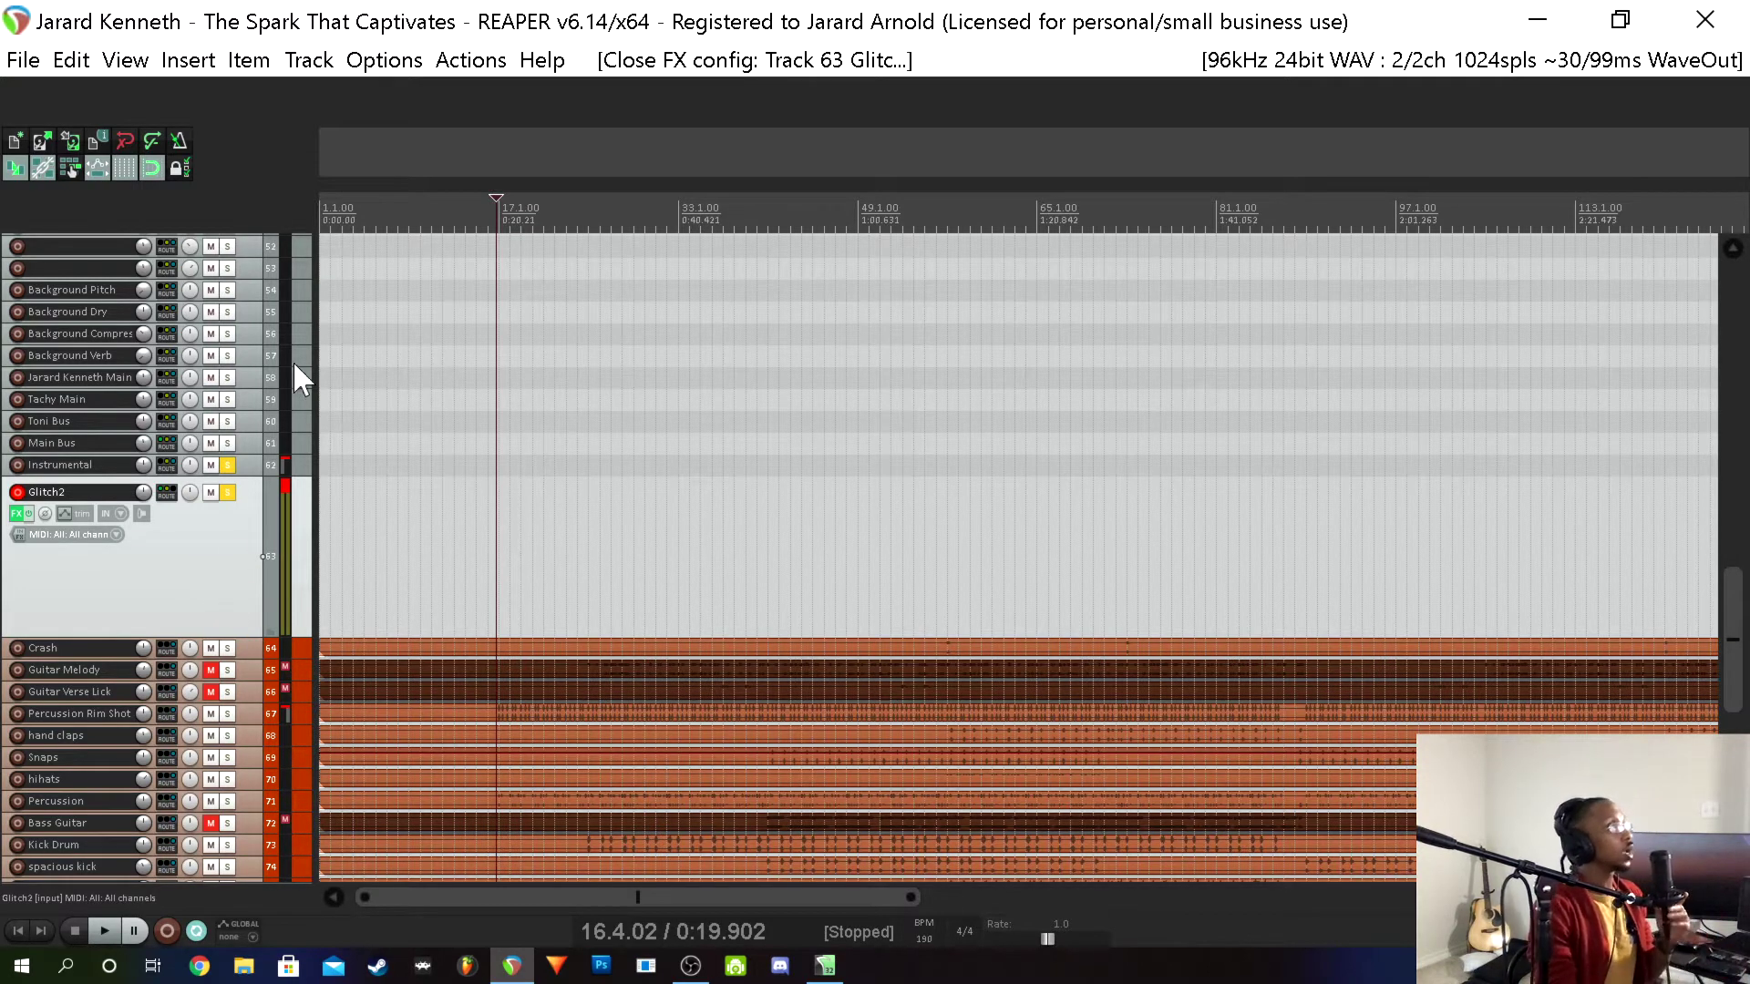
pyautogui.click(390, 66)
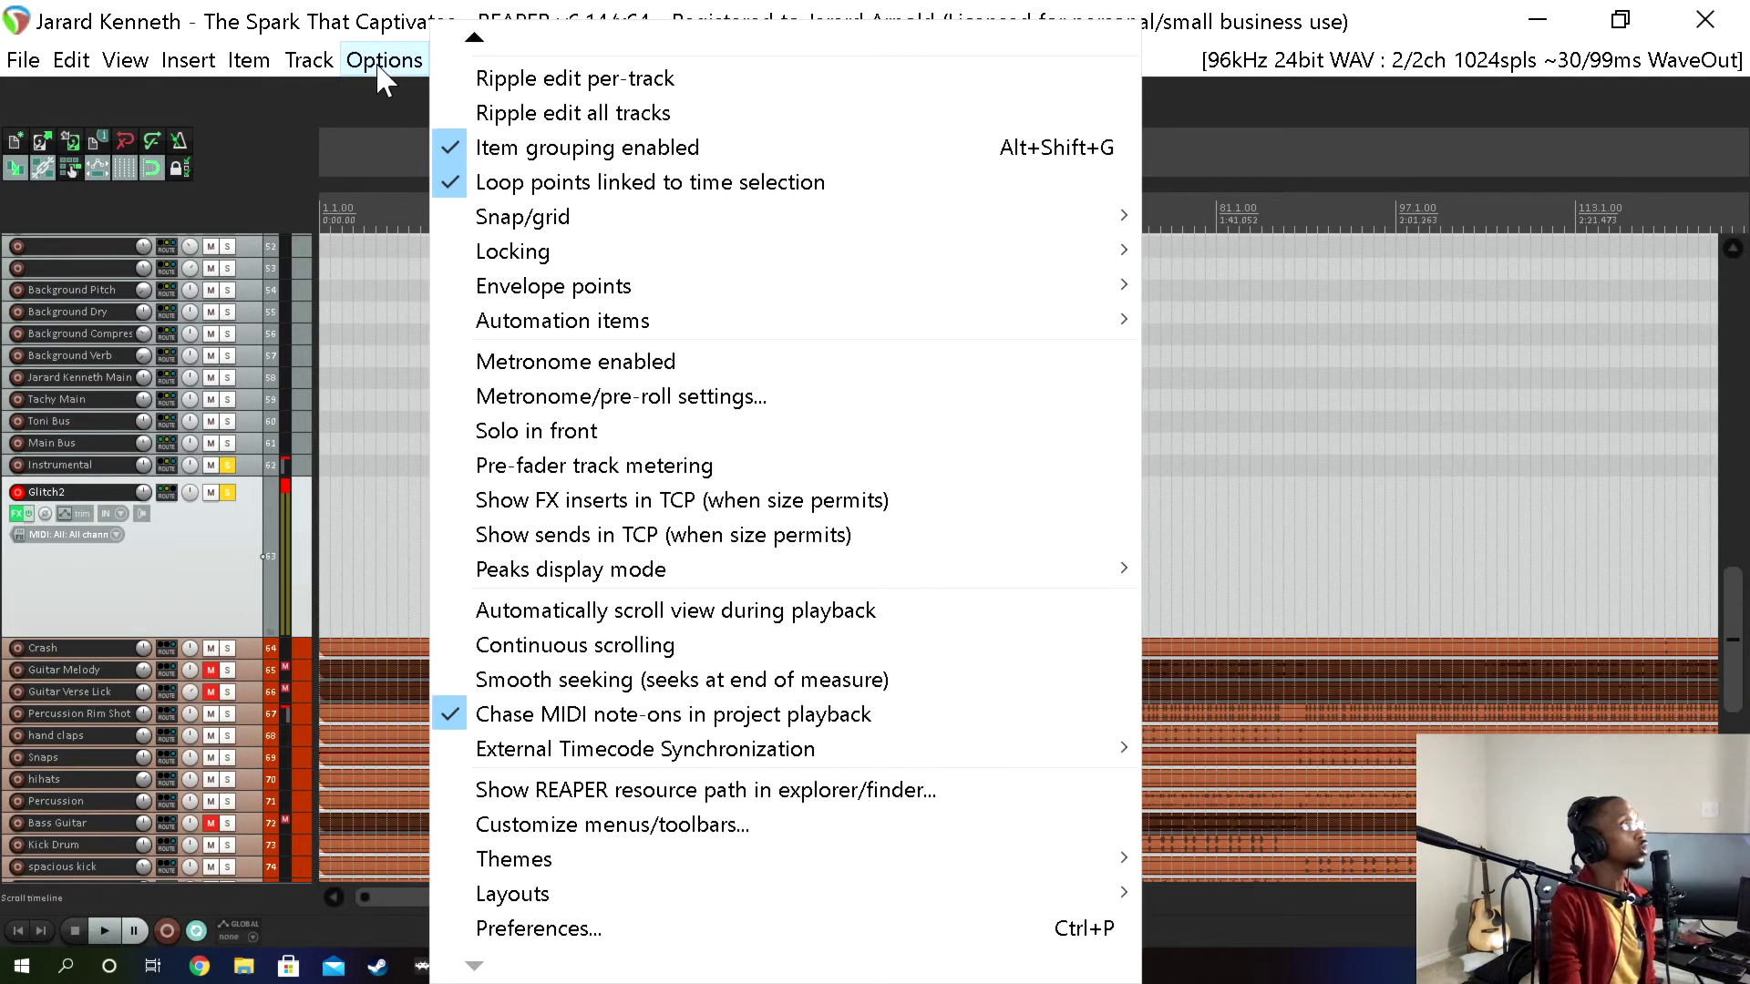
pyautogui.click(196, 605)
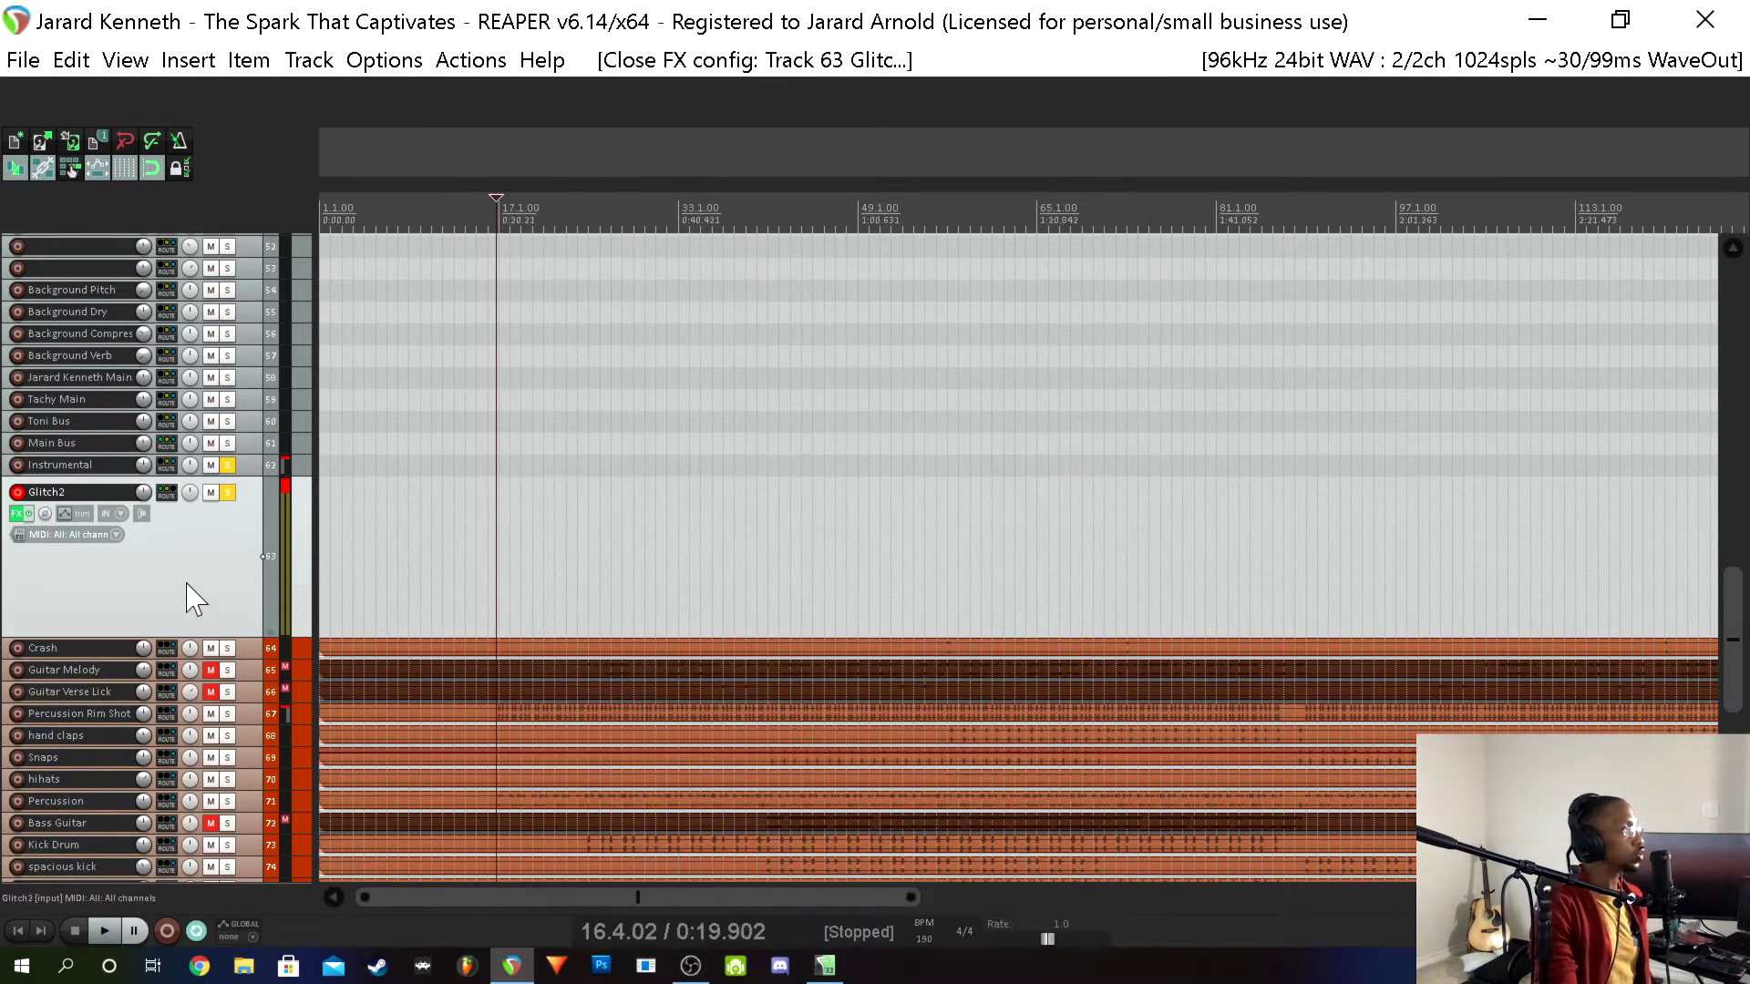
pyautogui.scroll(1, 202, 609)
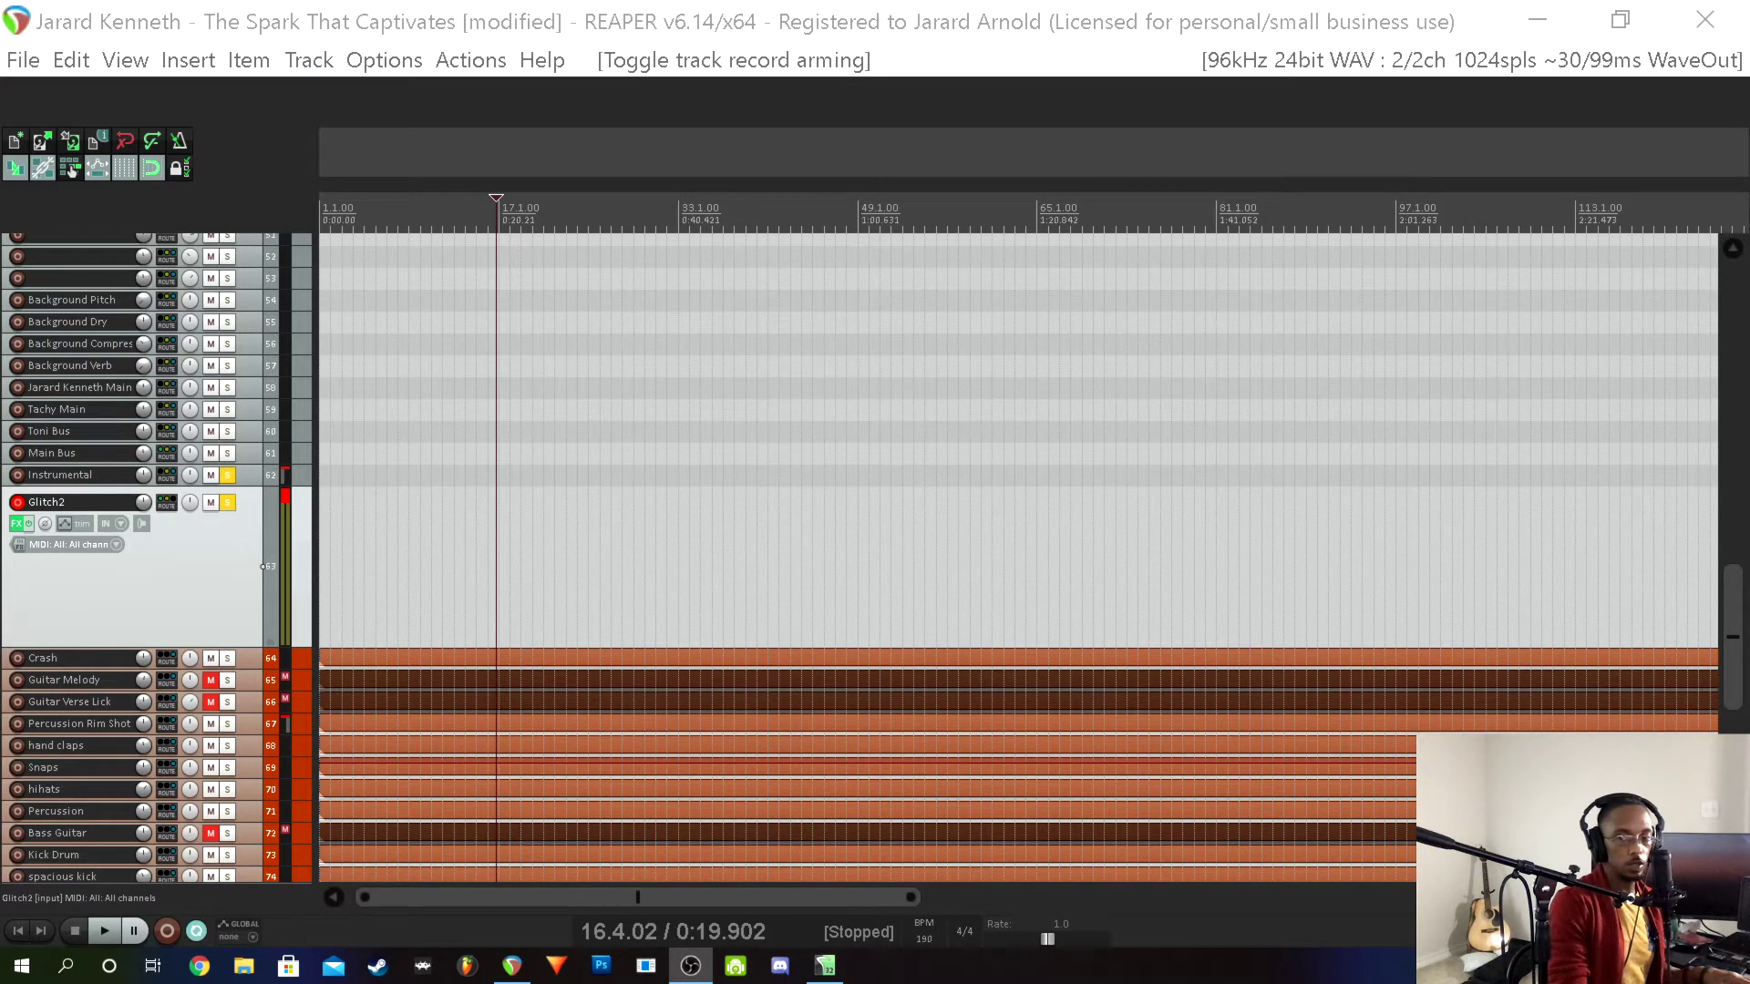
# Place the edit cursor at bar 15 and play the song from there with the Glitch2 track armed, then stop
pyautogui.click(476, 210)
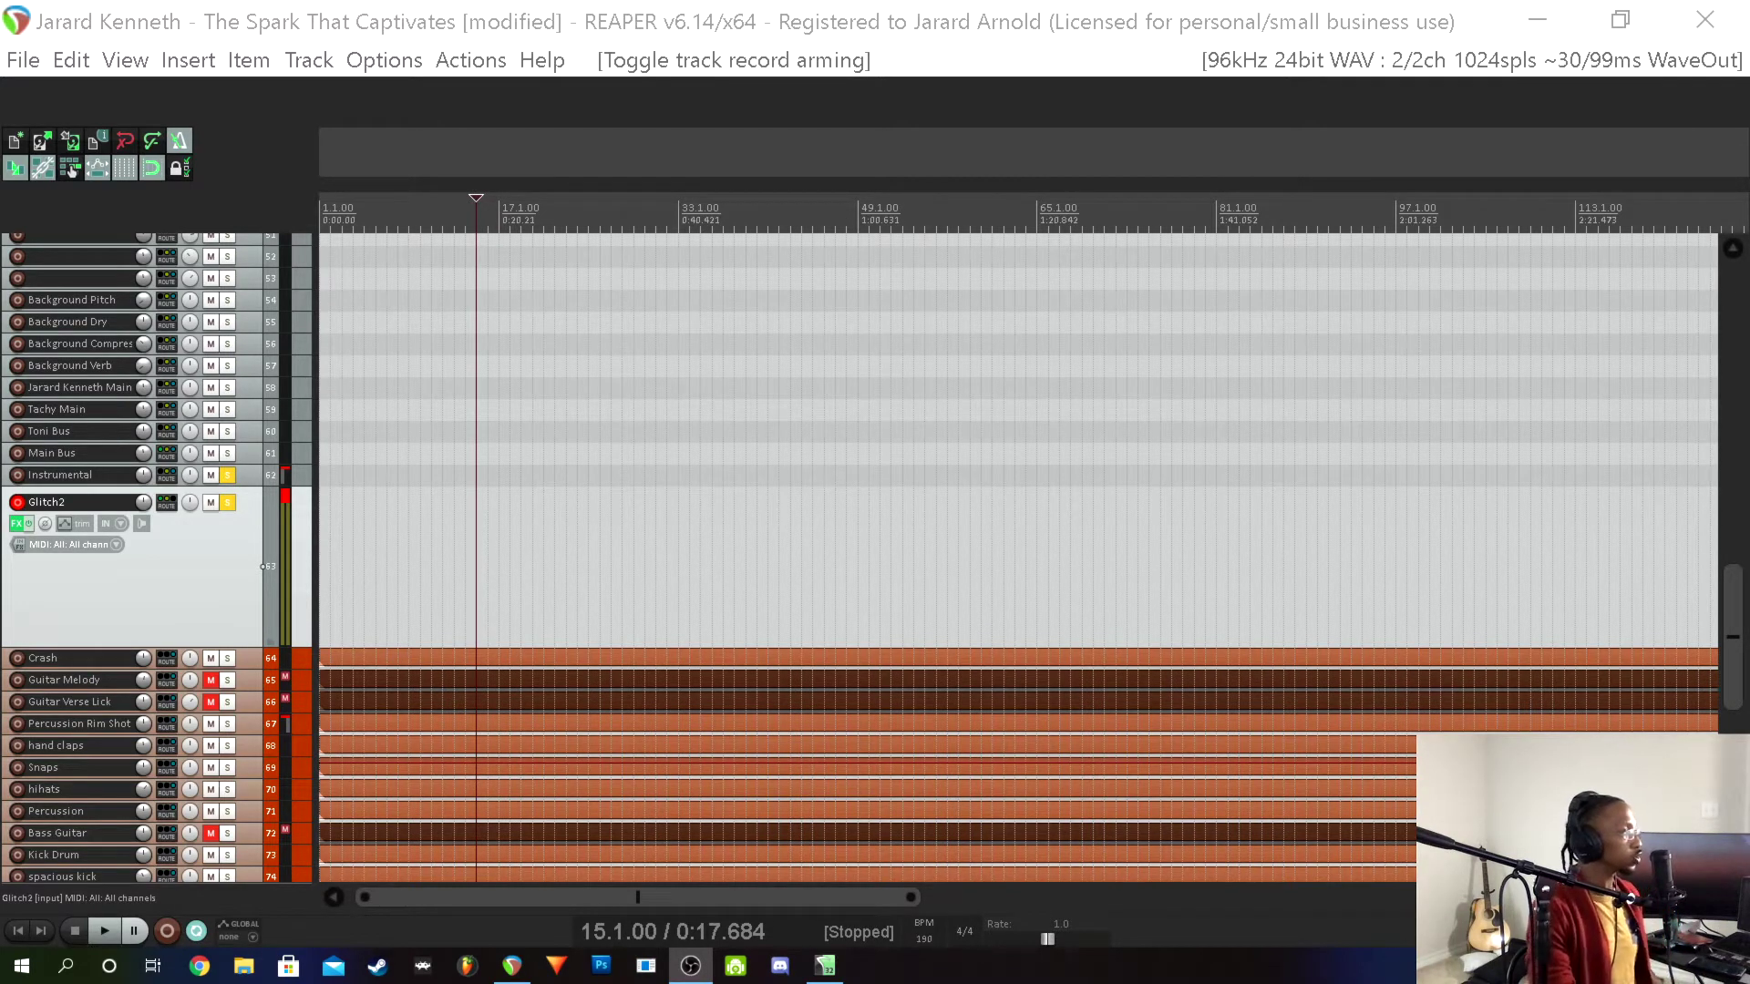
pyautogui.click(218, 620)
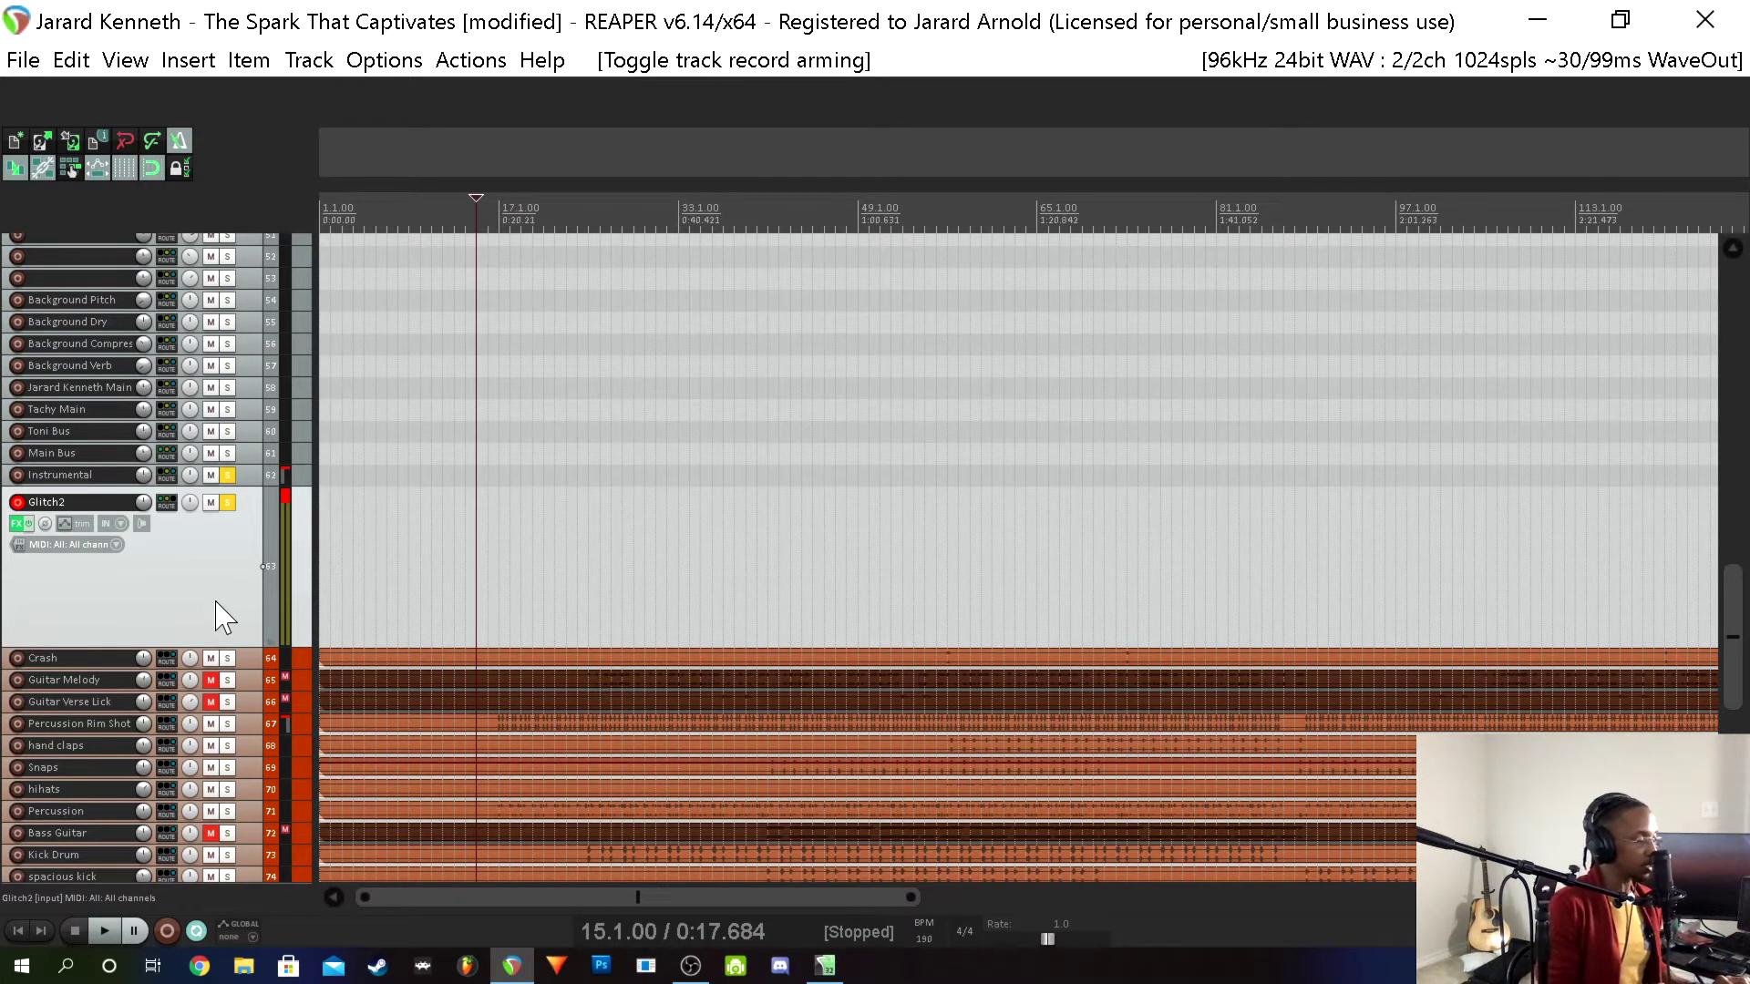
pyautogui.press('space')
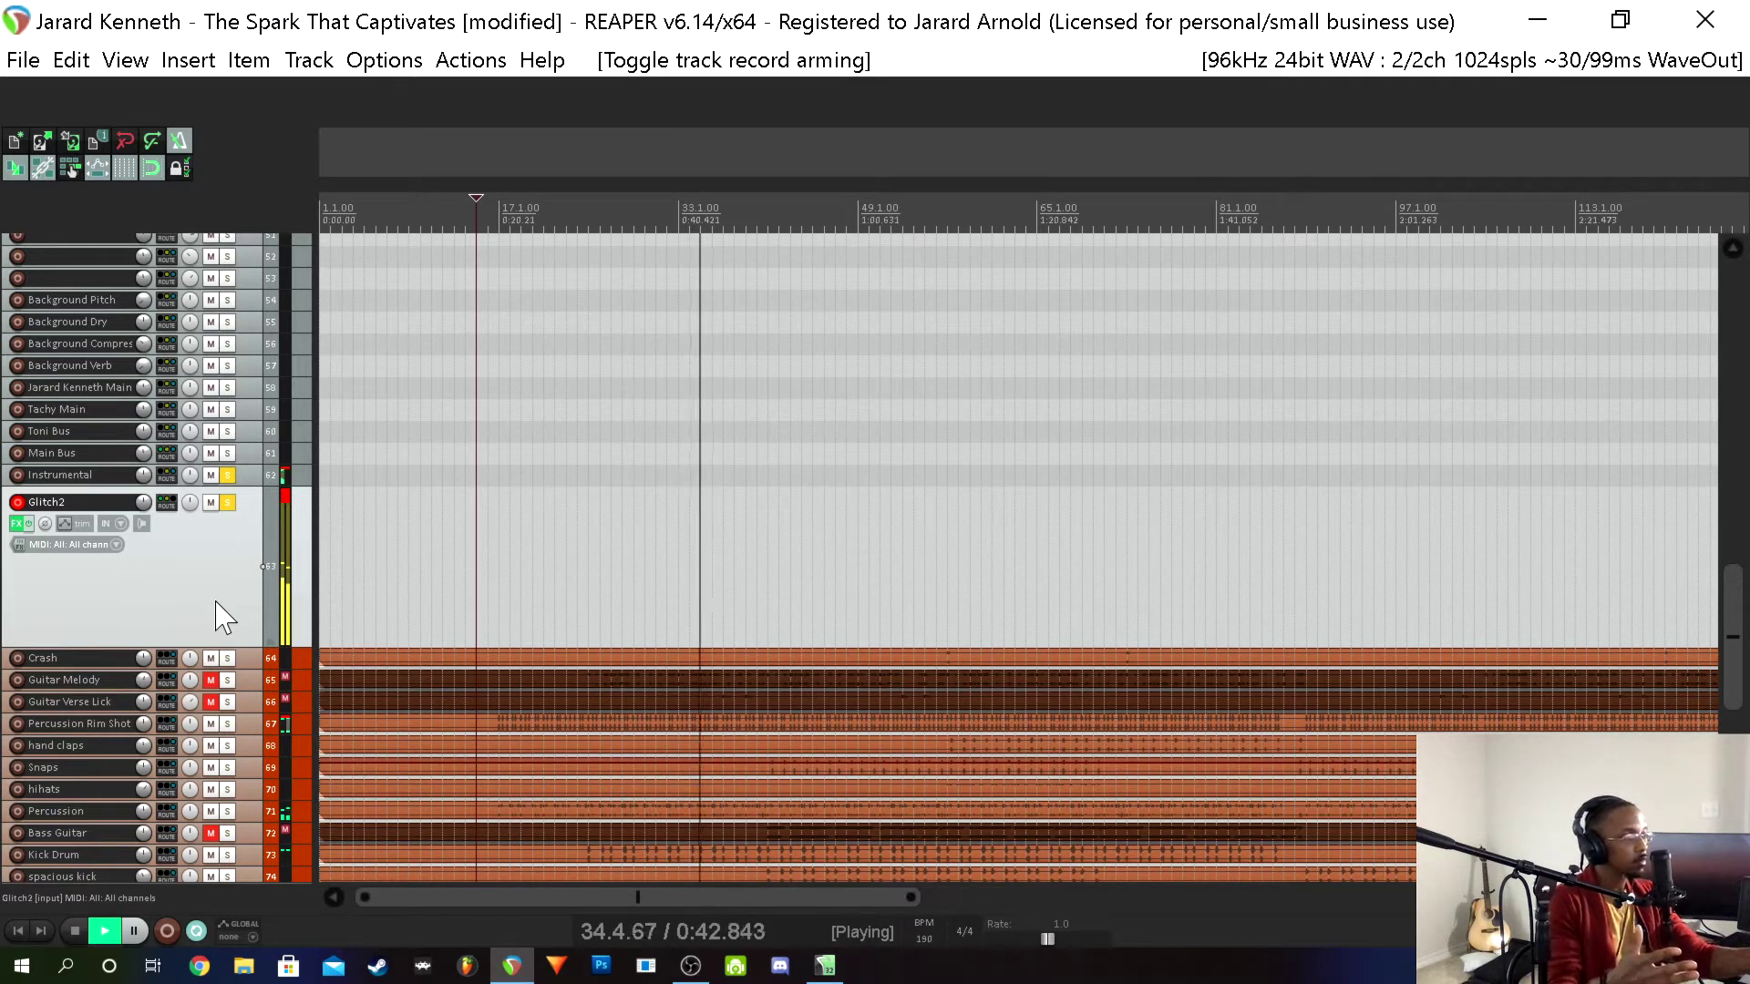
pyautogui.press('space')
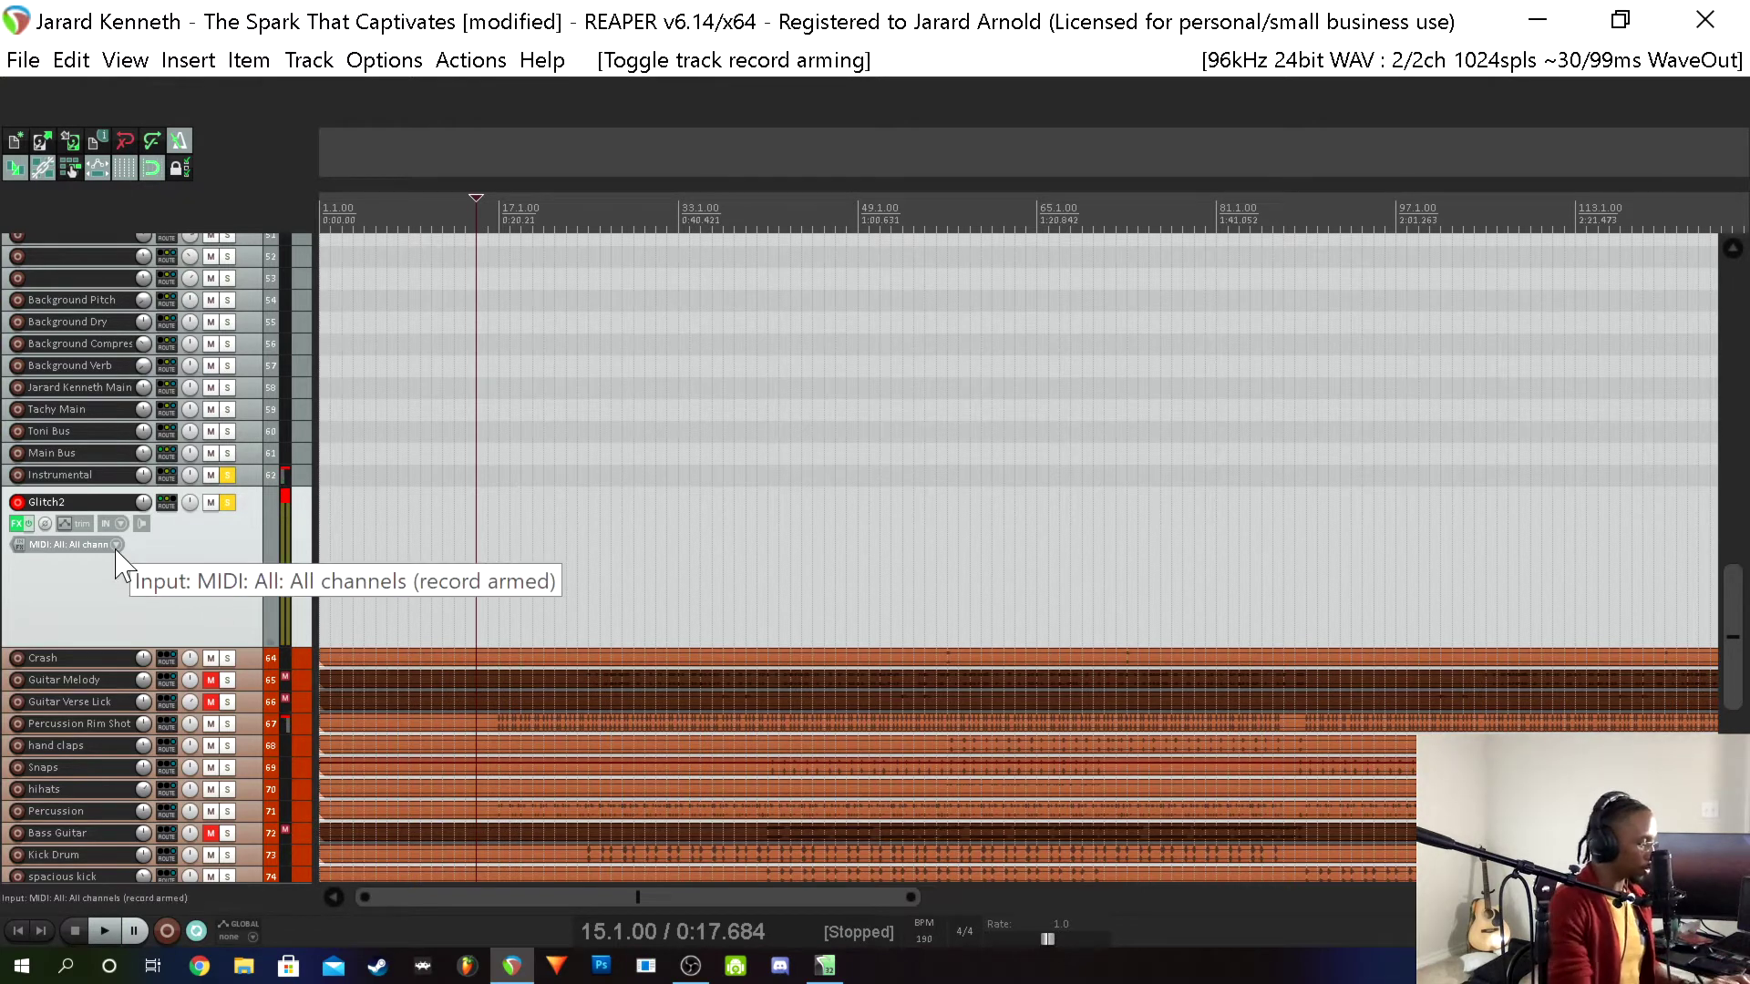
pyautogui.hotkey('ctrl', 'r')
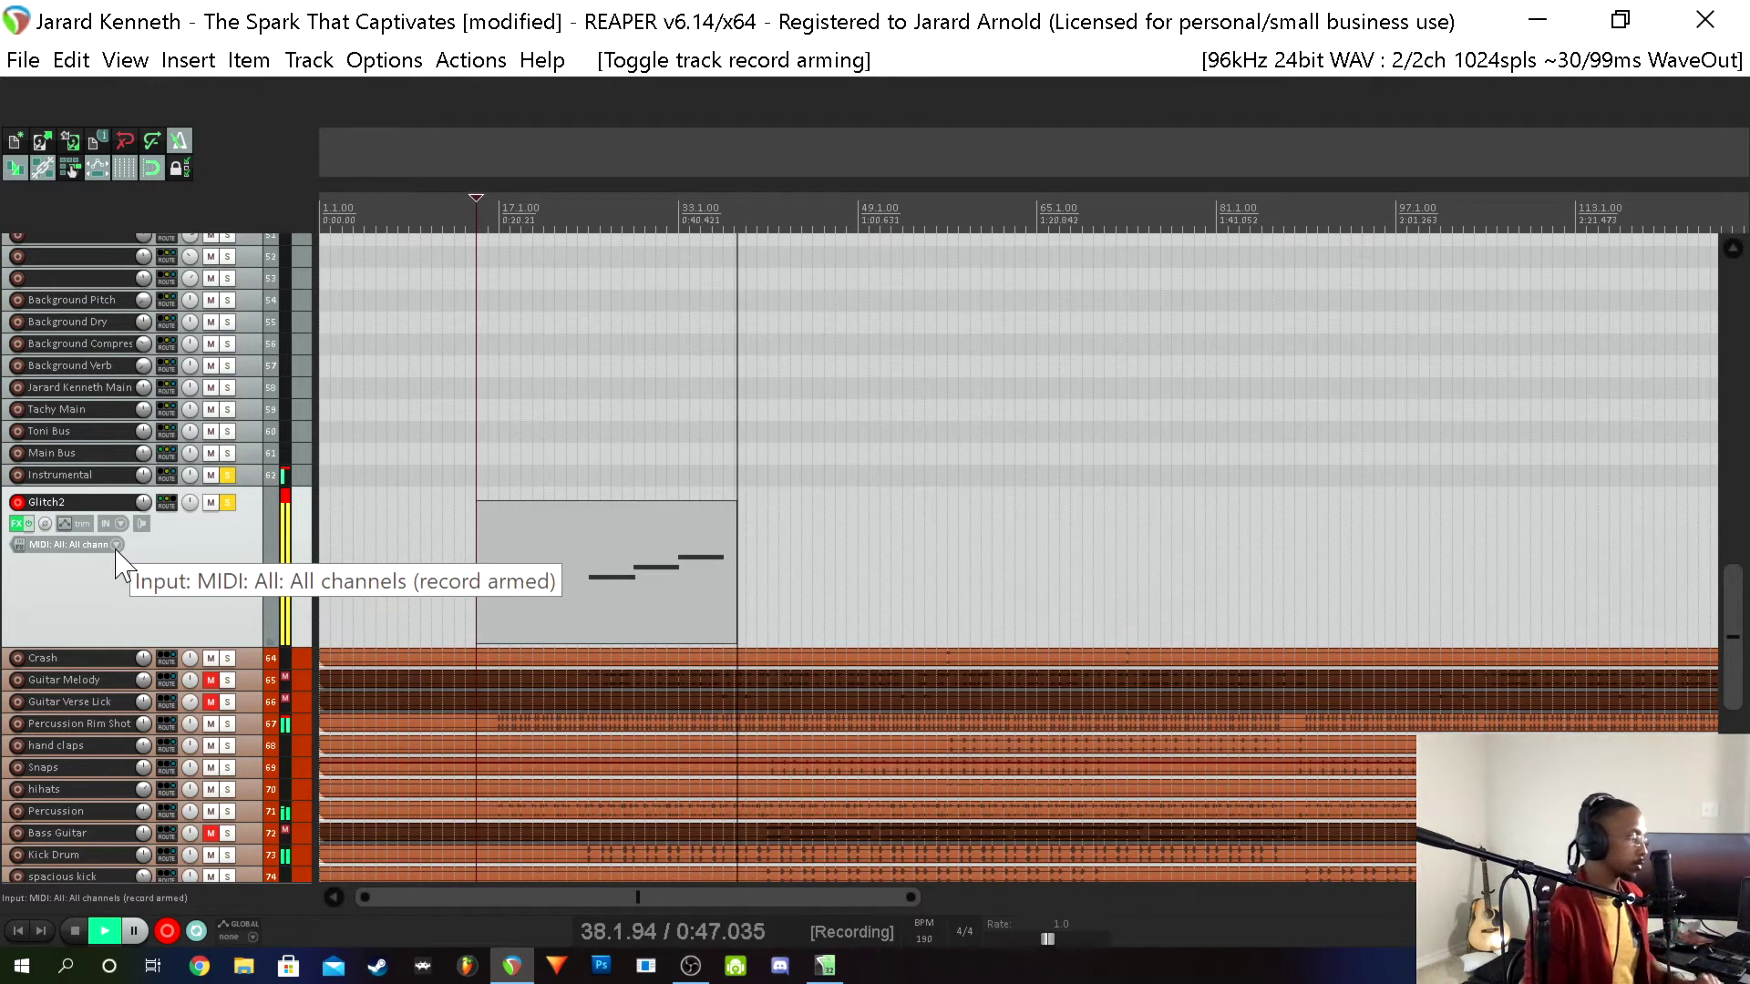
pyautogui.press('space')
pyautogui.hotkey('ctrl', 'z')
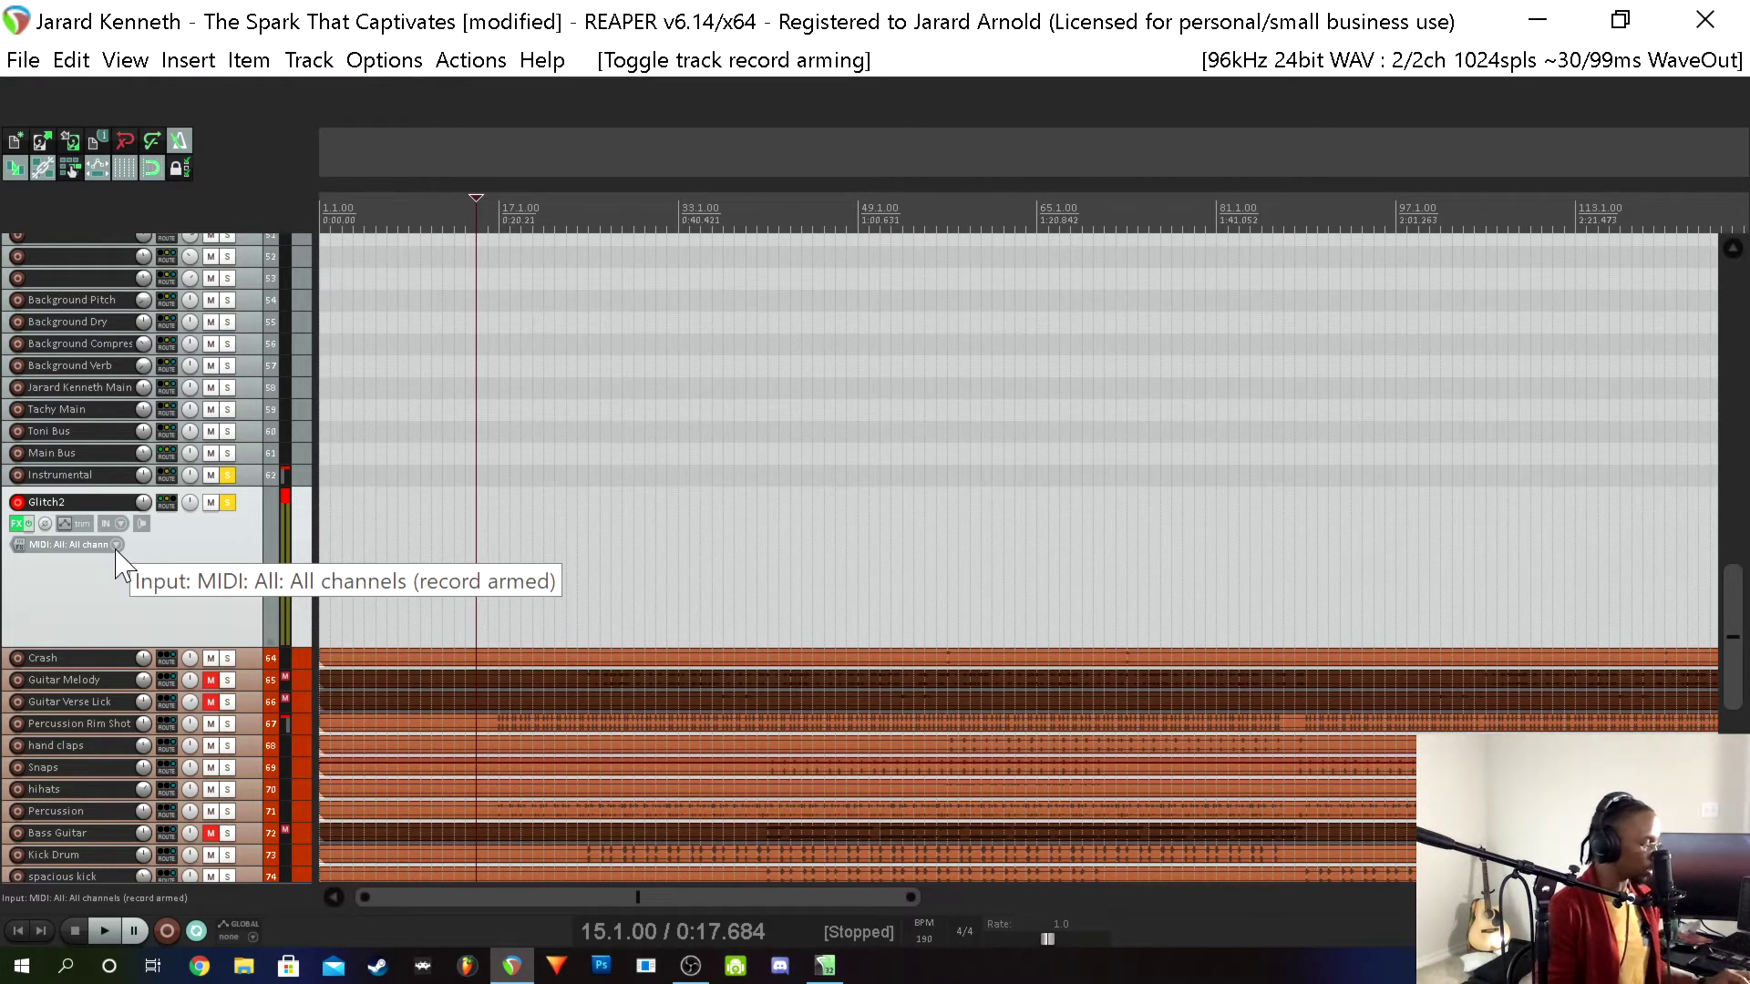
# Record six ascending sustained MIDI notes on the Glitch2 track up to about bar 81 and trim the item's start to bar 17
pyautogui.hotkey('ctrl', 'r')
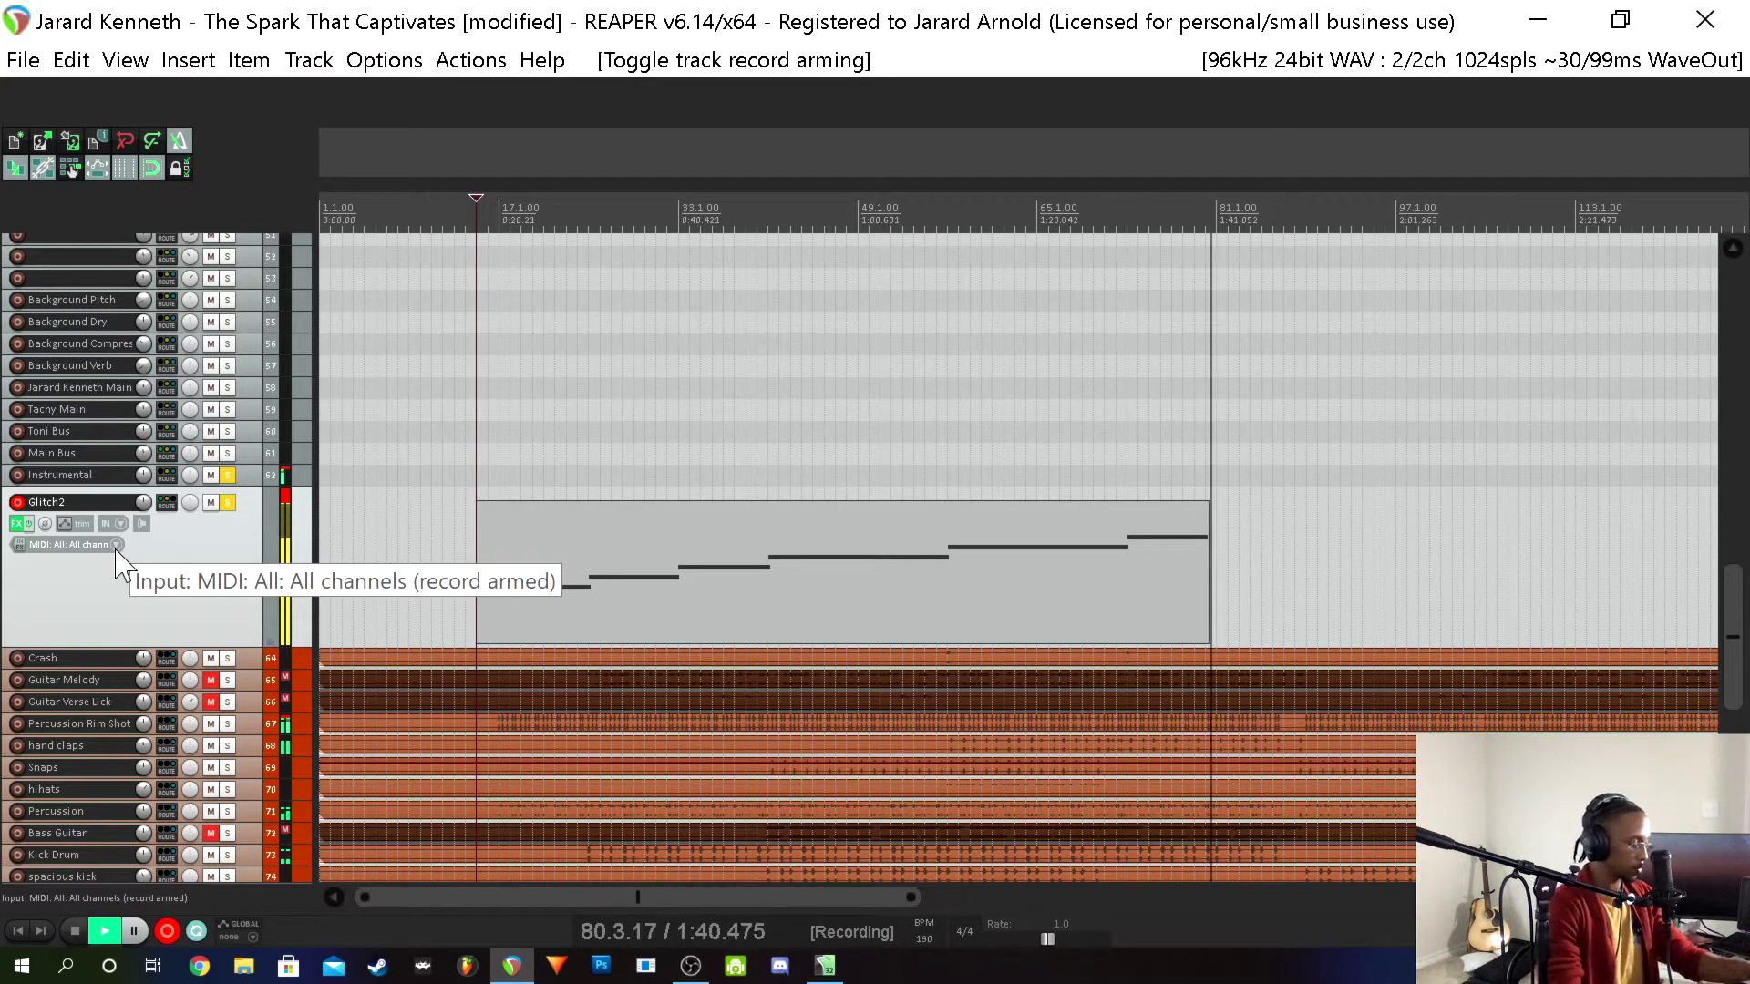
pyautogui.press('space')
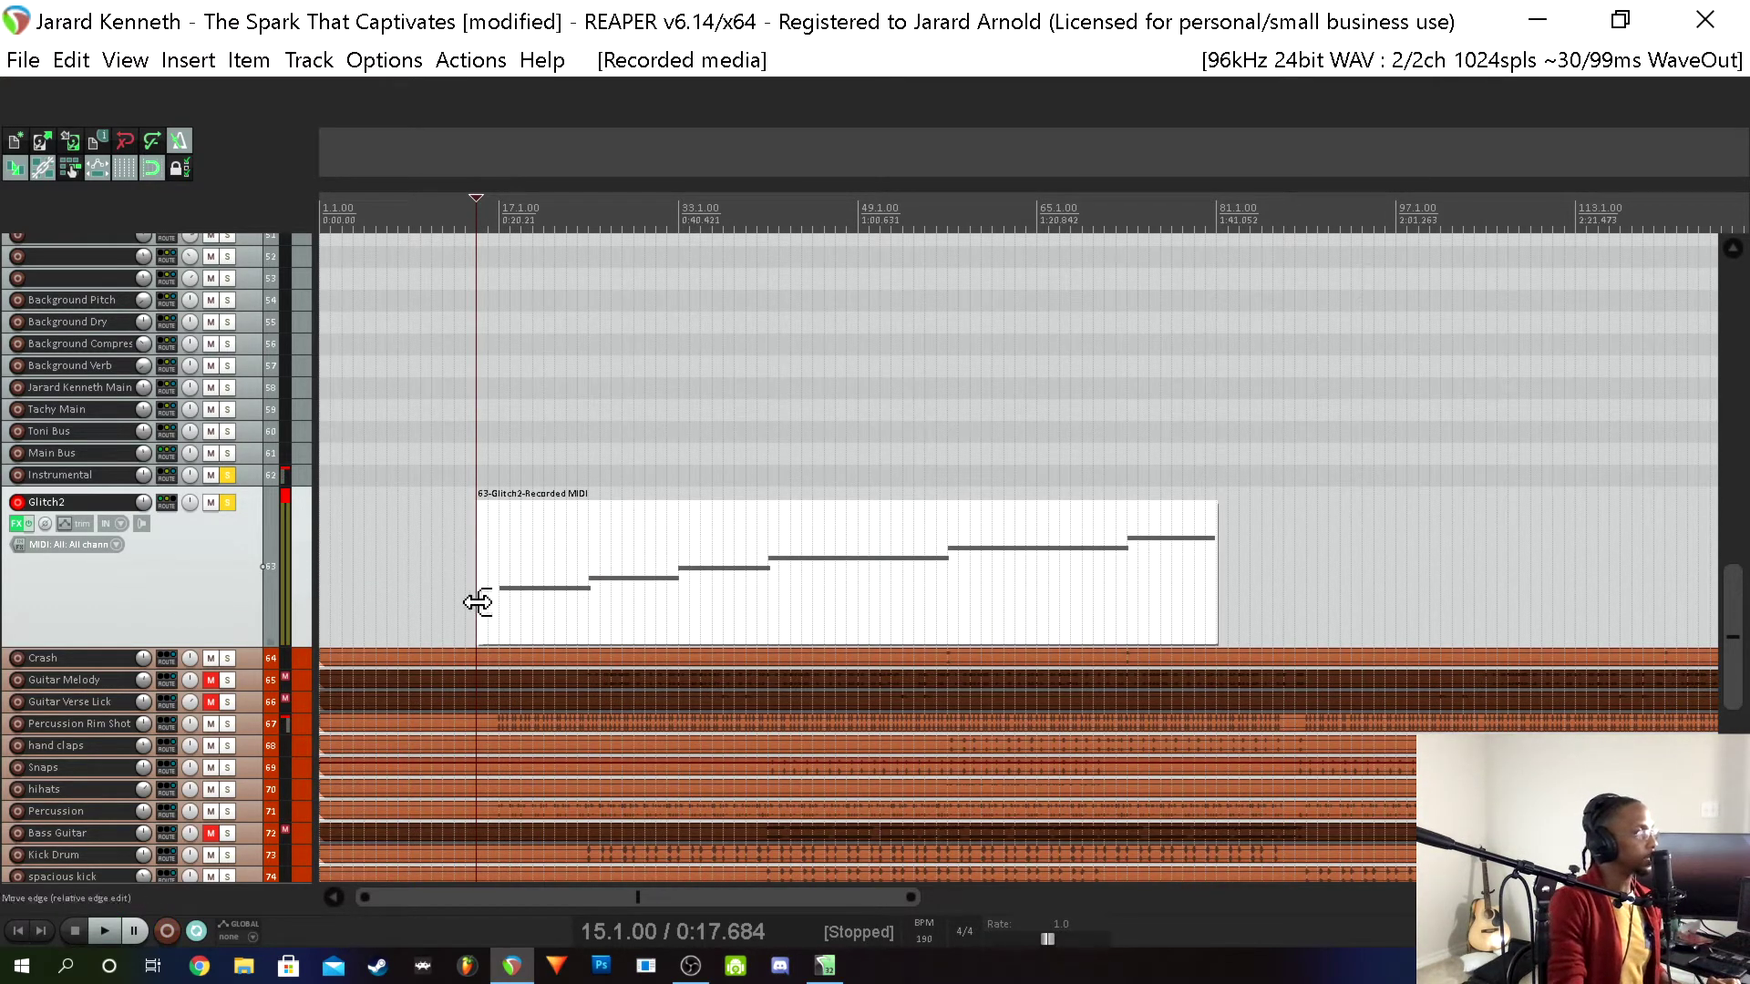
pyautogui.moveTo(476, 602); pyautogui.dragTo(499, 606)
pyautogui.click(527, 617)
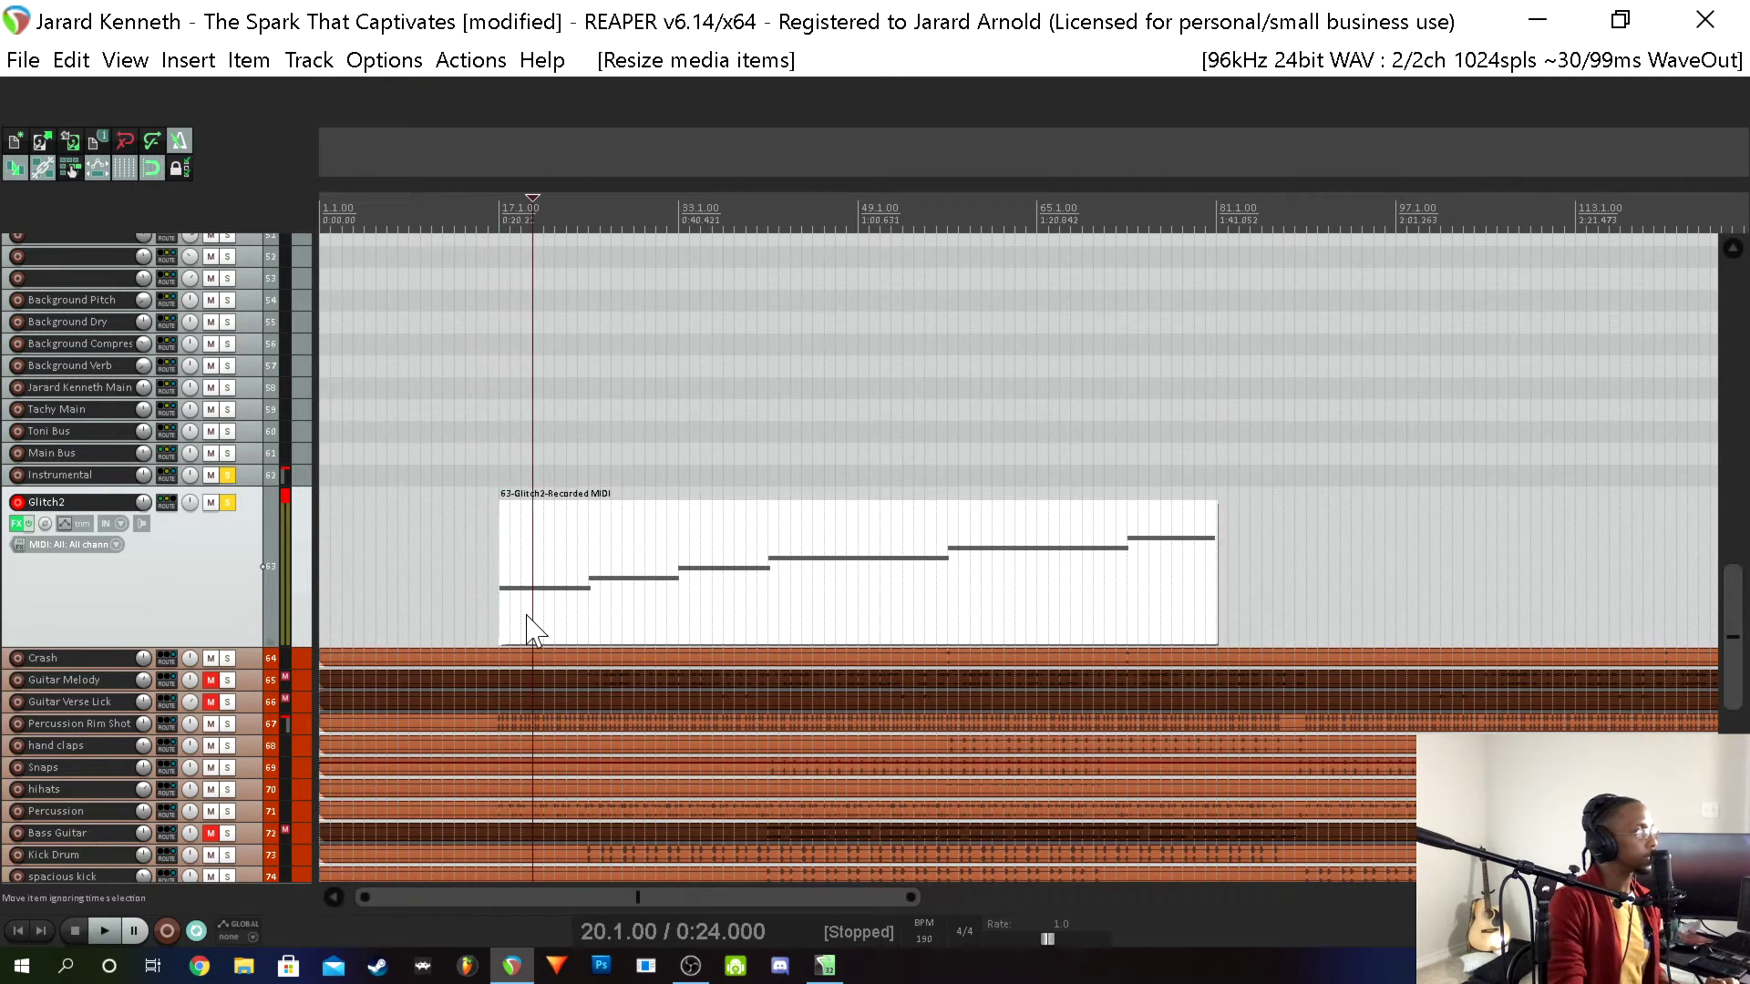
# Open the recorded take in the MIDI editor and quantize the position of all notes to the grid at 100% strength
pyautogui.doubleClick(528, 617)
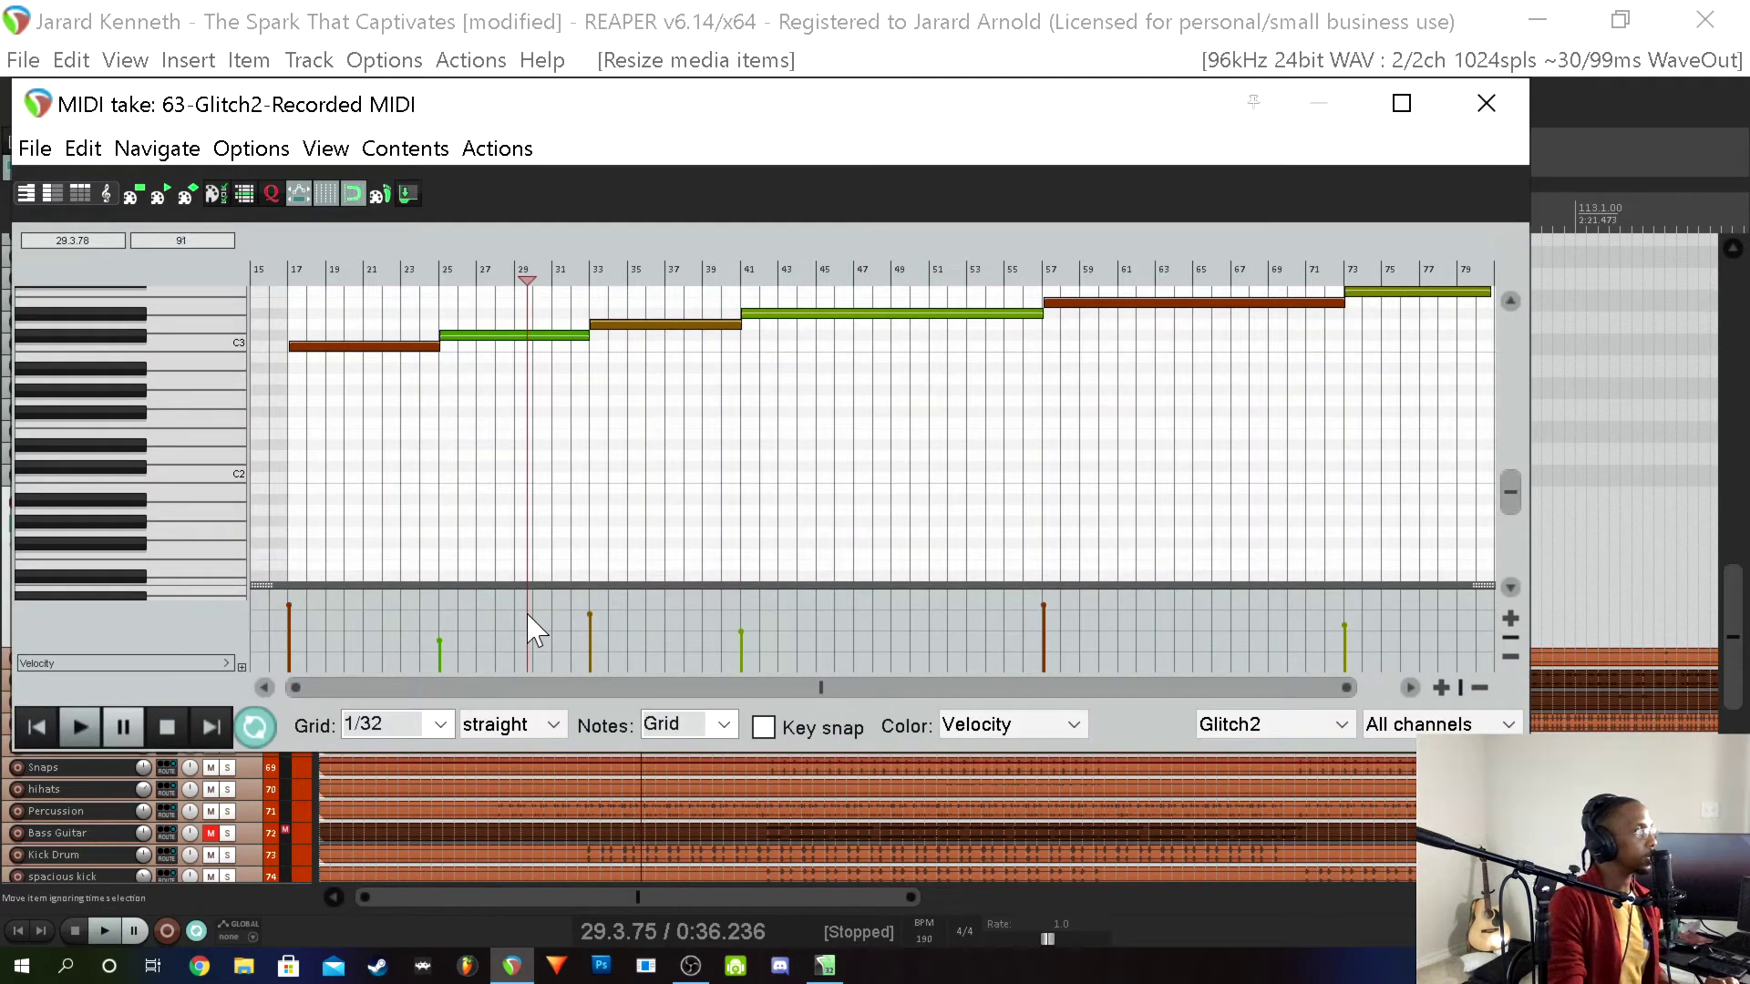
pyautogui.click(386, 346)
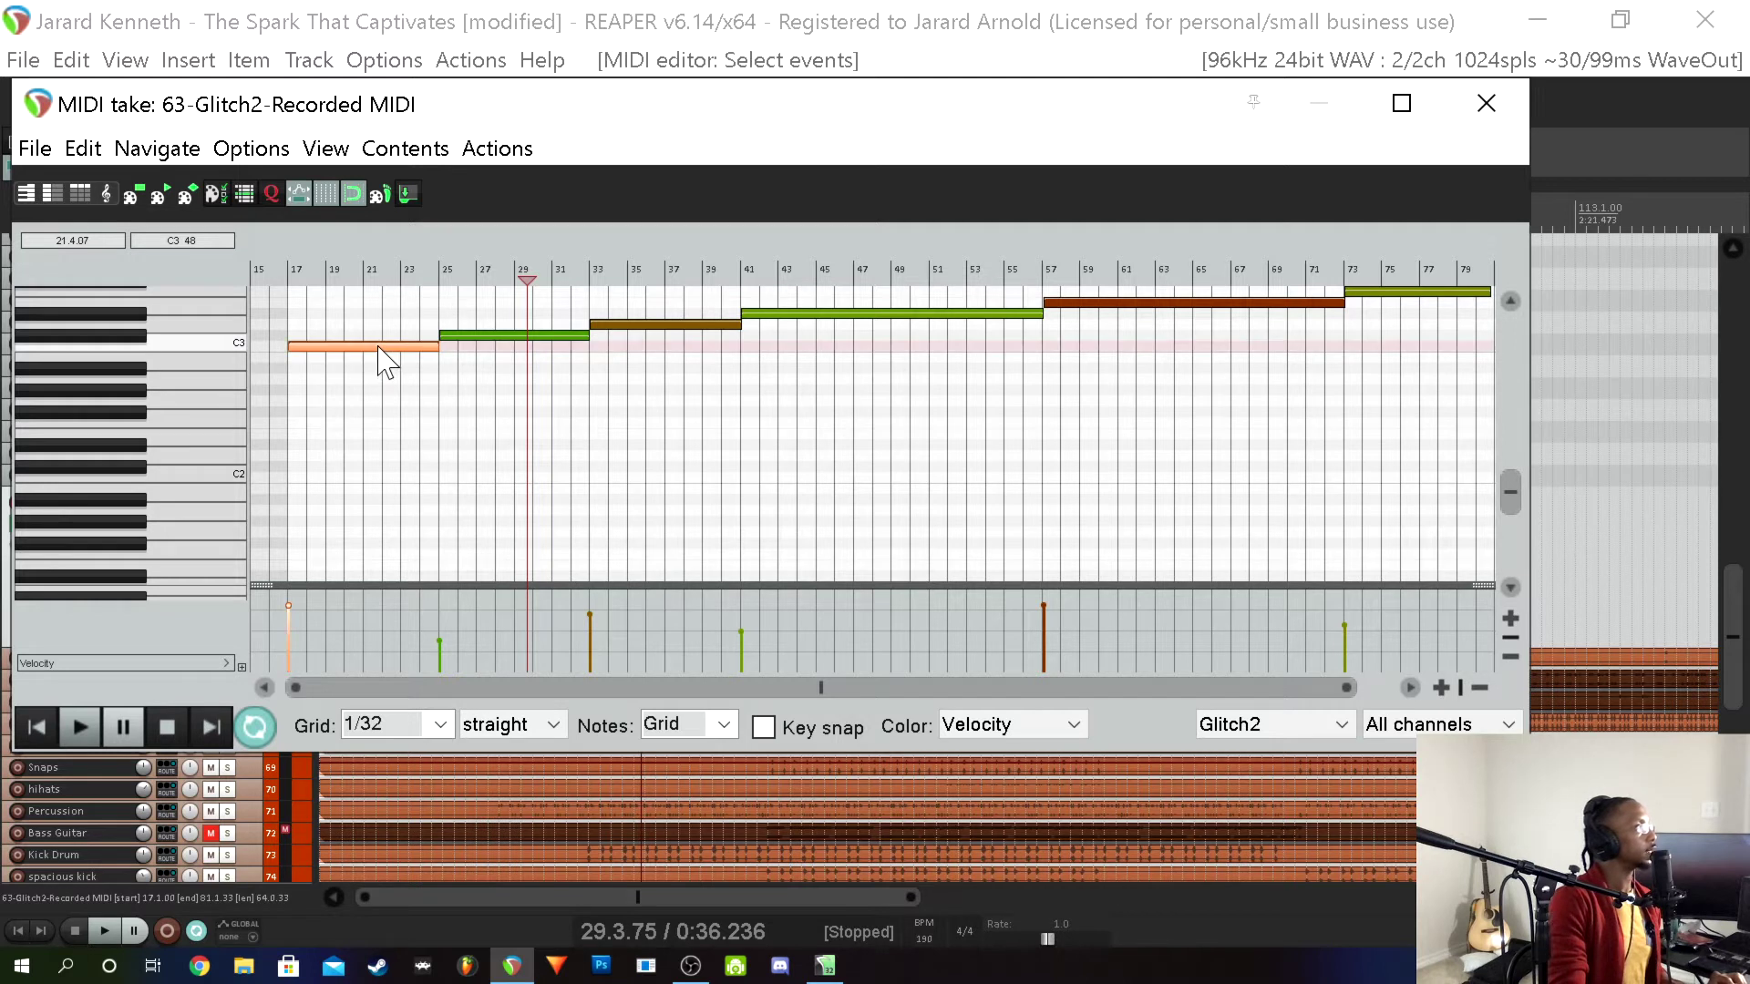
pyautogui.click(382, 348)
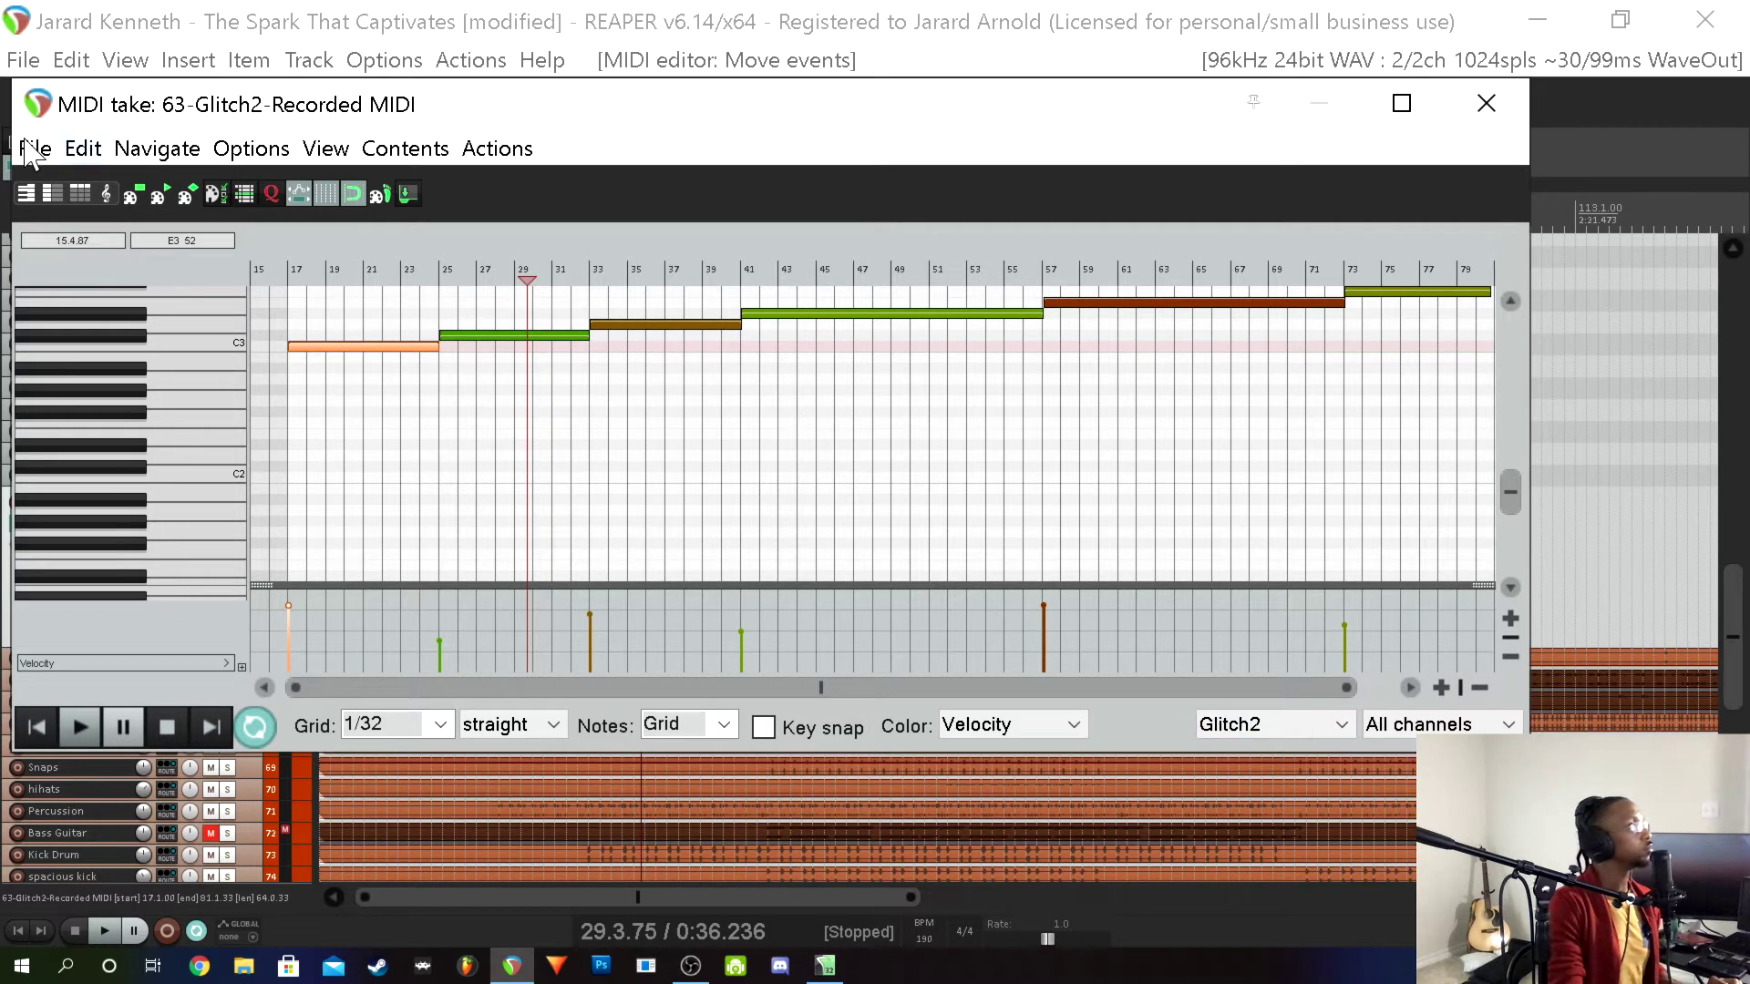
pyautogui.click(83, 148)
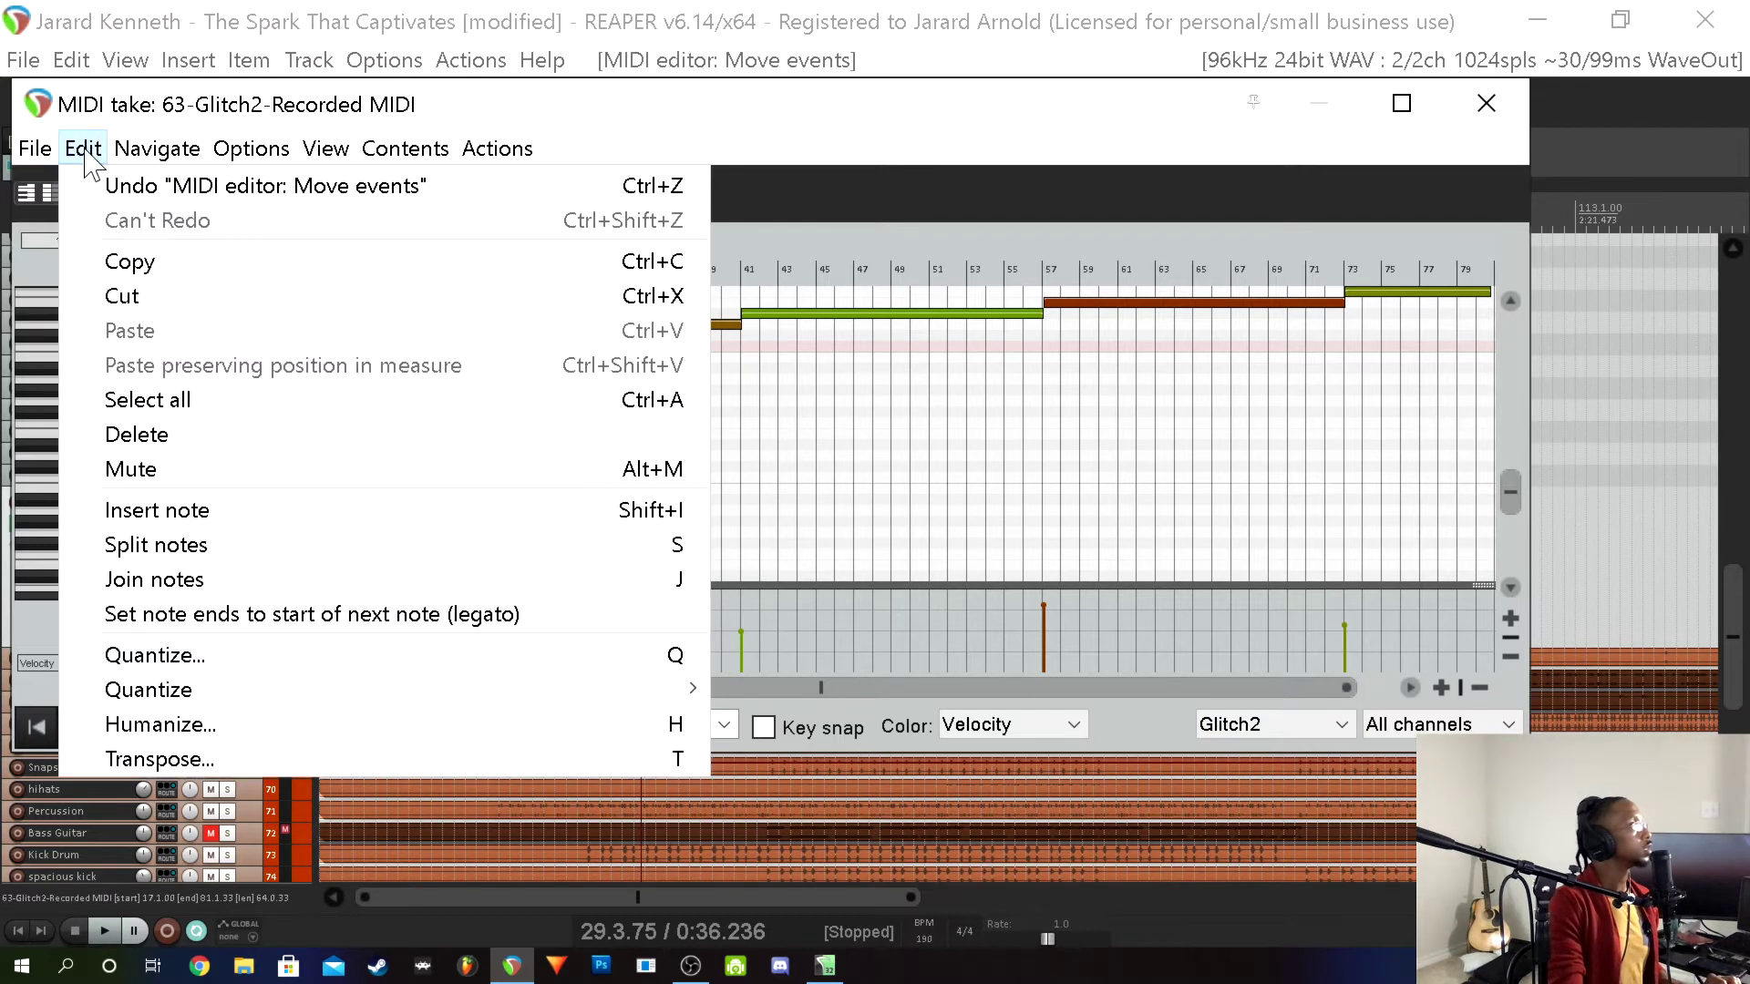
pyautogui.moveTo(159, 148)
pyautogui.moveTo(325, 148)
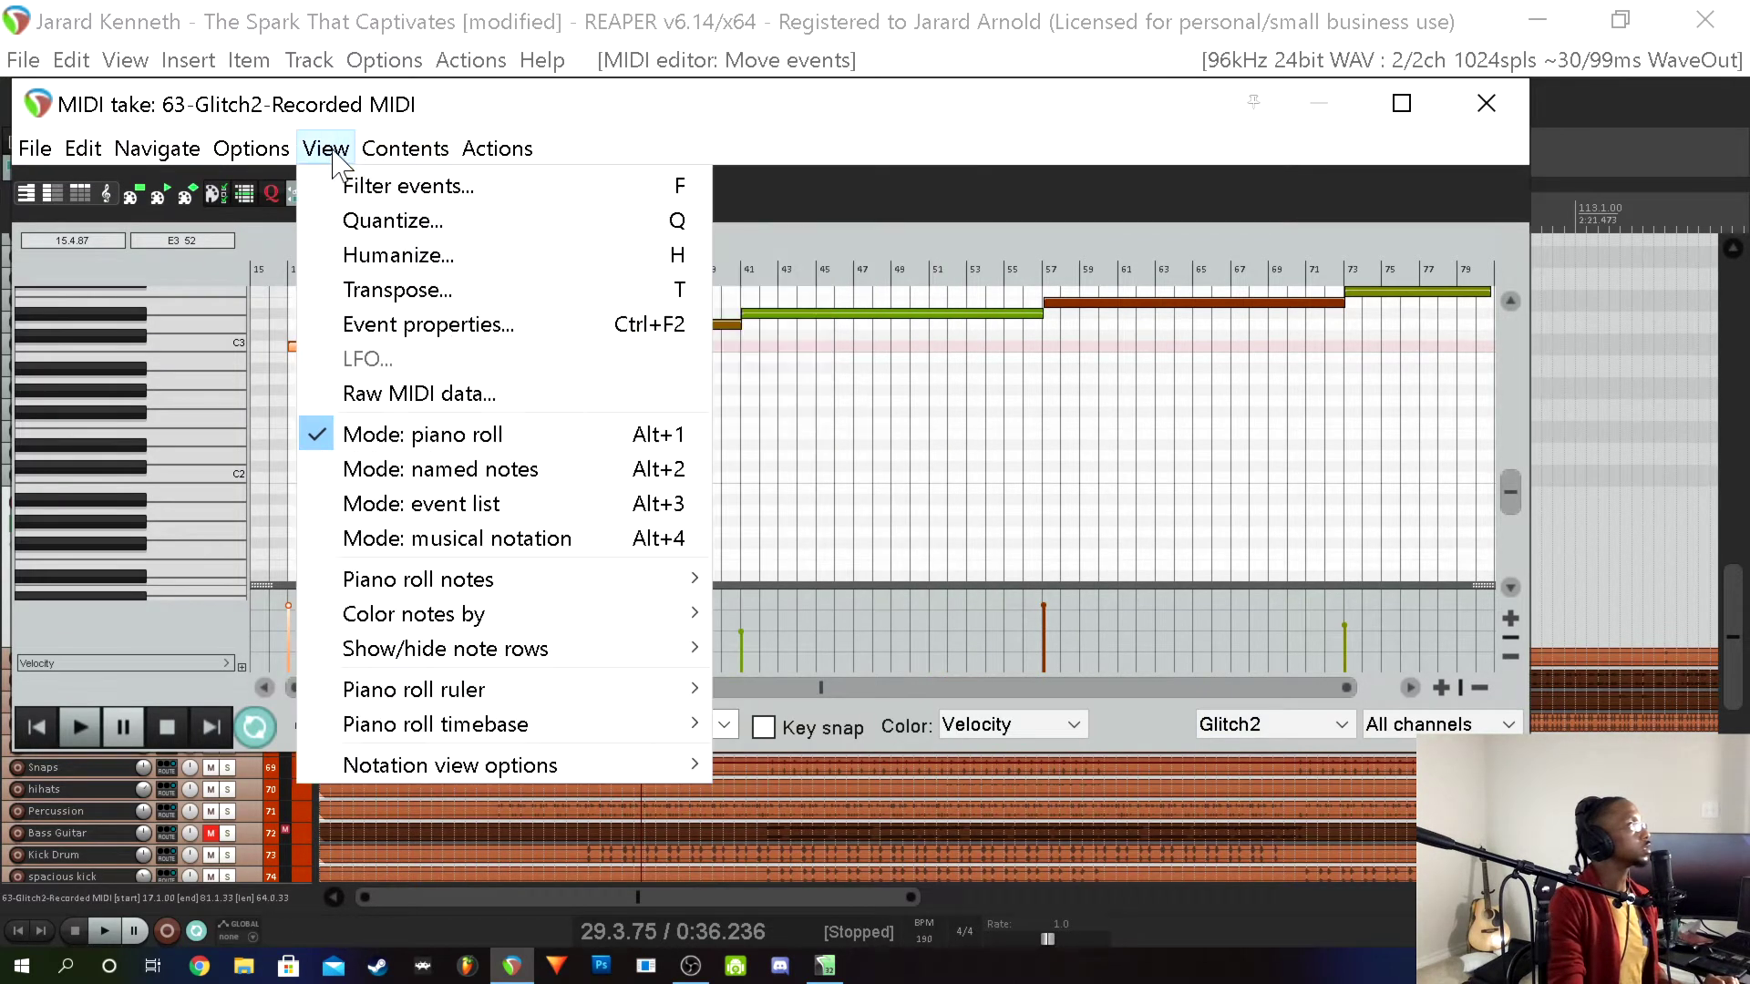
pyautogui.click(381, 226)
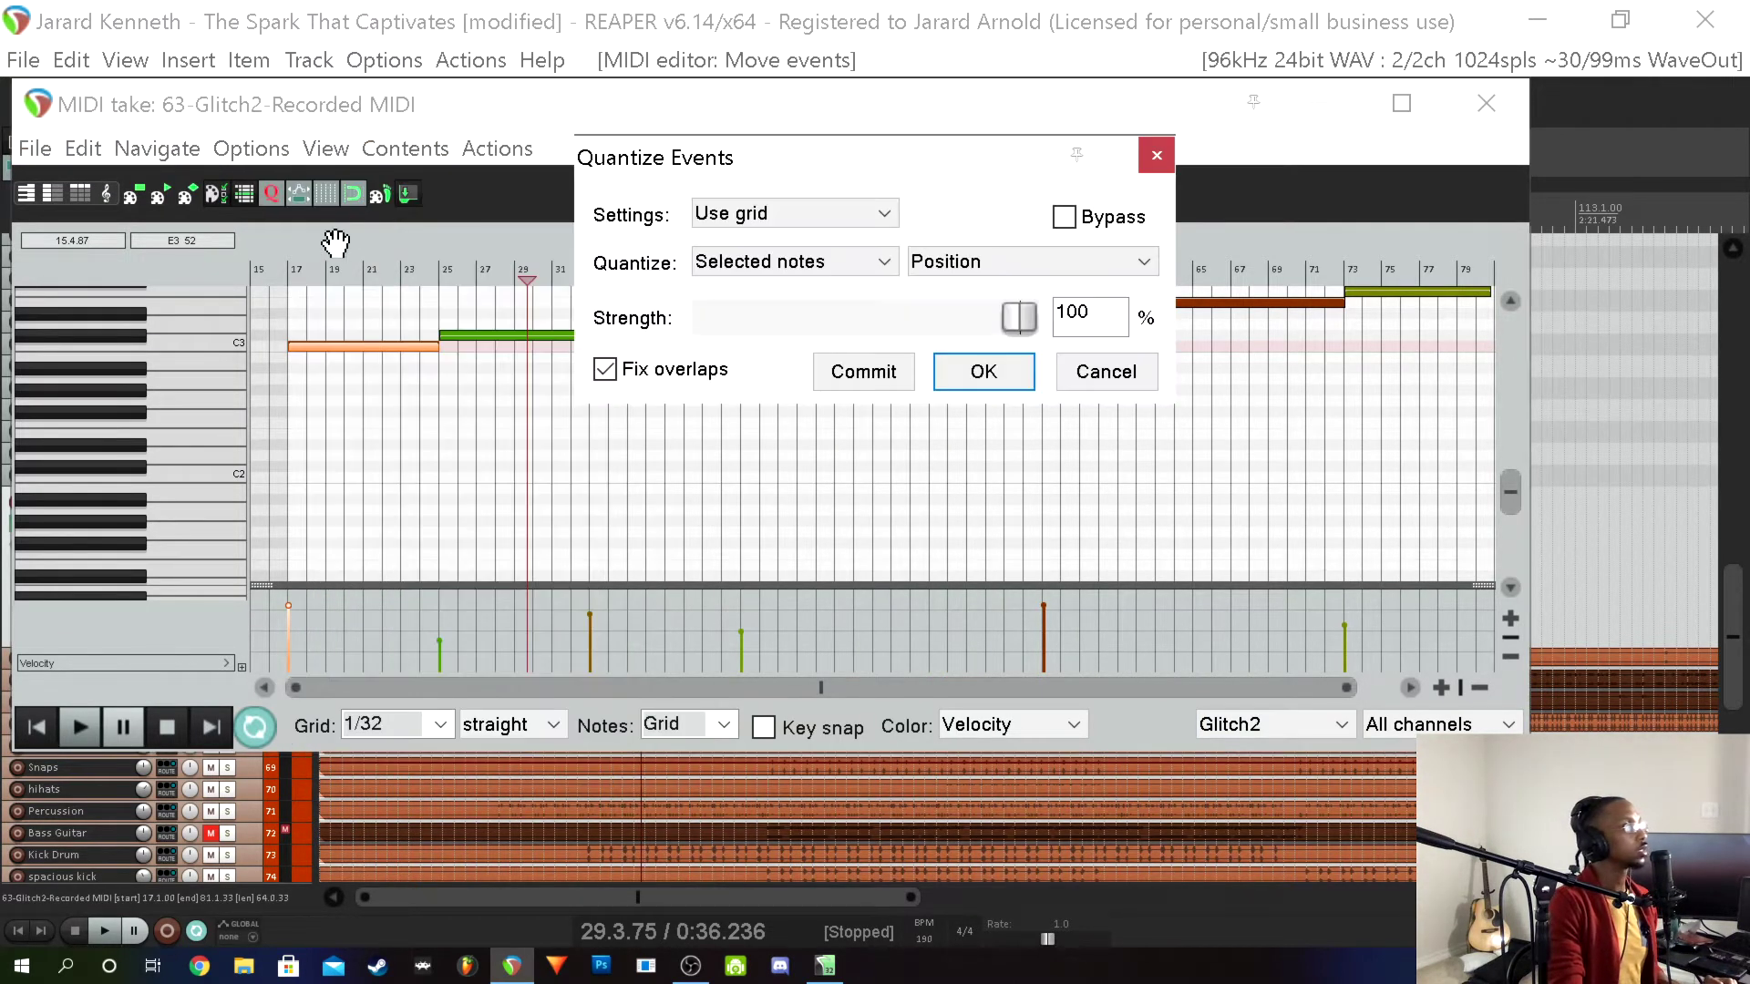
pyautogui.click(870, 264)
pyautogui.click(834, 290)
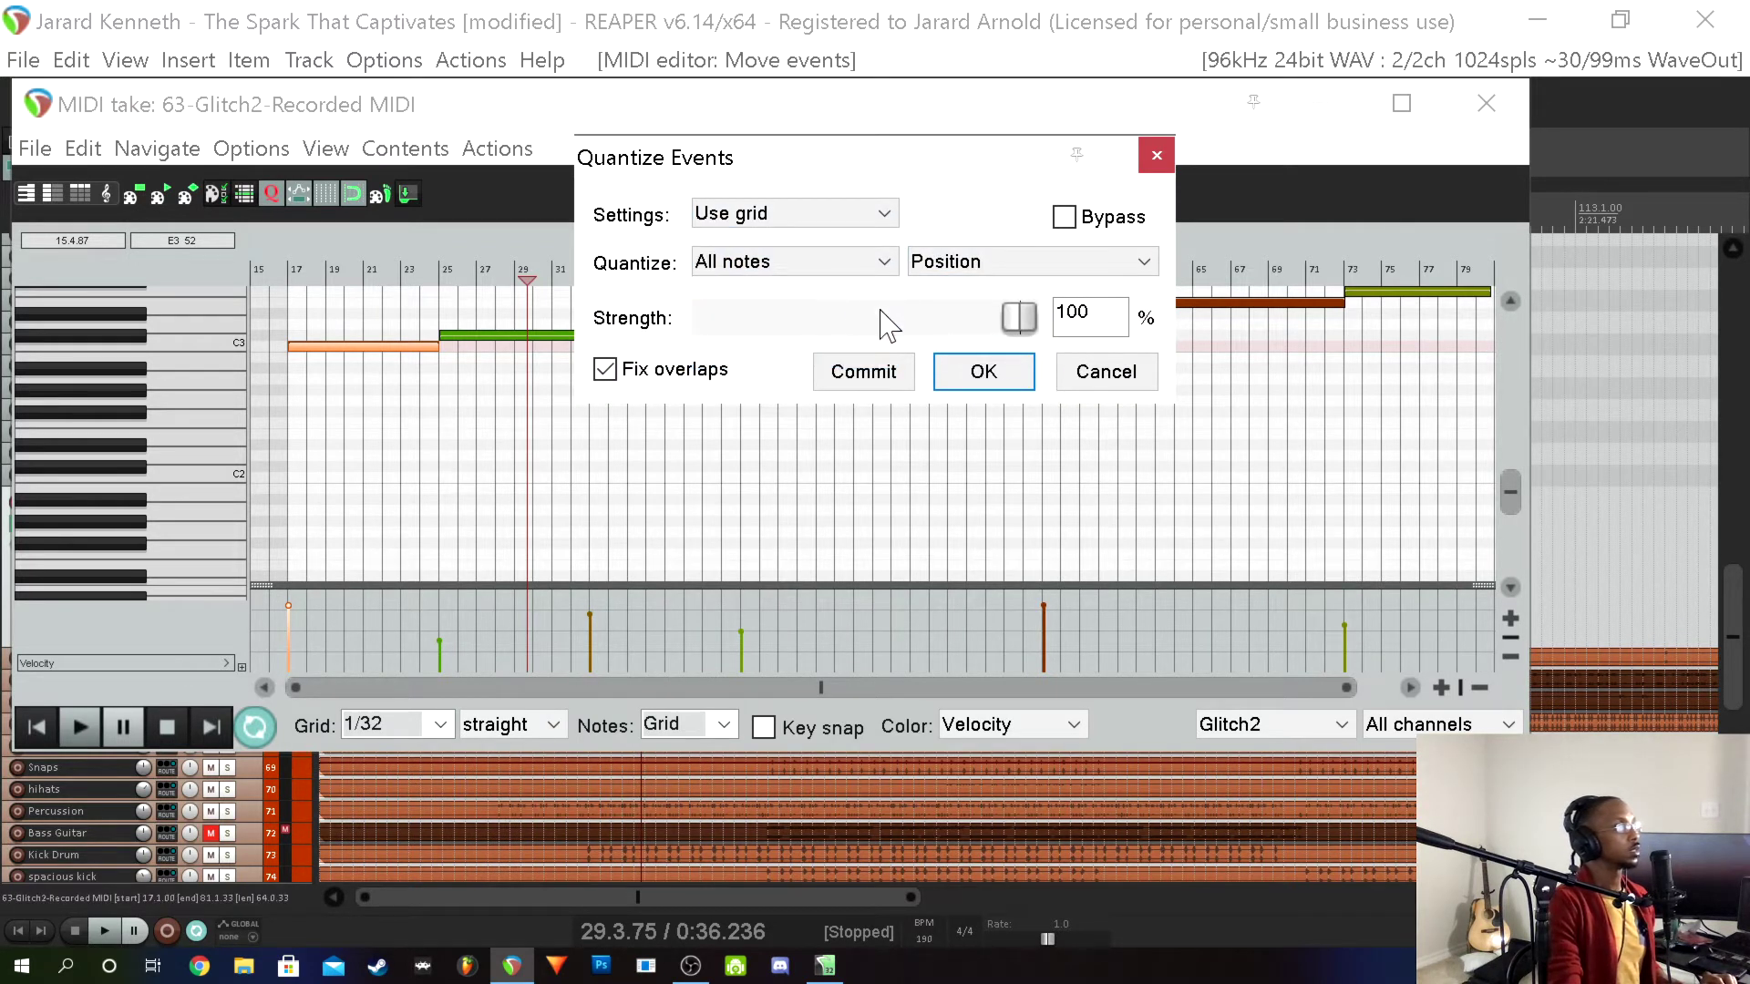
pyautogui.click(1003, 375)
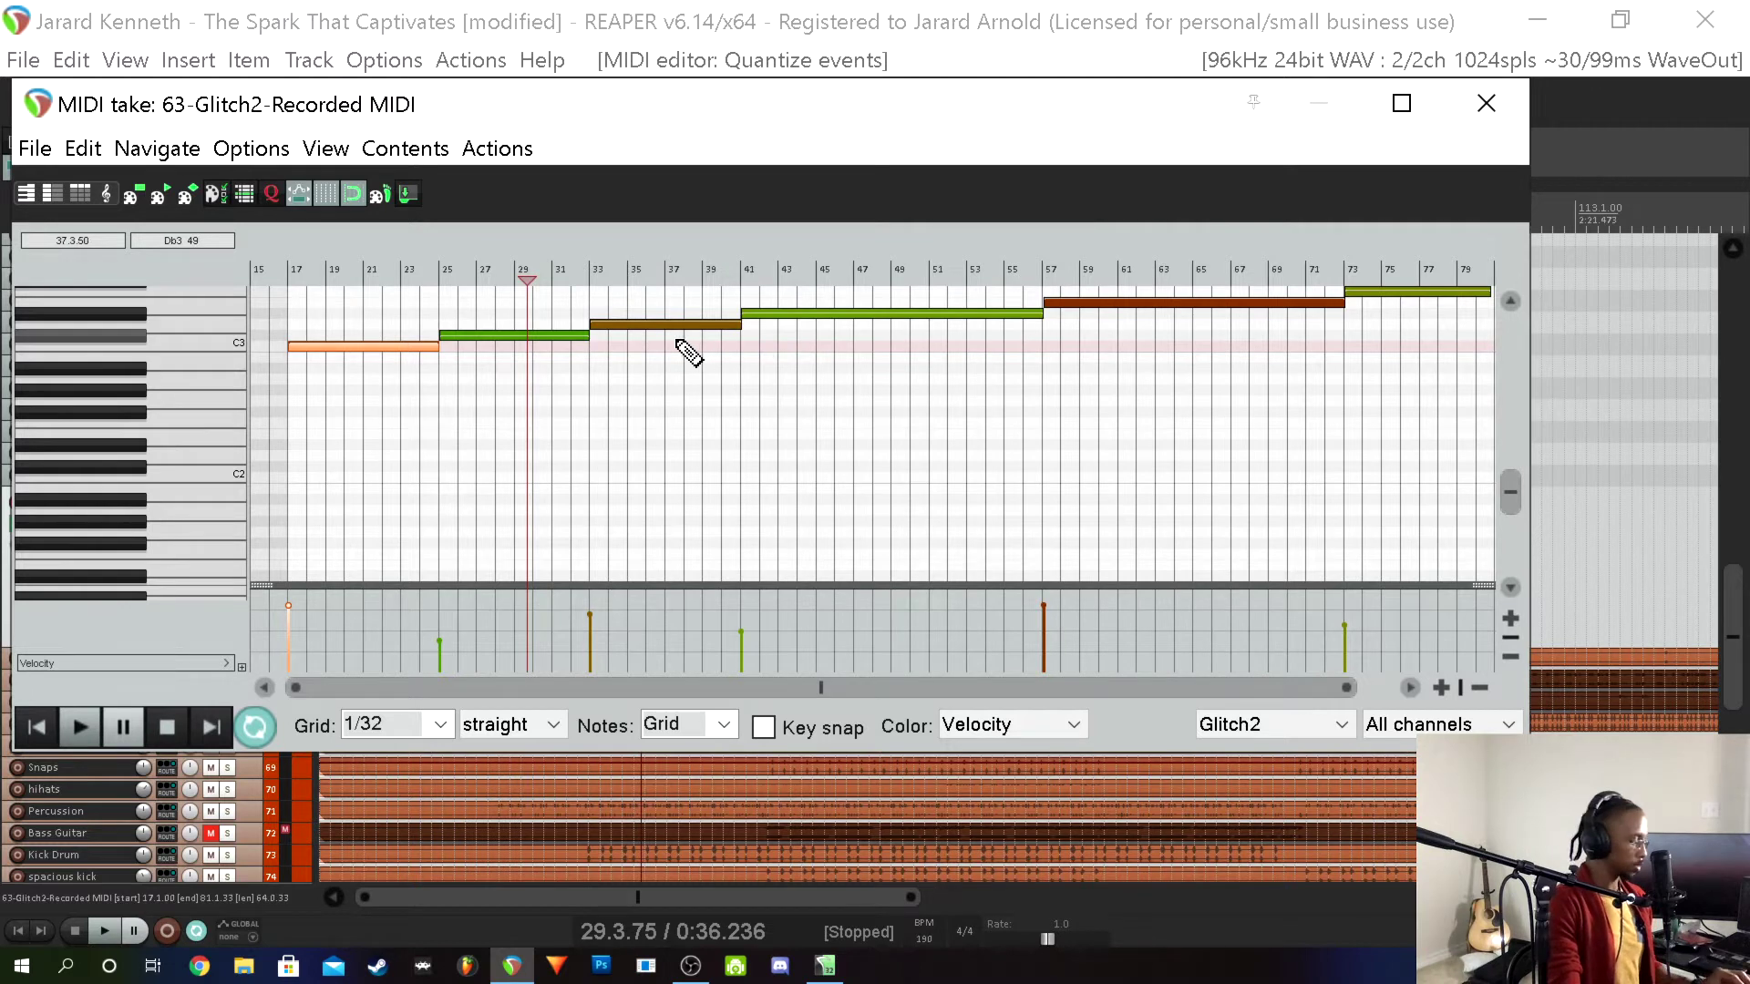
# Select all notes and quantize their position and note length to the grid at 100% strength, committing the change
pyautogui.hotkey('ctrl', 'a')
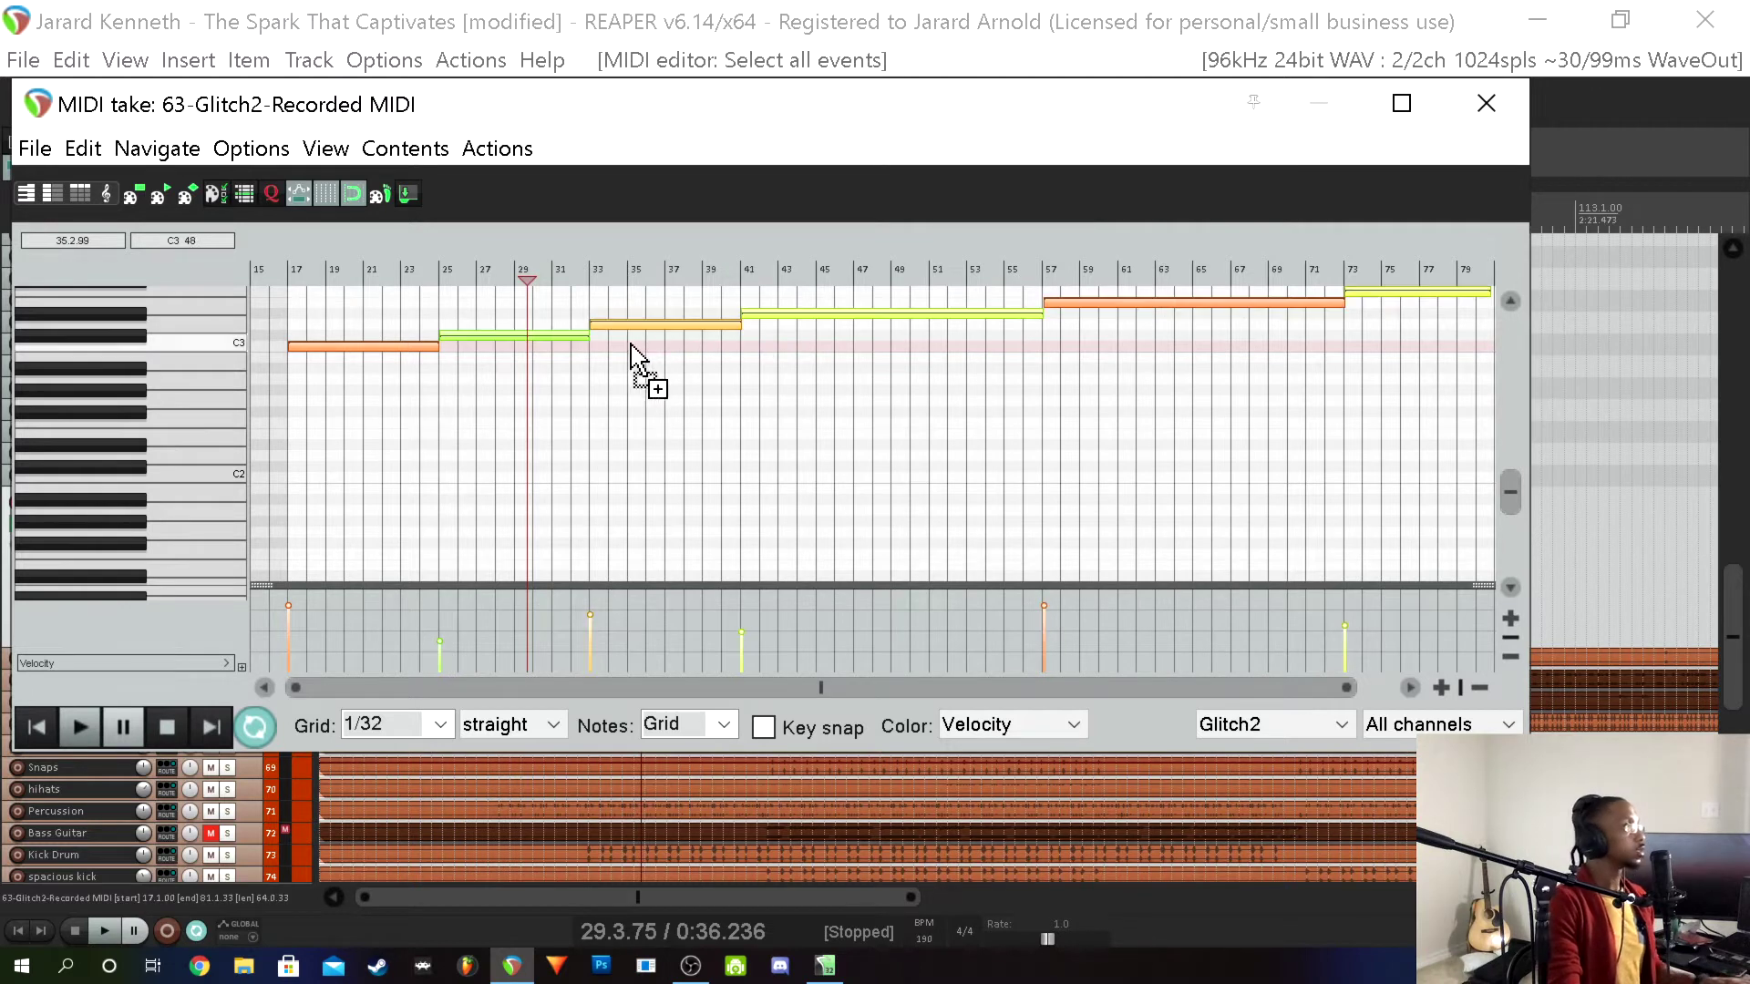
pyautogui.click(316, 153)
pyautogui.click(392, 219)
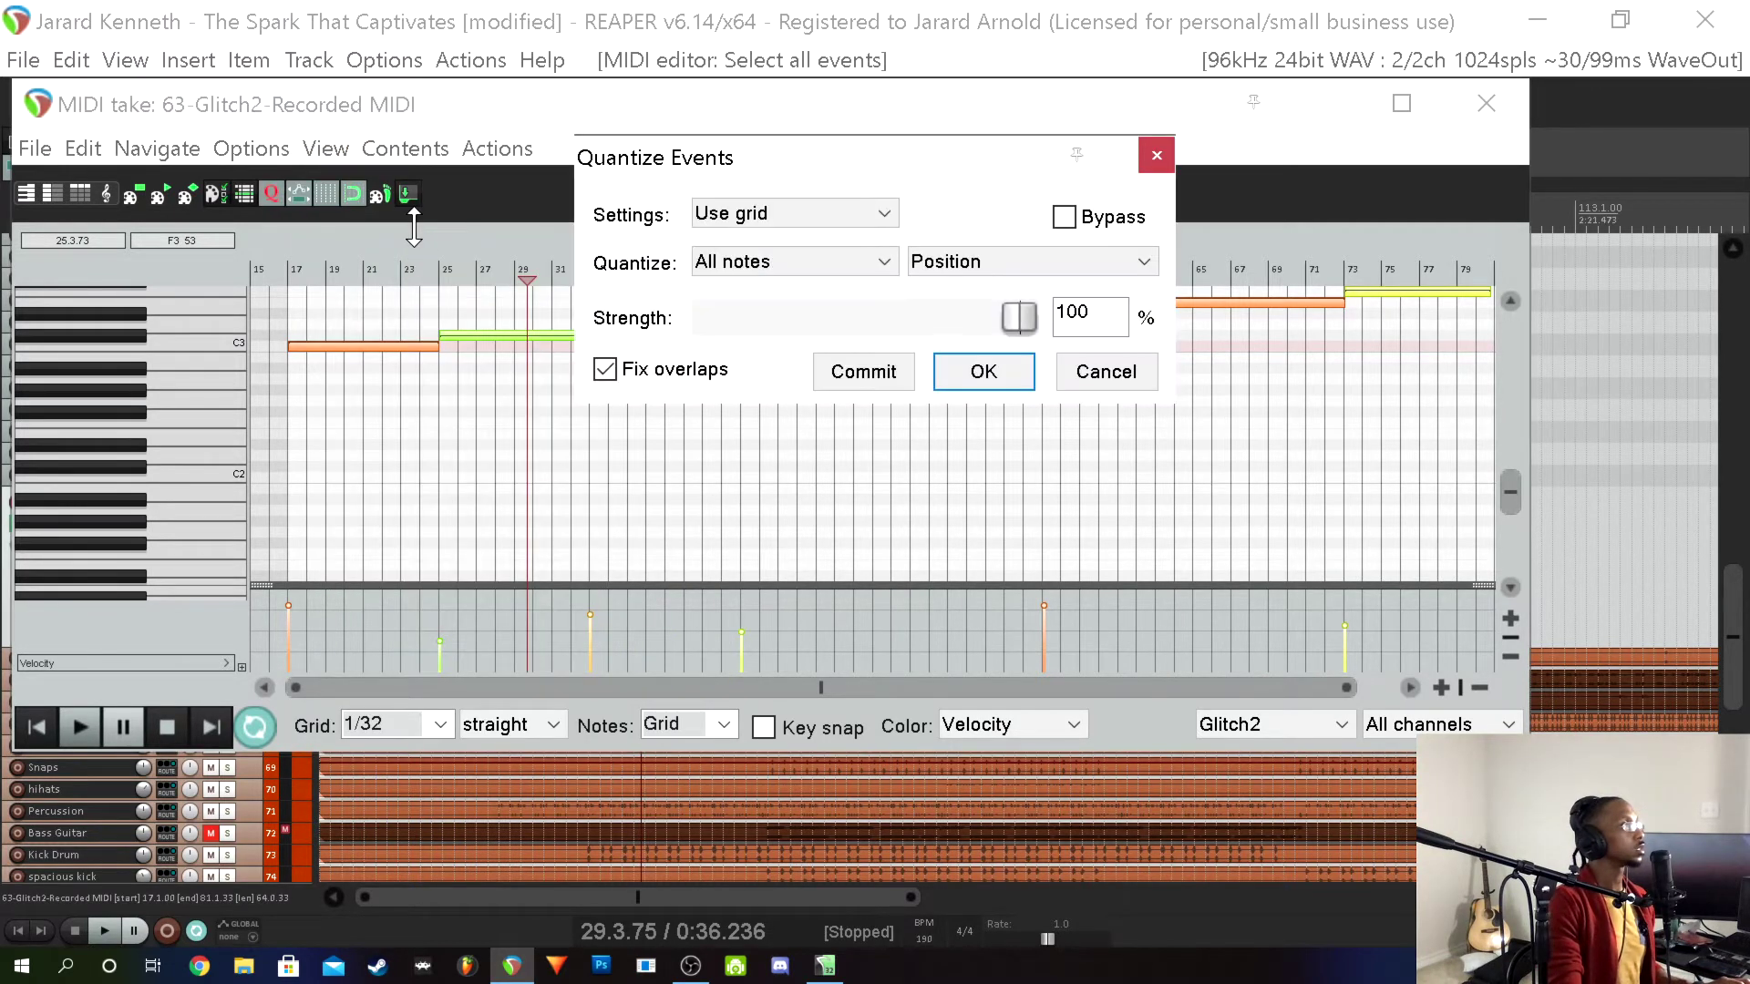
pyautogui.click(889, 214)
pyautogui.click(884, 230)
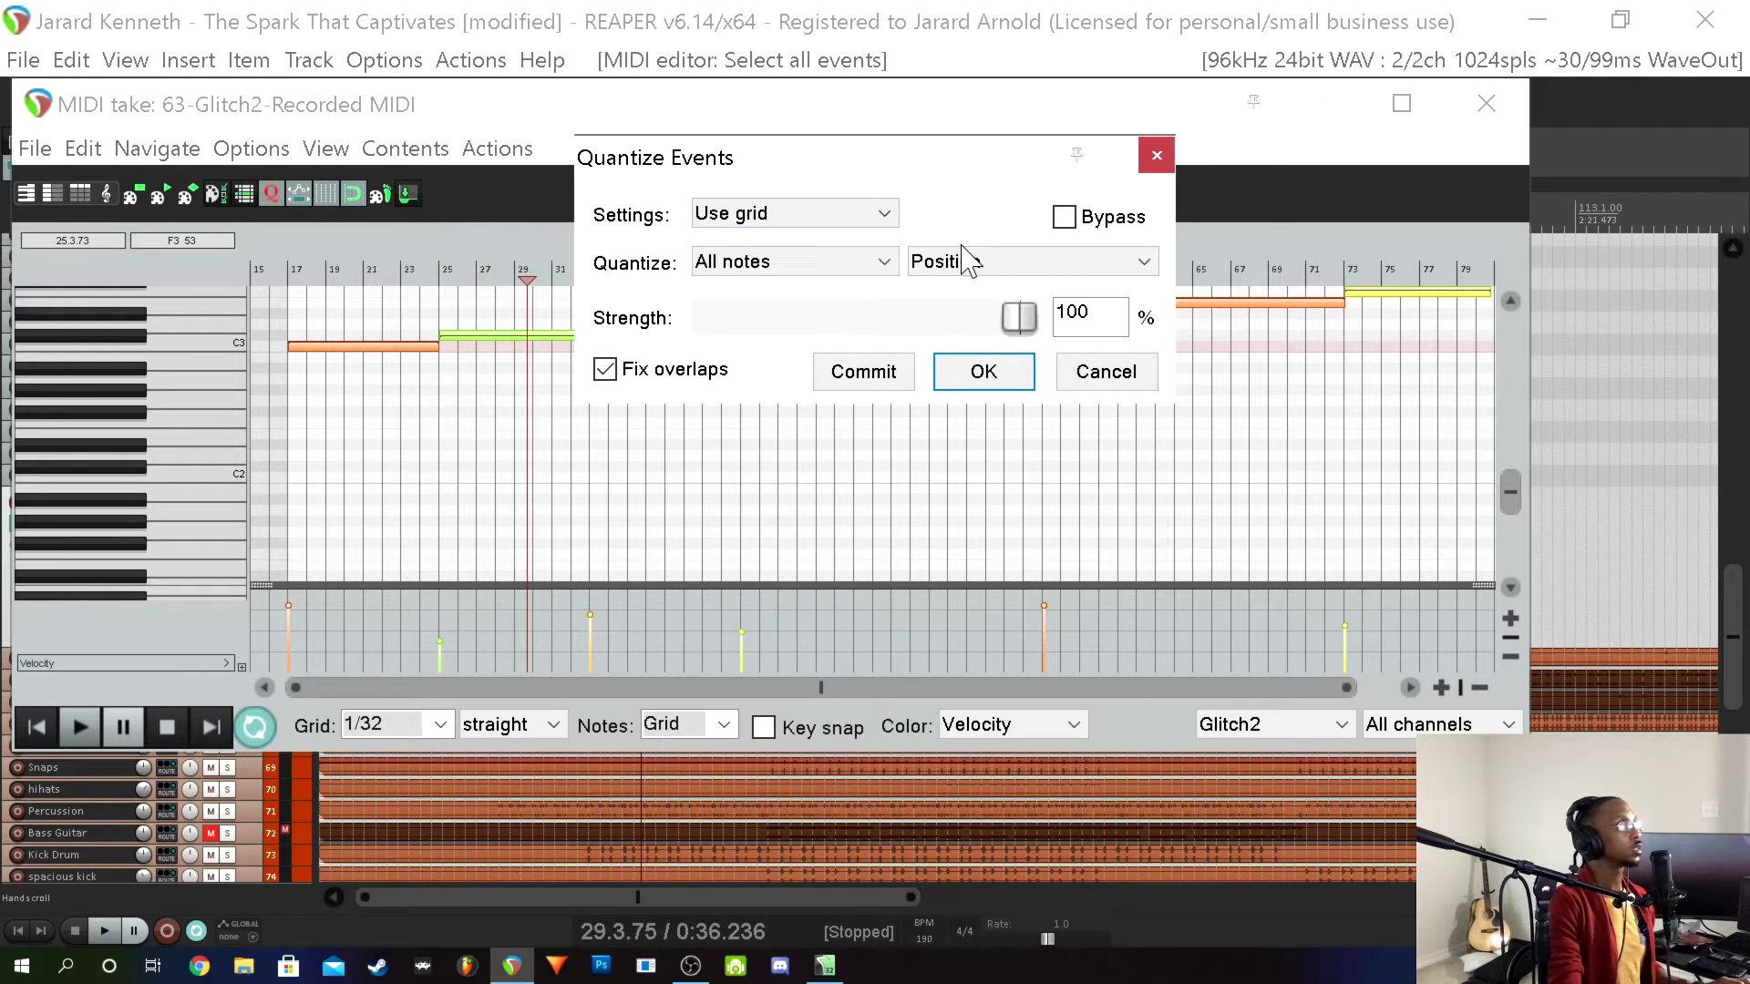
pyautogui.click(967, 262)
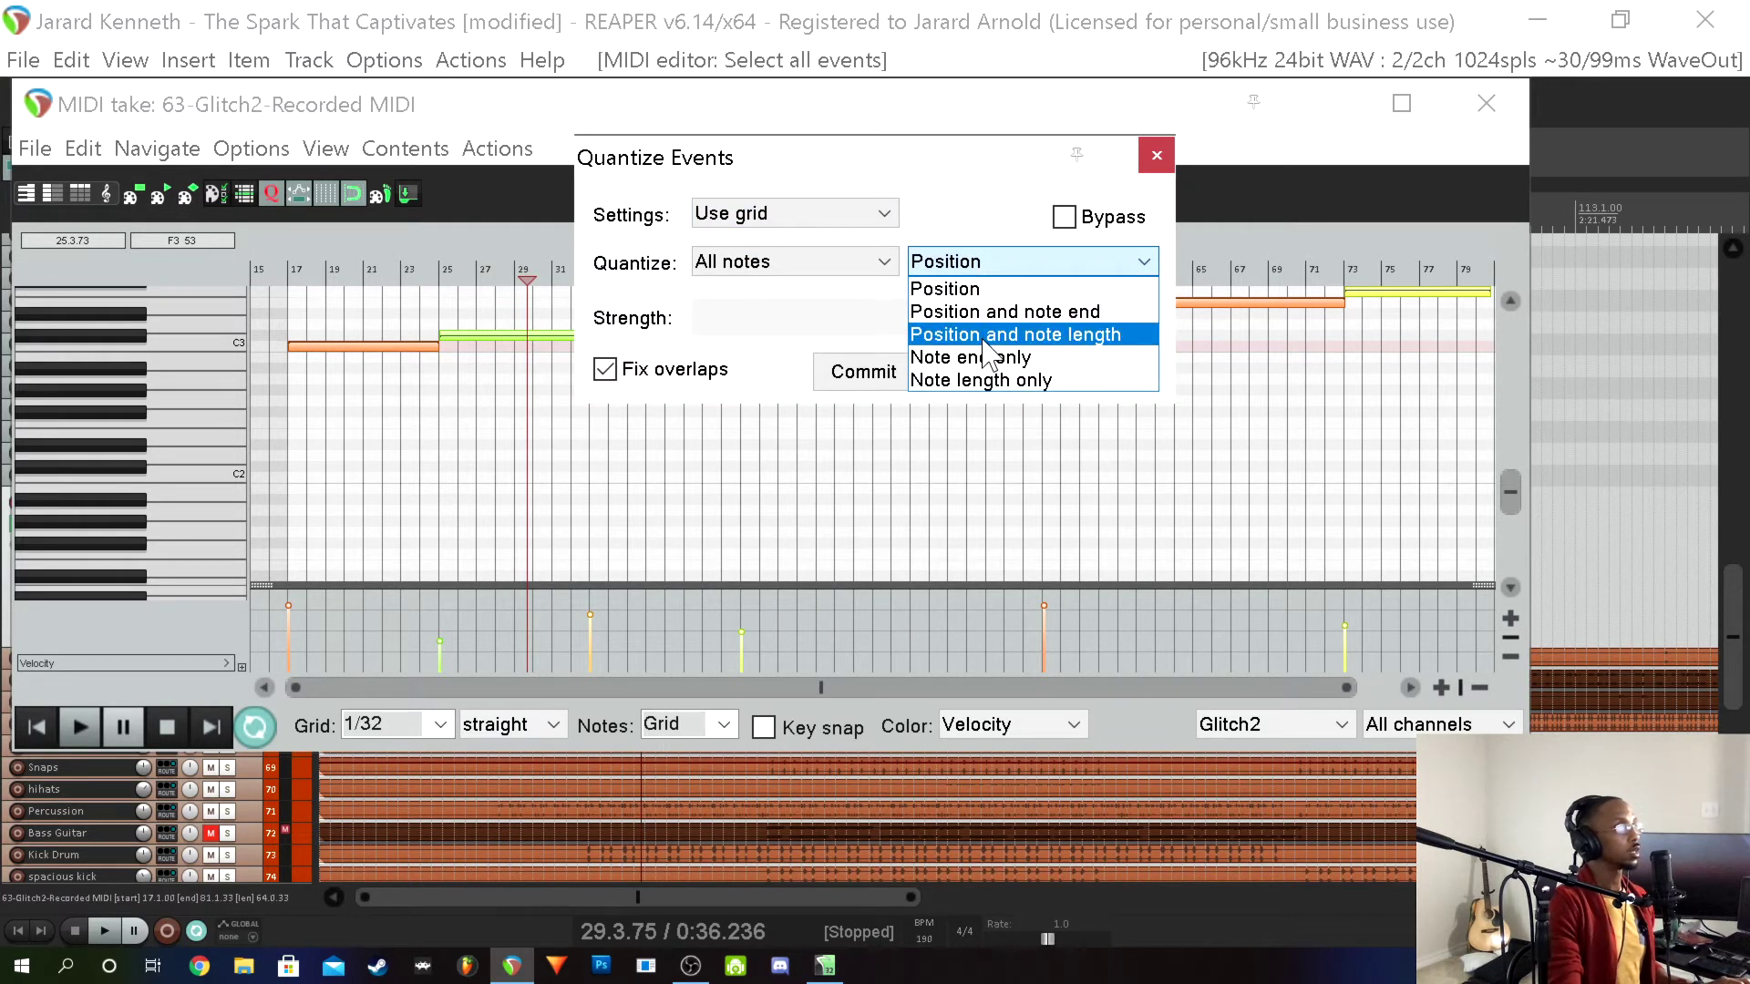
pyautogui.click(982, 335)
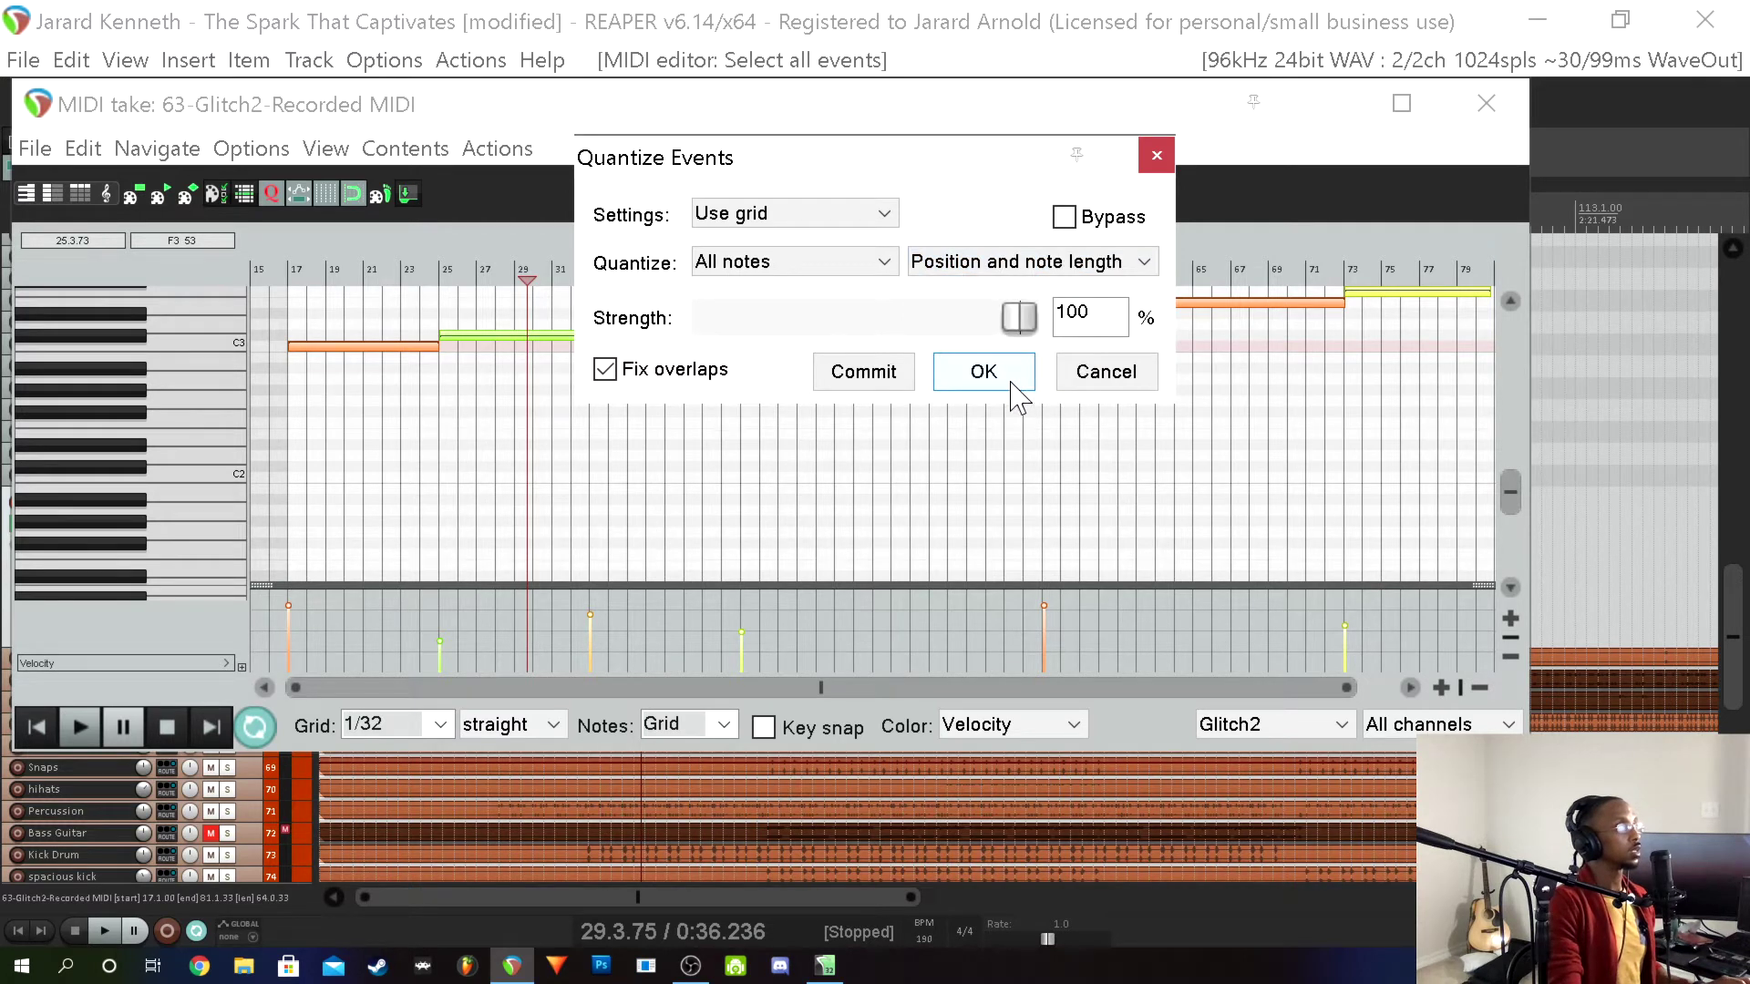
pyautogui.click(875, 373)
pyautogui.click(953, 377)
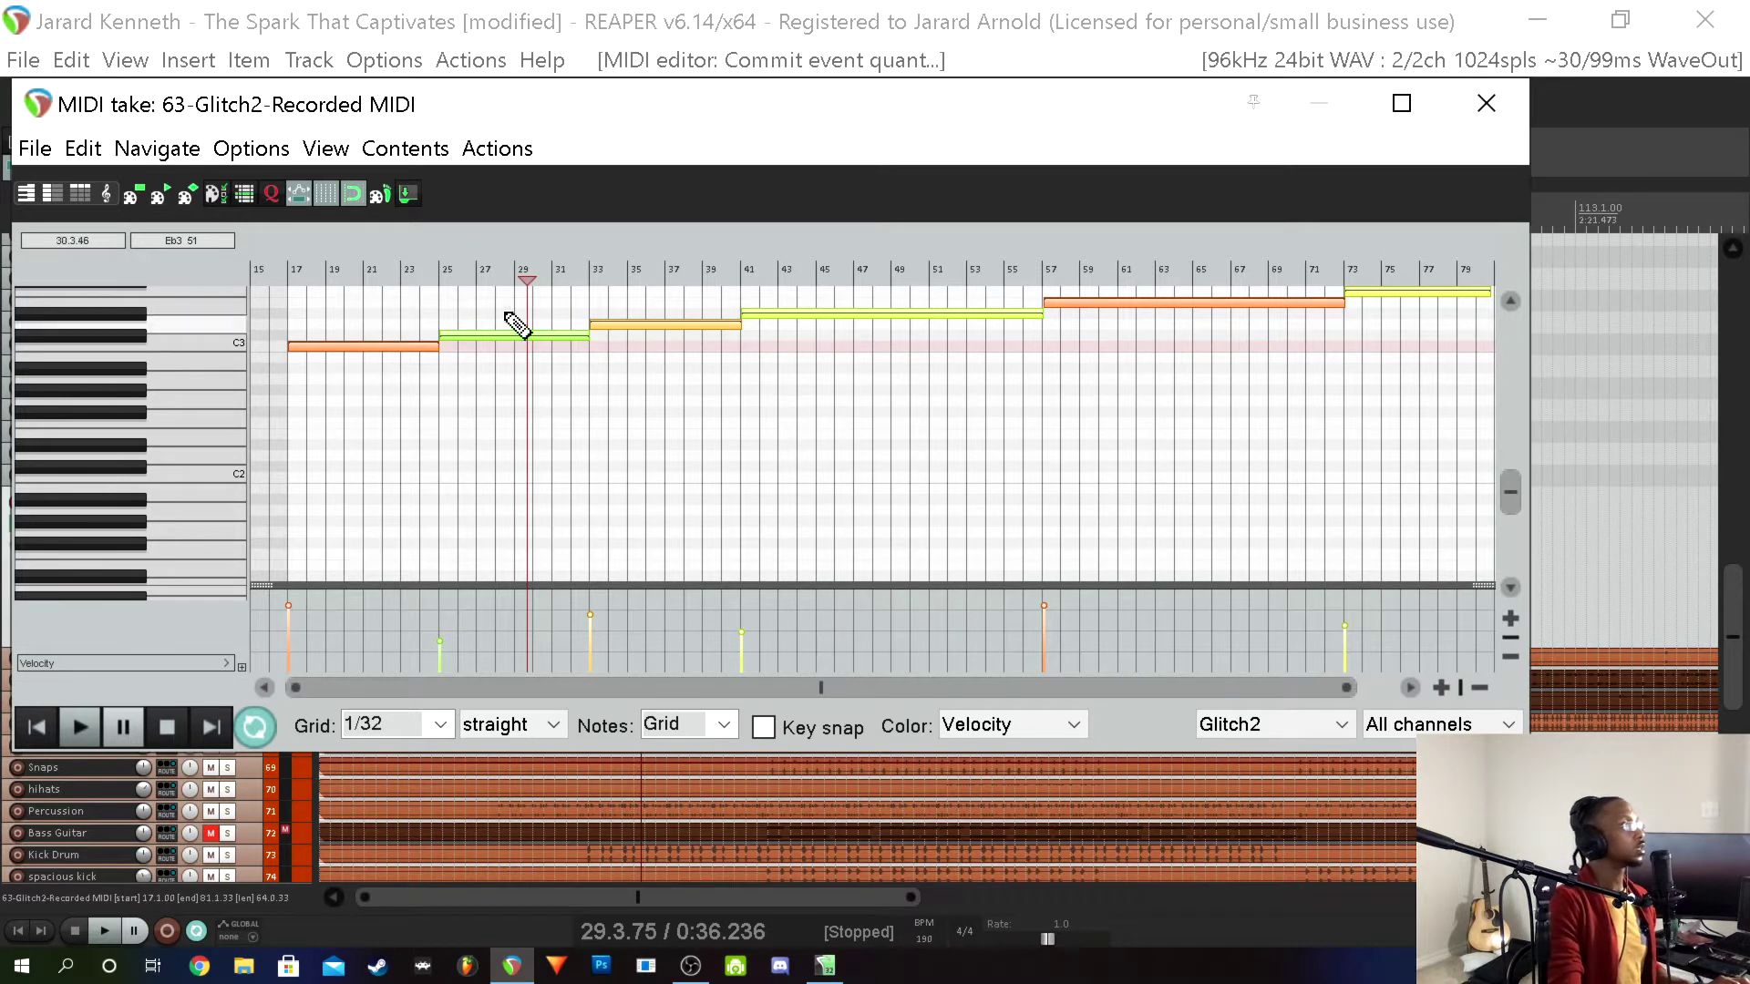
# Adjust the edges where the fourth and fifth notes meet so that they line up at bar 57
pyautogui.click(1072, 323)
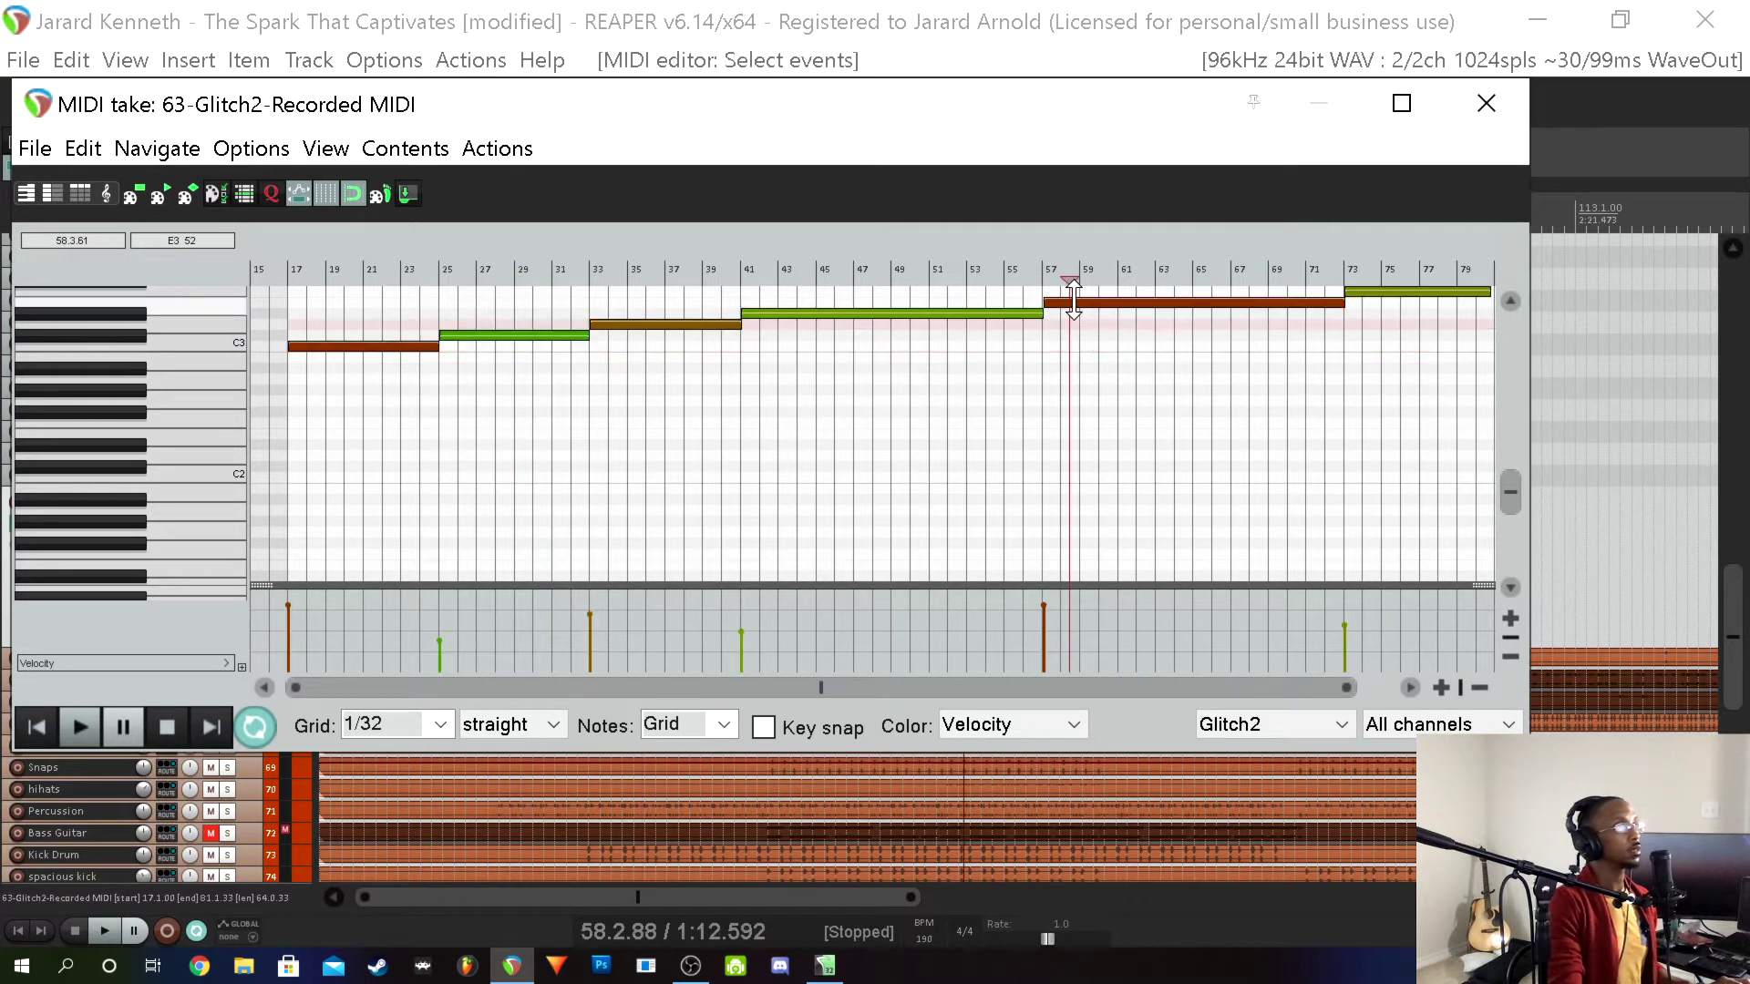
pyautogui.moveTo(1044, 303); pyautogui.dragTo(1042, 302)
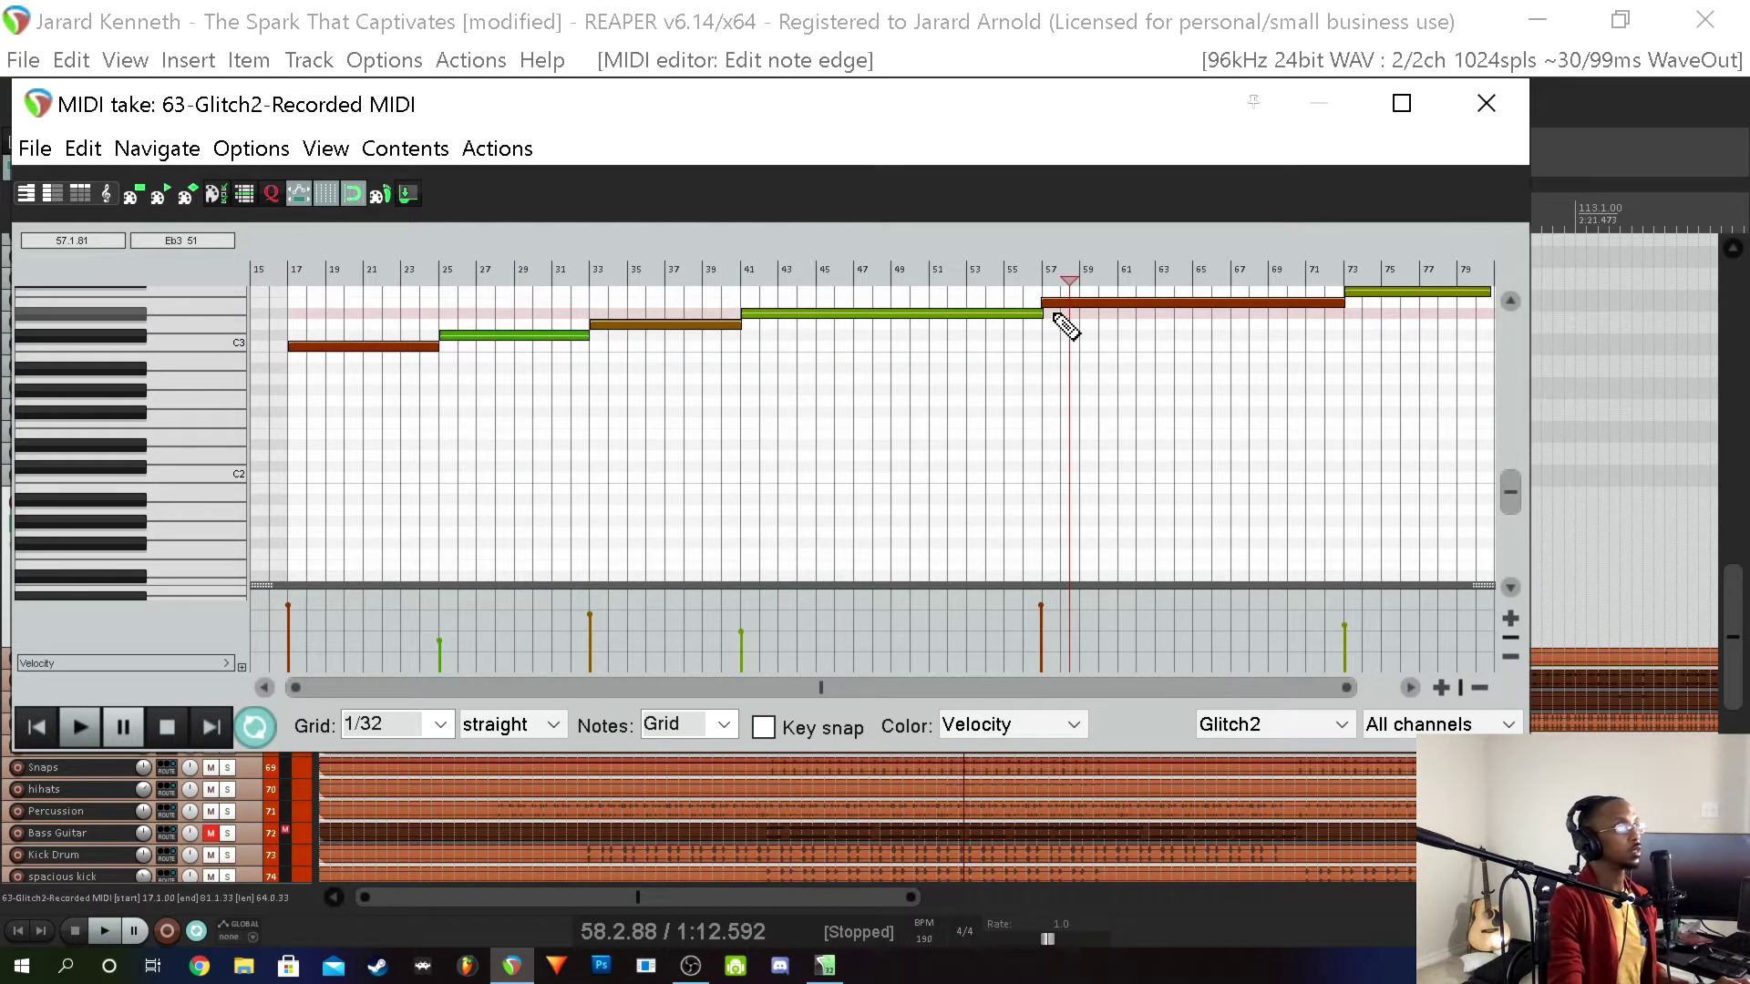
pyautogui.click(1442, 688)
pyautogui.click(1441, 688)
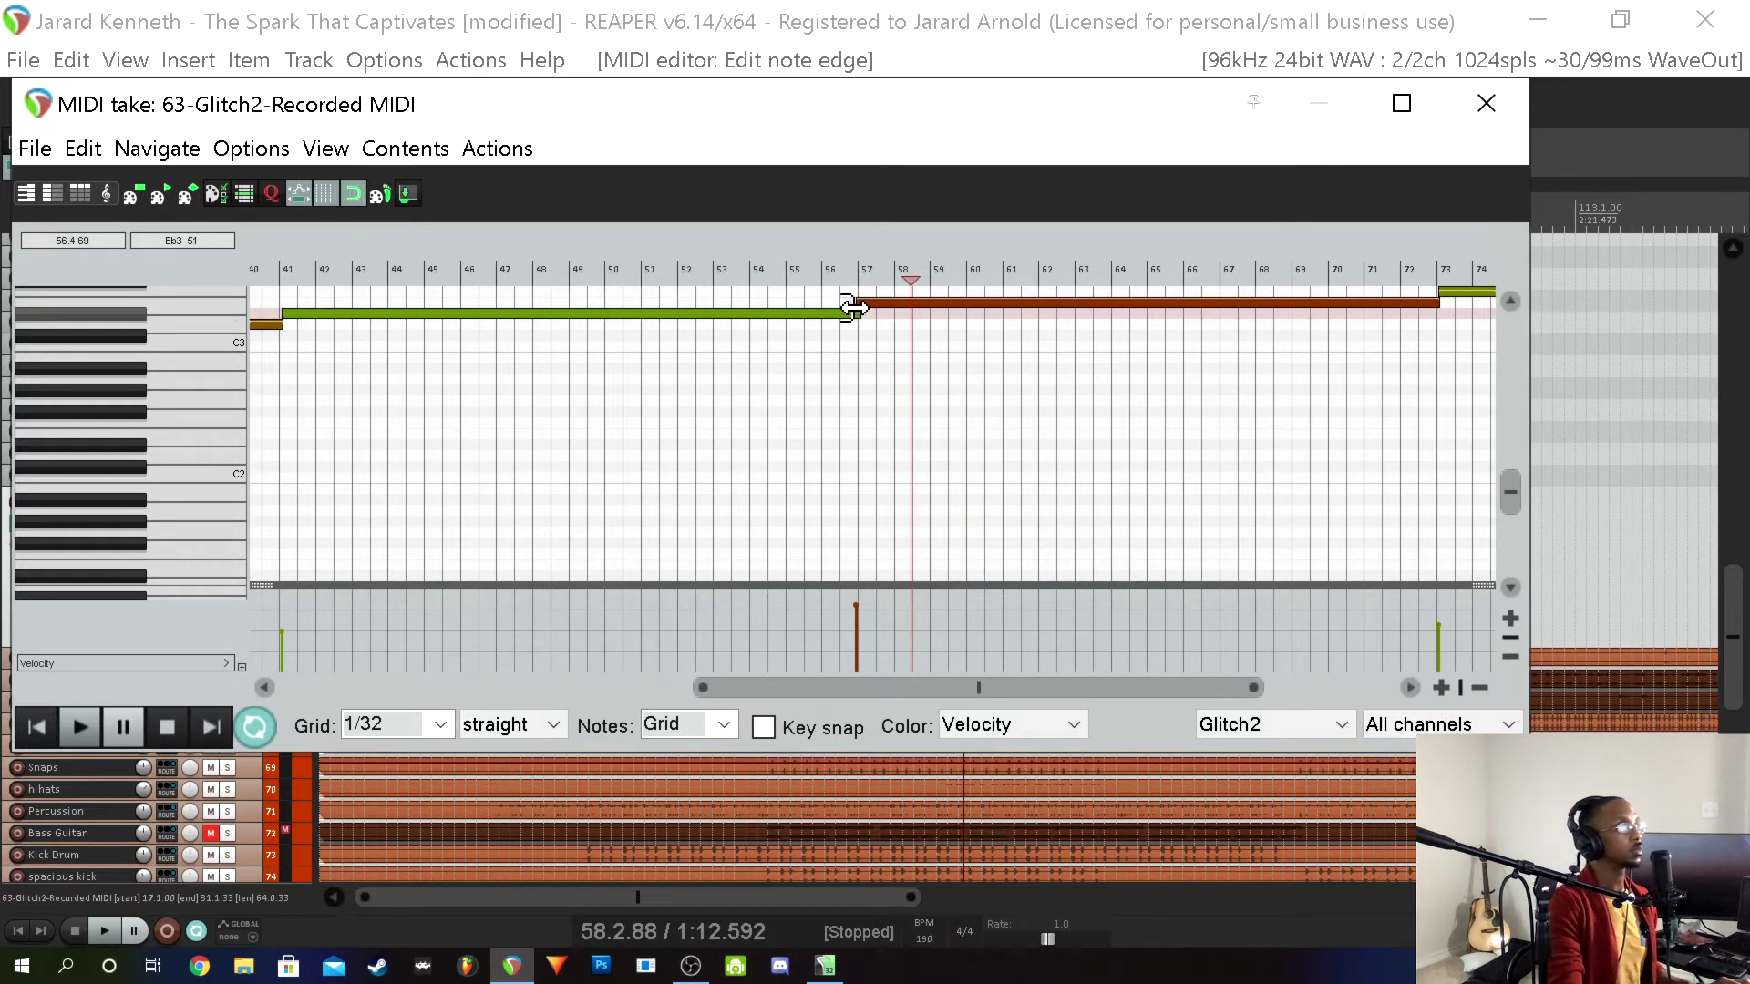
pyautogui.moveTo(852, 309); pyautogui.dragTo(857, 312)
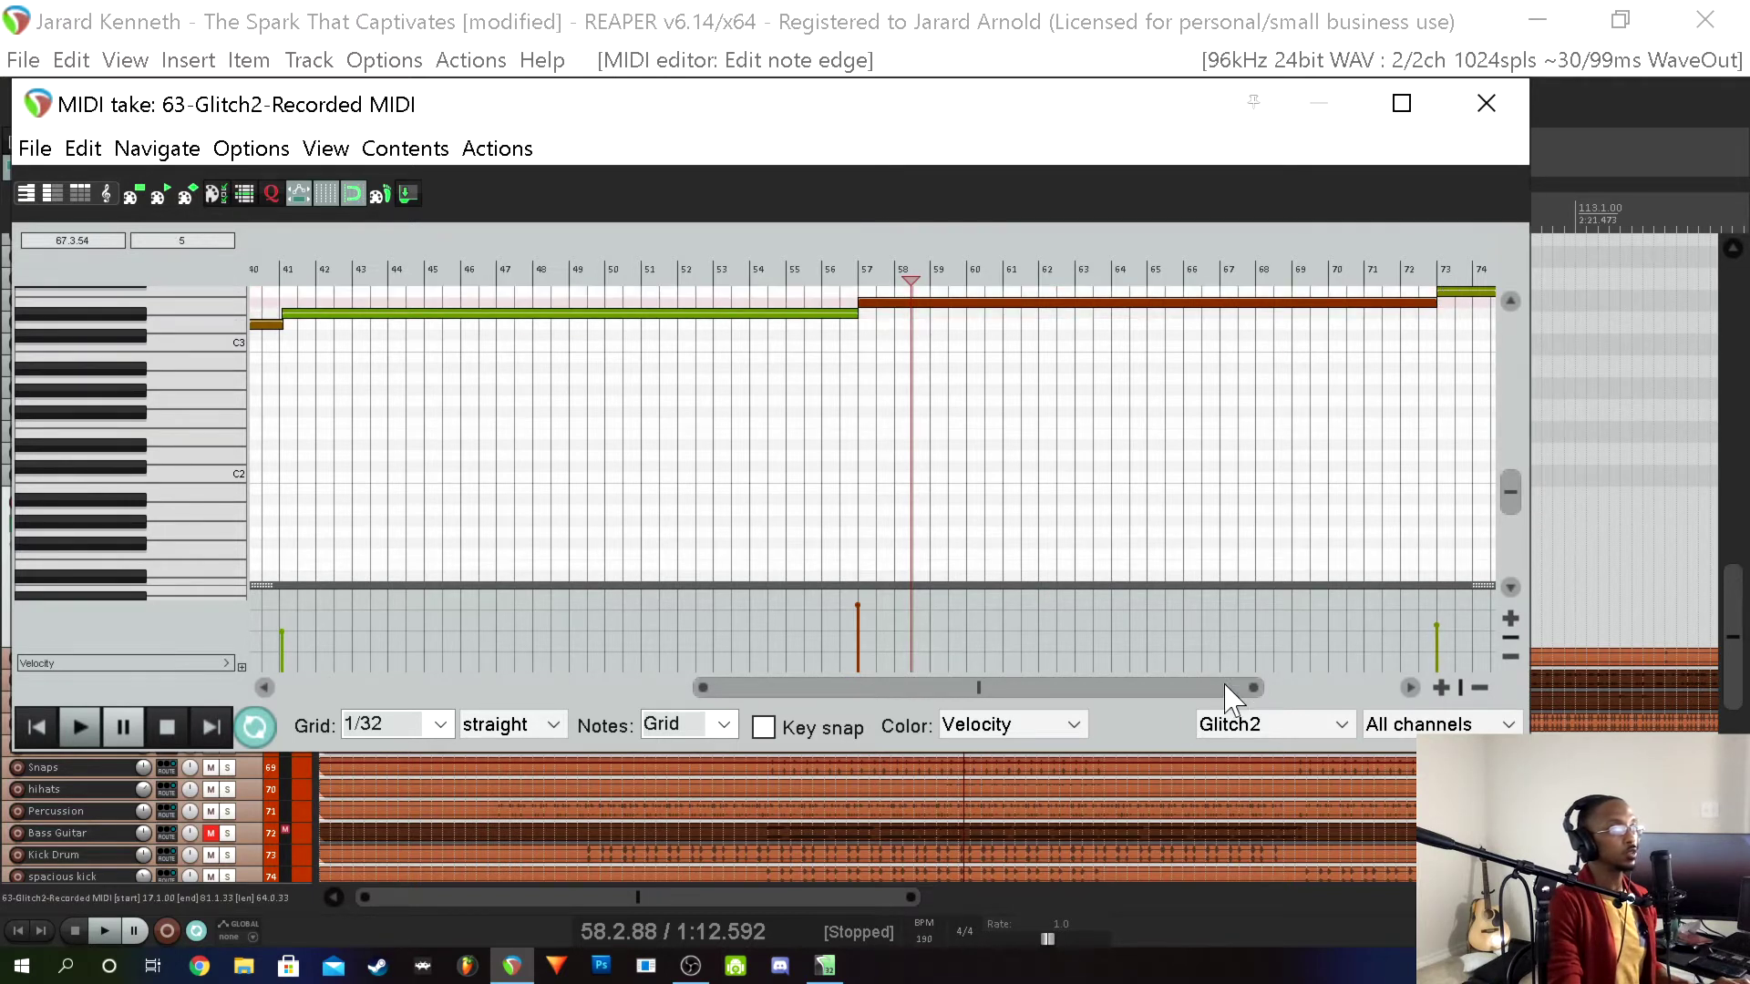
# Adjust the end of the first note, C3, so that it meets the second note at bar 25
pyautogui.moveTo(1248, 689); pyautogui.dragTo(1376, 700)
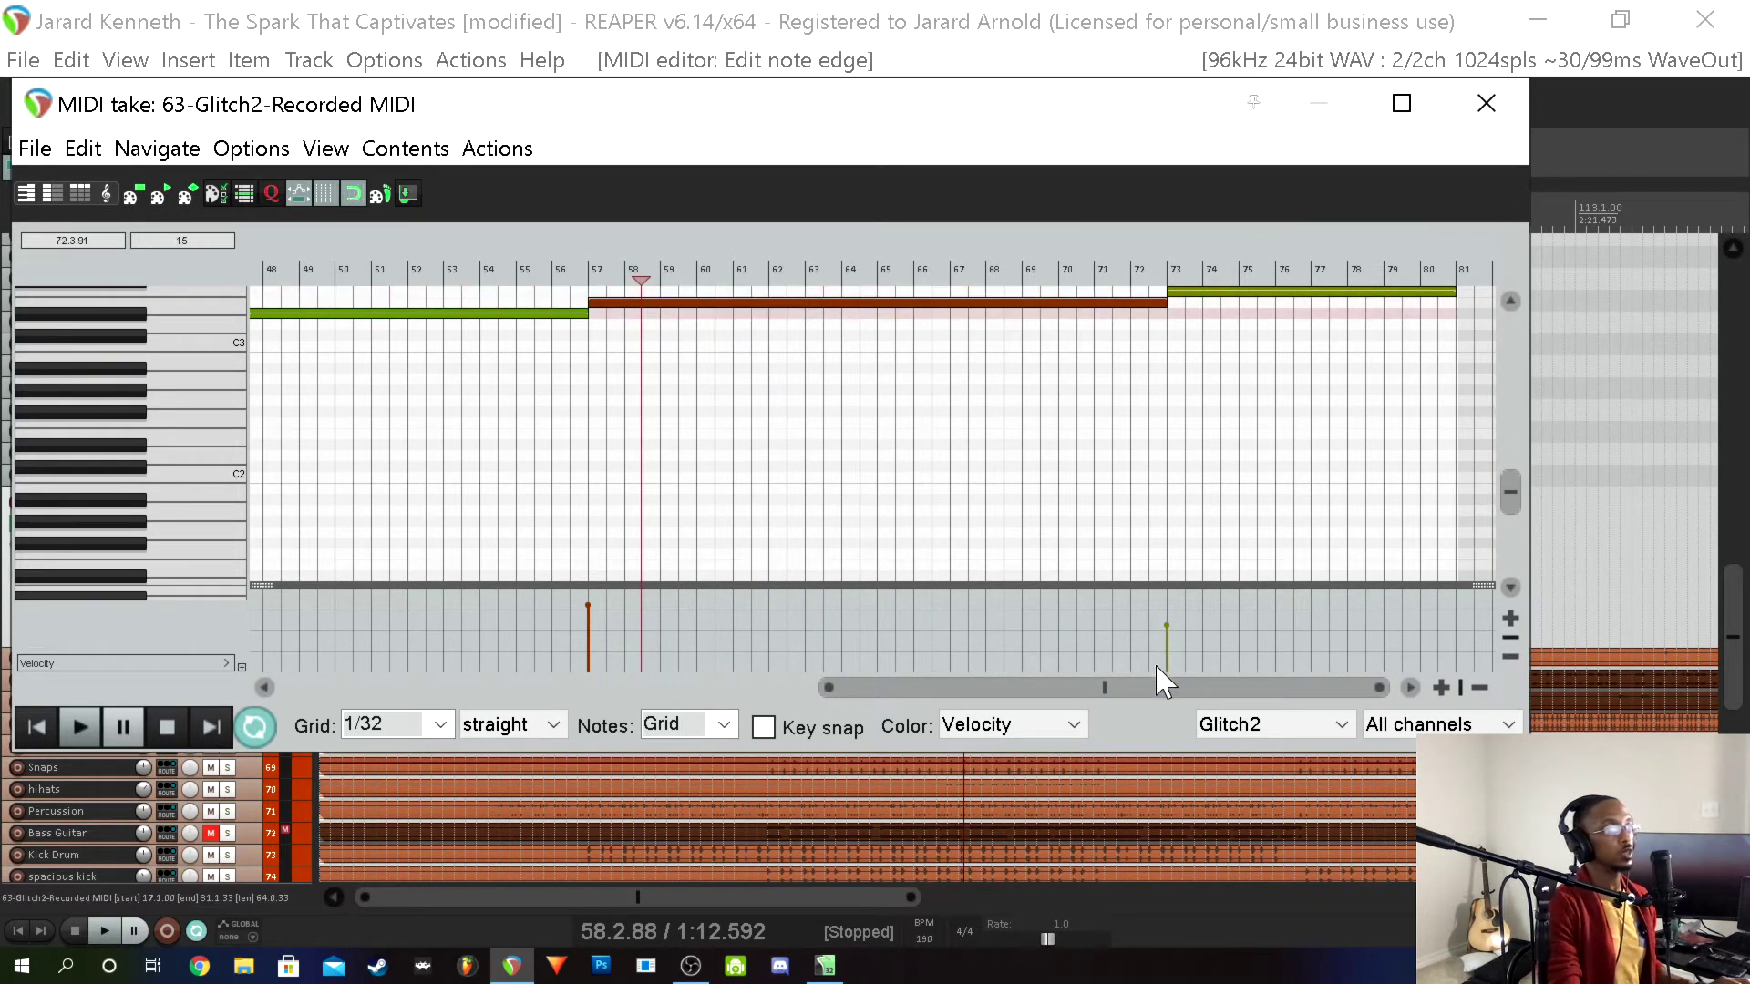
pyautogui.moveTo(1151, 692); pyautogui.dragTo(601, 709)
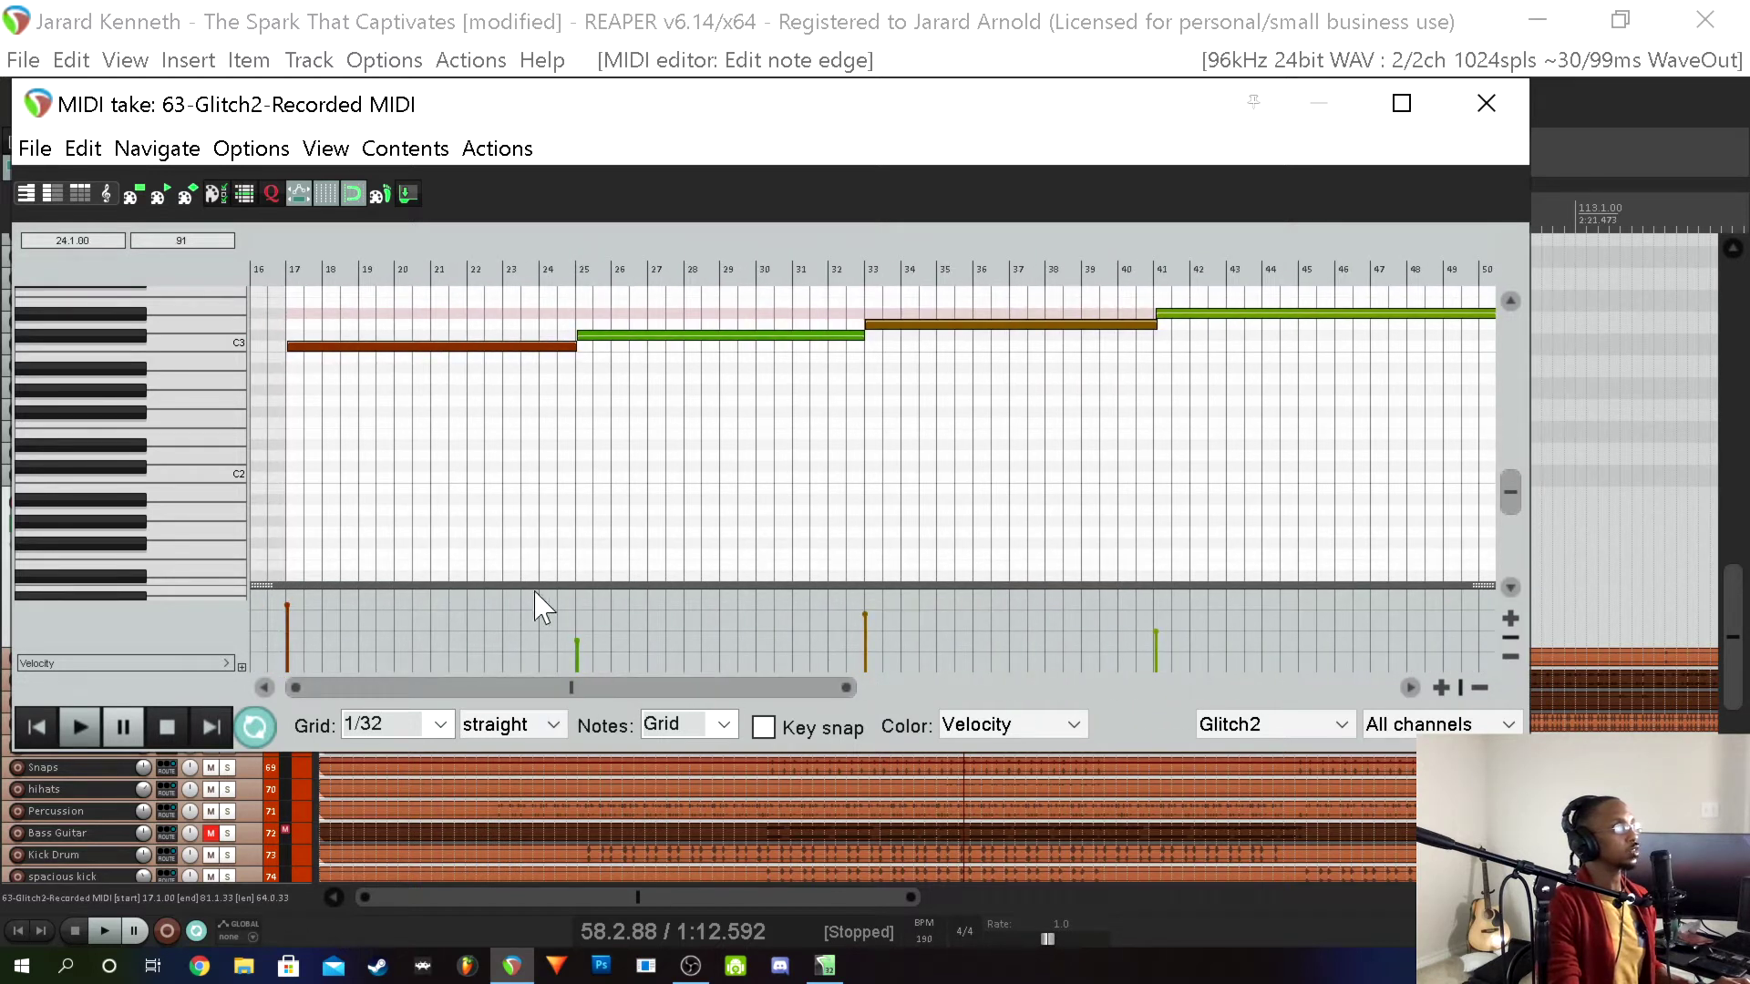
pyautogui.click(354, 348)
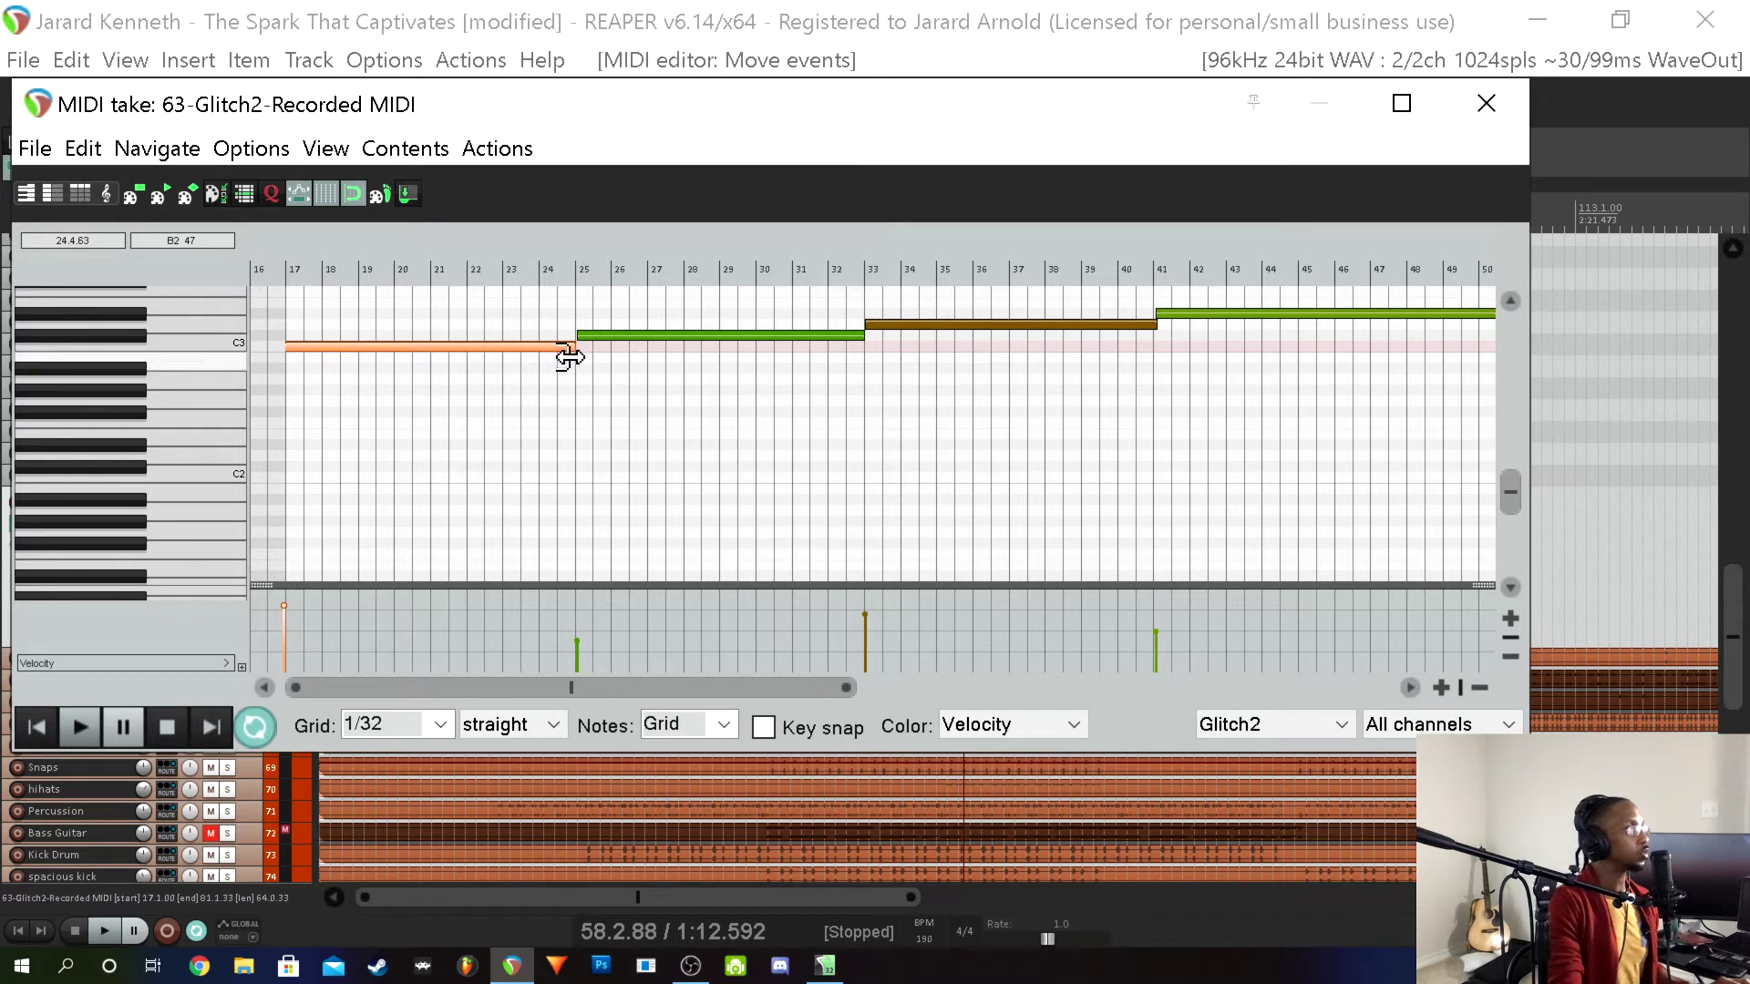
pyautogui.moveTo(568, 357); pyautogui.dragTo(576, 361)
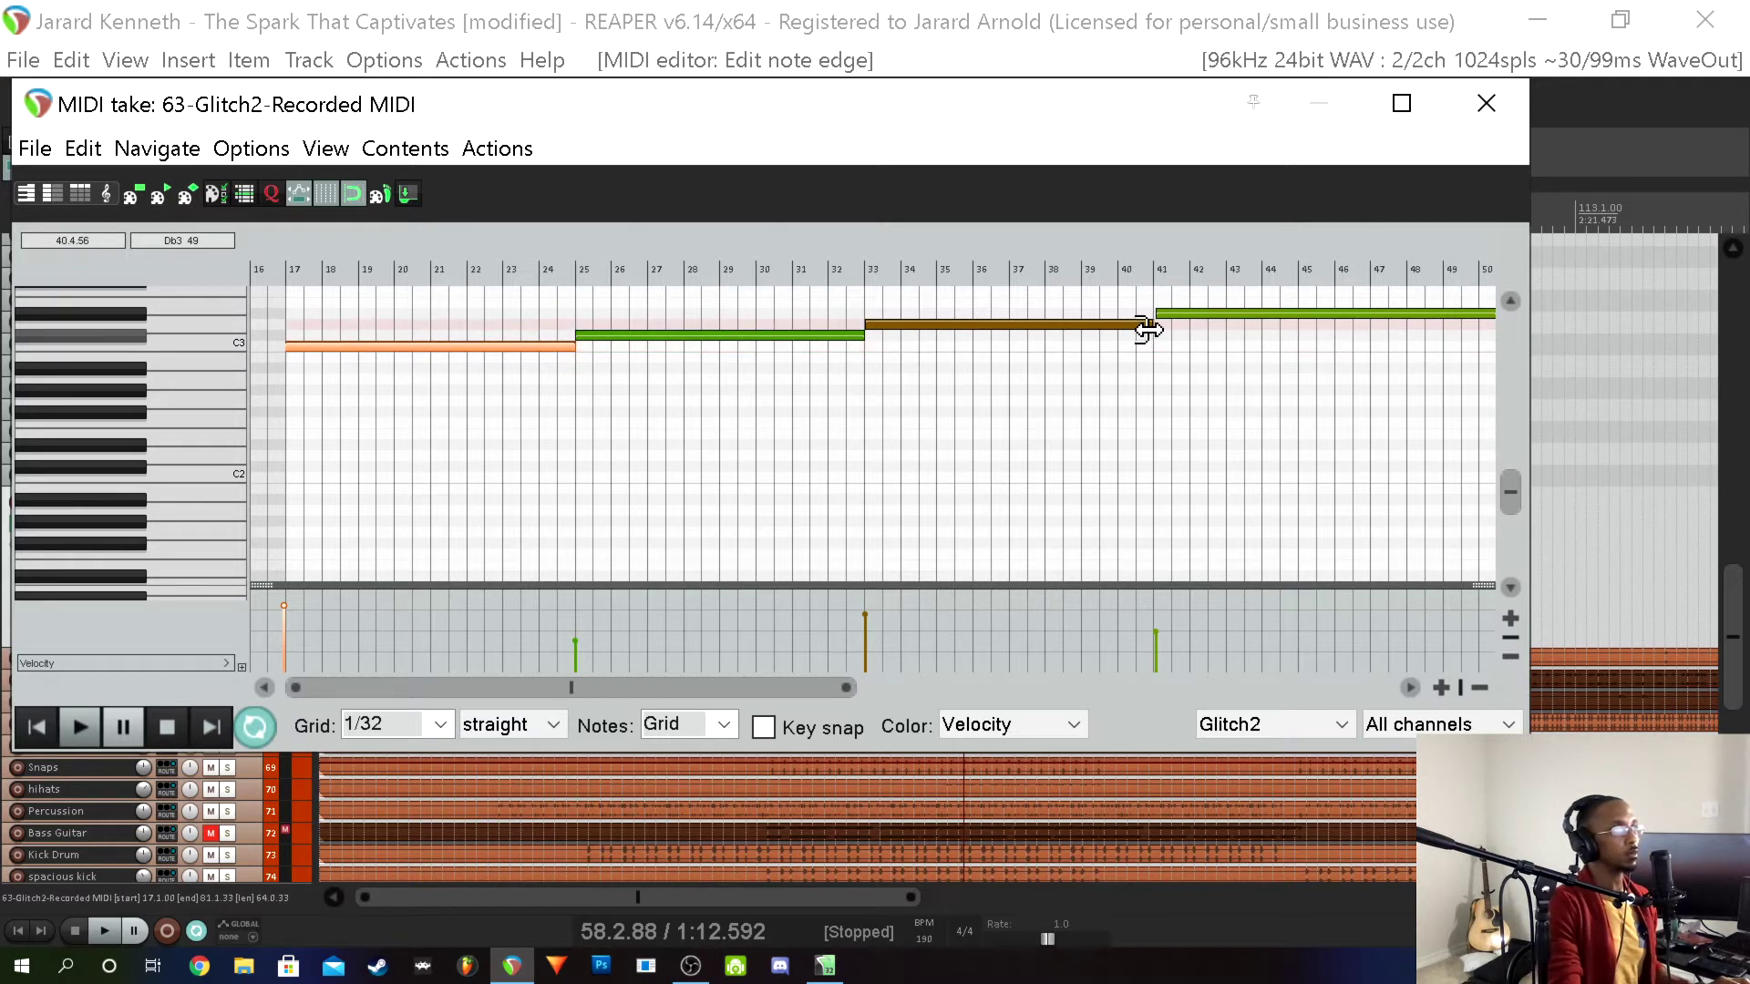
# Line up the edges where the third and fourth notes meet at bar 41, and close the MIDI editor
pyautogui.moveTo(1147, 330); pyautogui.dragTo(1154, 328)
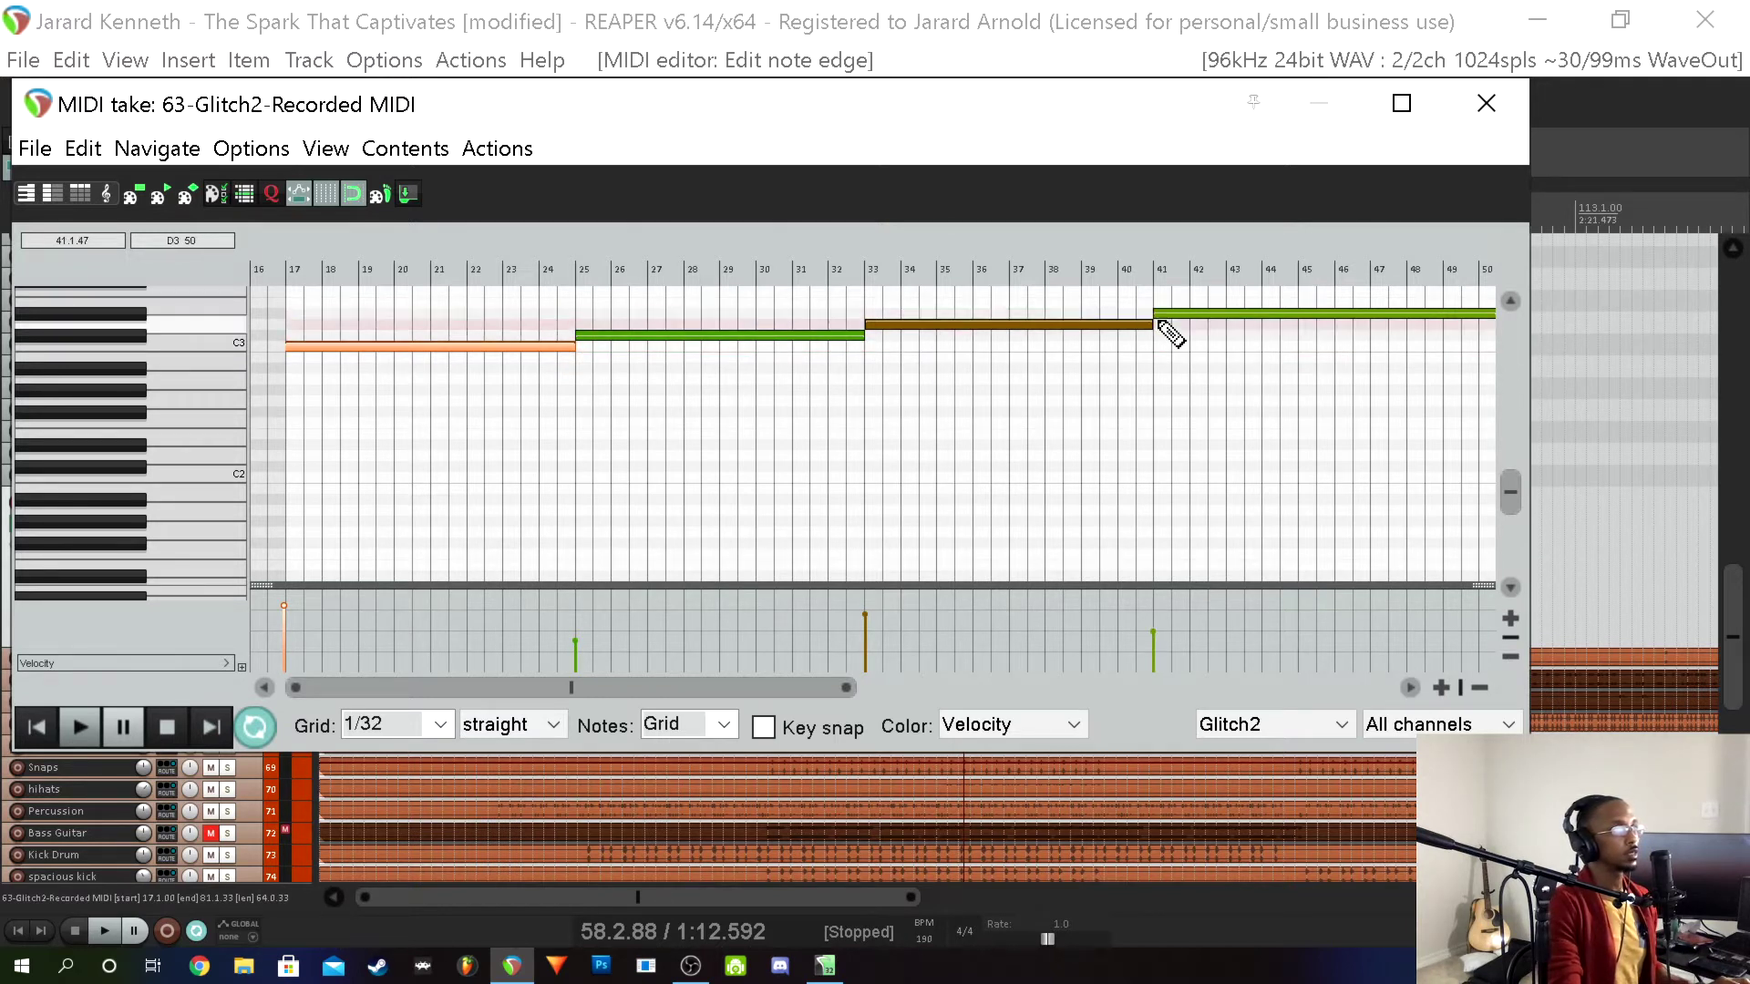
pyautogui.moveTo(770, 689); pyautogui.dragTo(1082, 699)
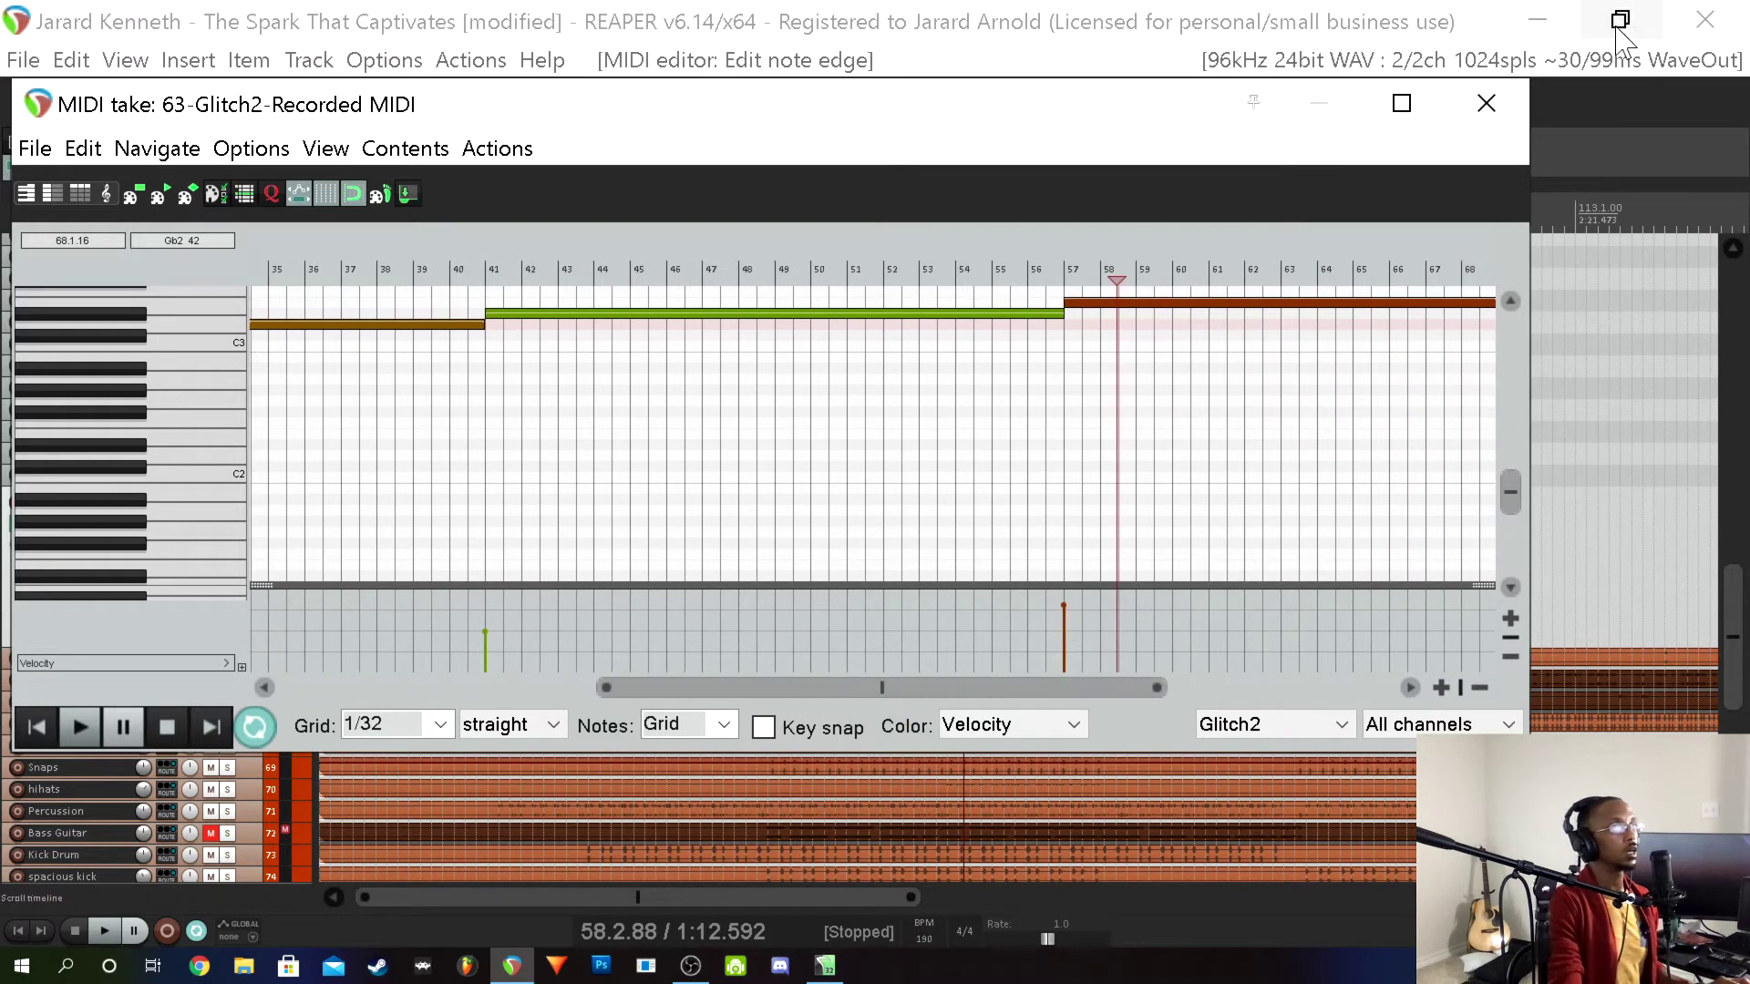
pyautogui.click(1487, 103)
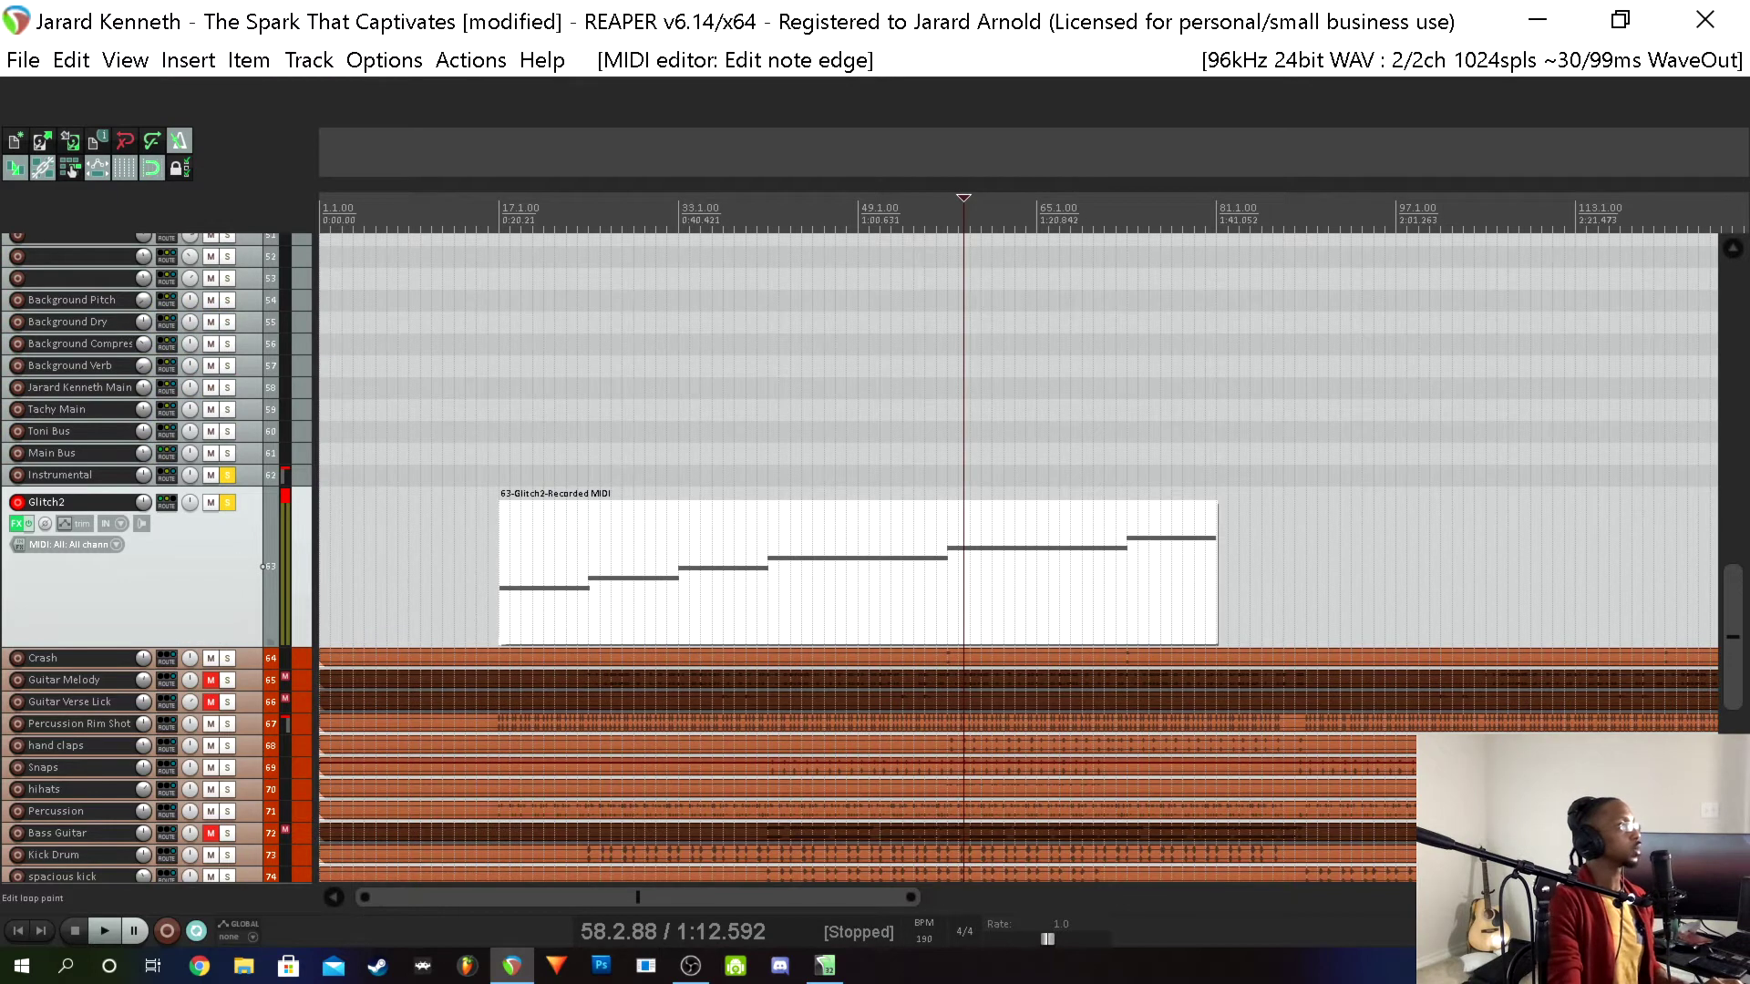
# Disarm recording on the Glitch2 track and play back the recorded part from bar 17
pyautogui.click(505, 574)
pyautogui.click(18, 503)
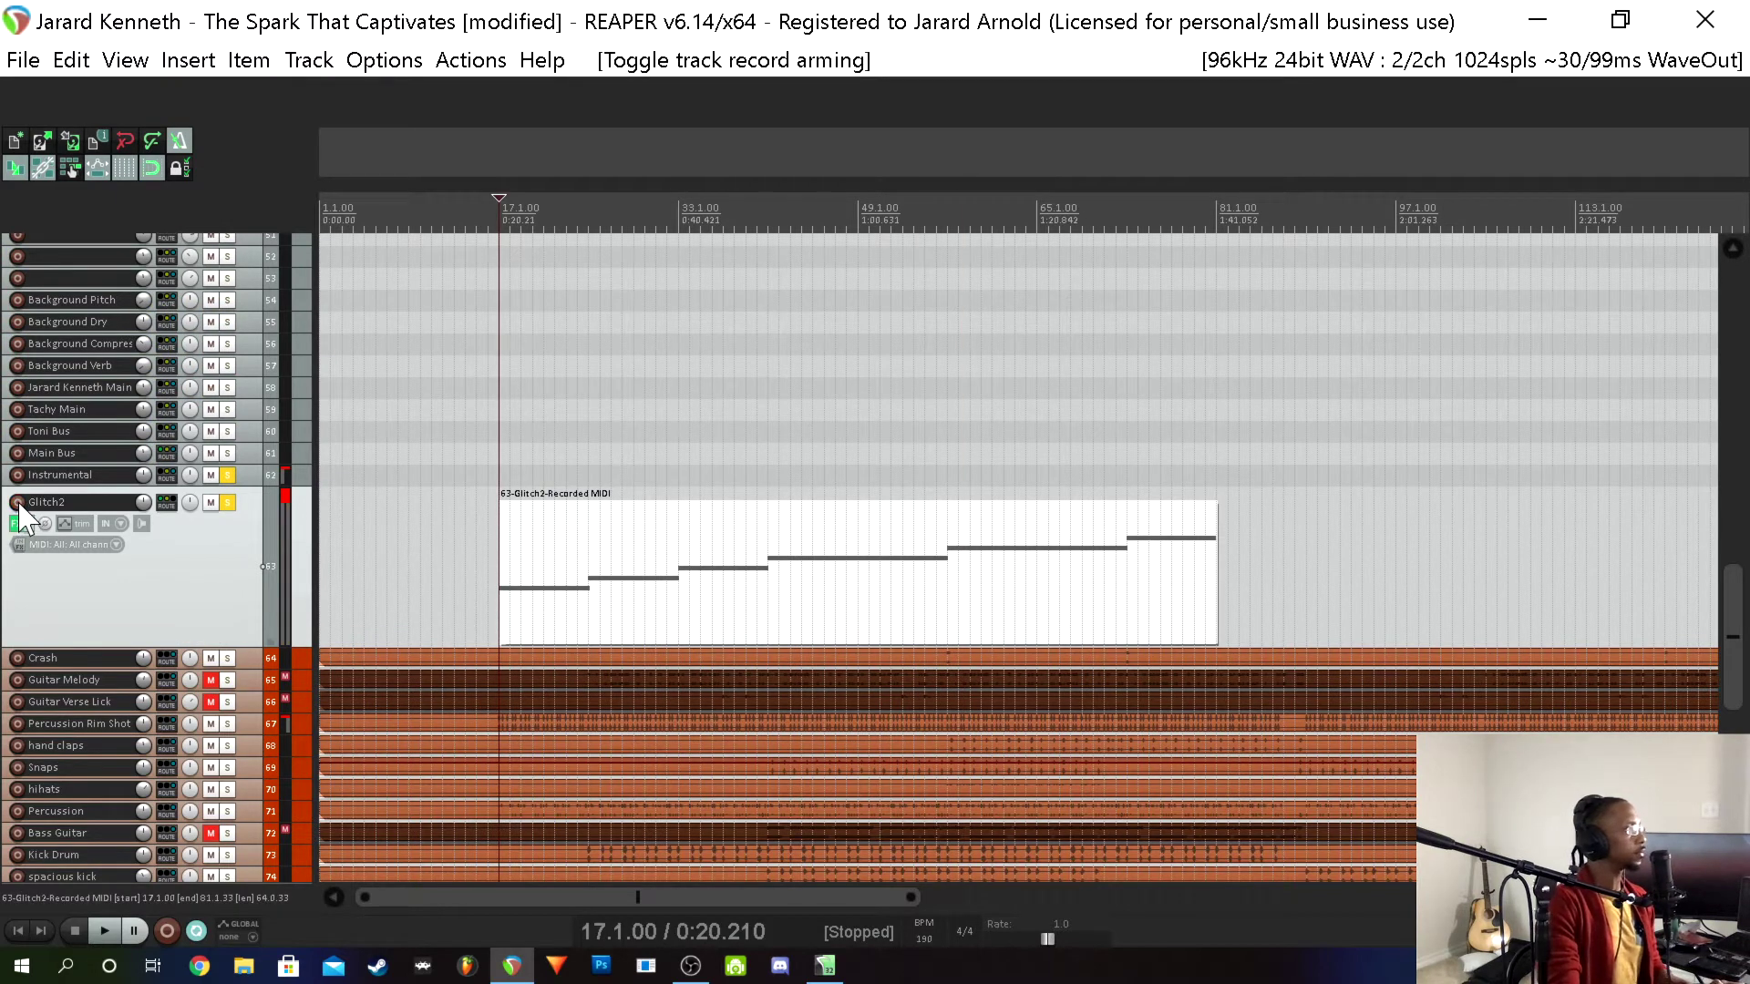
pyautogui.hotkey('alt', 'Tab')
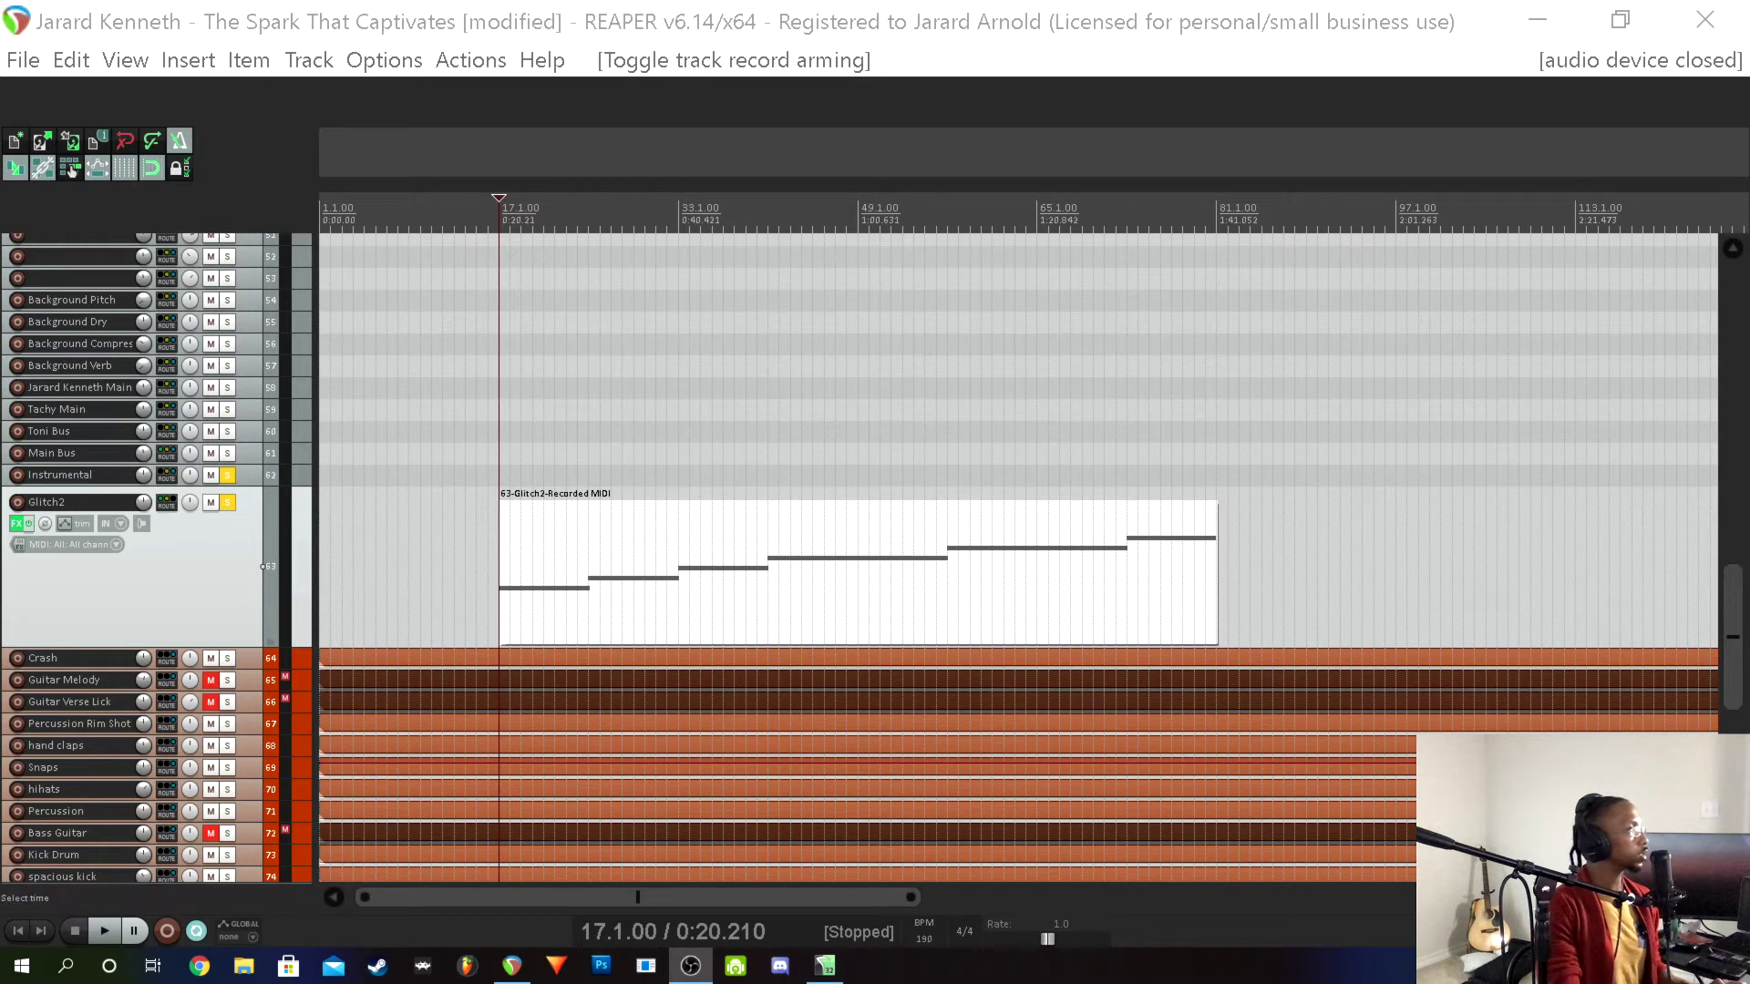
pyautogui.hotkey('alt', 'Tab')
pyautogui.press('space')
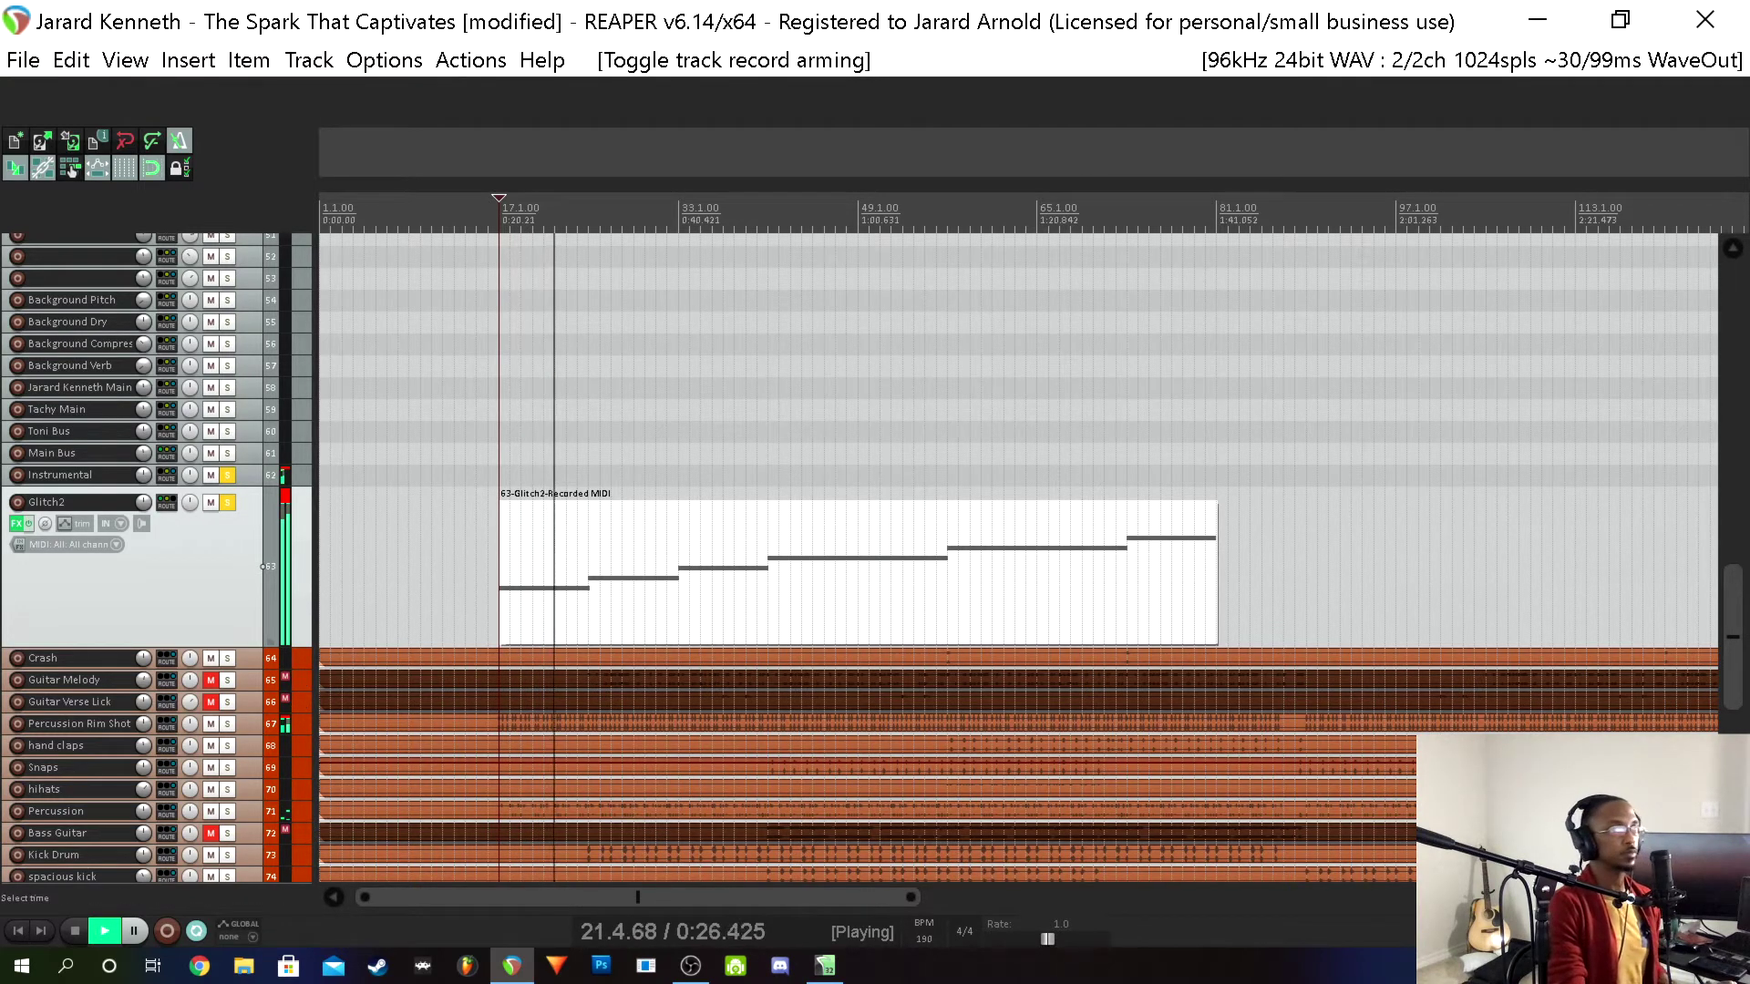
pyautogui.press('space')
# Unmute Guitar Melody, Guitar Verse Lick, Bass Guitar and all muted tracks from Marimba down to Ambience
pyautogui.scroll(-3, 1734, 627)
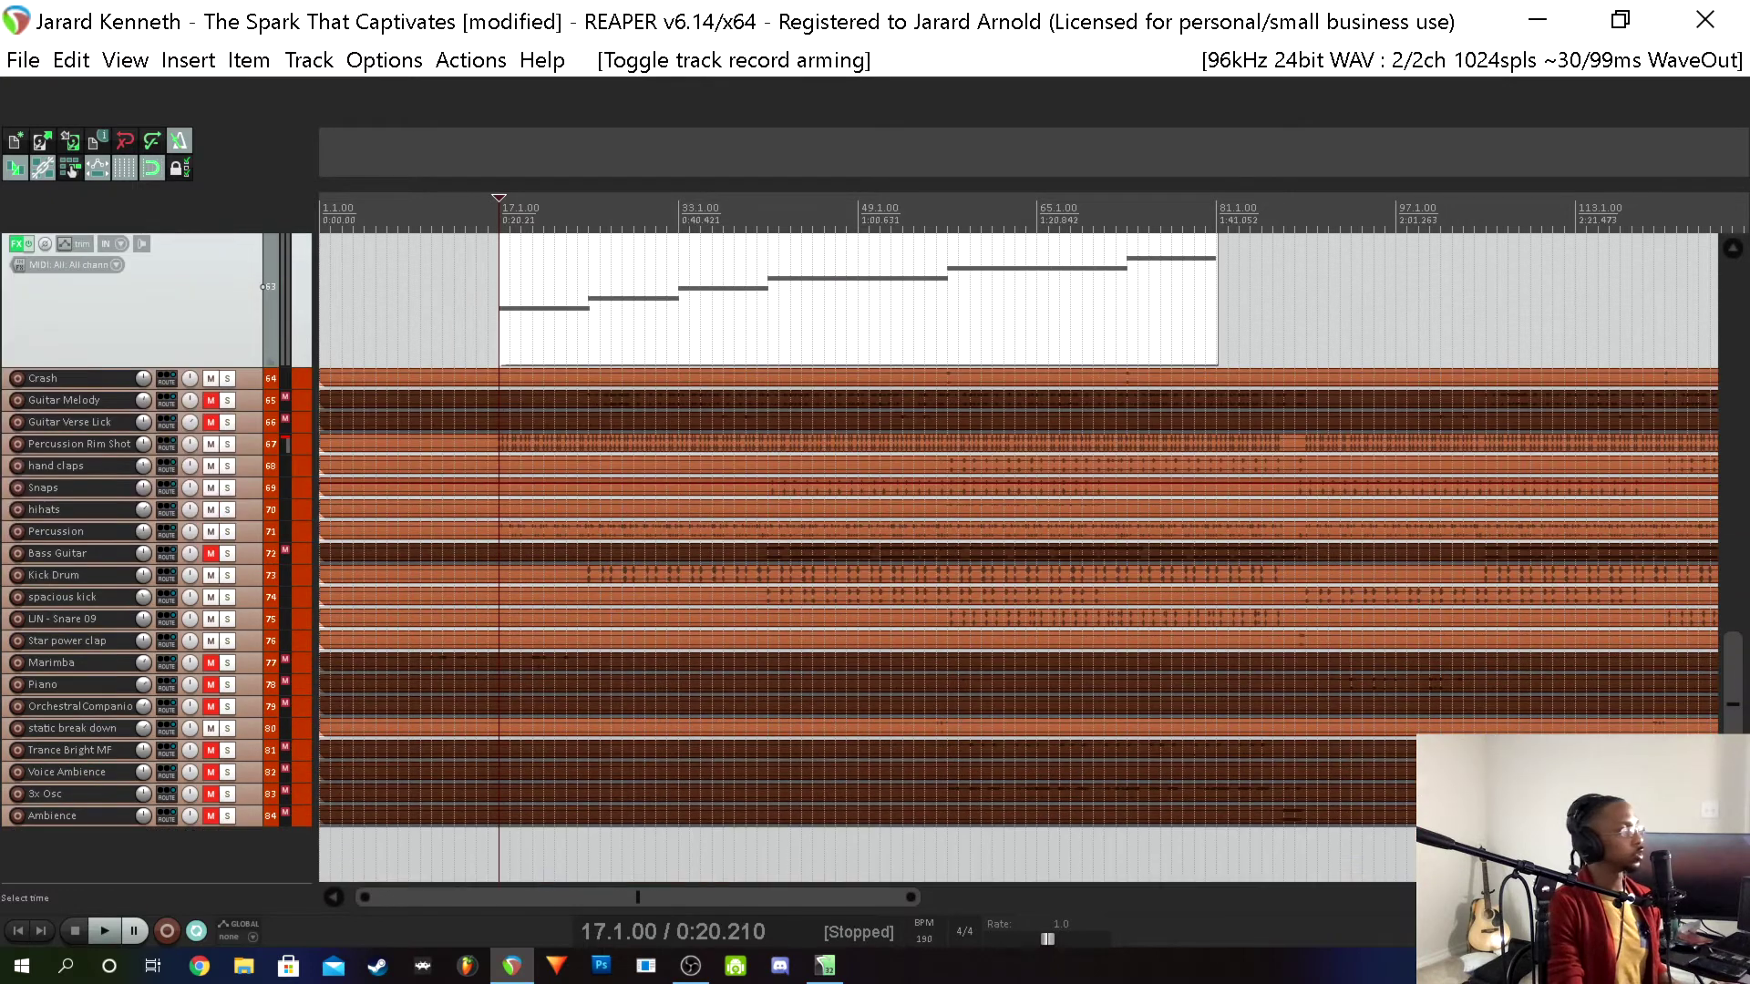
pyautogui.click(211, 400)
pyautogui.click(210, 422)
pyautogui.click(211, 555)
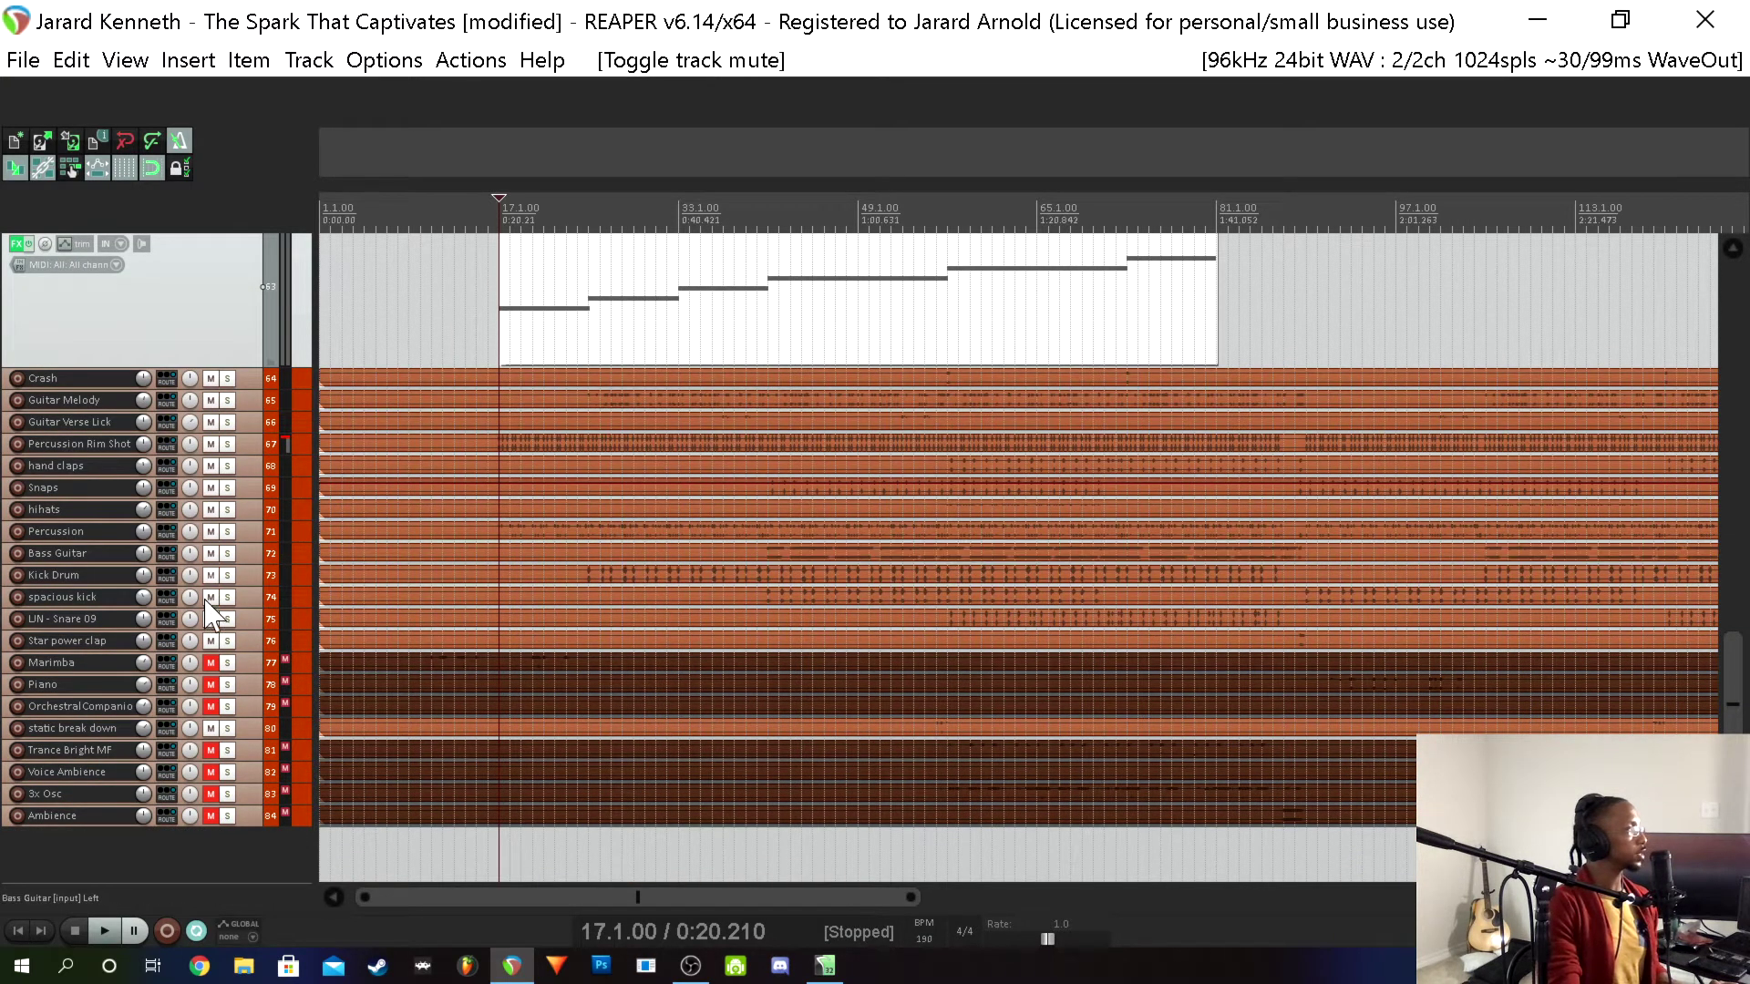
pyautogui.moveTo(210, 670); pyautogui.dragTo(210, 817)
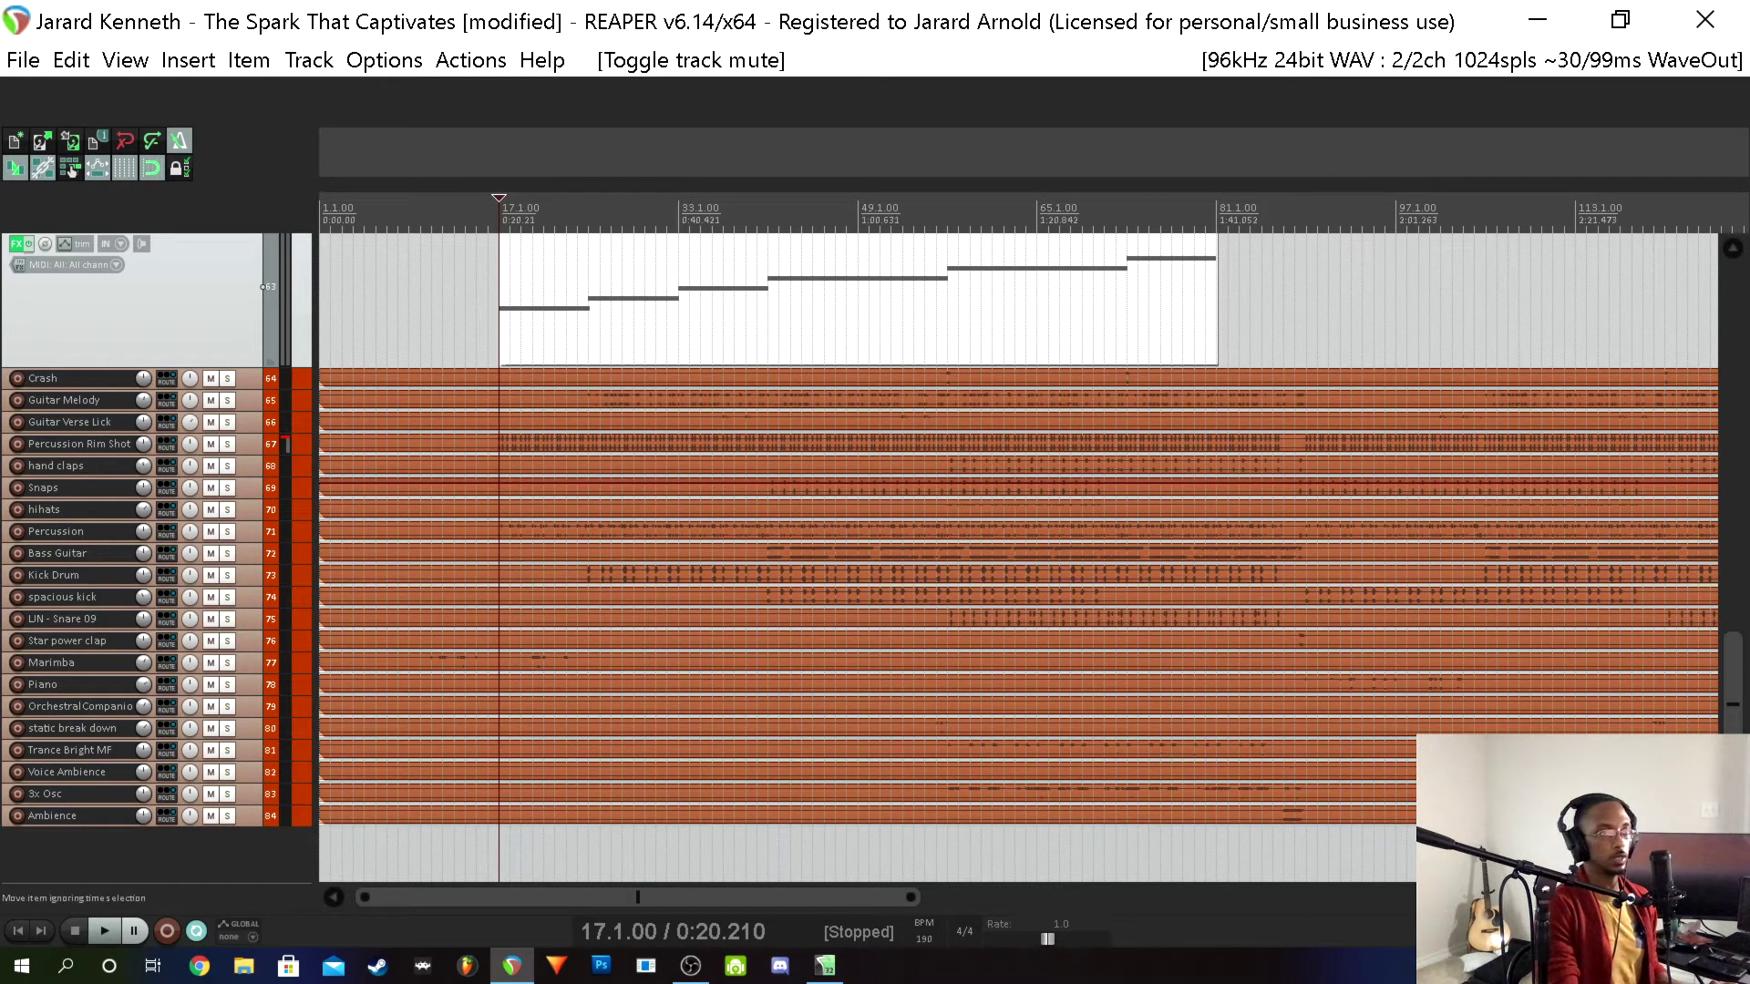
# Audition the Glitch2 part with the instrumental from bars 56, 24, 33 and 41
pyautogui.moveTo(1731, 670)
pyautogui.mouseDown()
pyautogui.moveTo(1726, 215)
pyautogui.moveTo(1732, 673)
pyautogui.mouseUp()
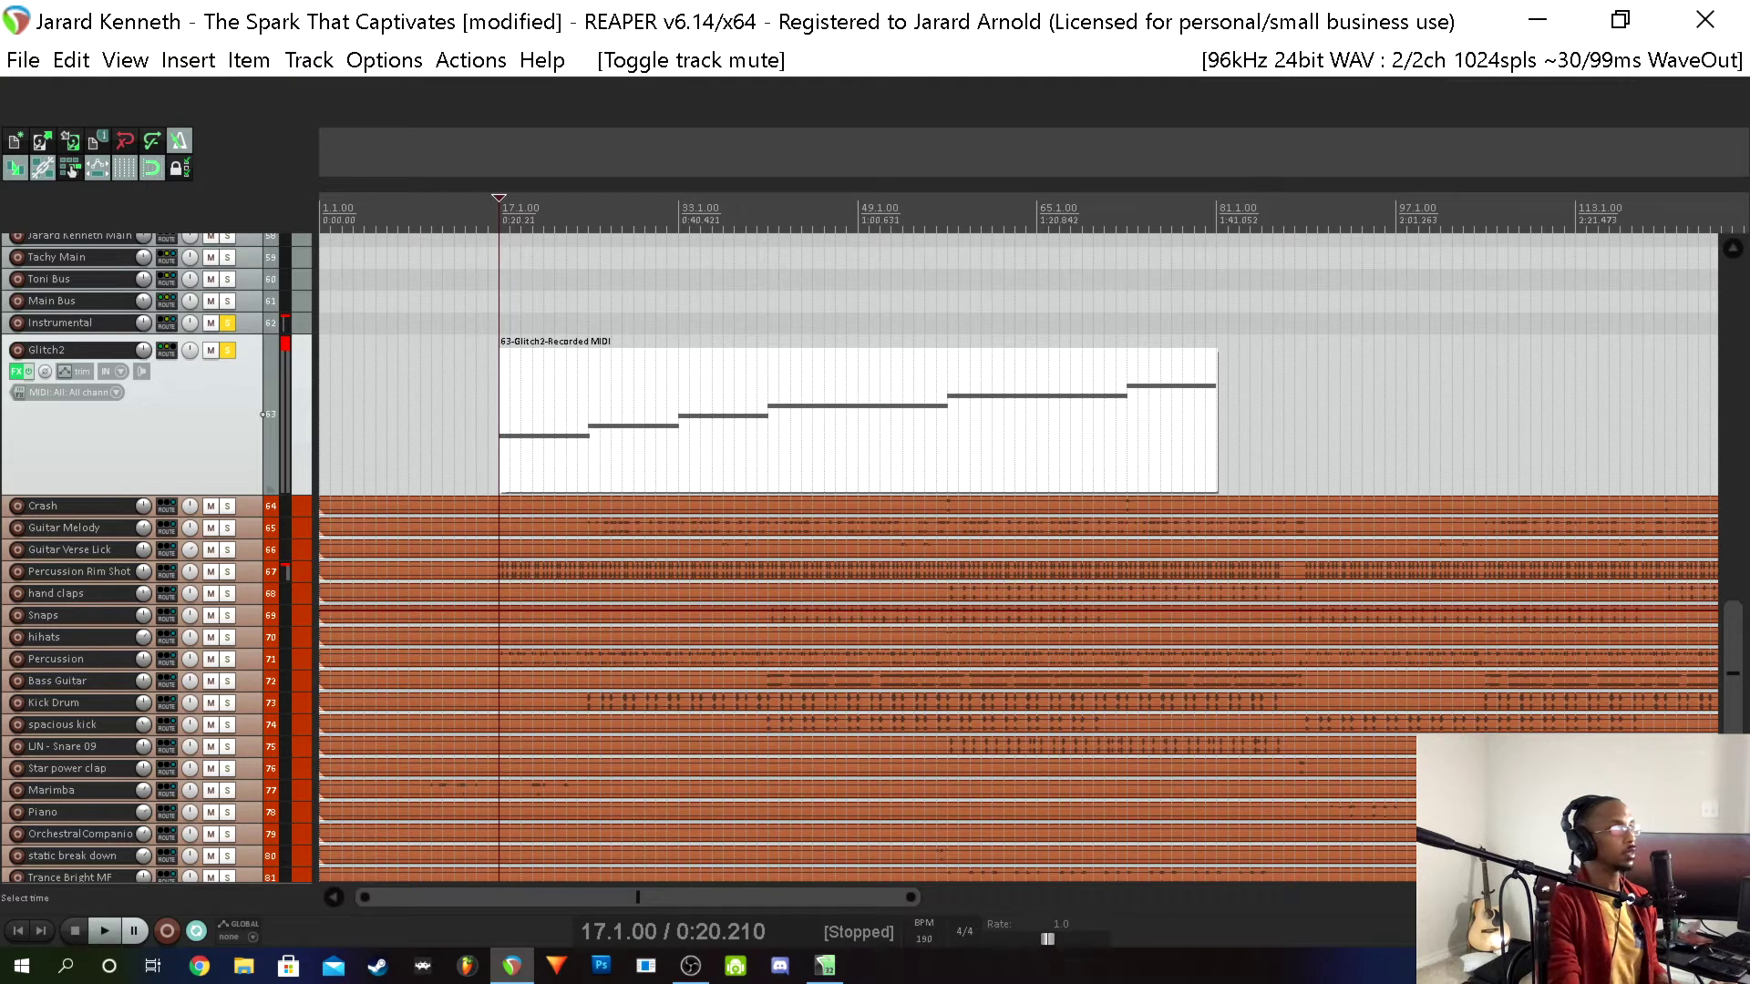
pyautogui.click(936, 322)
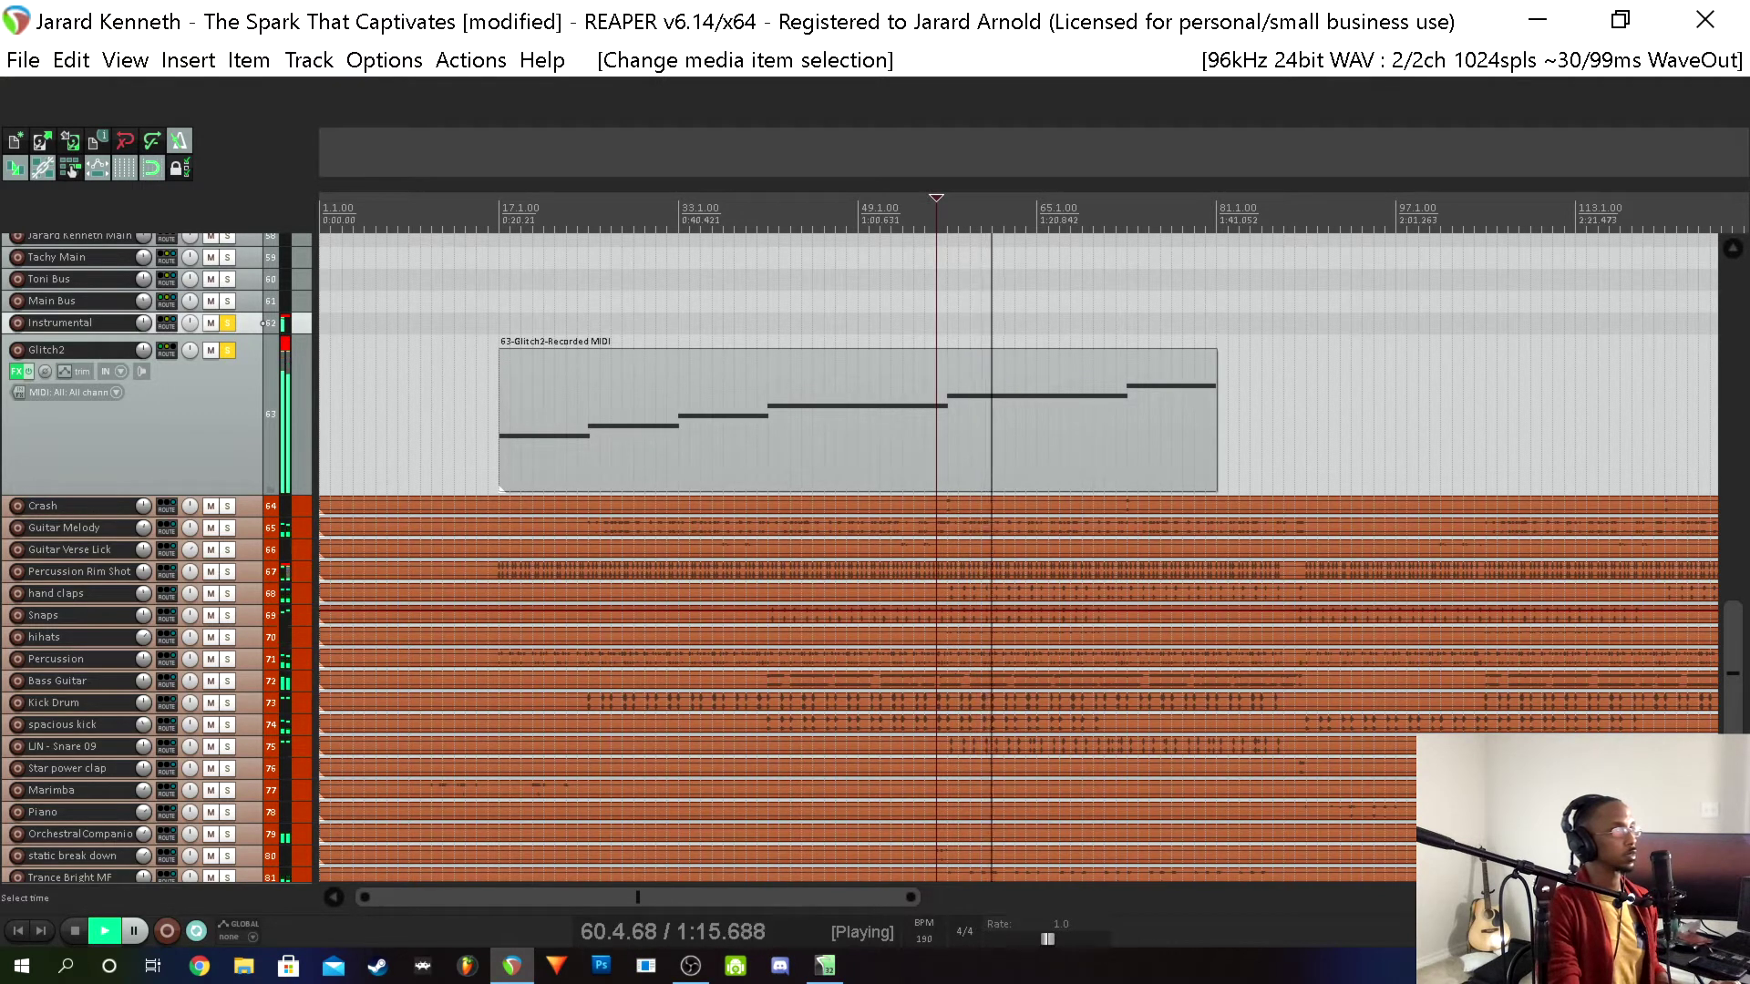
pyautogui.press('space')
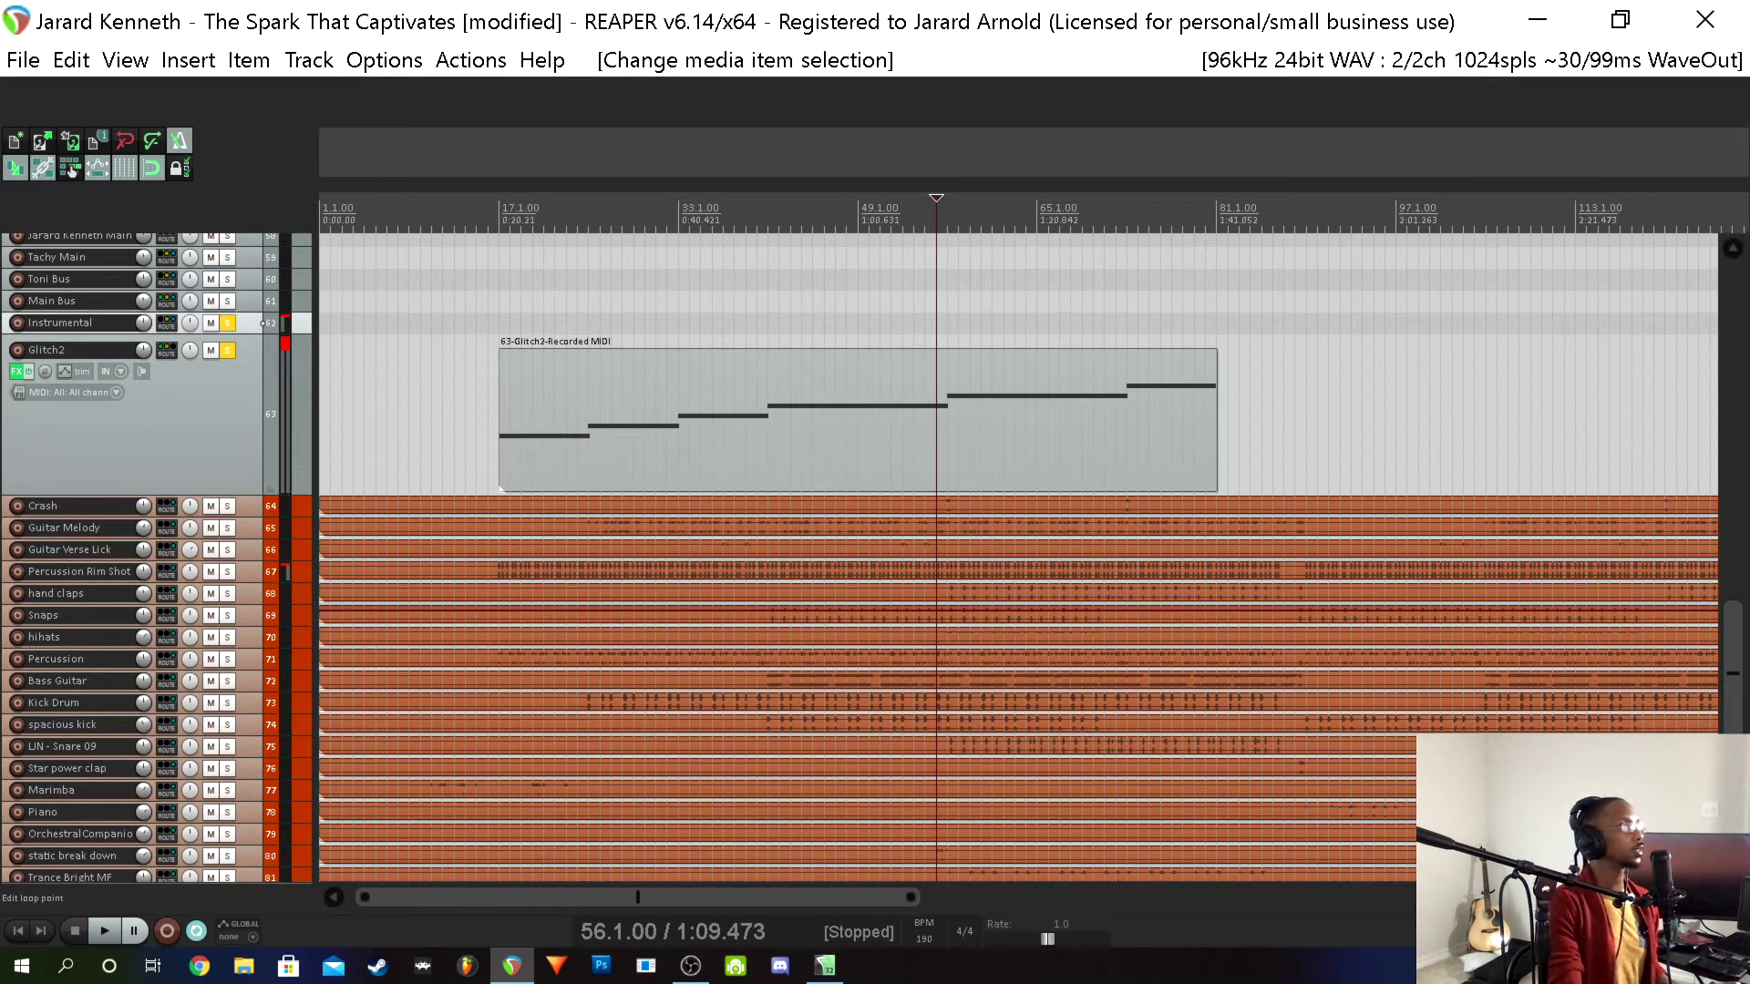
pyautogui.click(576, 219)
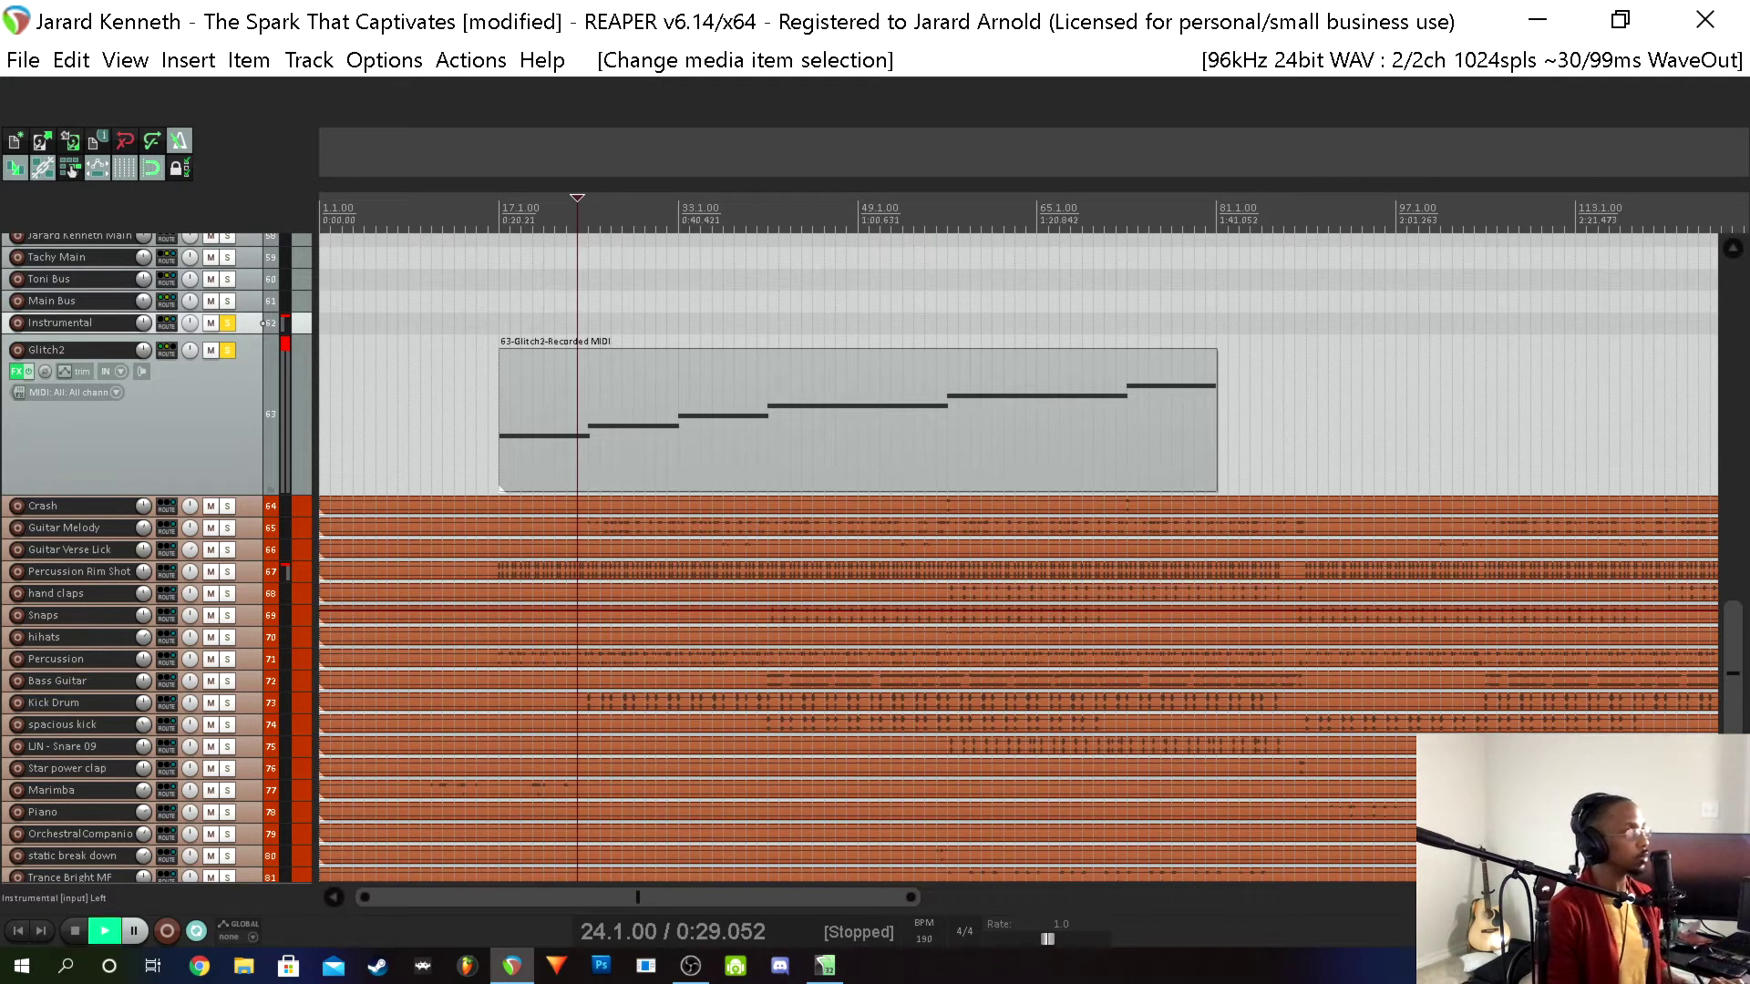
pyautogui.press('space')
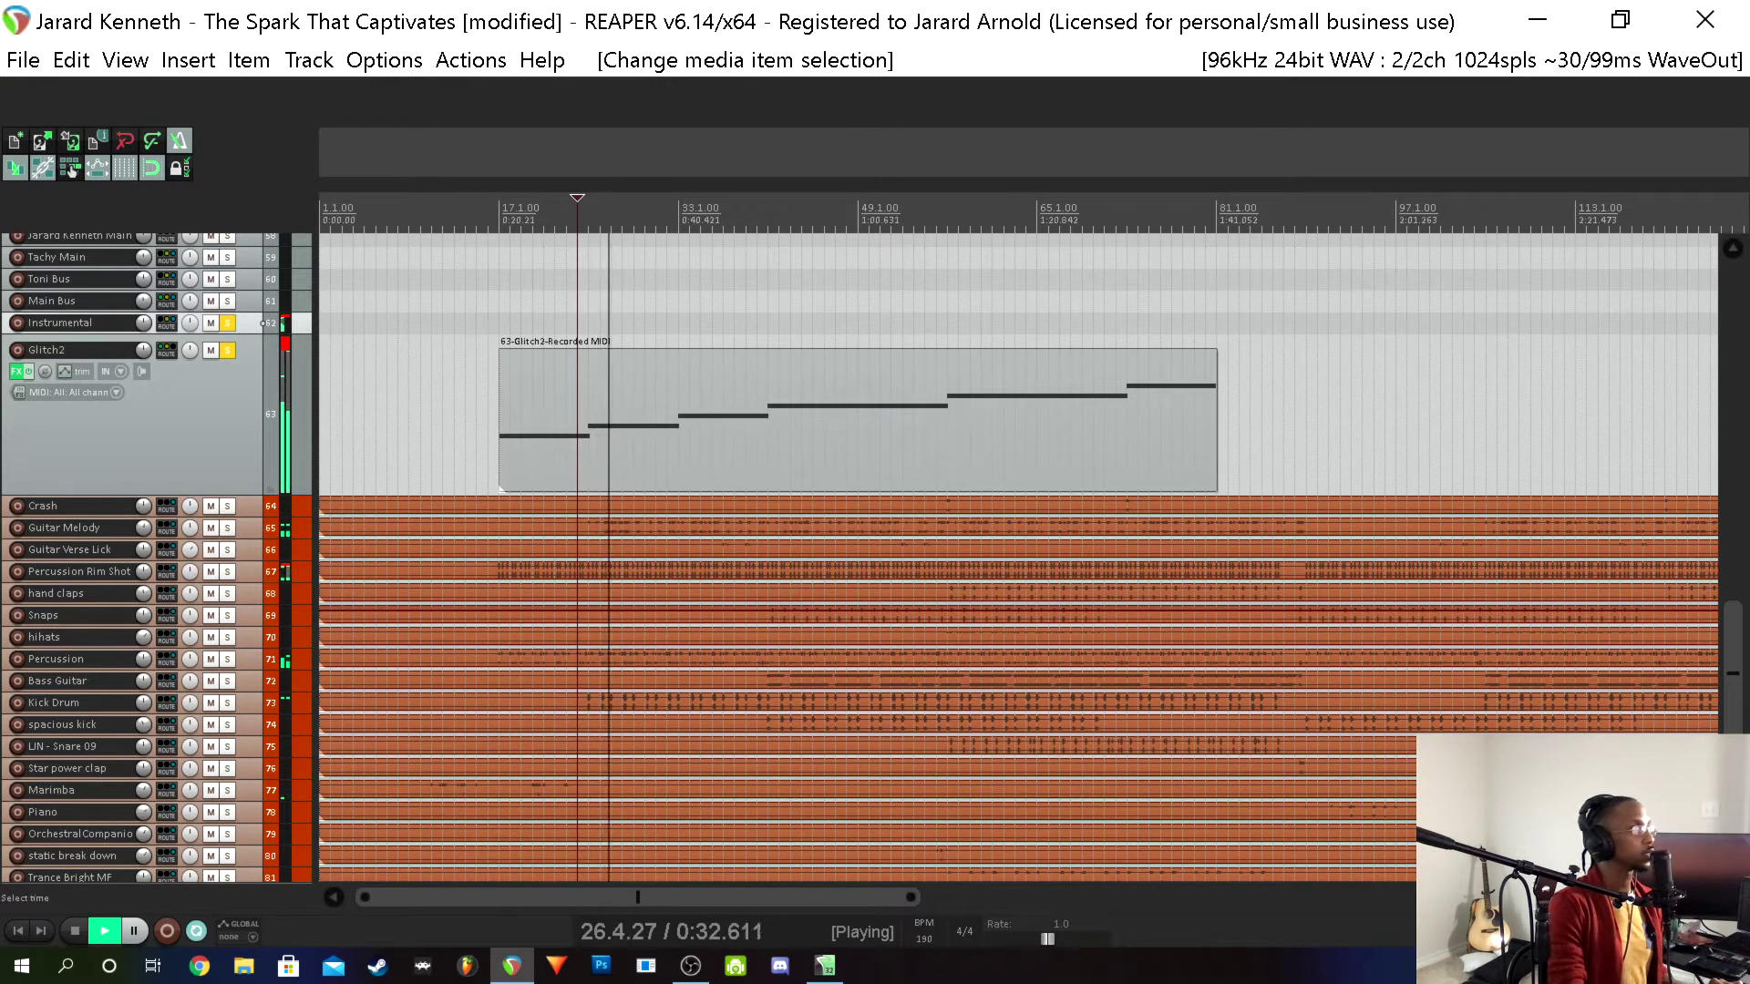
pyautogui.click(263, 415)
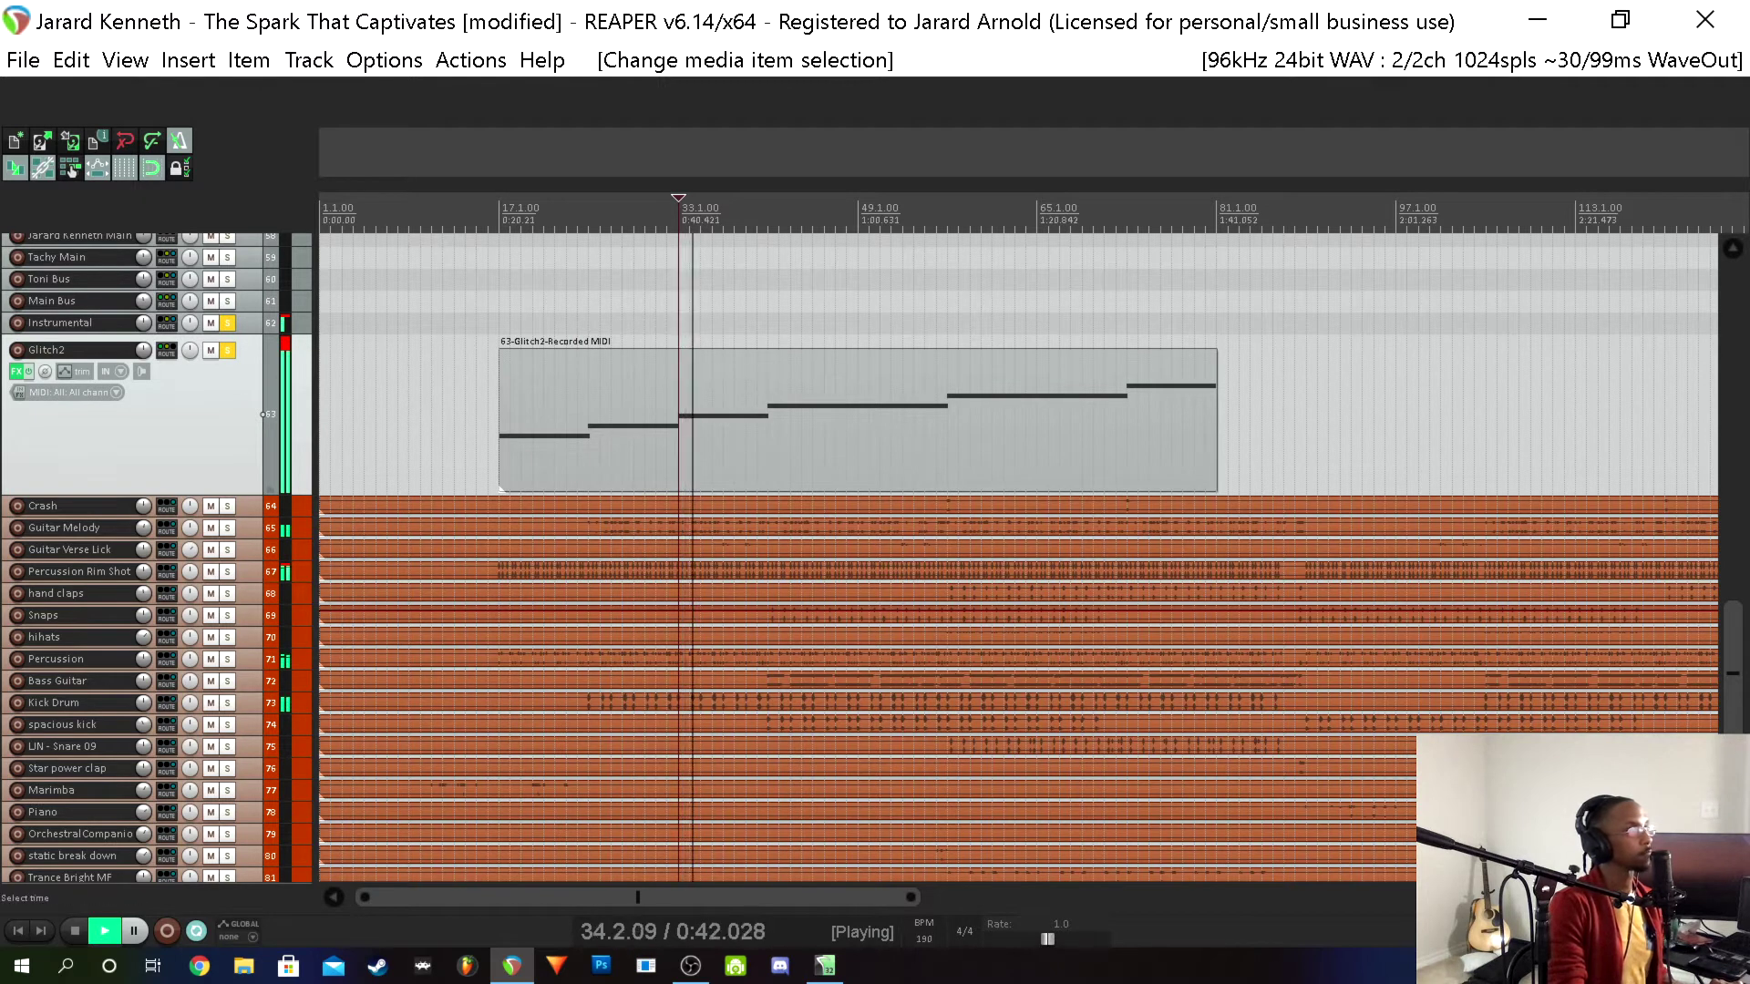
pyautogui.click(263, 323)
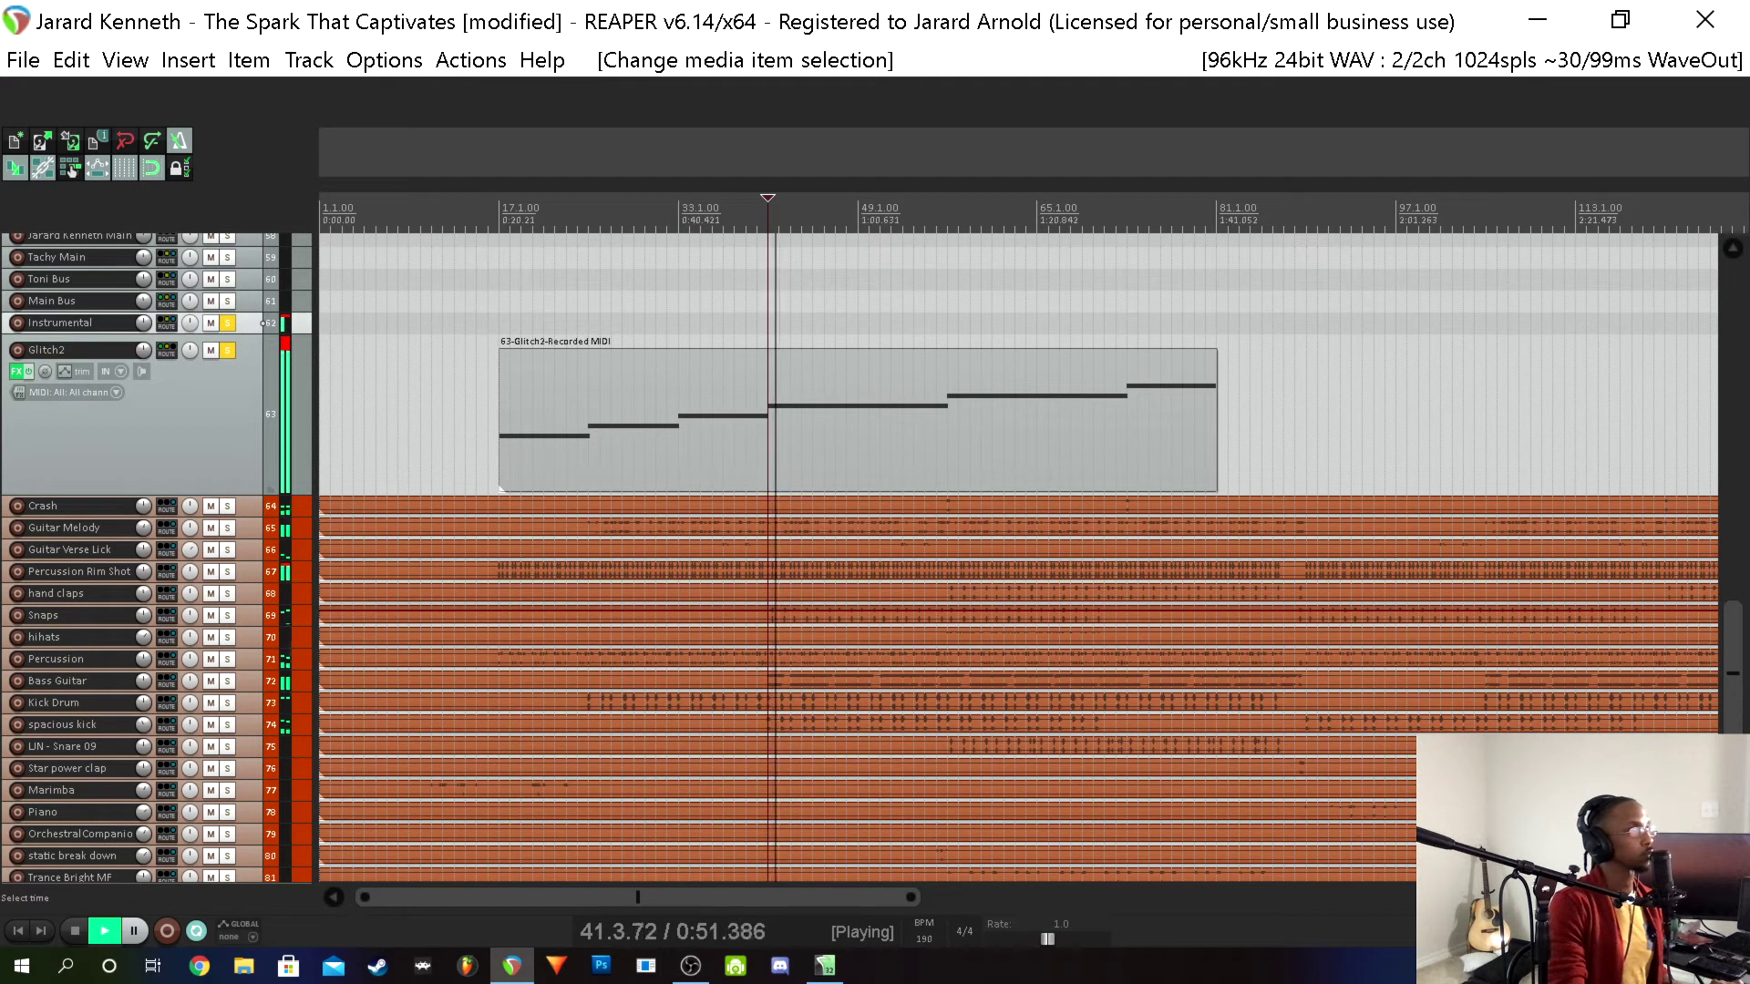
pyautogui.press('space')
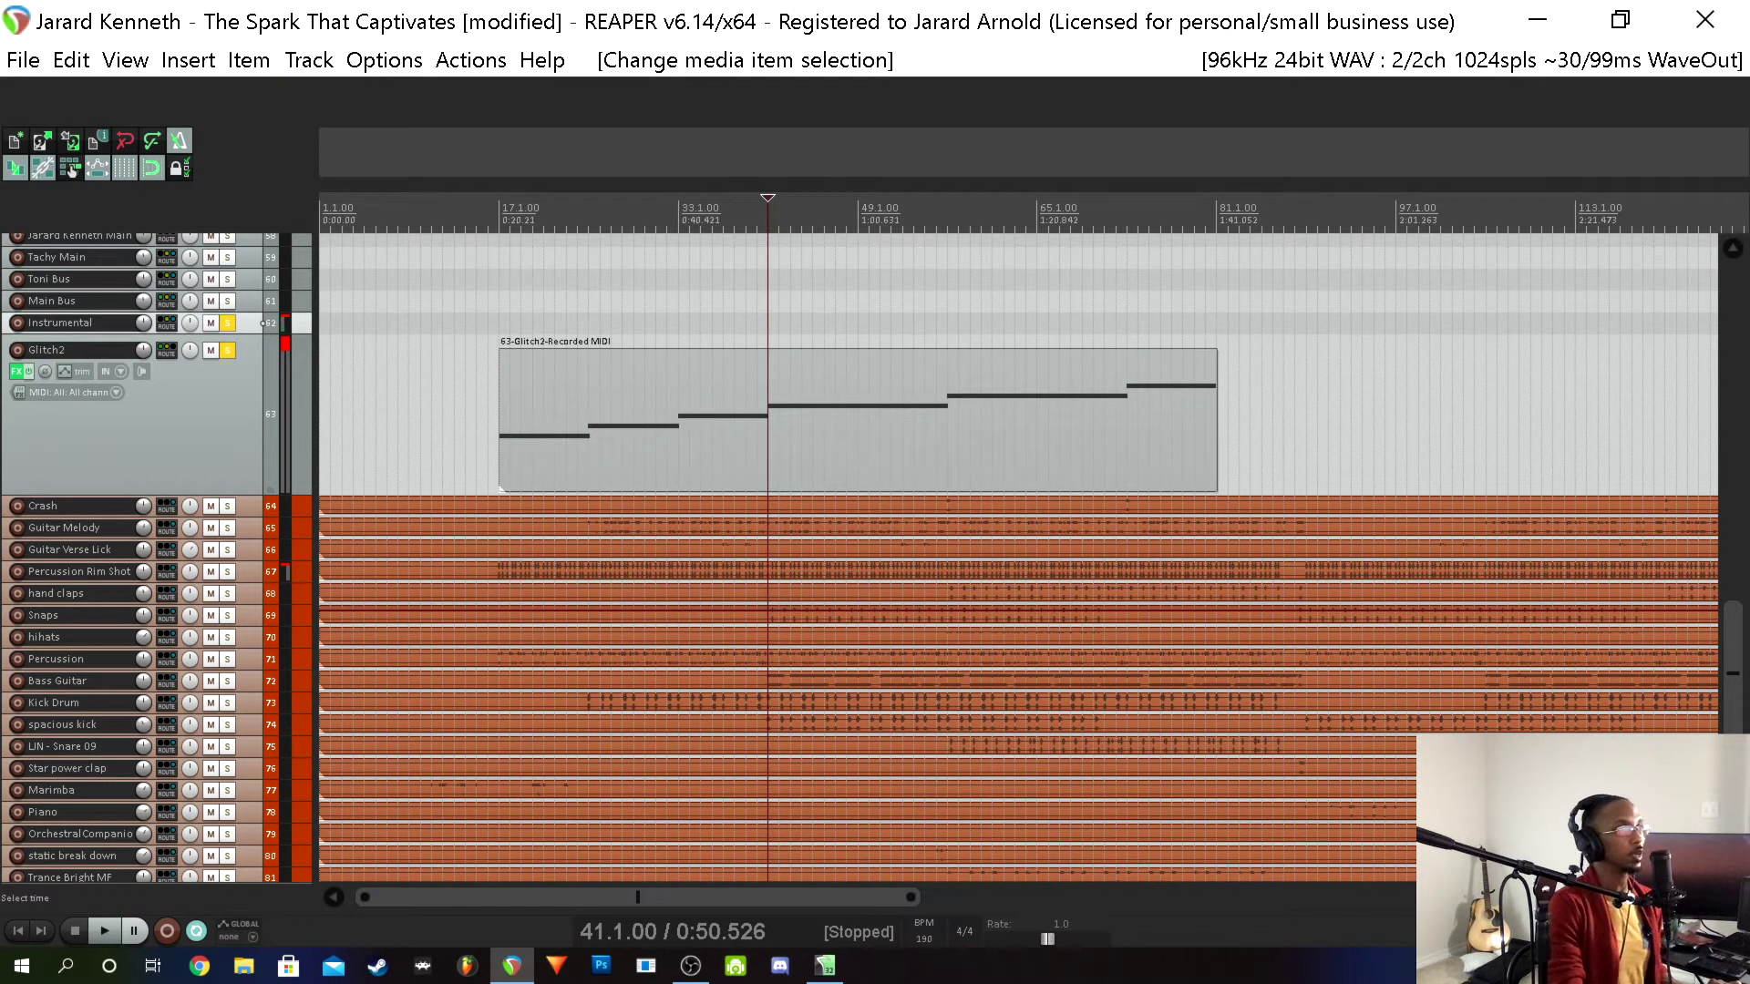
# Play back the last Glitch2 note with the instrumental from bar 73, then stop playback
pyautogui.click(264, 415)
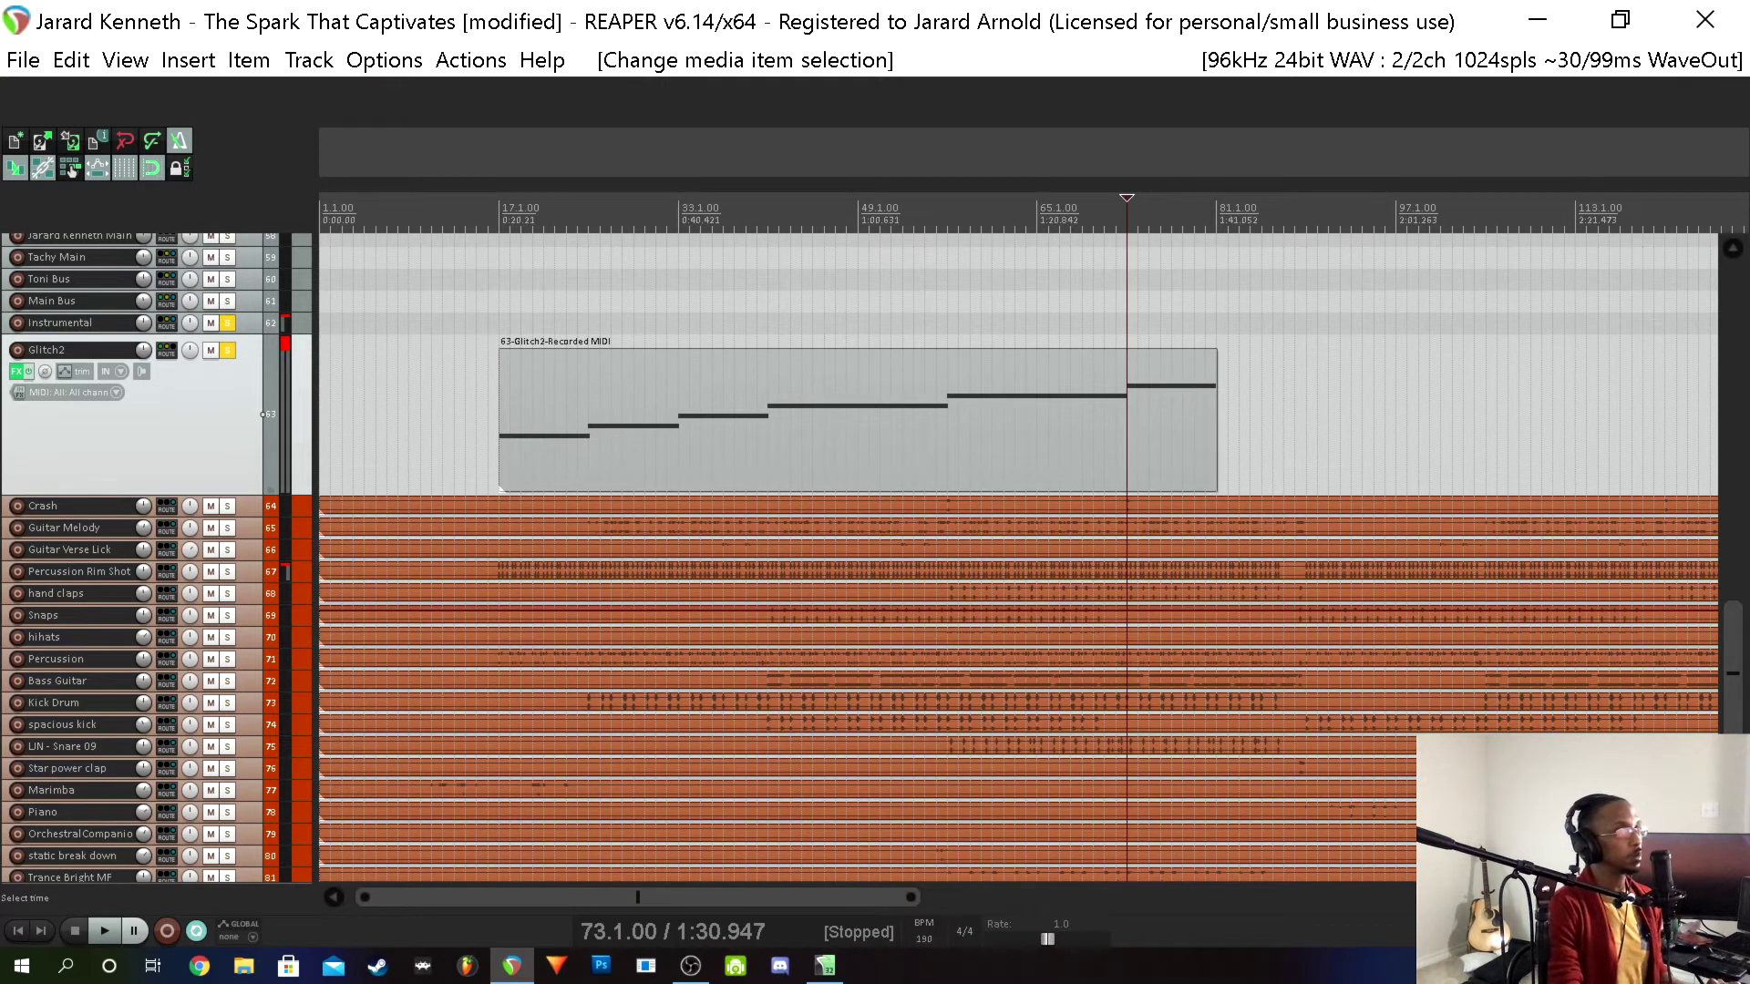
pyautogui.press('space')
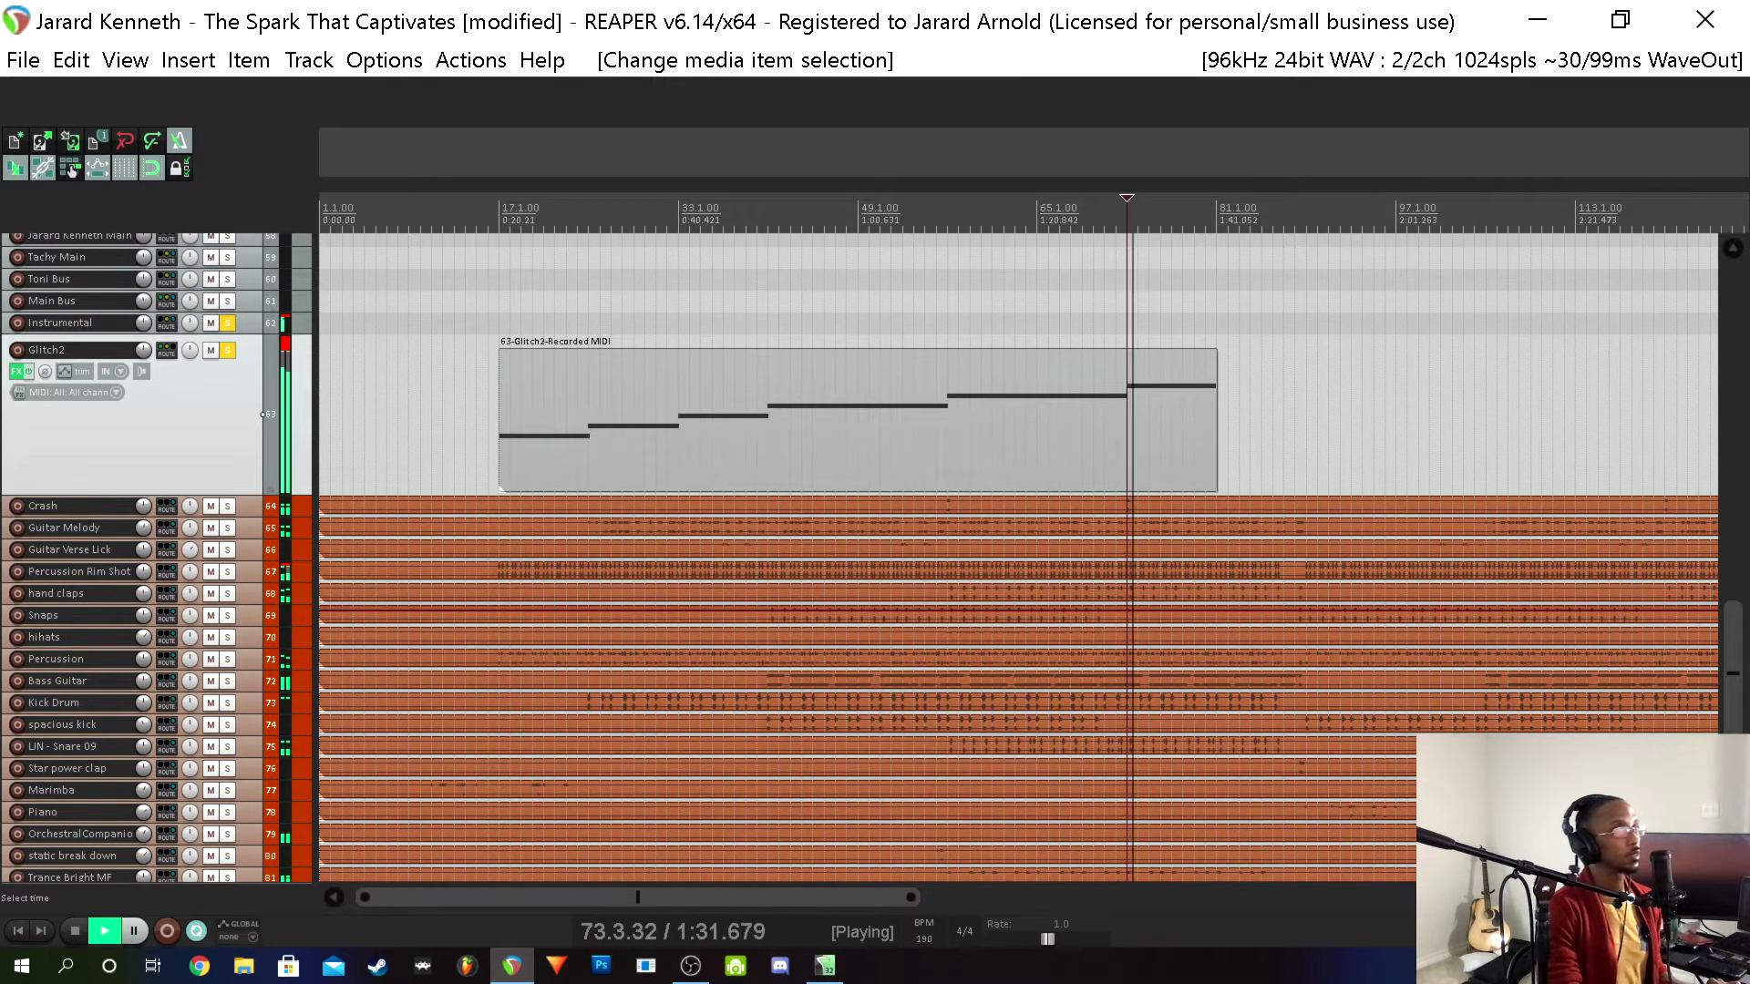
pyautogui.press('space')
pyautogui.press('space')
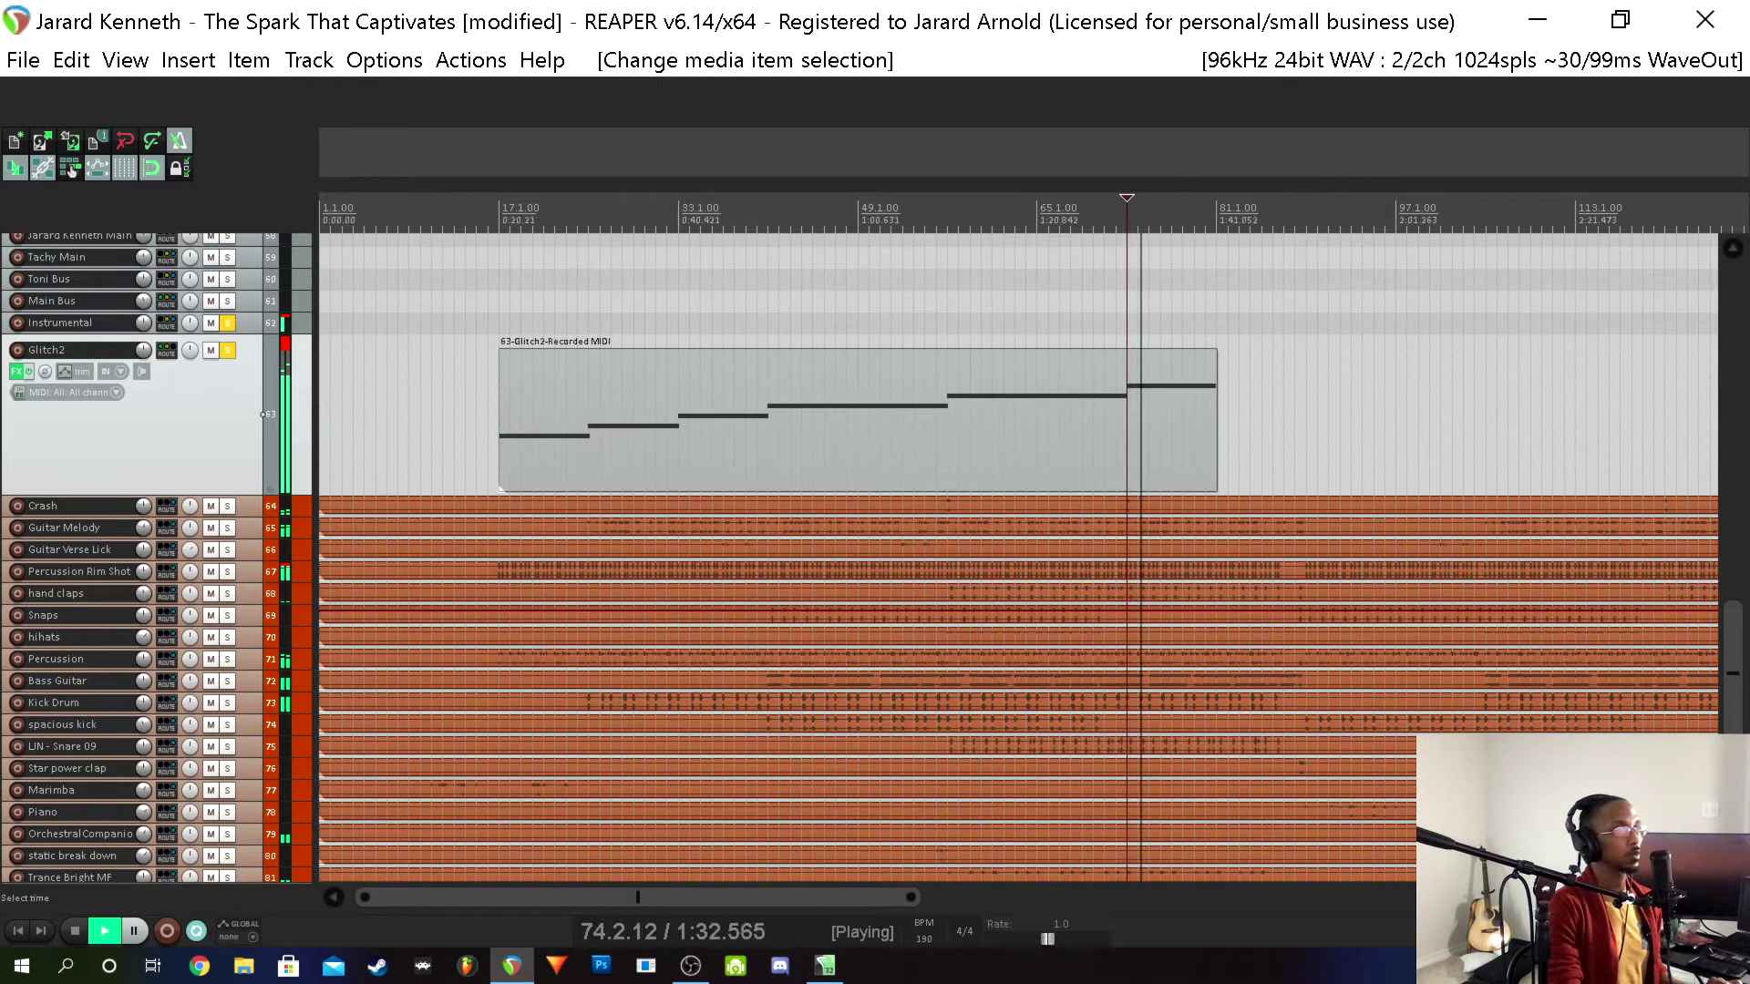
pyautogui.press('space')
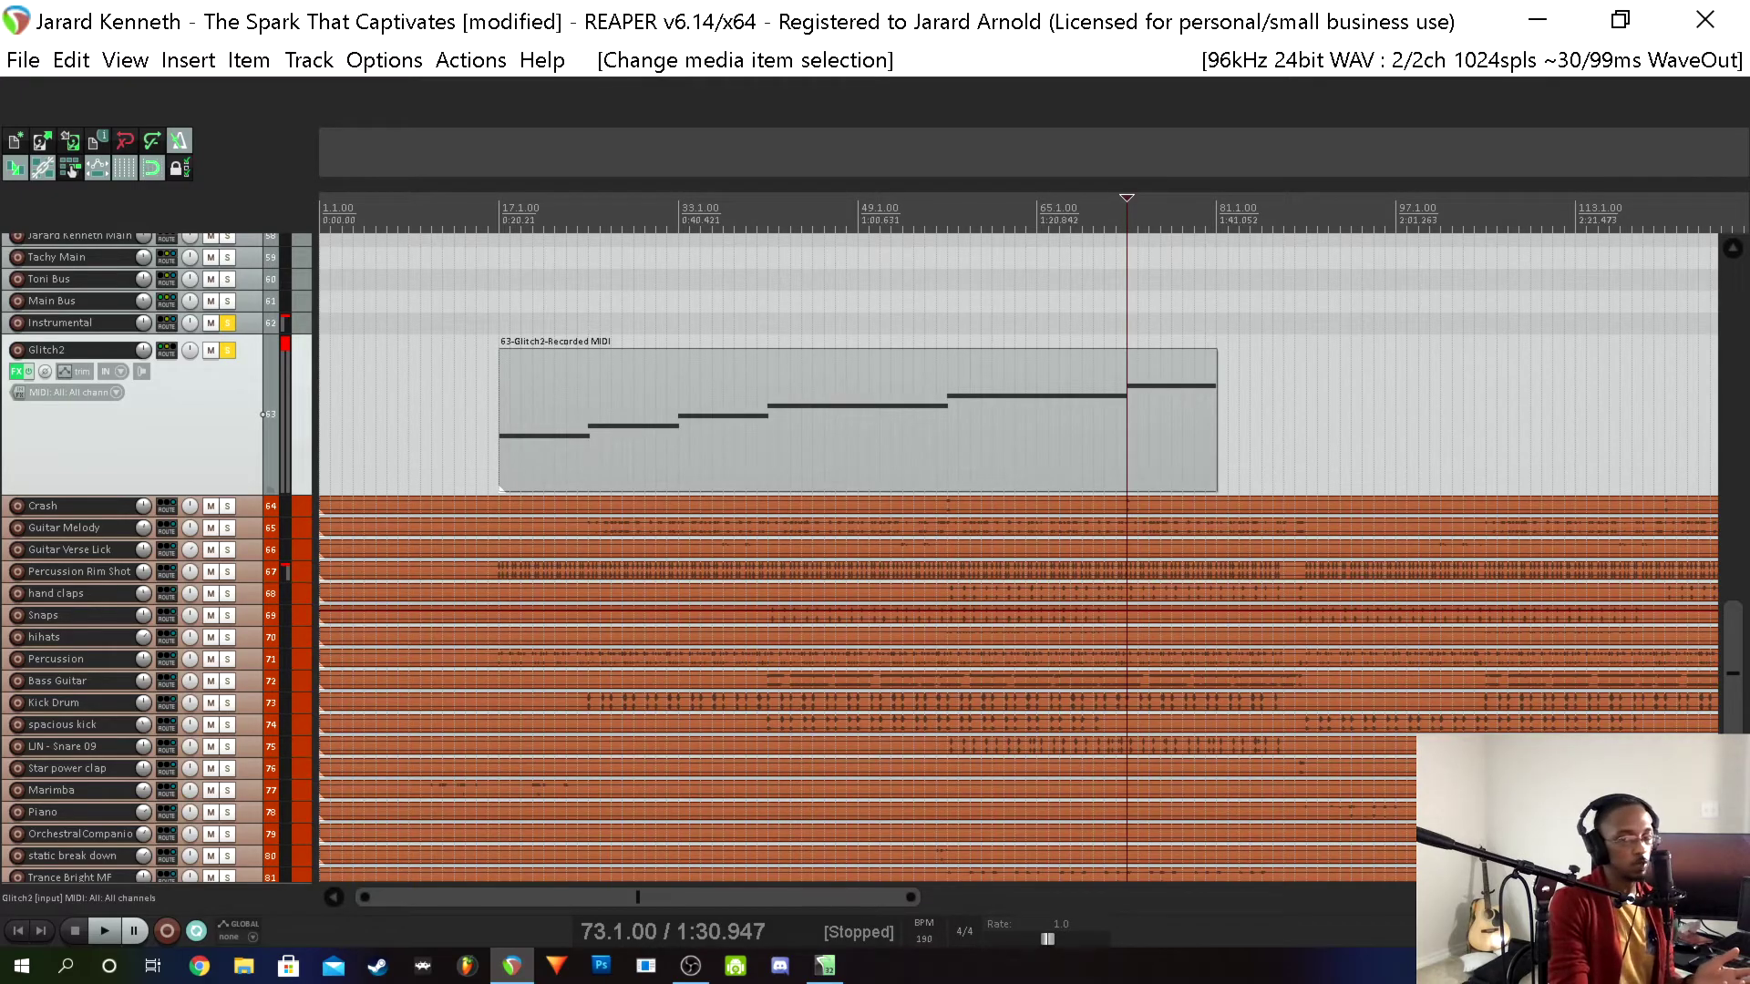
# Switch to FL Studio and check the MIDI settings of both Launchkey MK2 25 inputs
pyautogui.hotkey('alt', 'Tab')
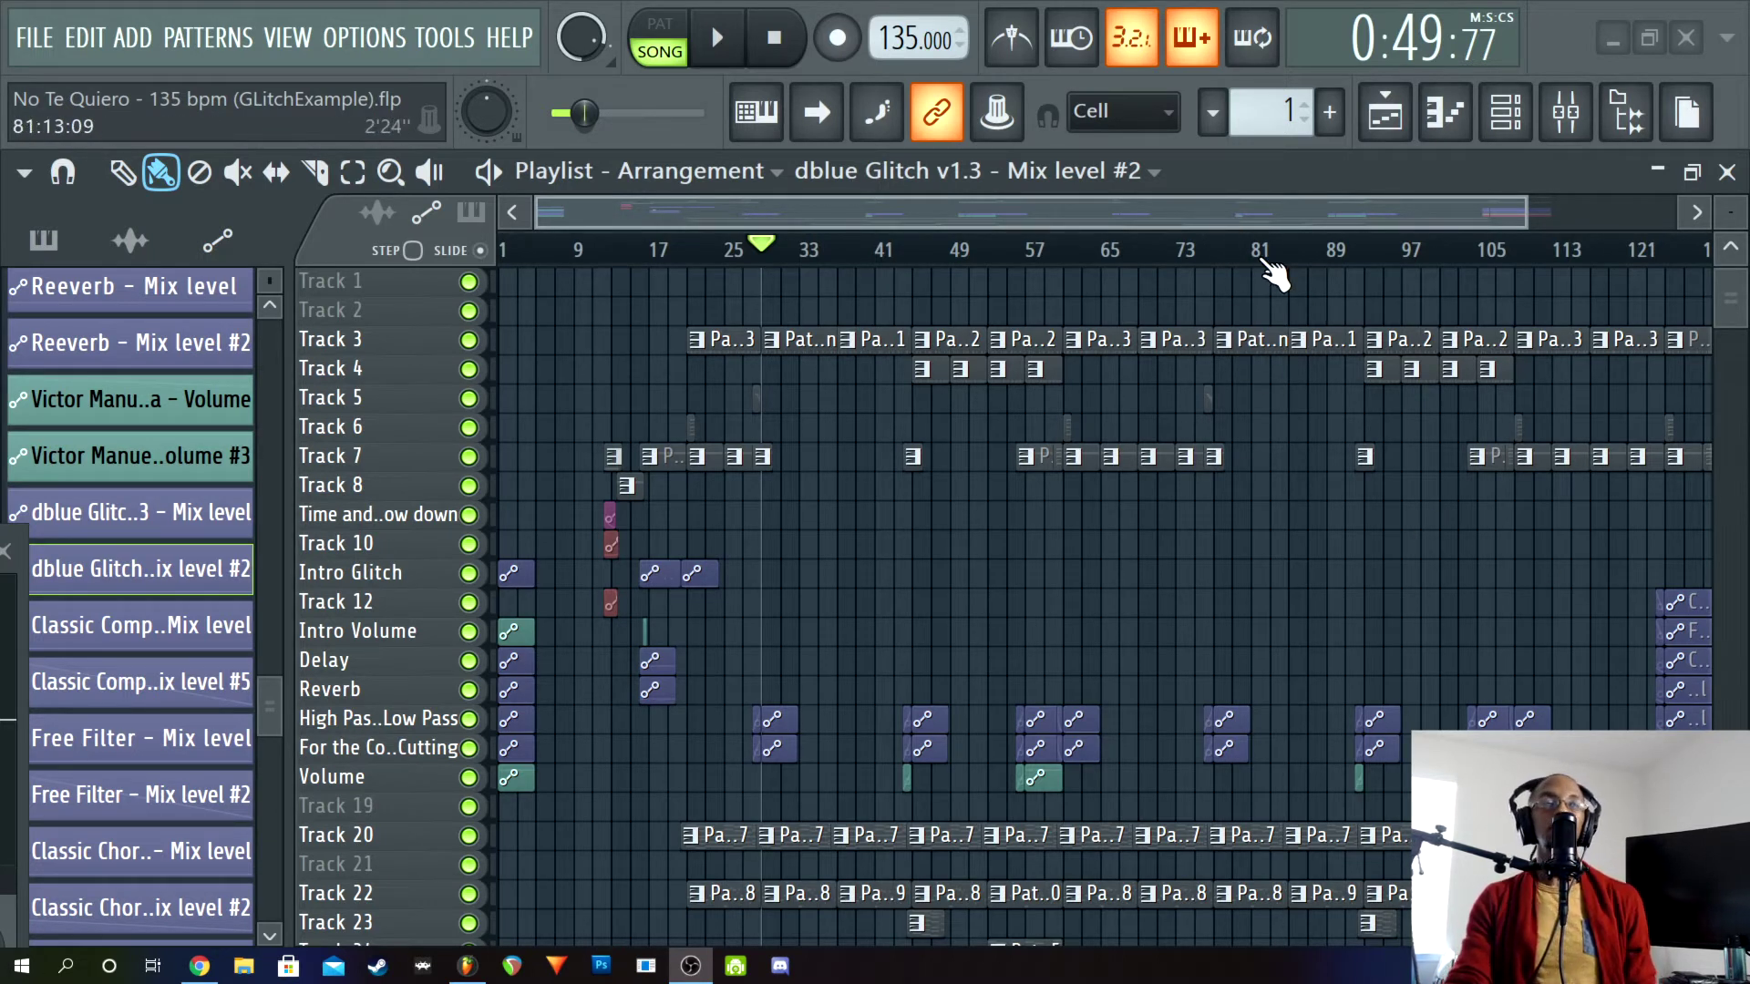
pyautogui.click(288, 37)
pyautogui.click(228, 34)
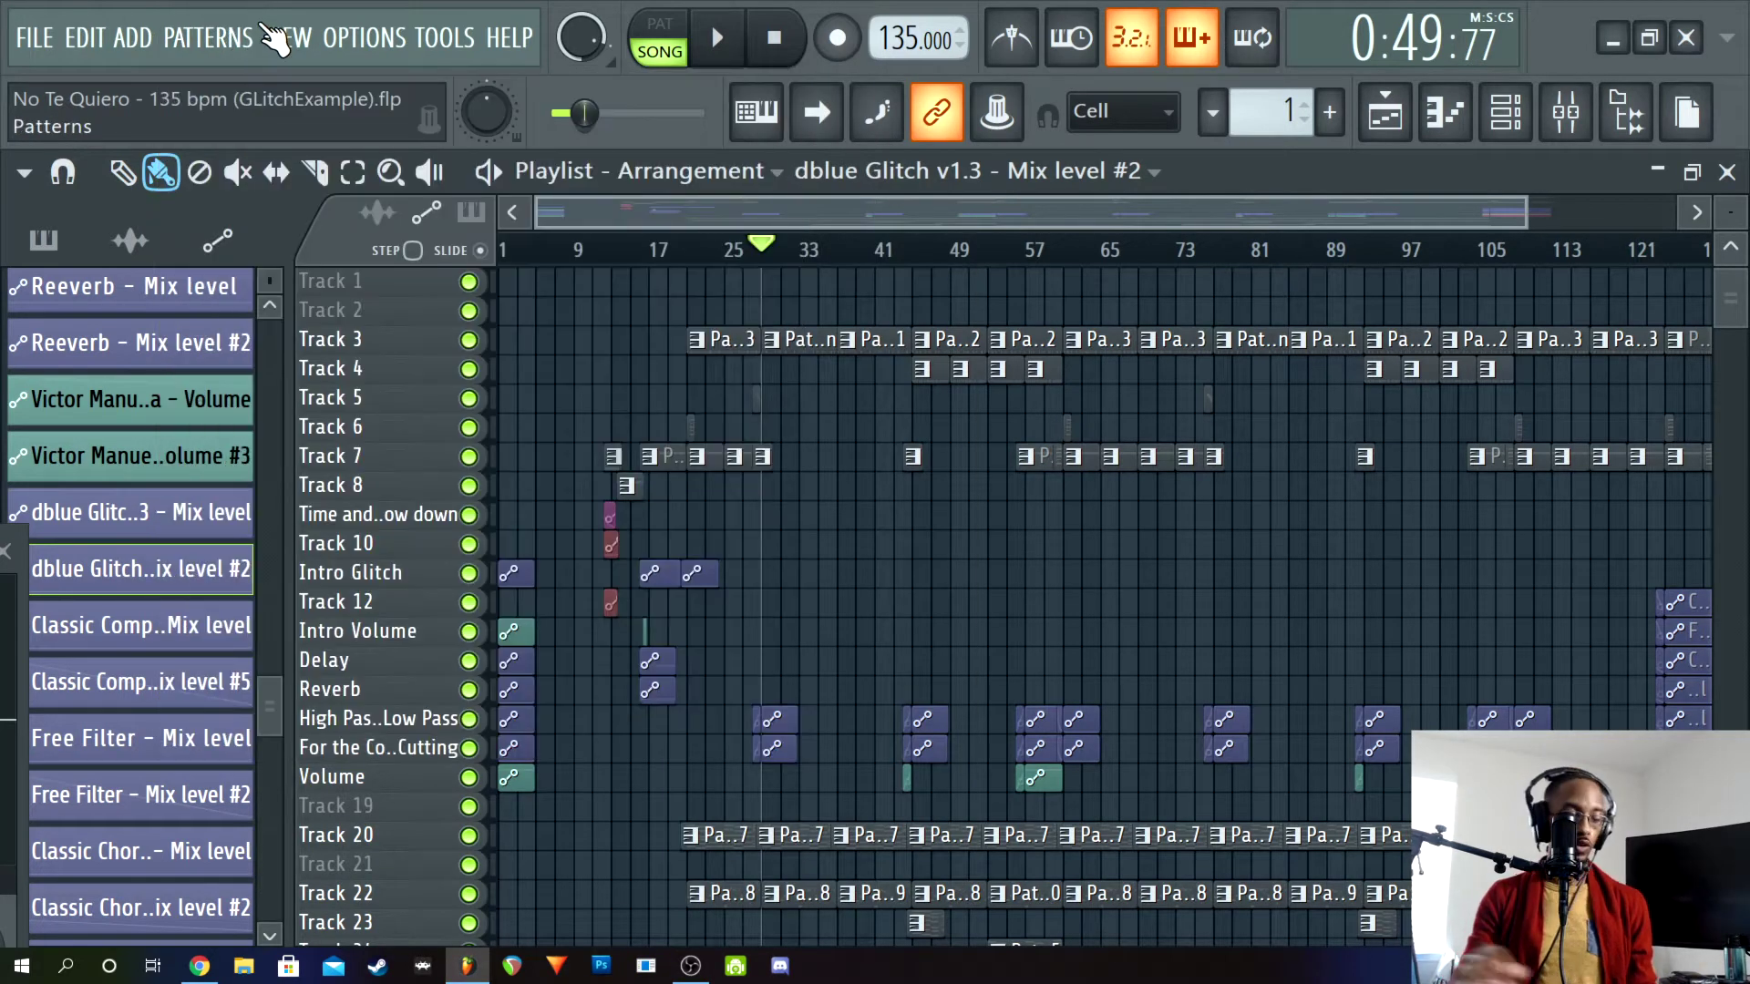
pyautogui.press('F10')
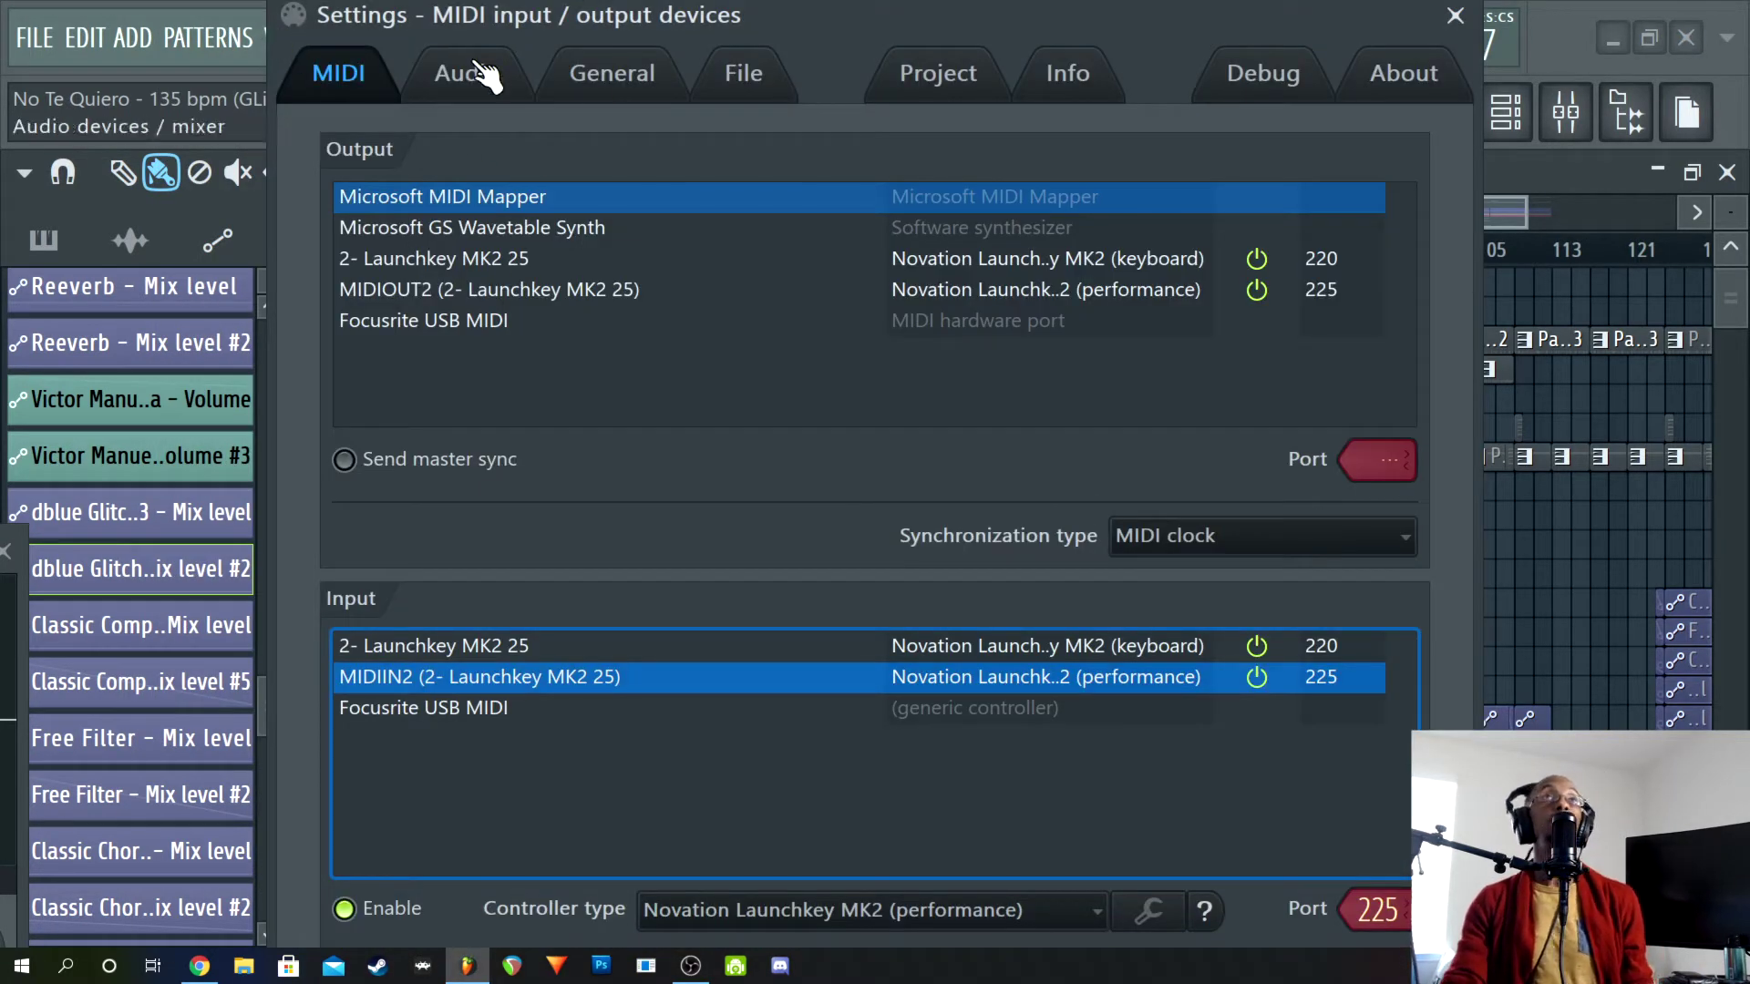
pyautogui.click(422, 648)
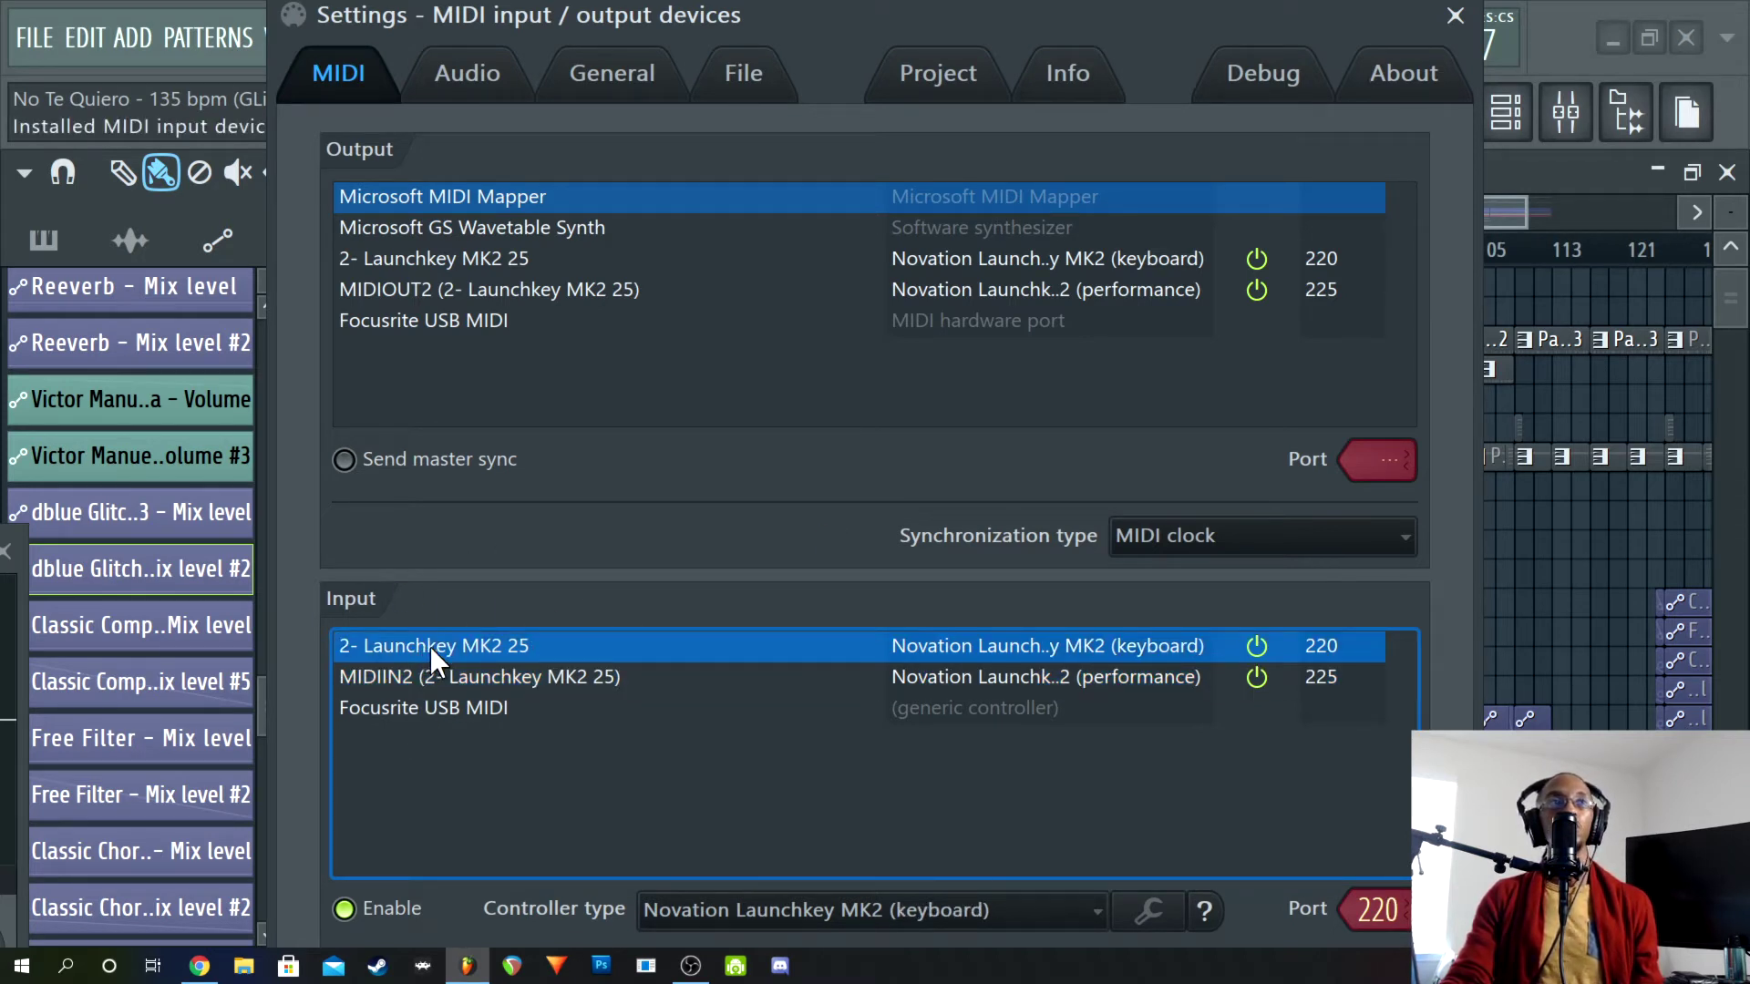
pyautogui.click(553, 679)
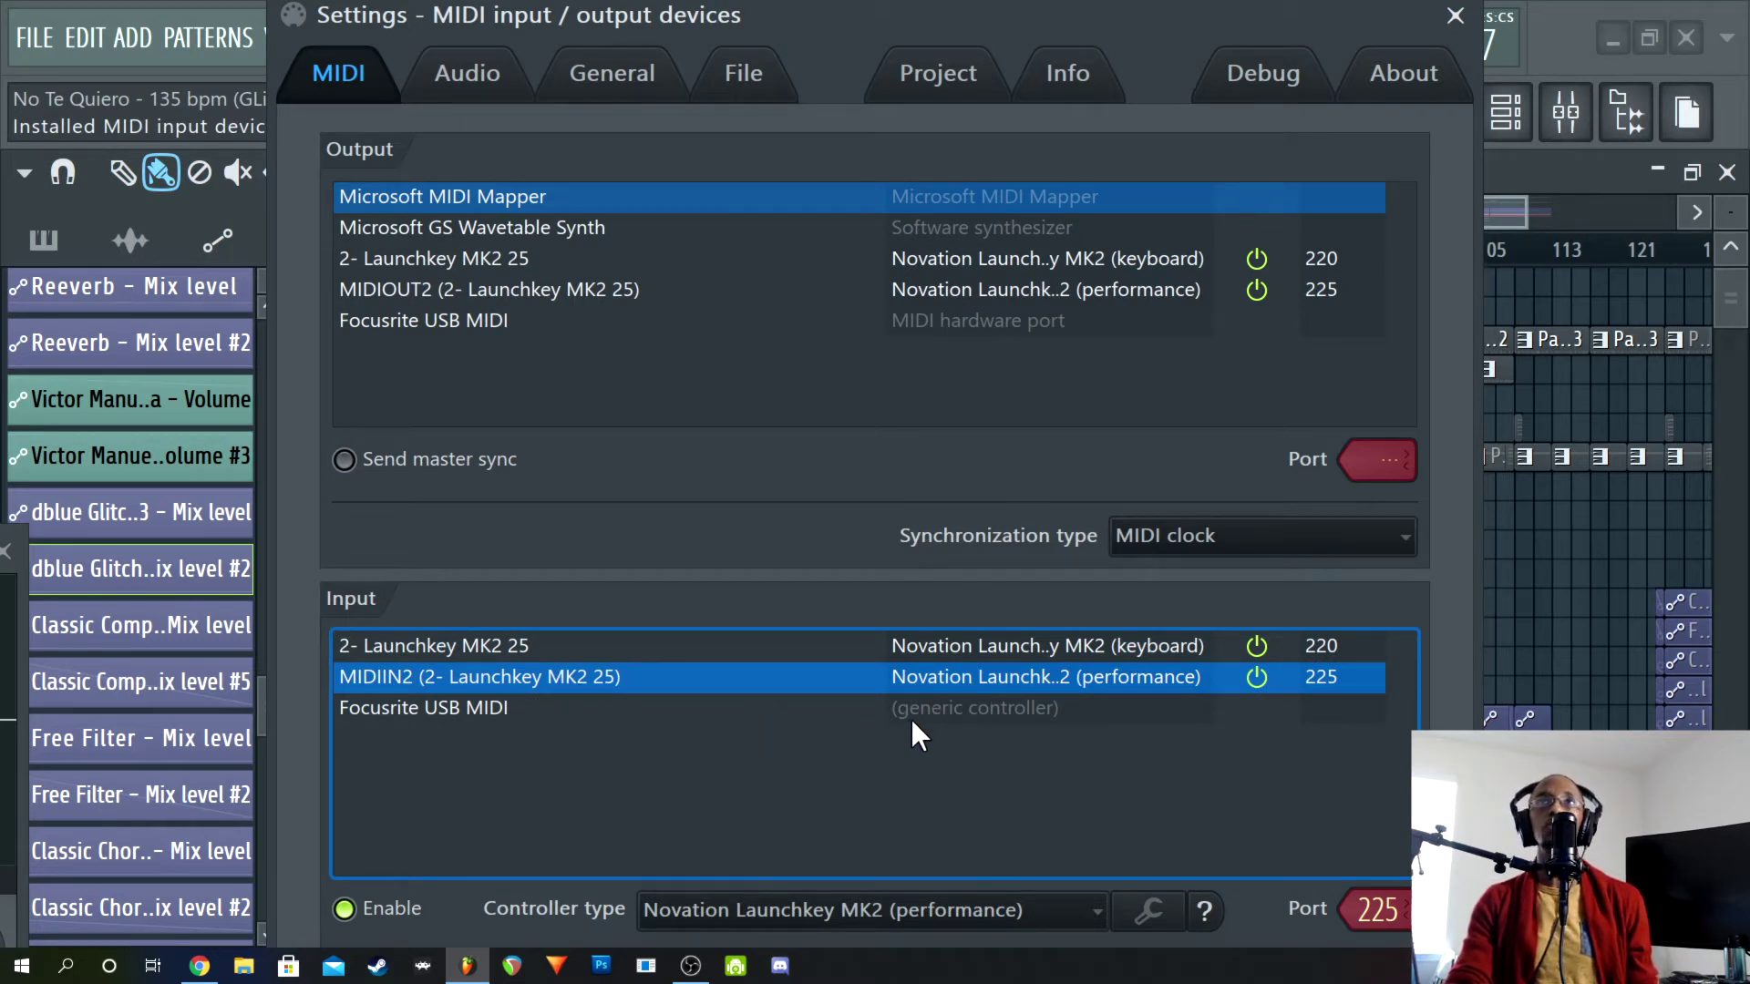
pyautogui.click(537, 649)
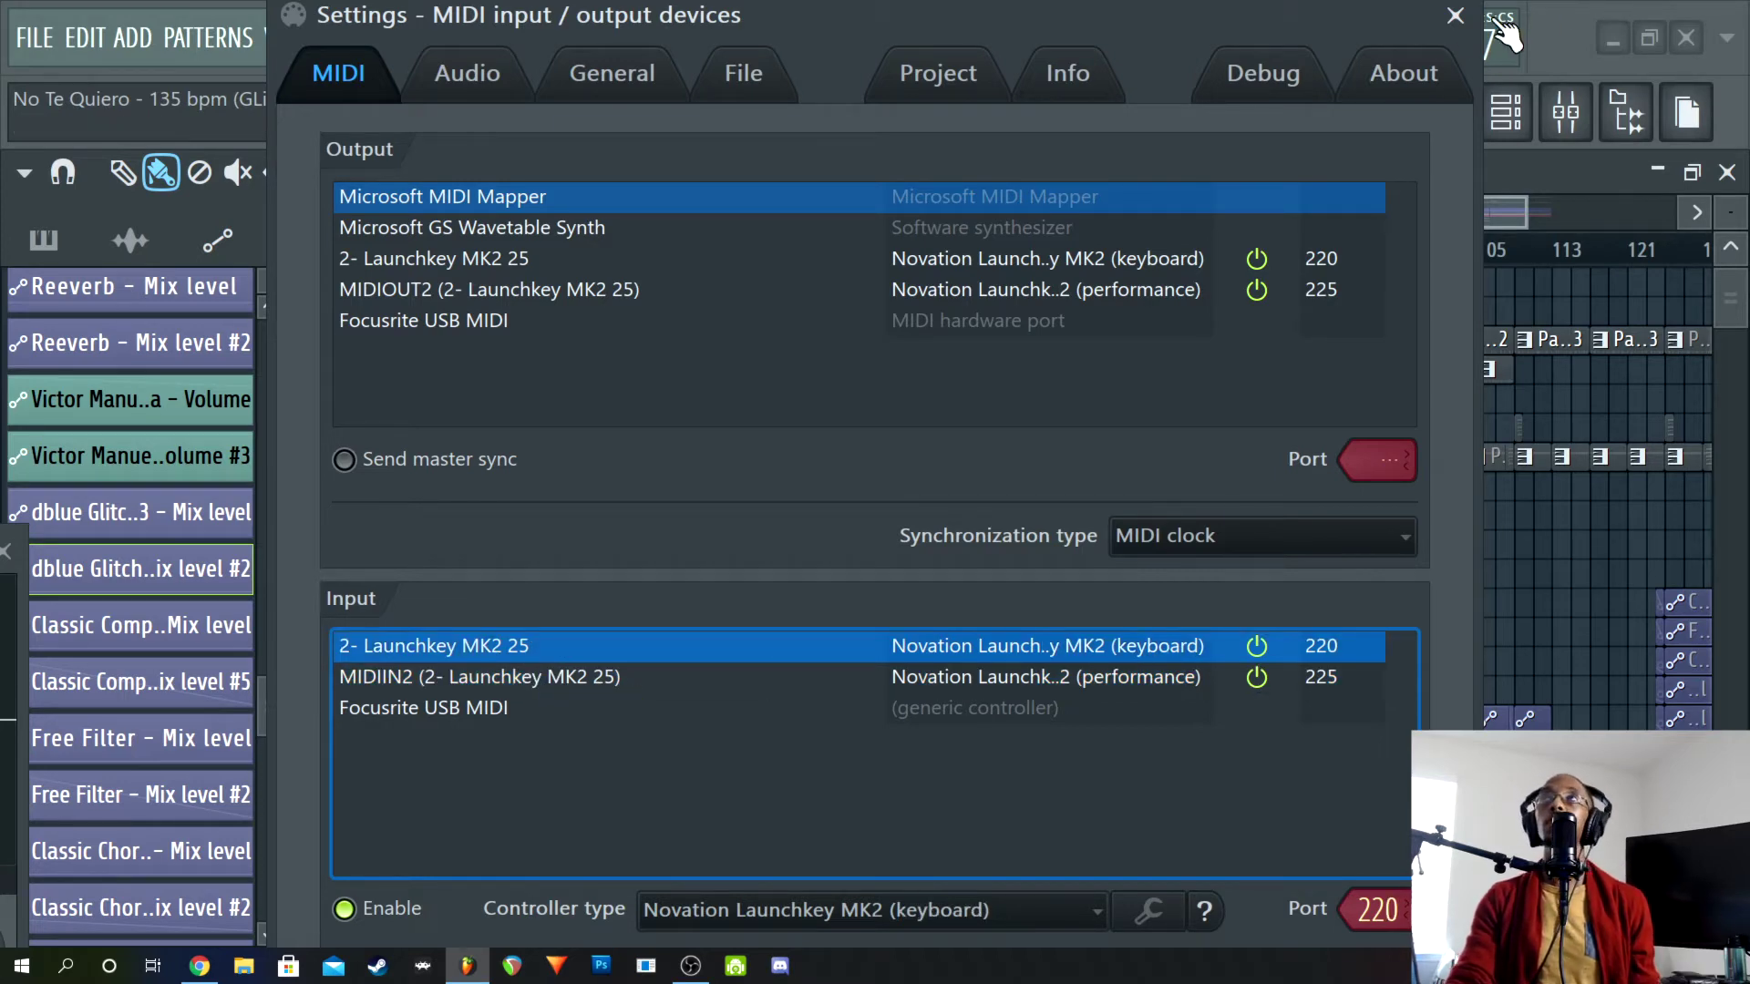
pyautogui.click(1455, 15)
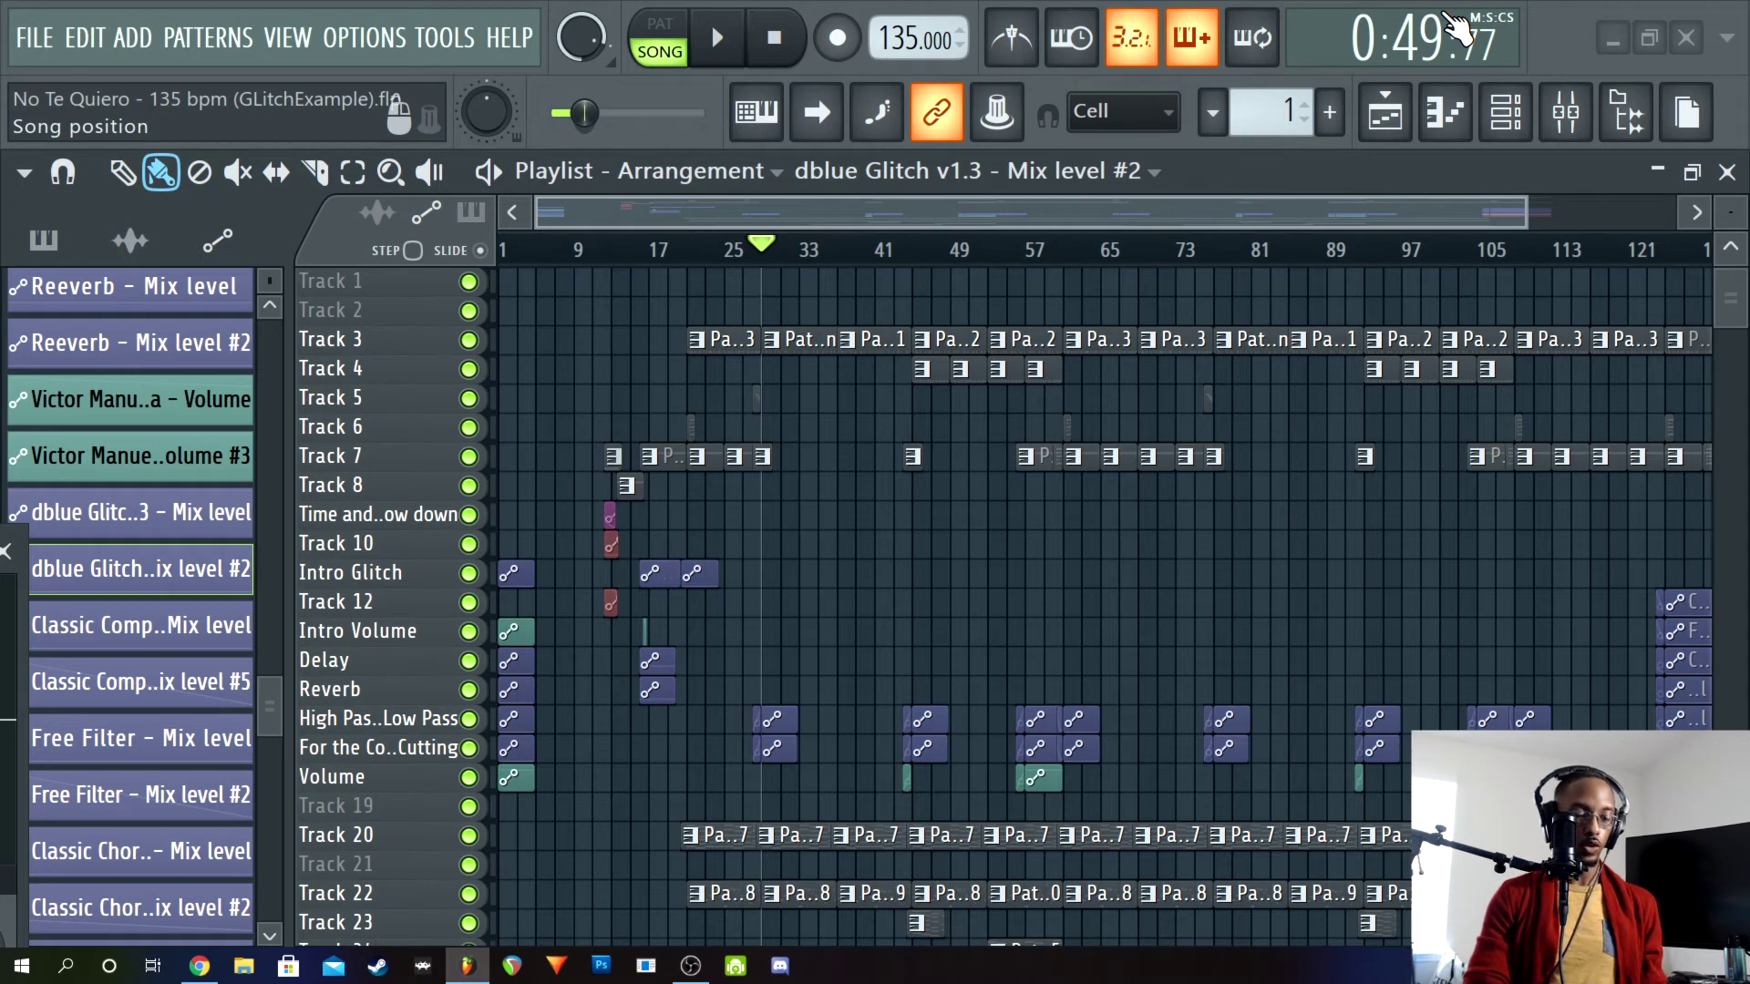
# Inspect the Glitch2 effect in the Master track's first mixer slot and the list of plugins available to replace it
pyautogui.press('F9')
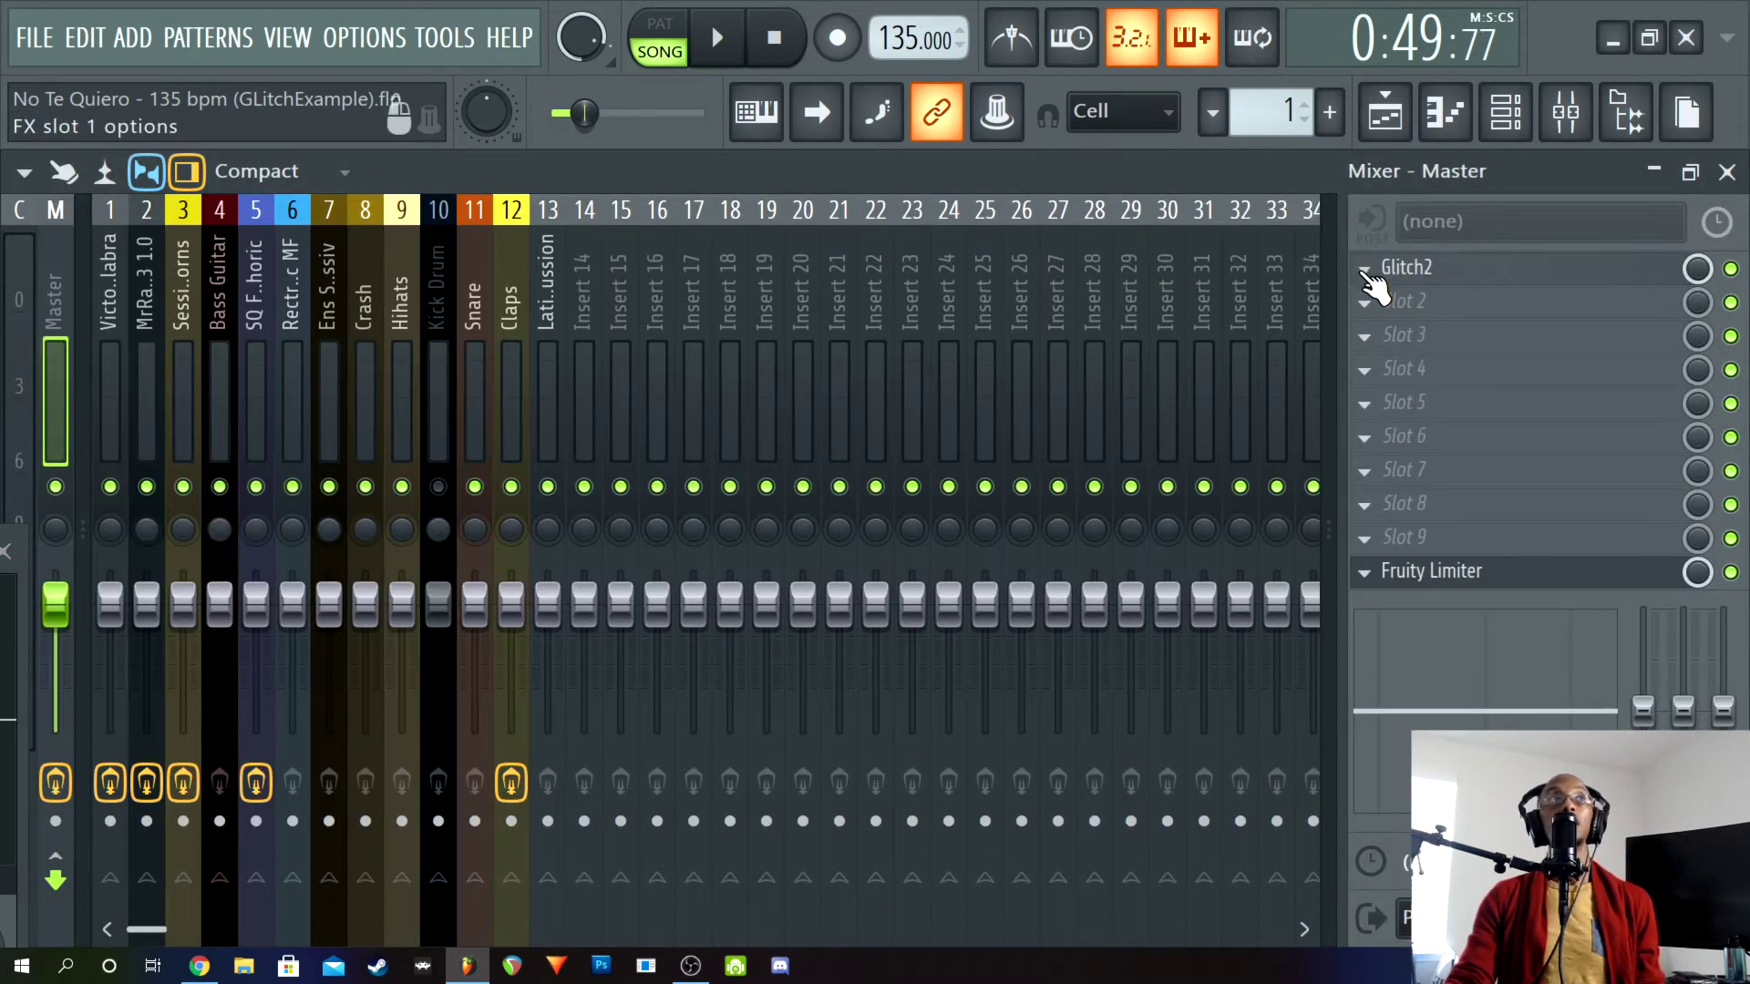
pyautogui.hotkey('ctrl', 's')
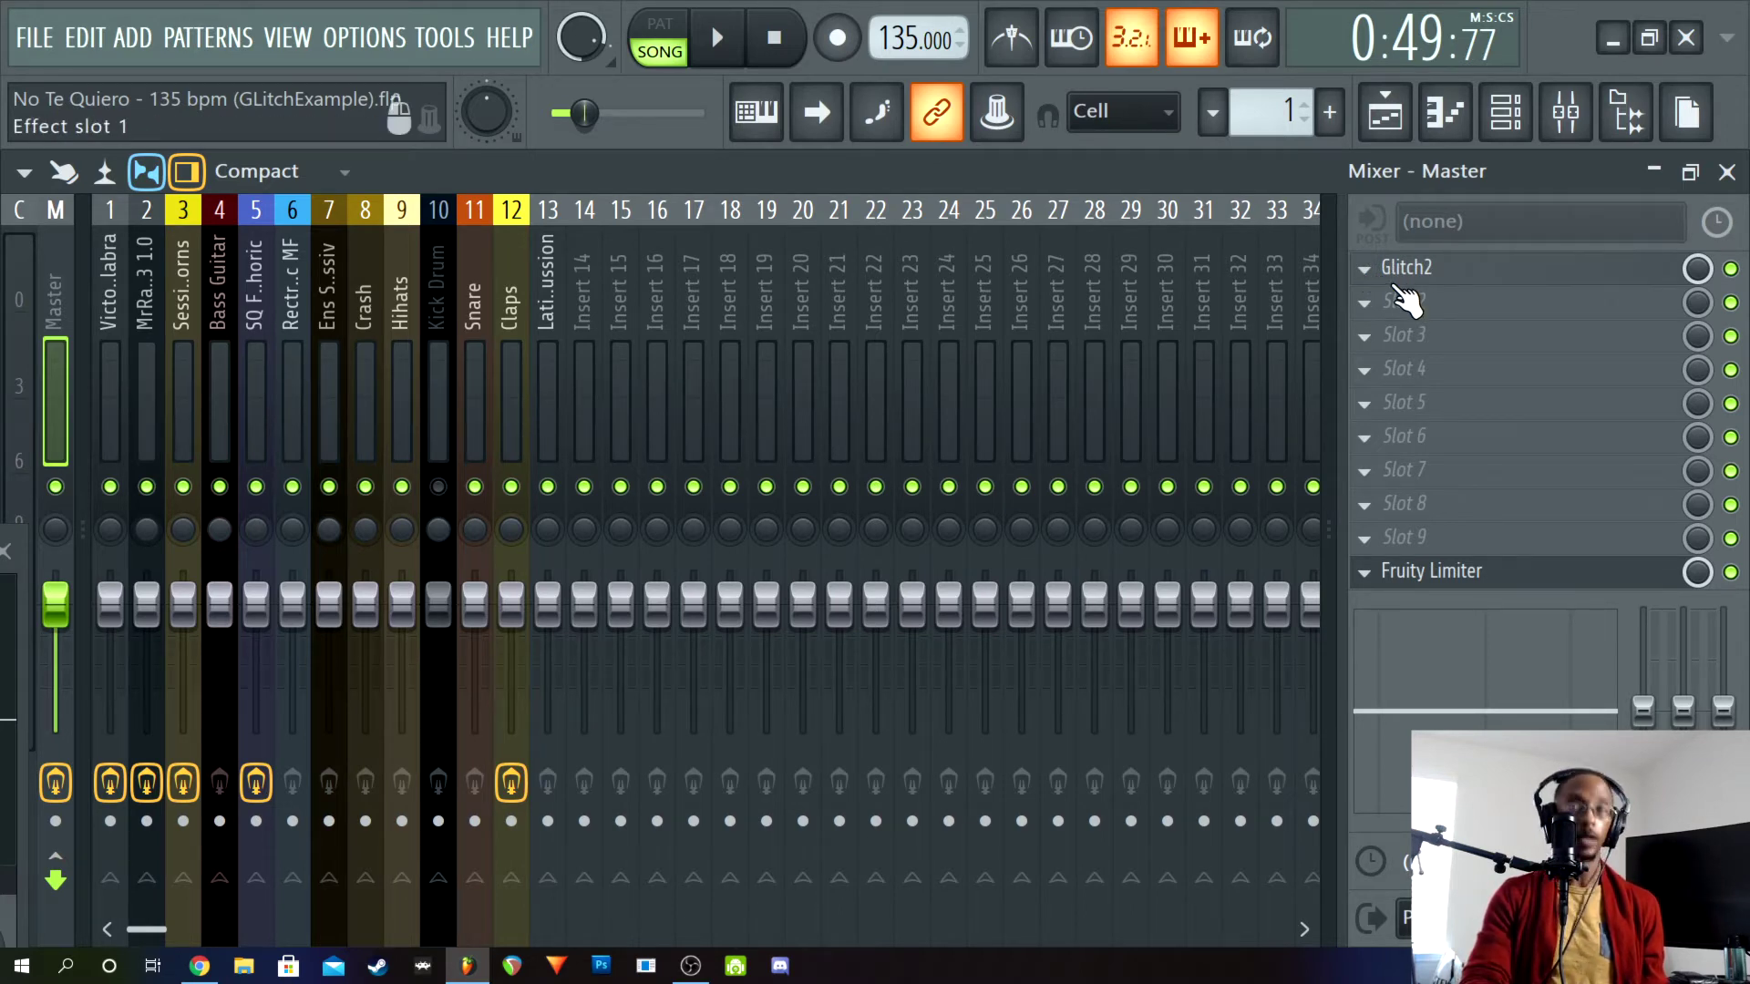
pyautogui.press('F5')
pyautogui.press('F9')
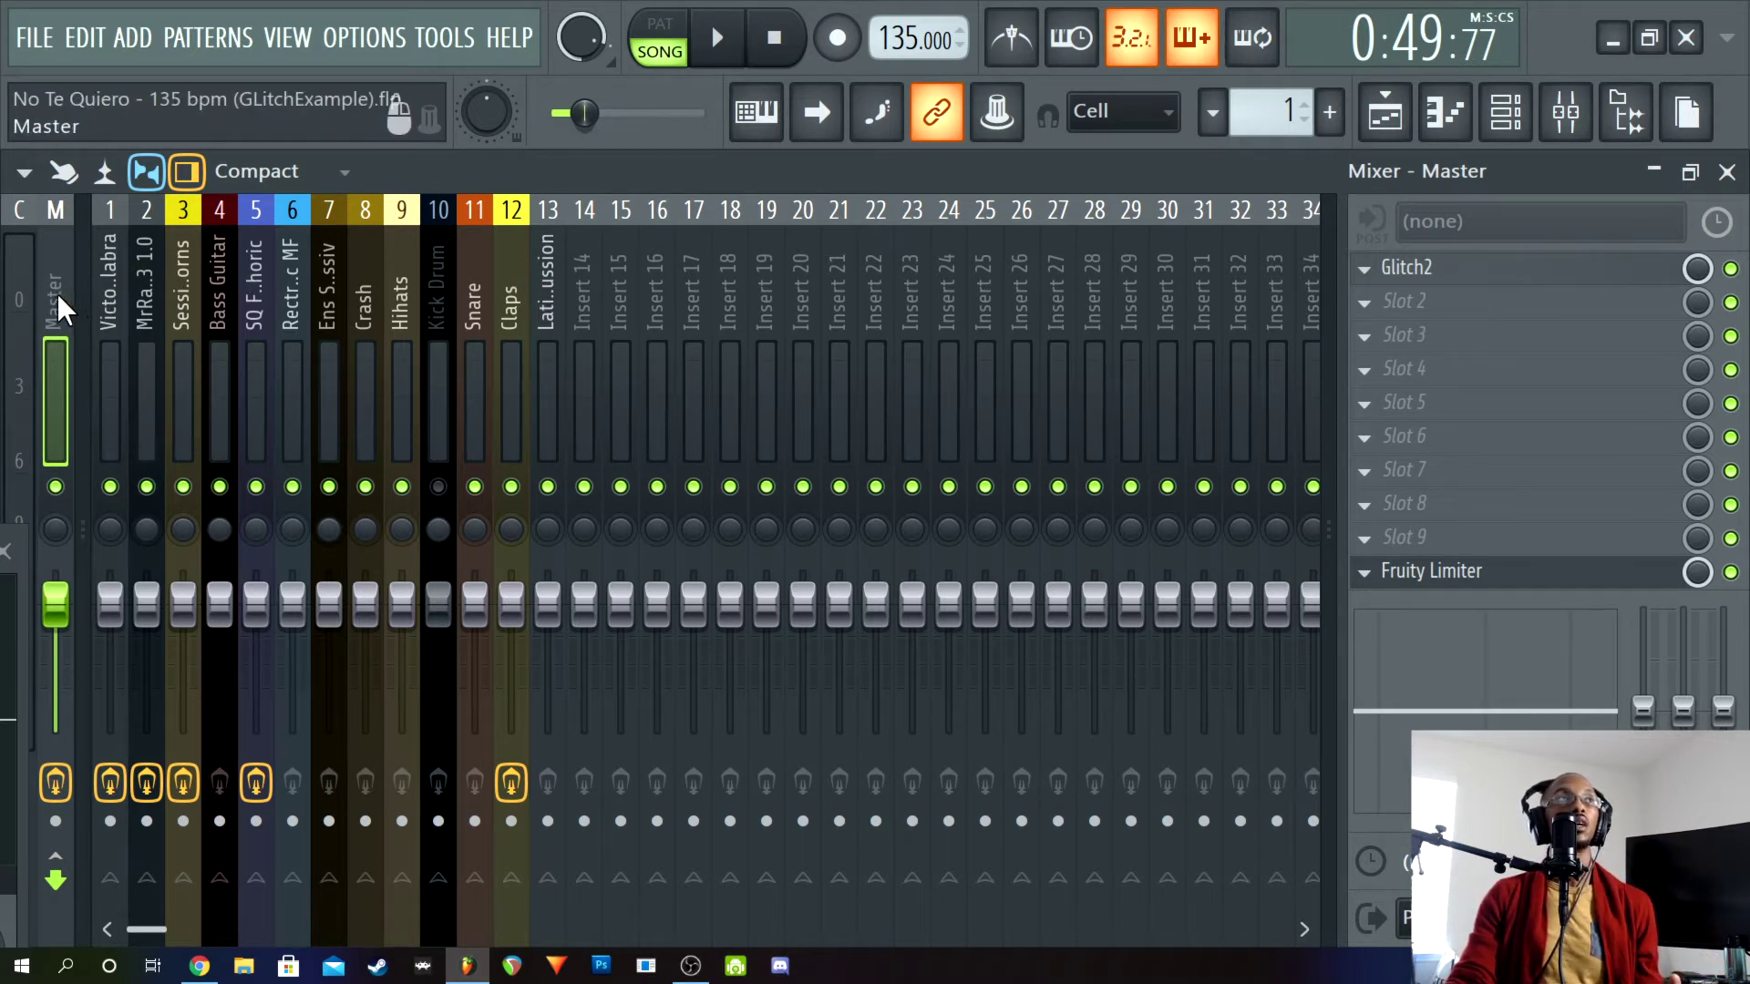
pyautogui.click(1362, 269)
pyautogui.moveTo(1393, 231)
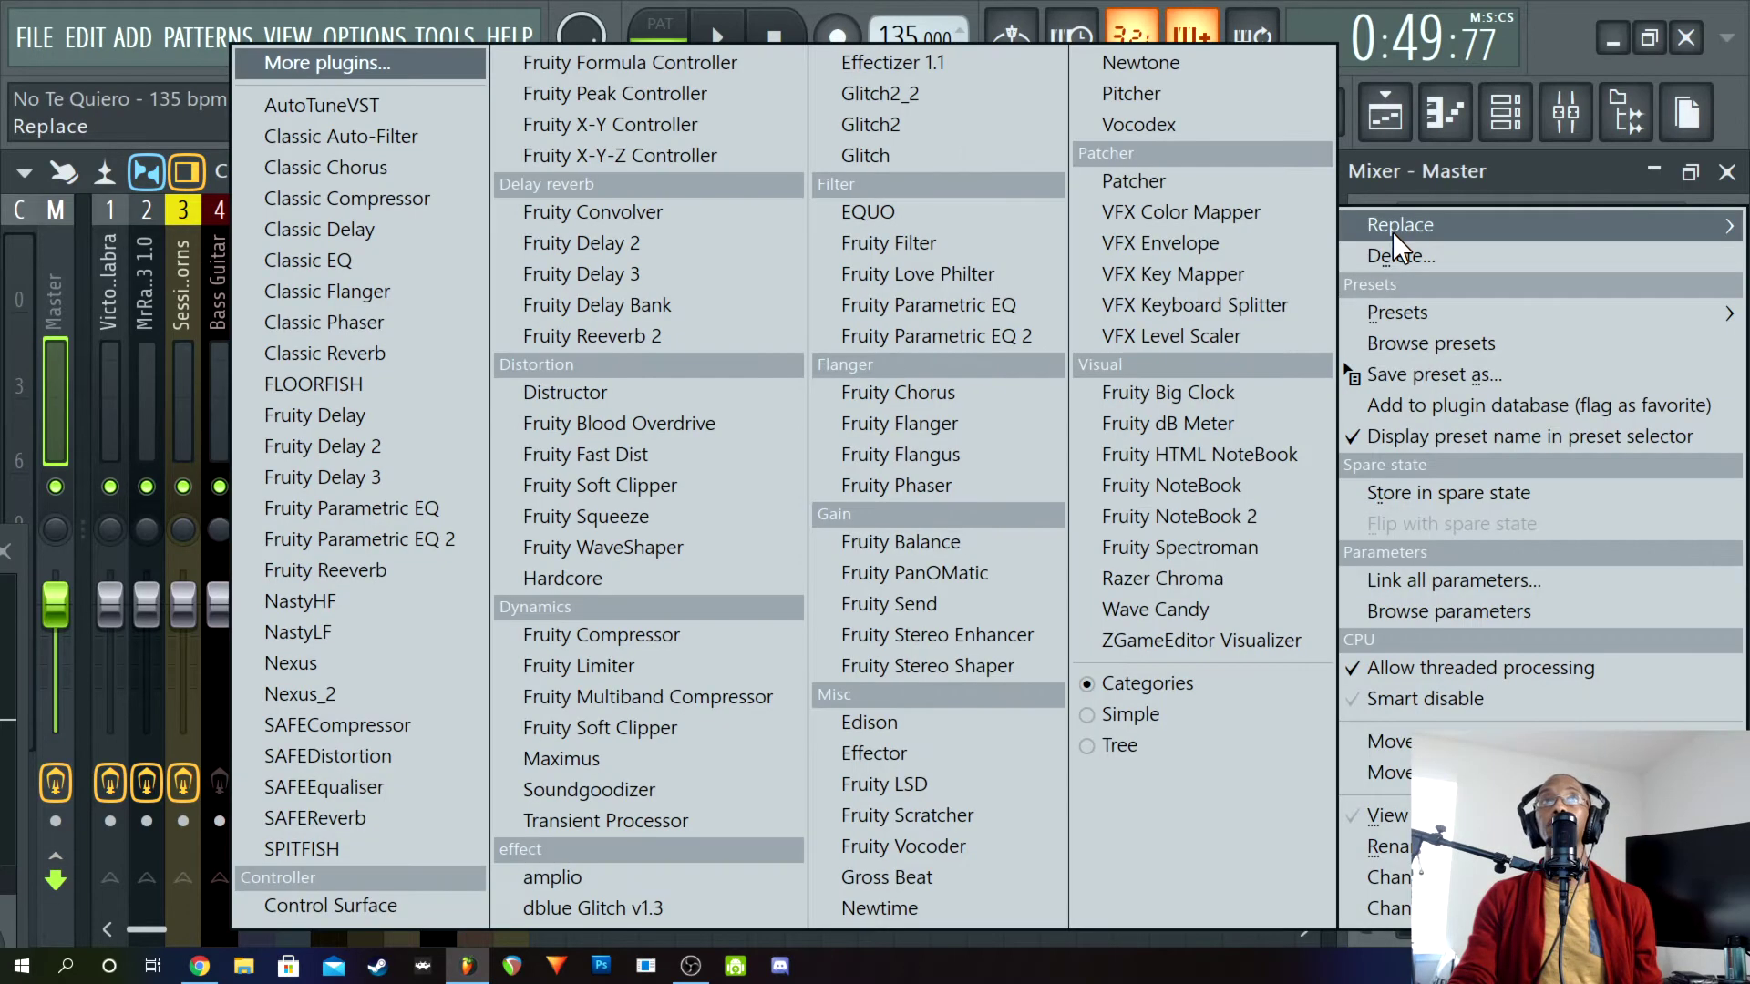
pyautogui.press('Escape')
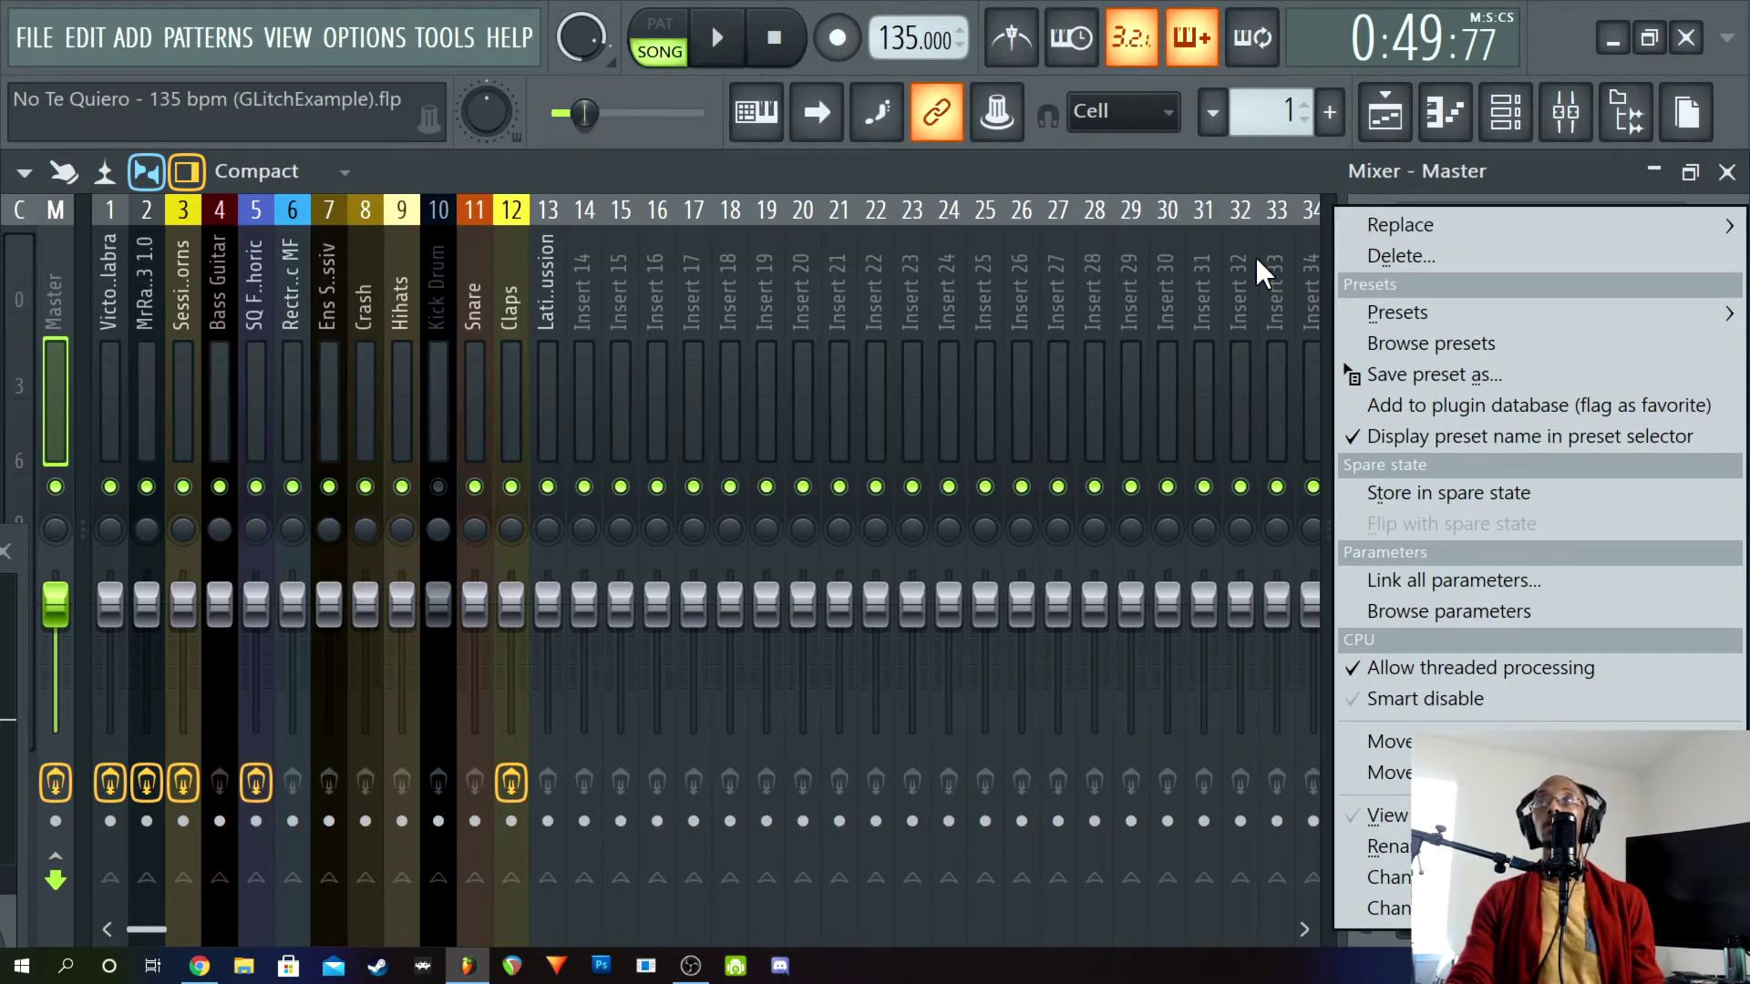
pyautogui.press('Escape')
pyautogui.click(1727, 172)
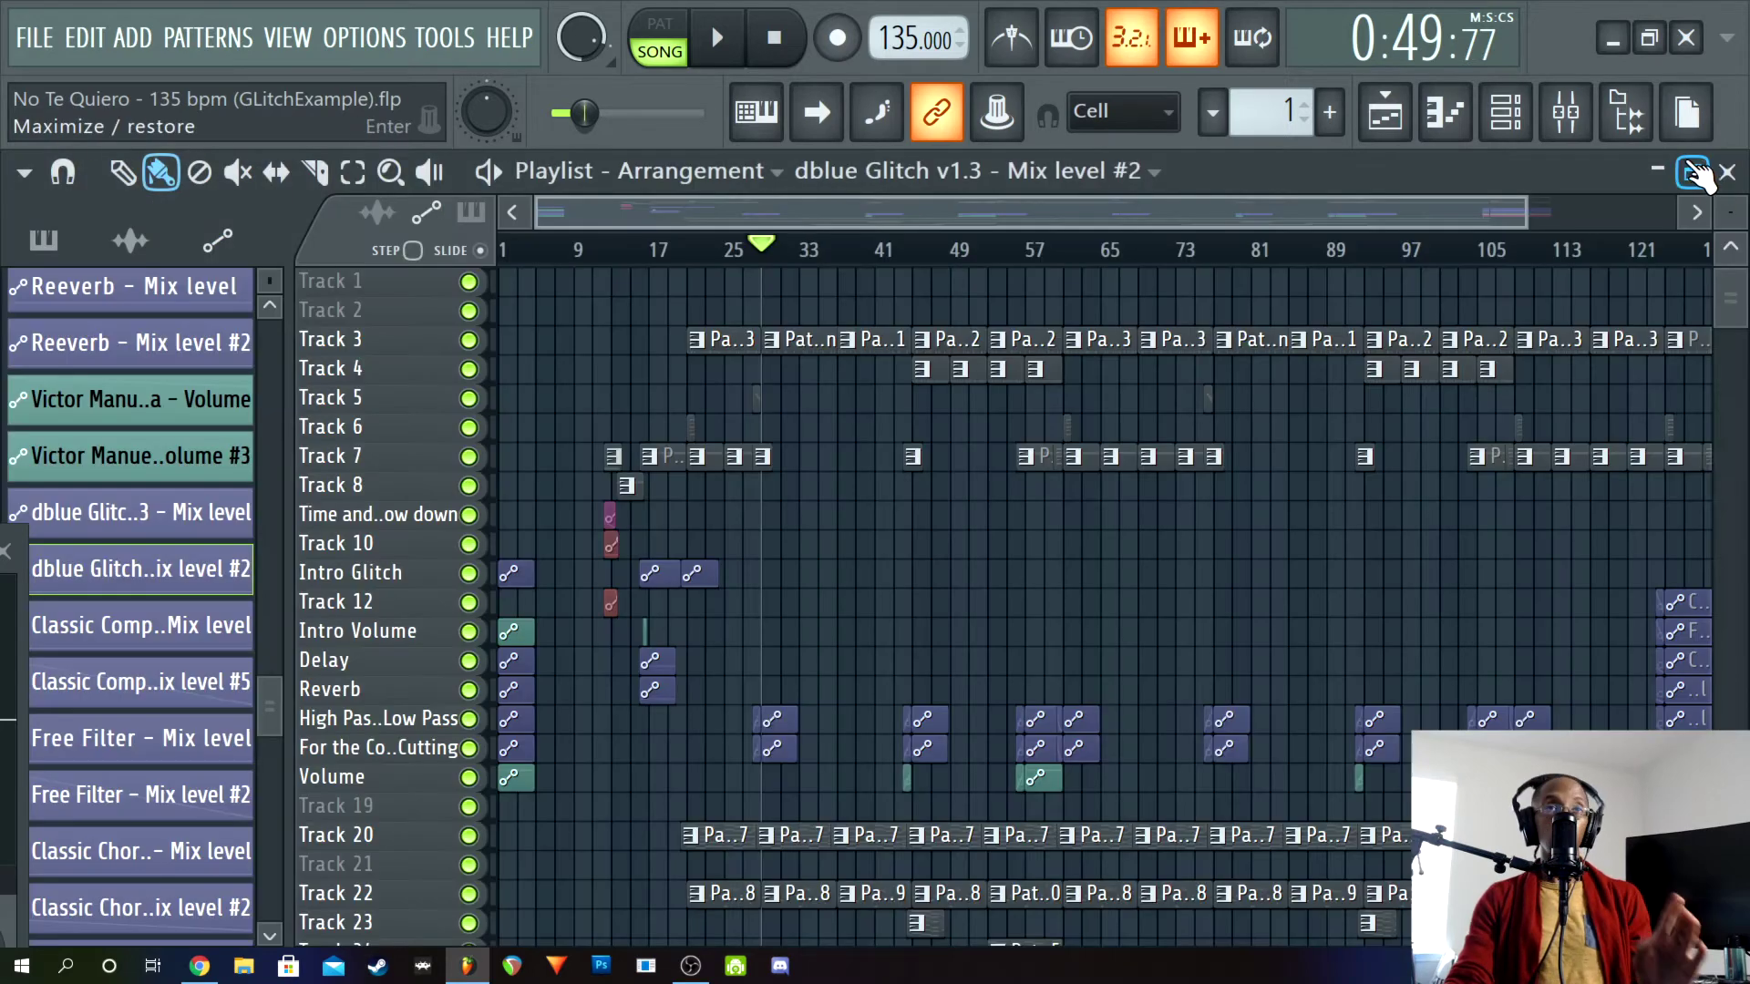
# Show the MIDI Out channel in the channel rack and review the instruments and insert options available for adding it
pyautogui.press('F6')
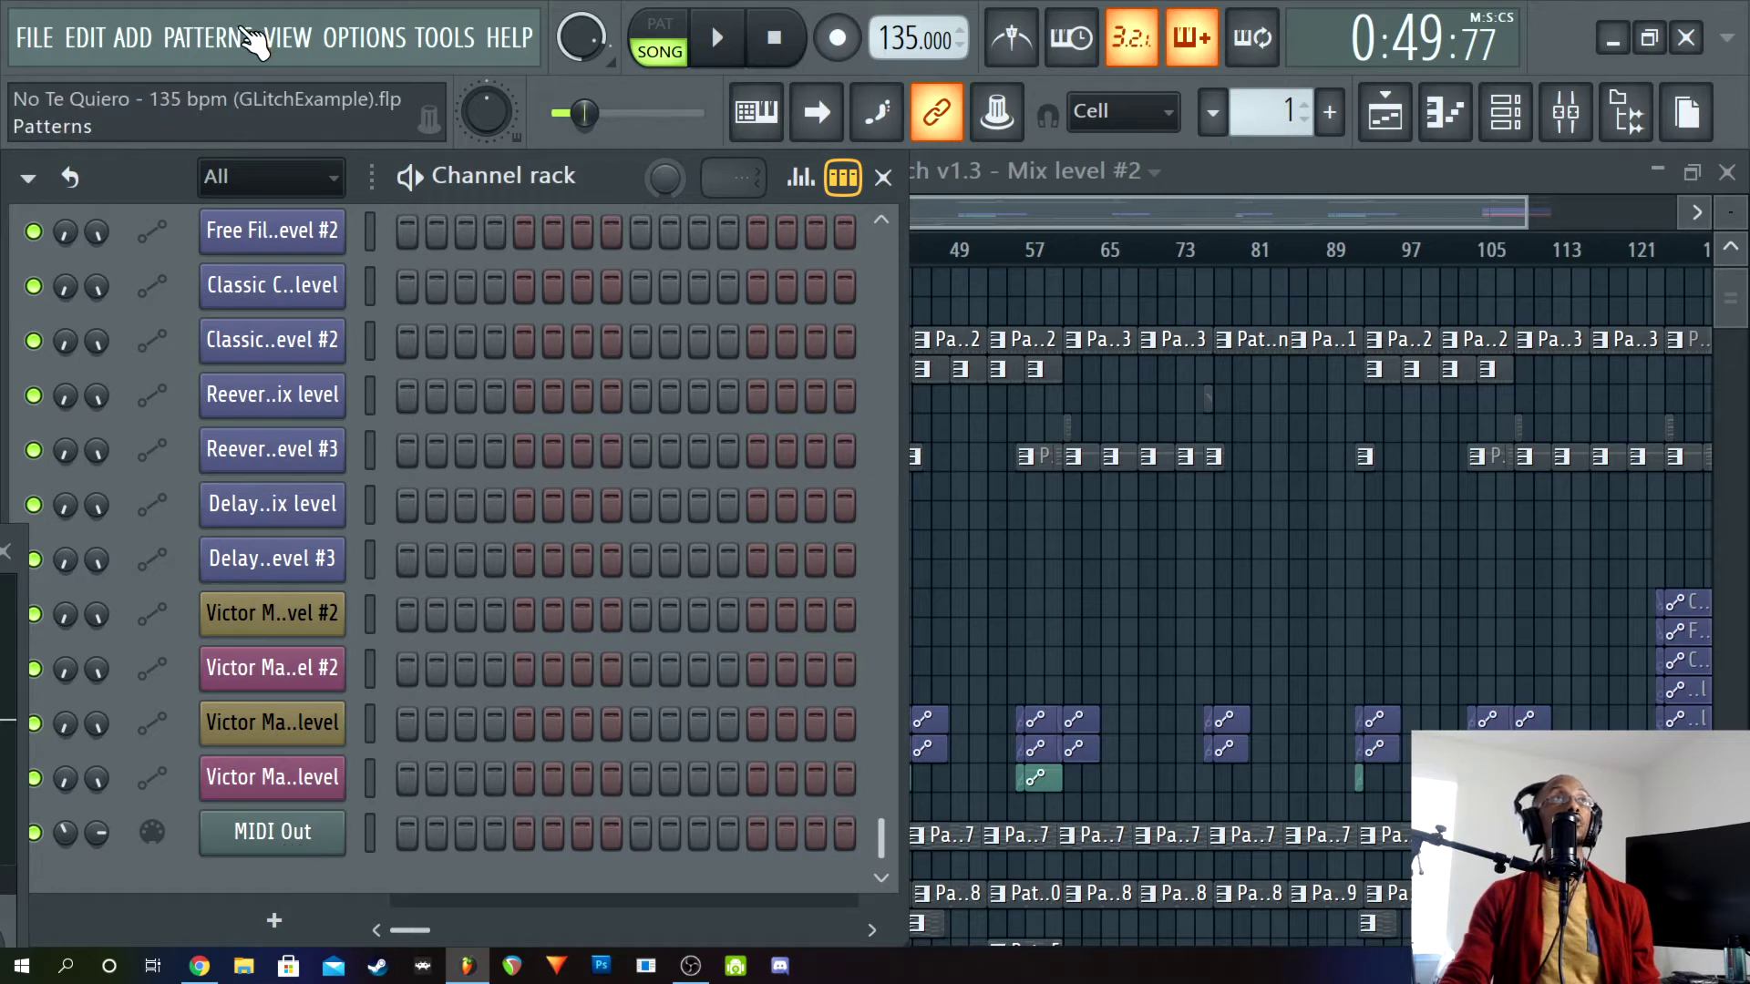
pyautogui.click(133, 40)
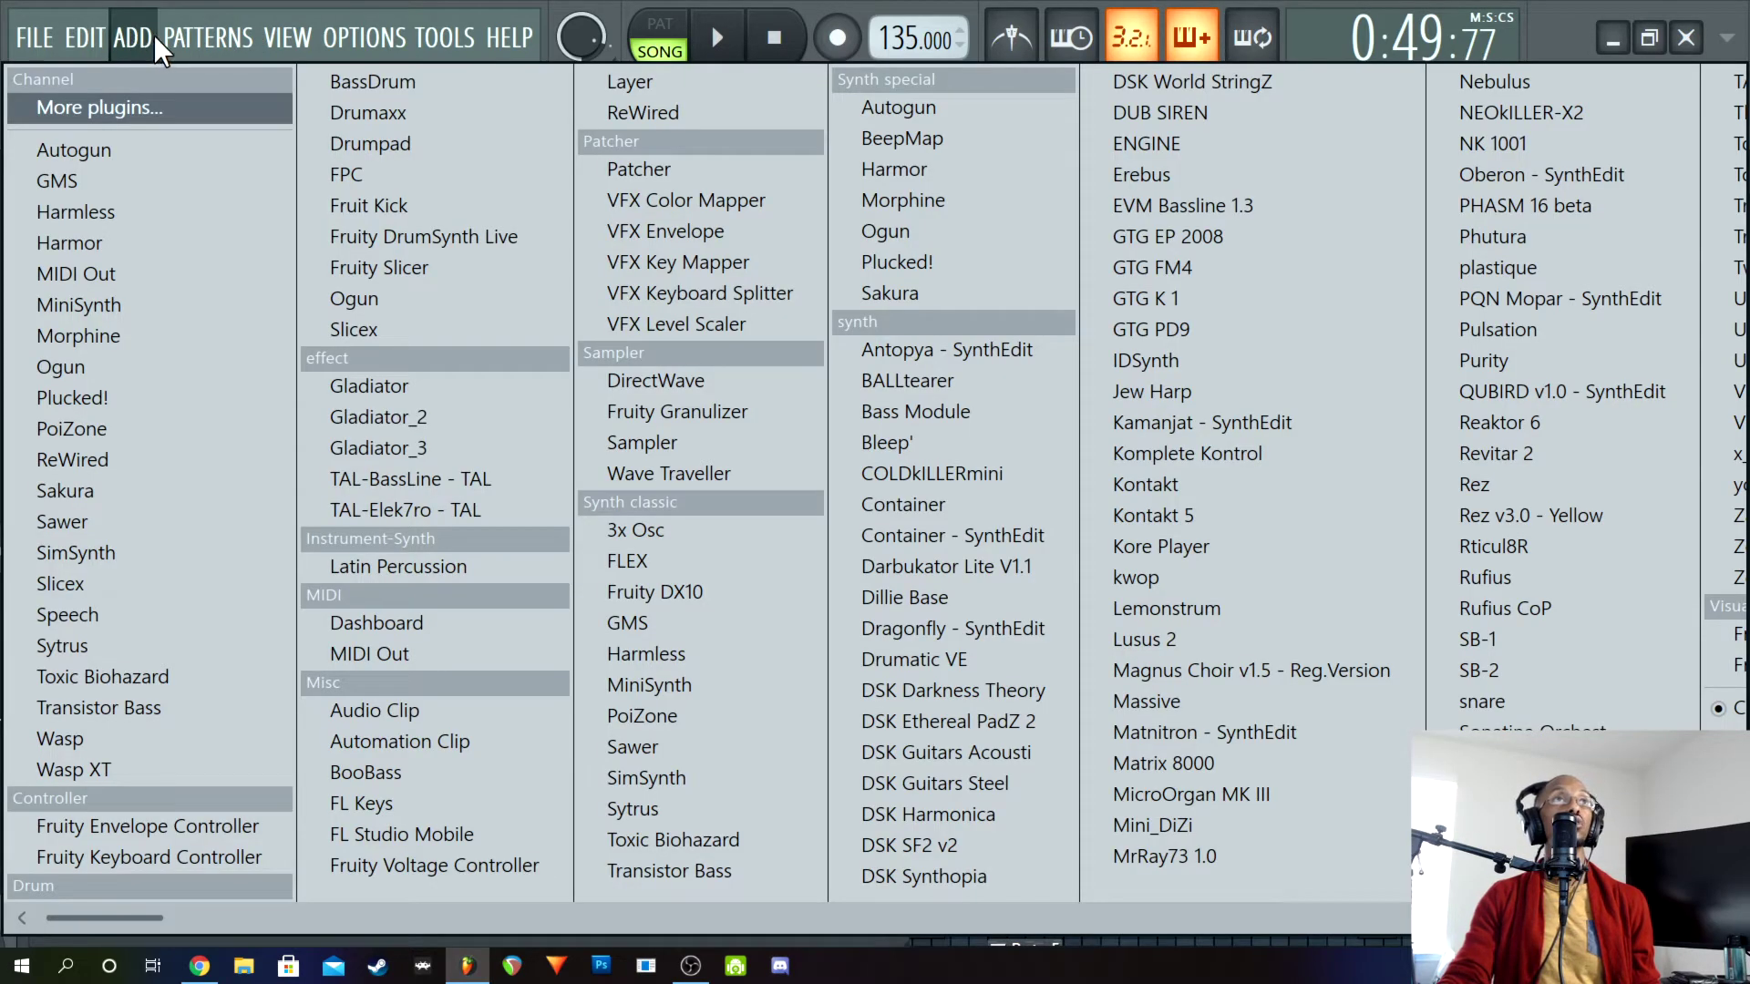
pyautogui.click(142, 24)
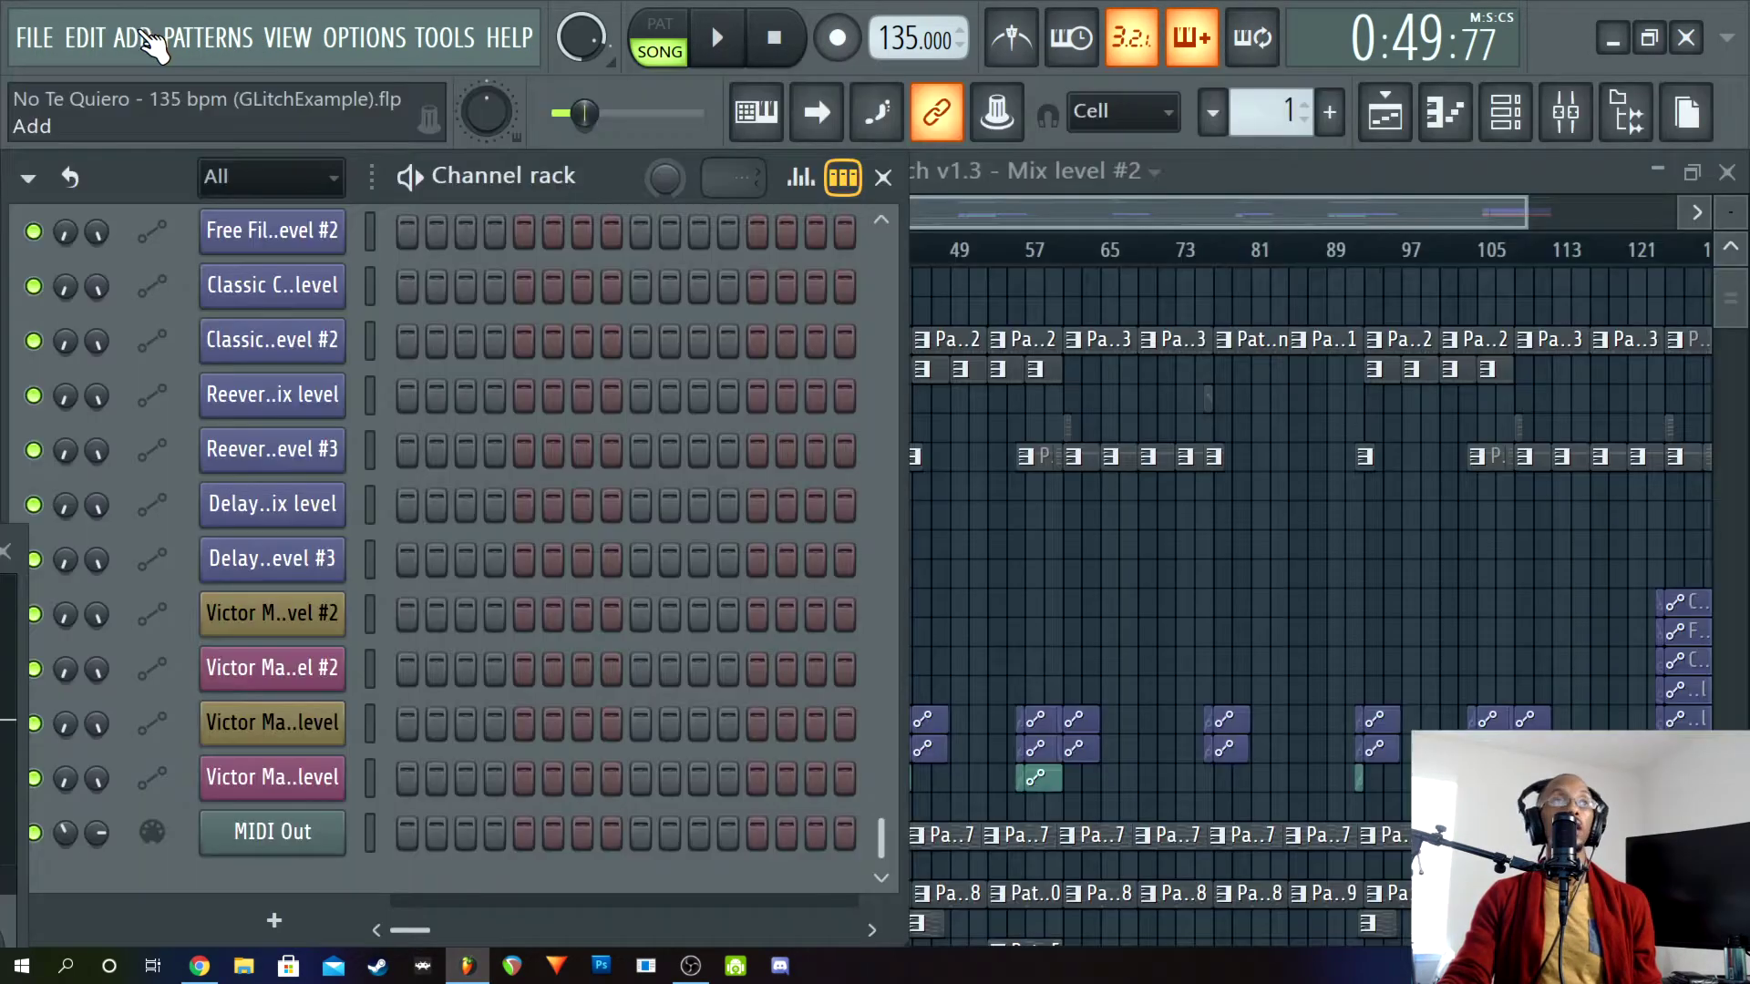
pyautogui.rightClick(278, 766)
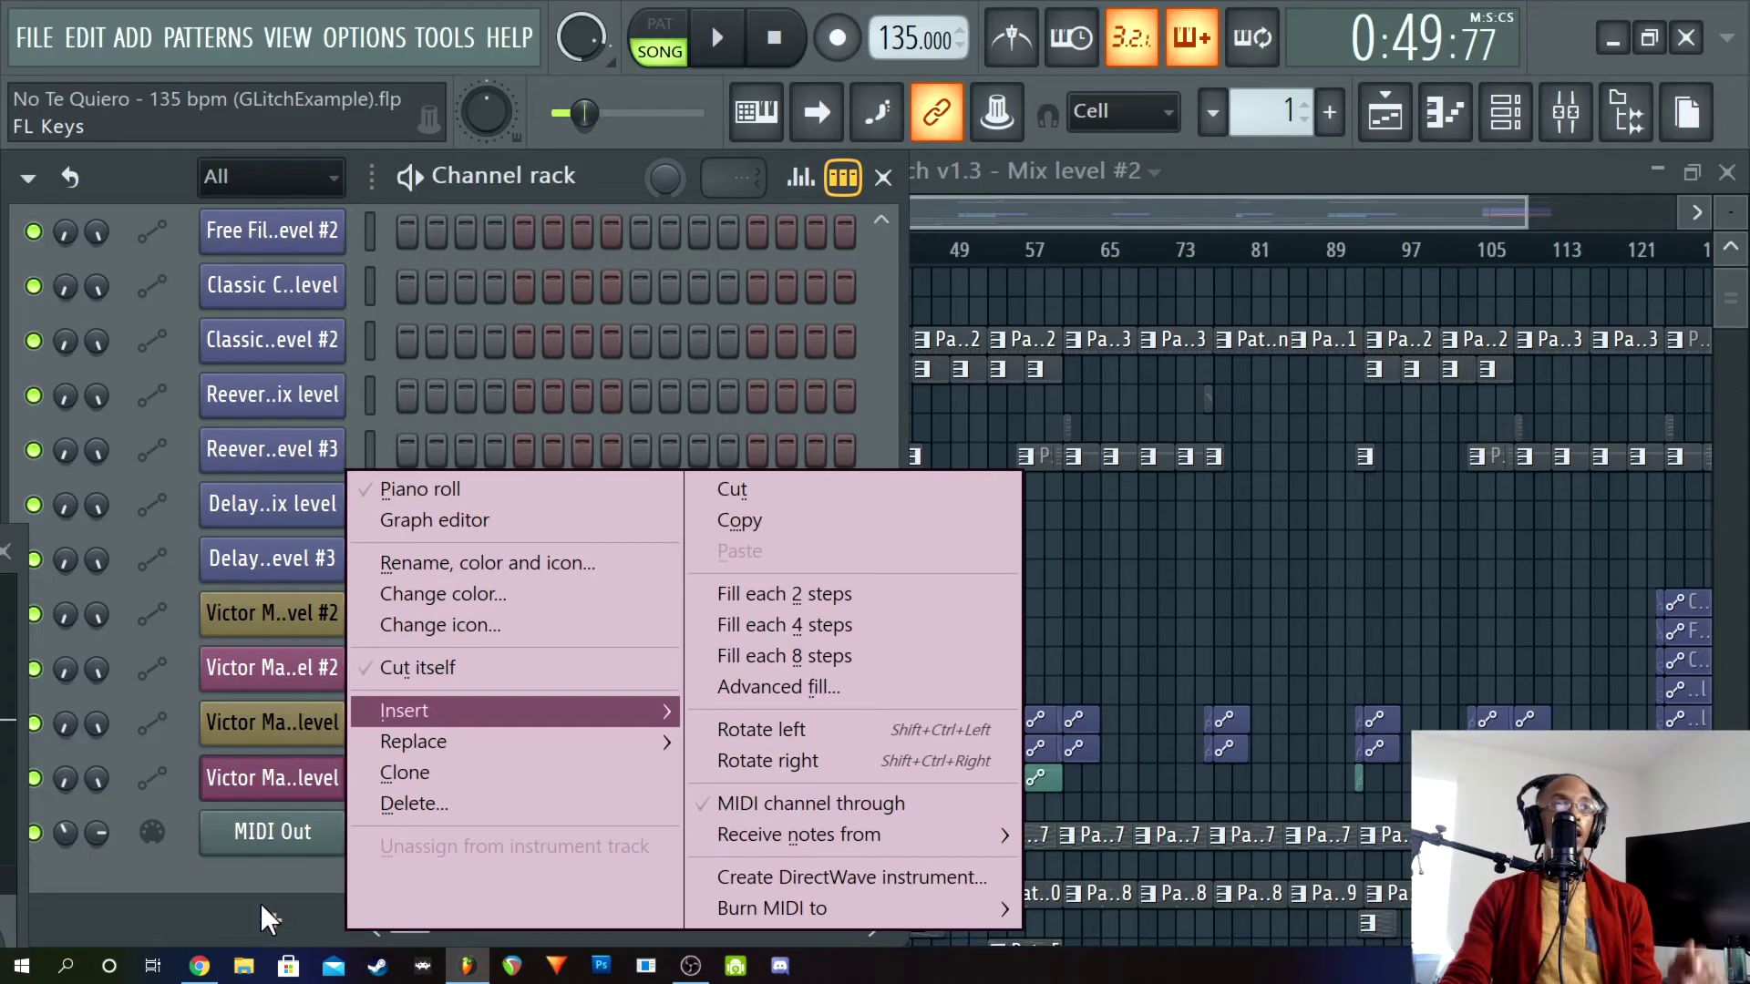
pyautogui.click(238, 867)
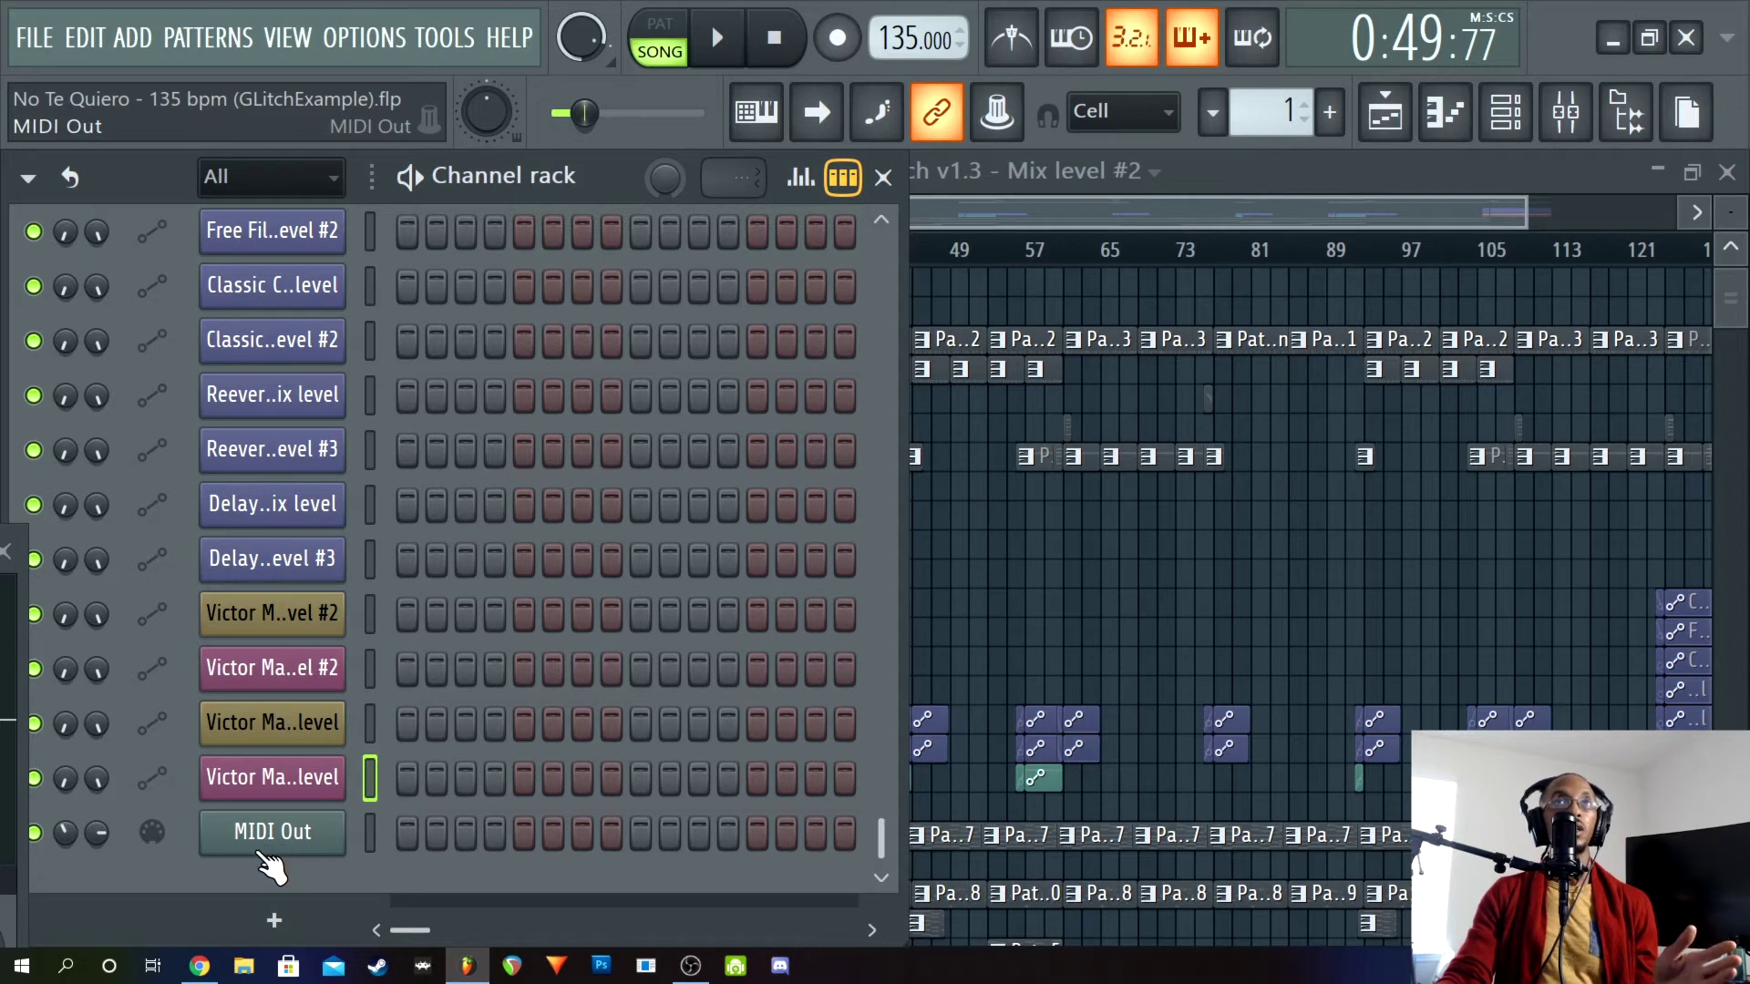
# Set the MIDI Out channel's MIDI channel to 1 and its port to 1
pyautogui.click(272, 840)
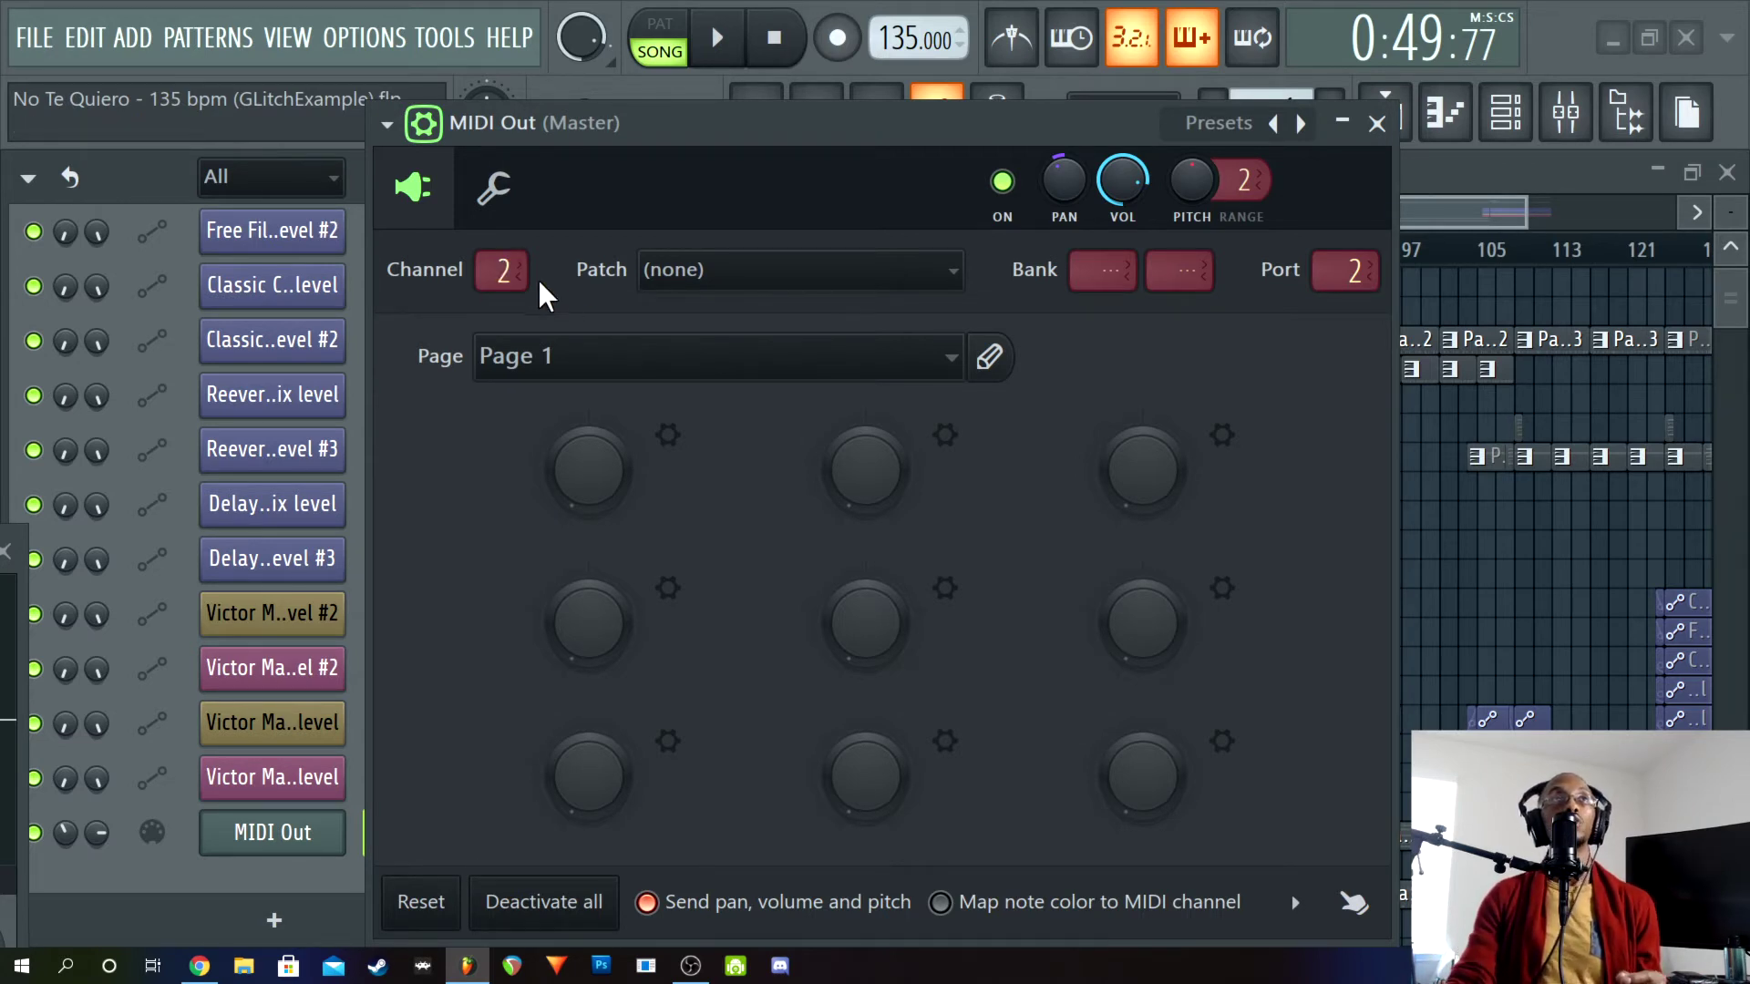
pyautogui.scroll(-1, 504, 273)
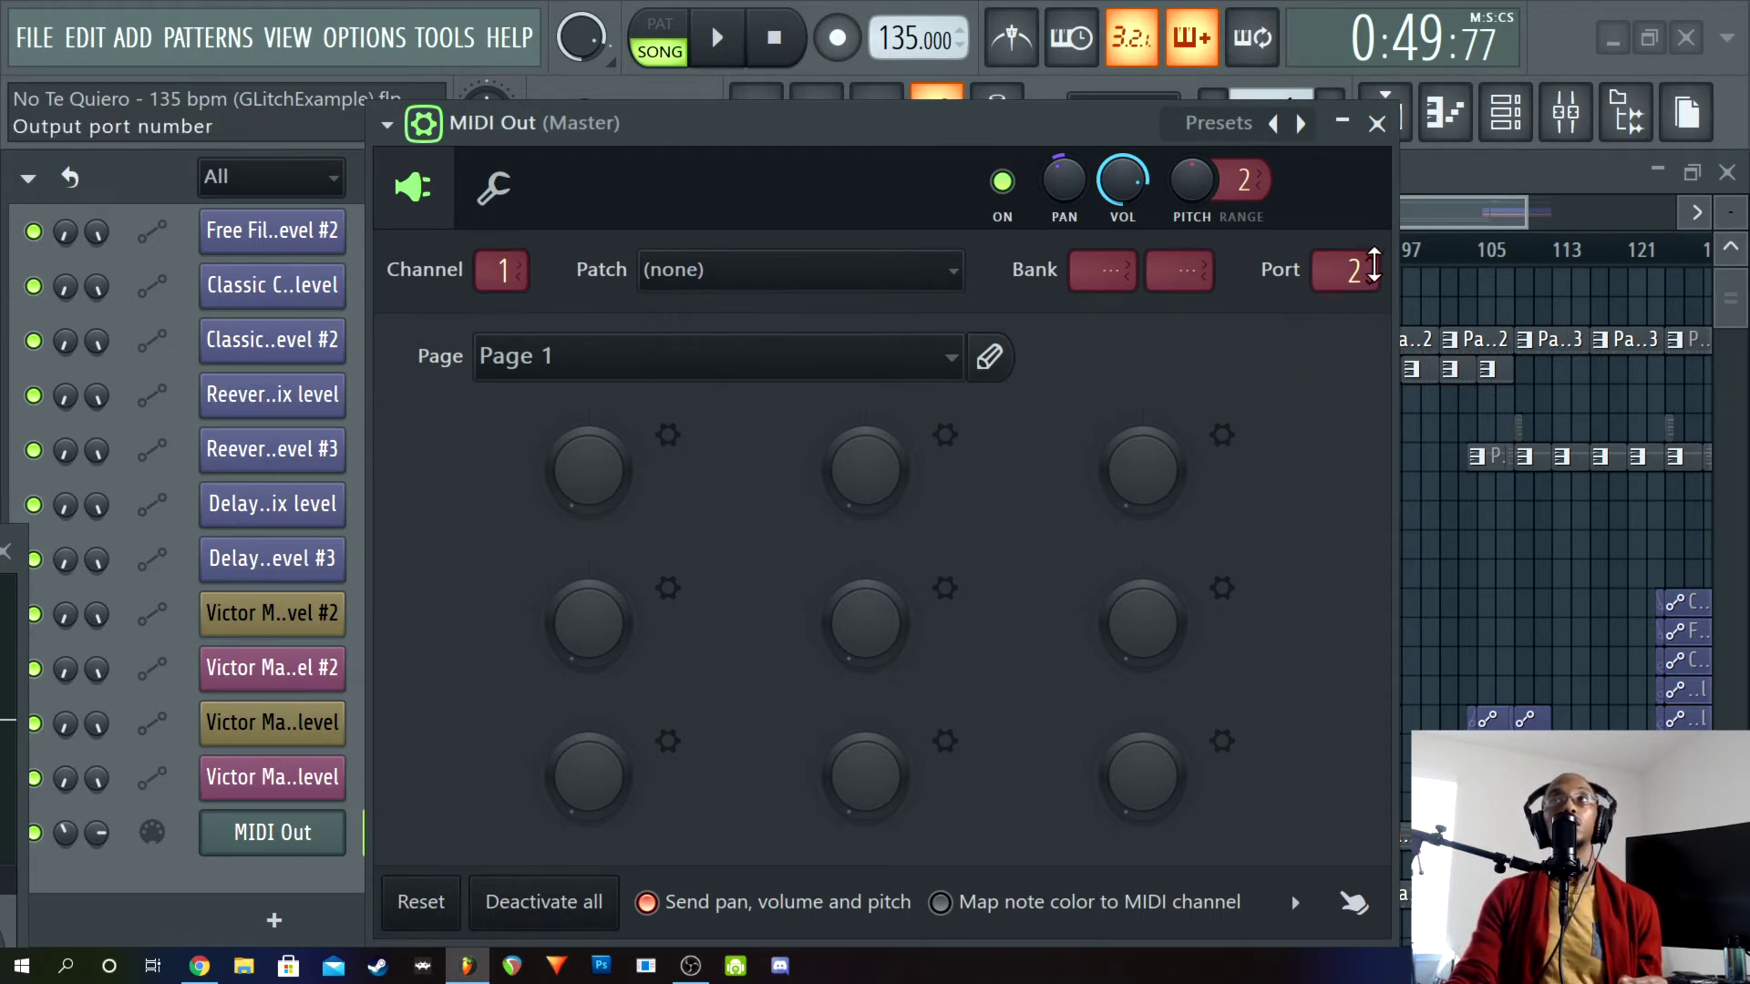
pyautogui.scroll(-1, 1367, 269)
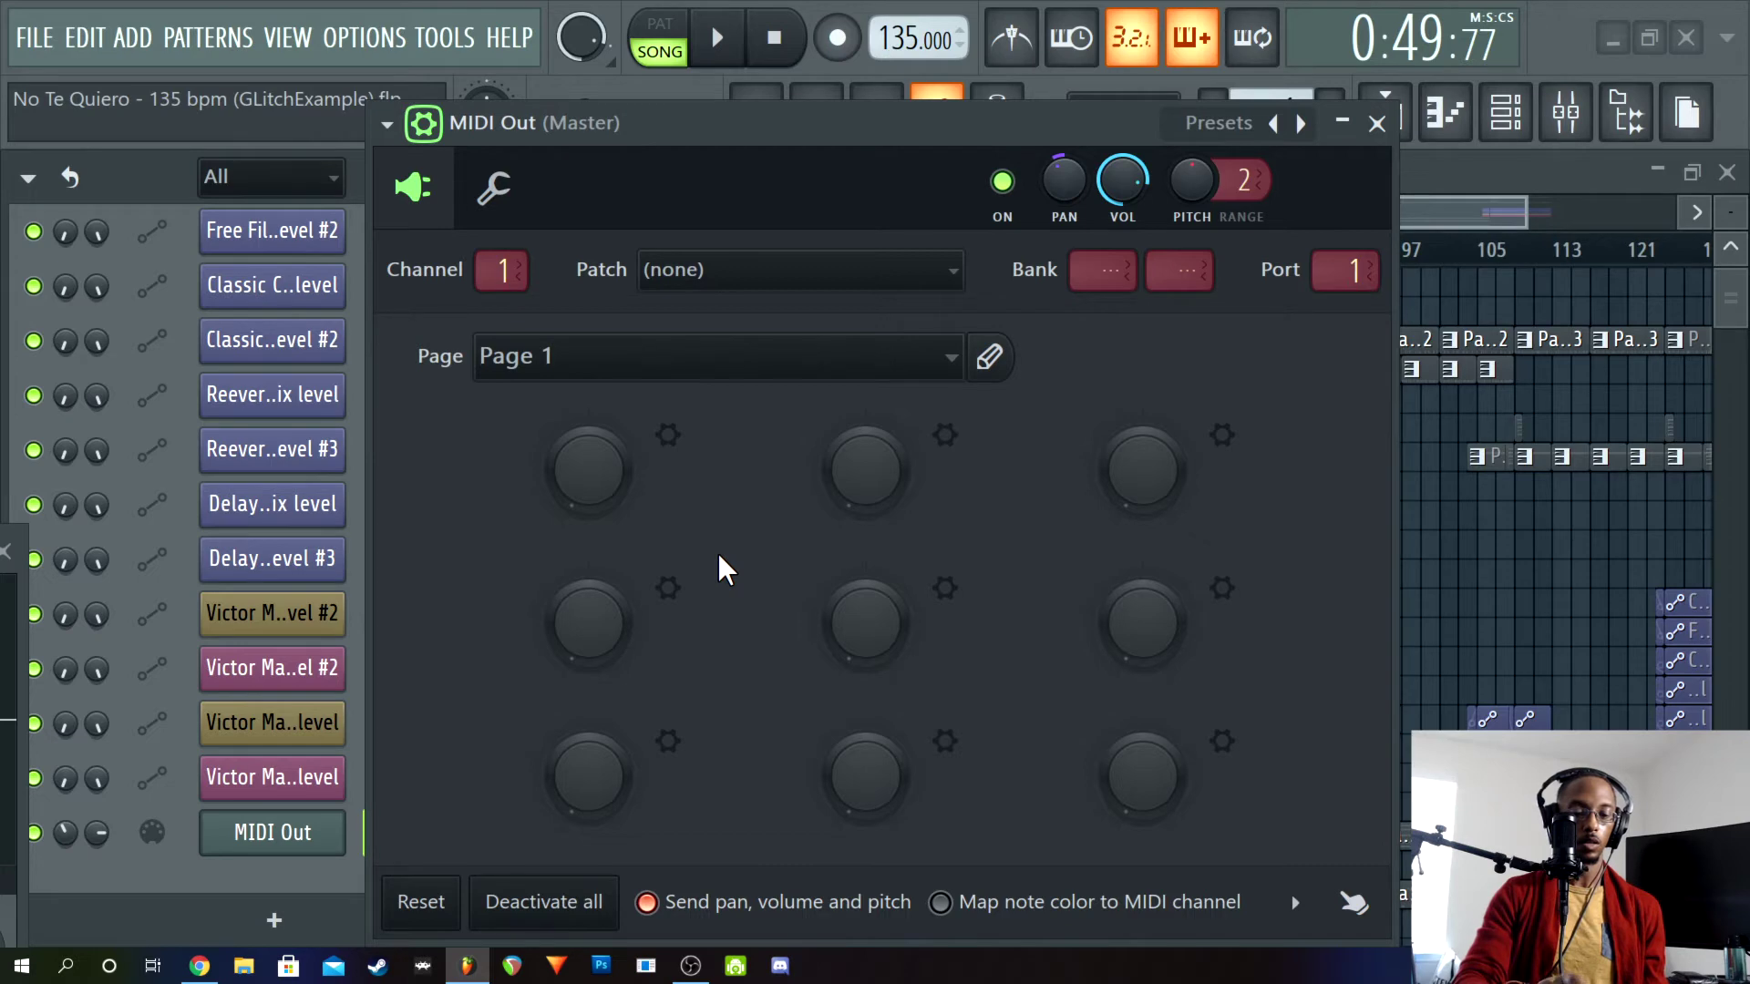
# Inspect Glitch2 on the Master track, comparing its plugin editor with the MIDI port fields in its wrapper settings
pyautogui.press('F9')
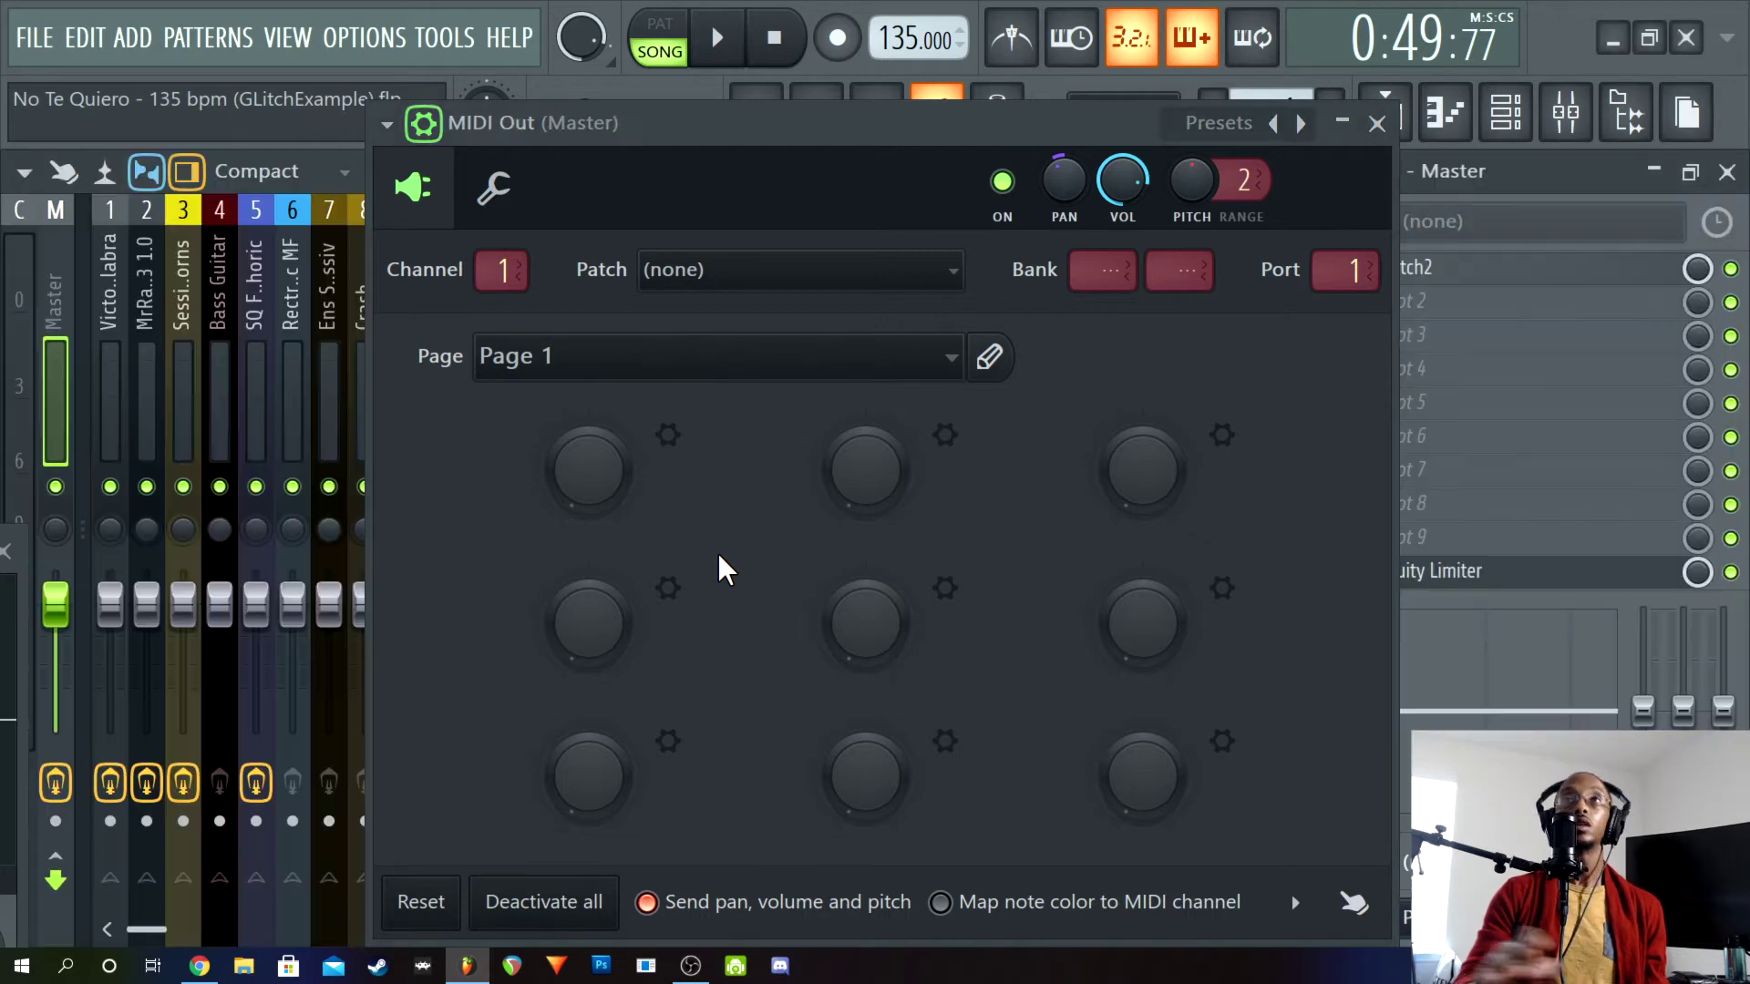
pyautogui.click(1482, 278)
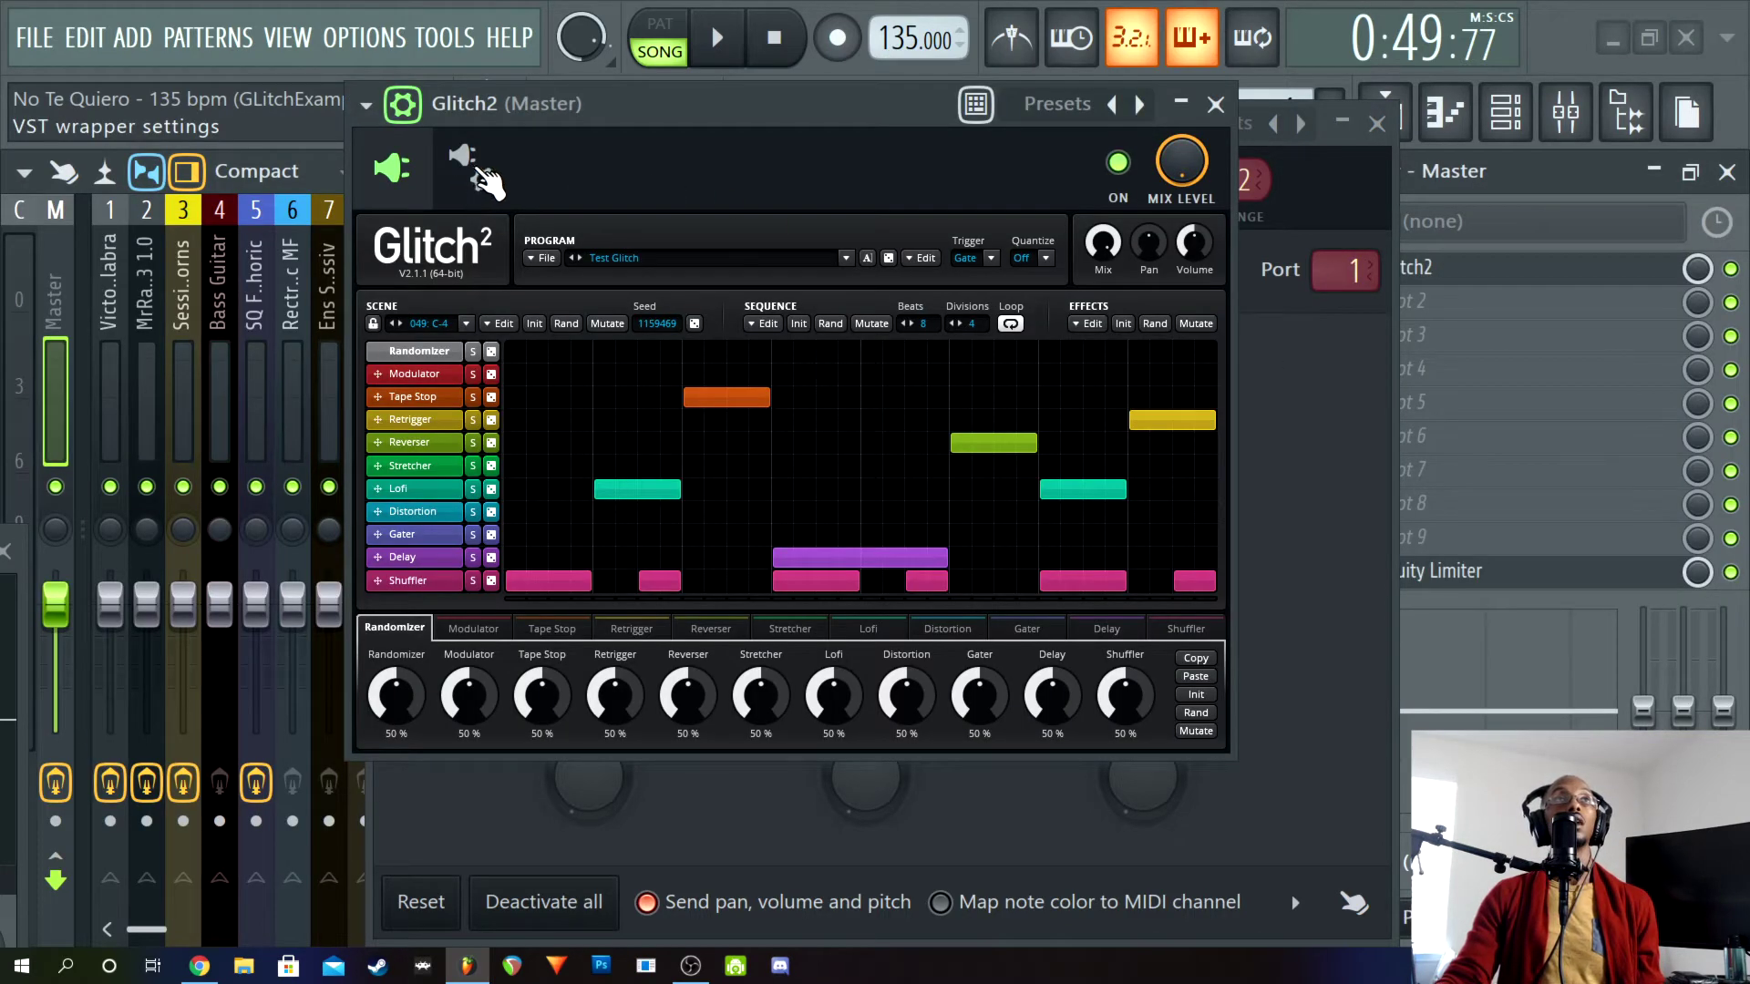
pyautogui.click(476, 170)
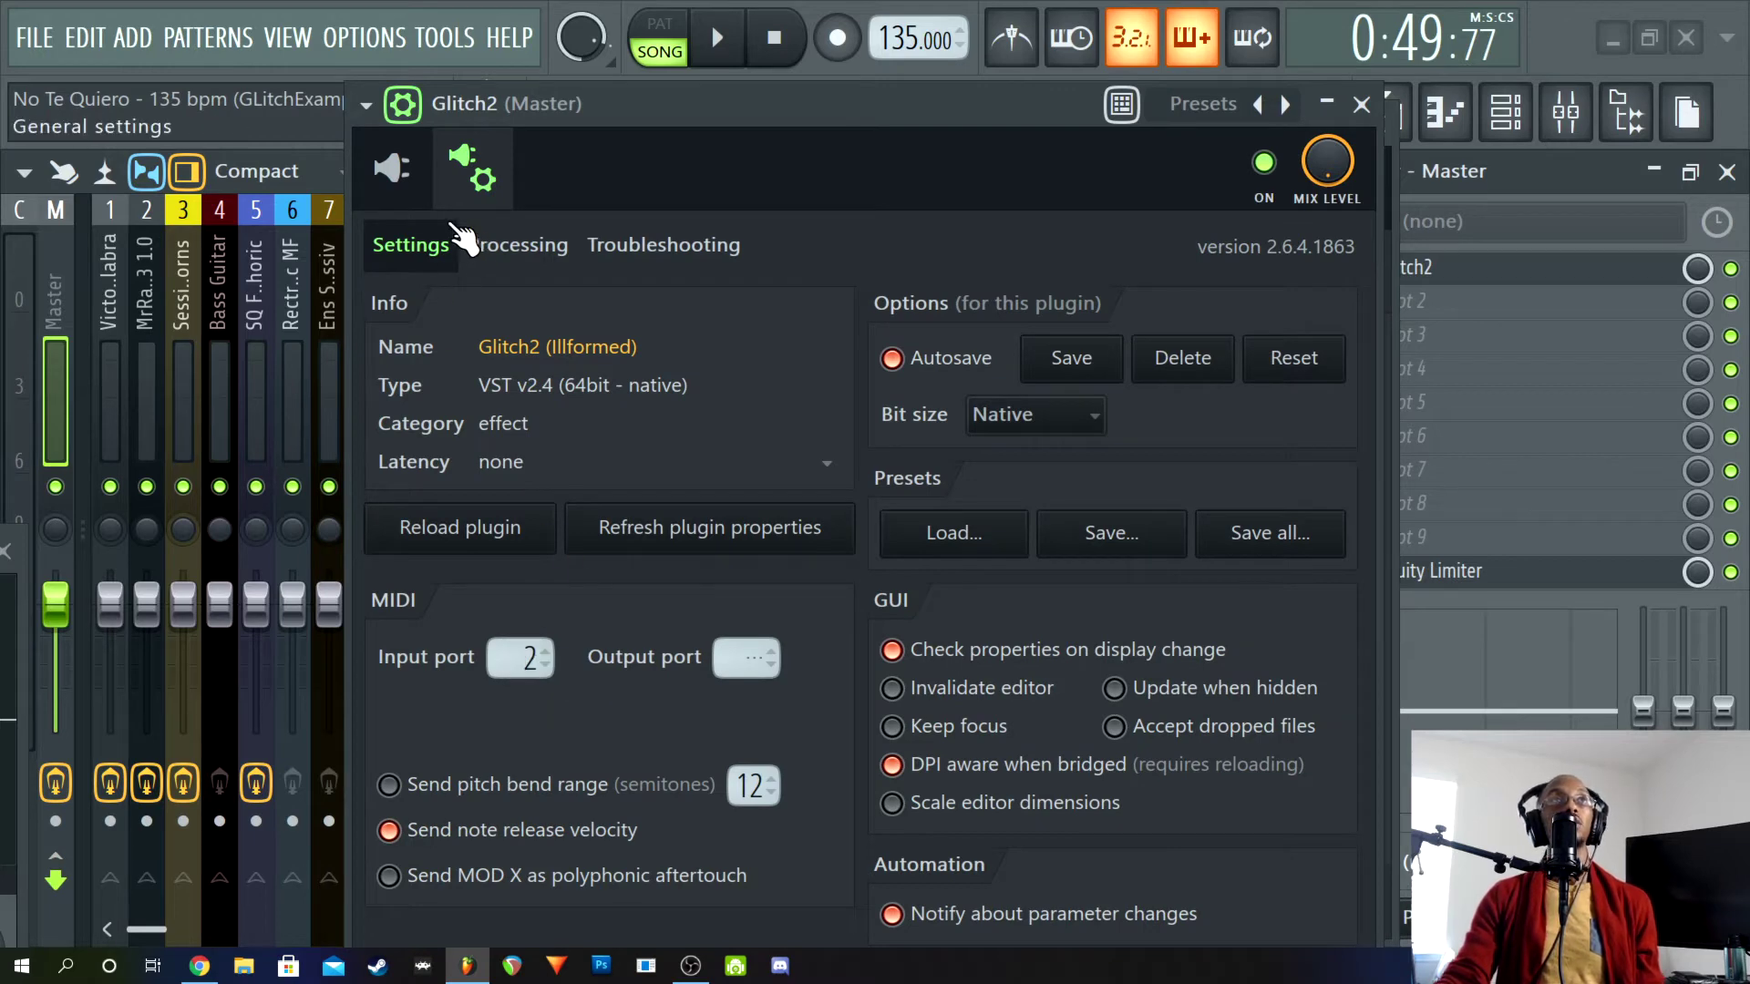
pyautogui.click(392, 171)
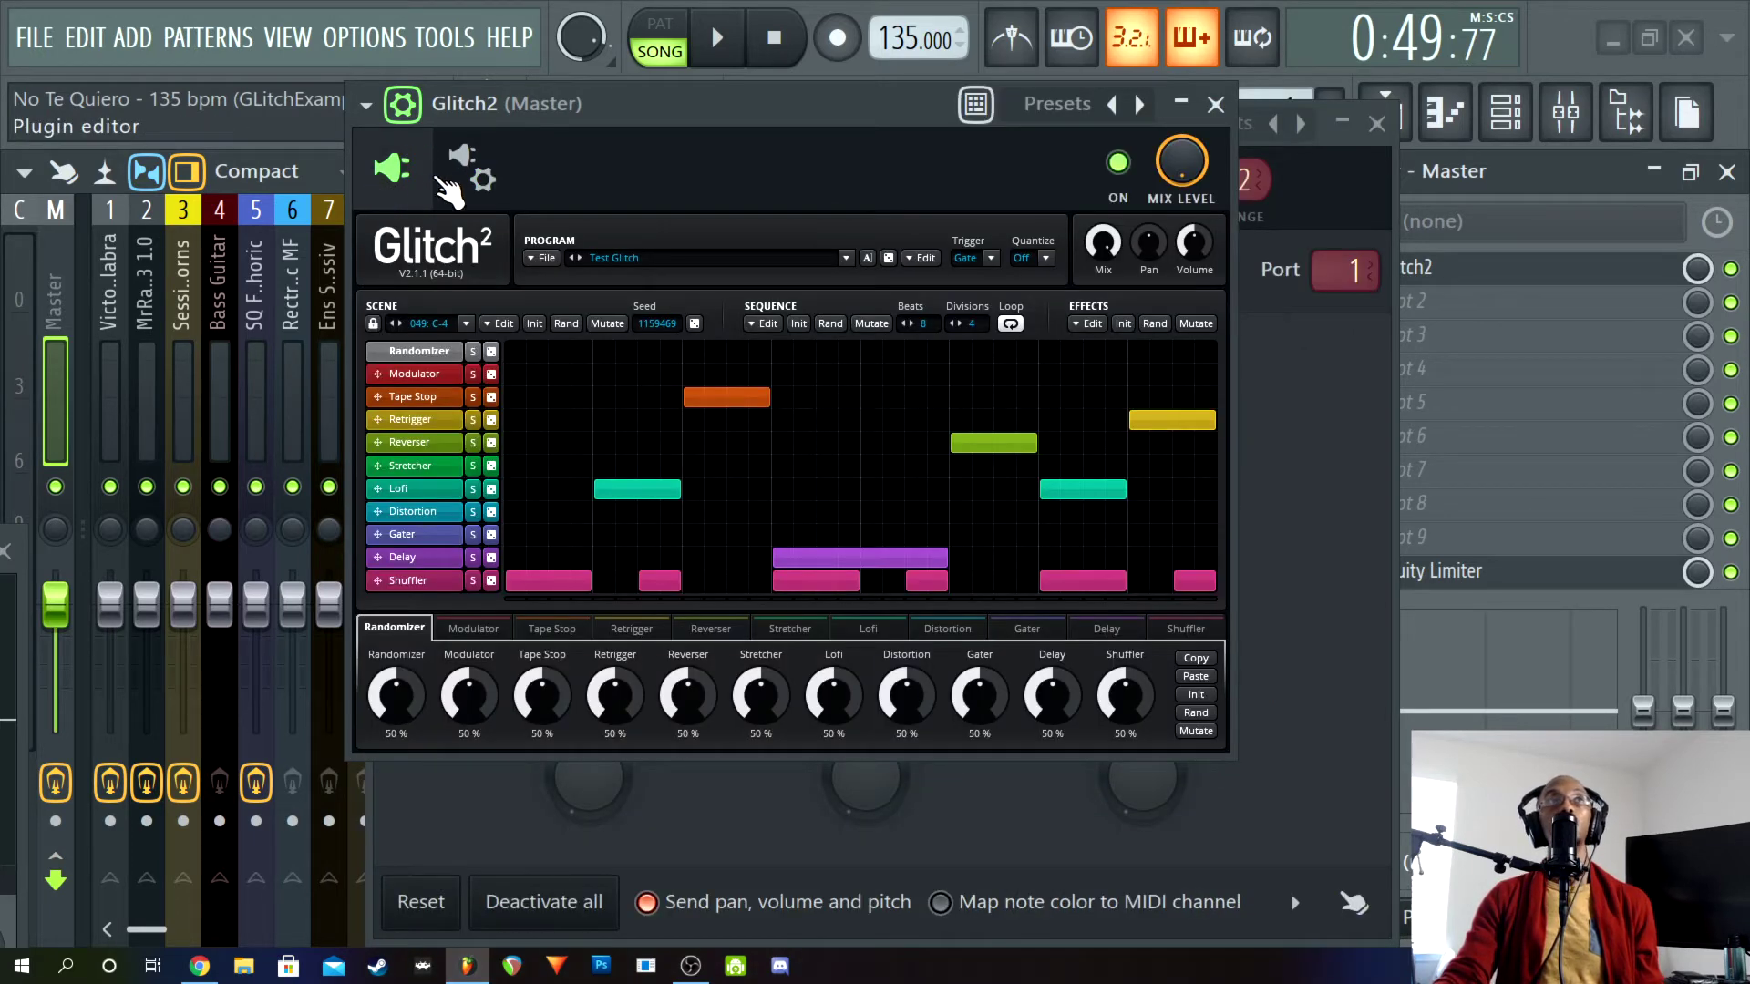
pyautogui.click(470, 172)
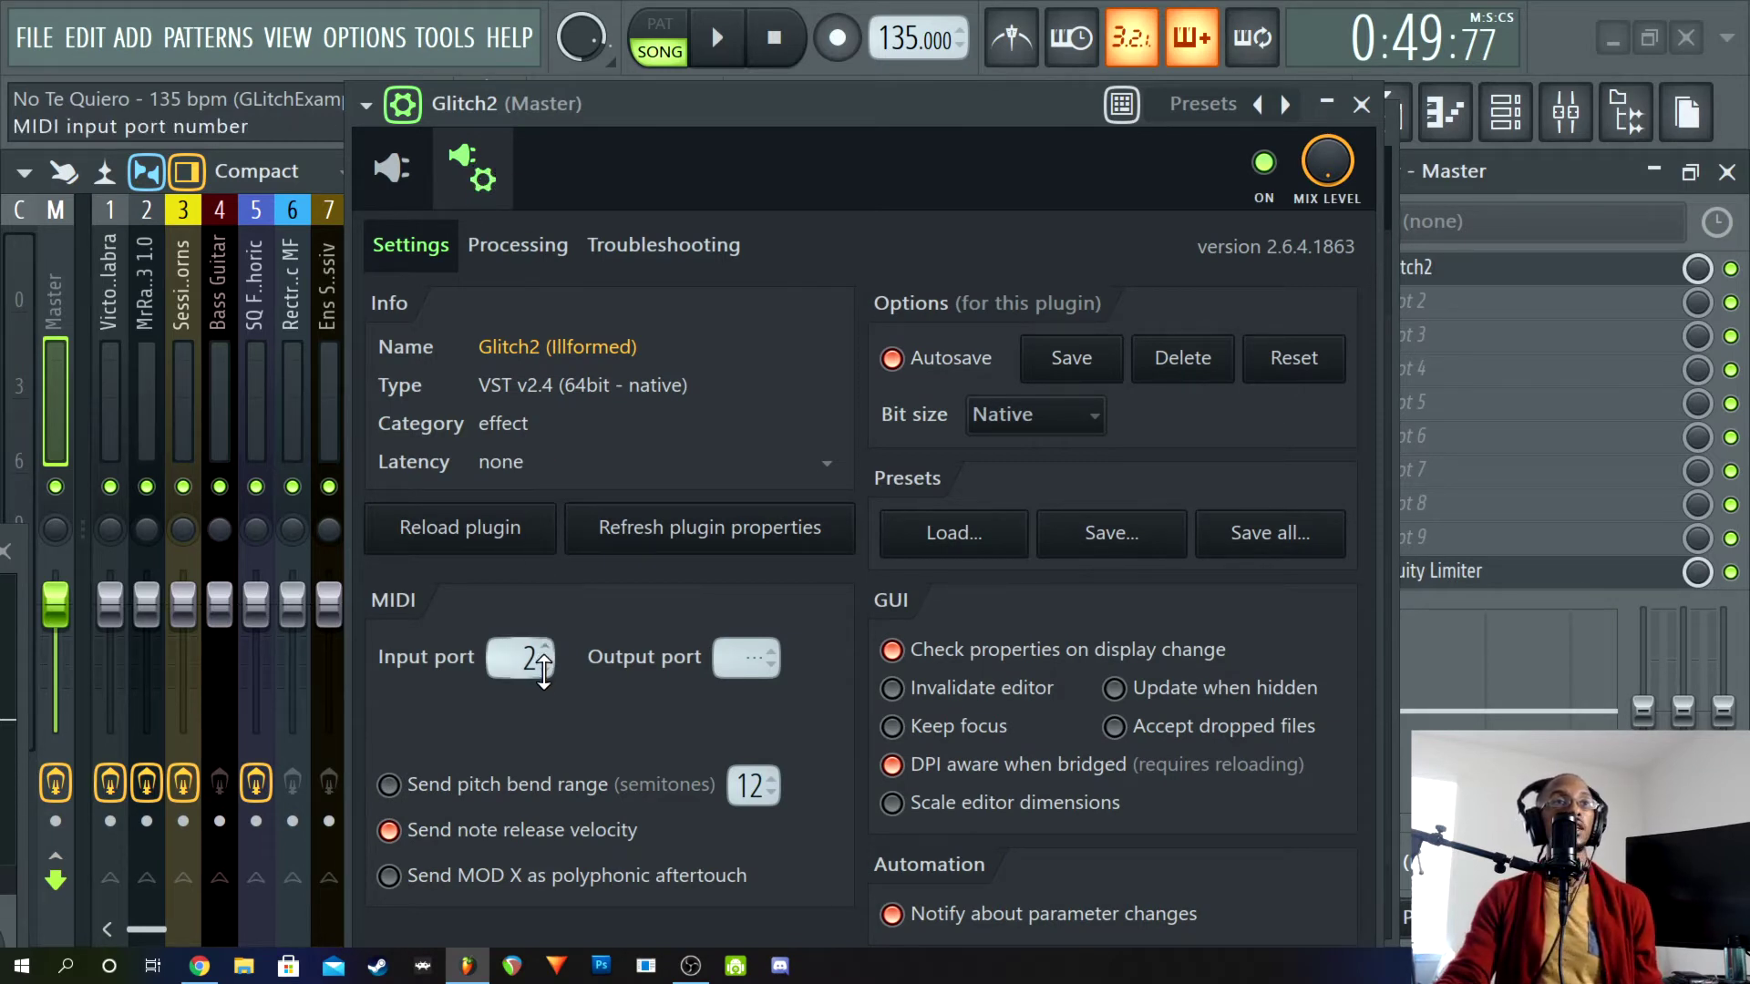
pyautogui.moveTo(534, 658); pyautogui.dragTo(534, 640)
pyautogui.click(392, 167)
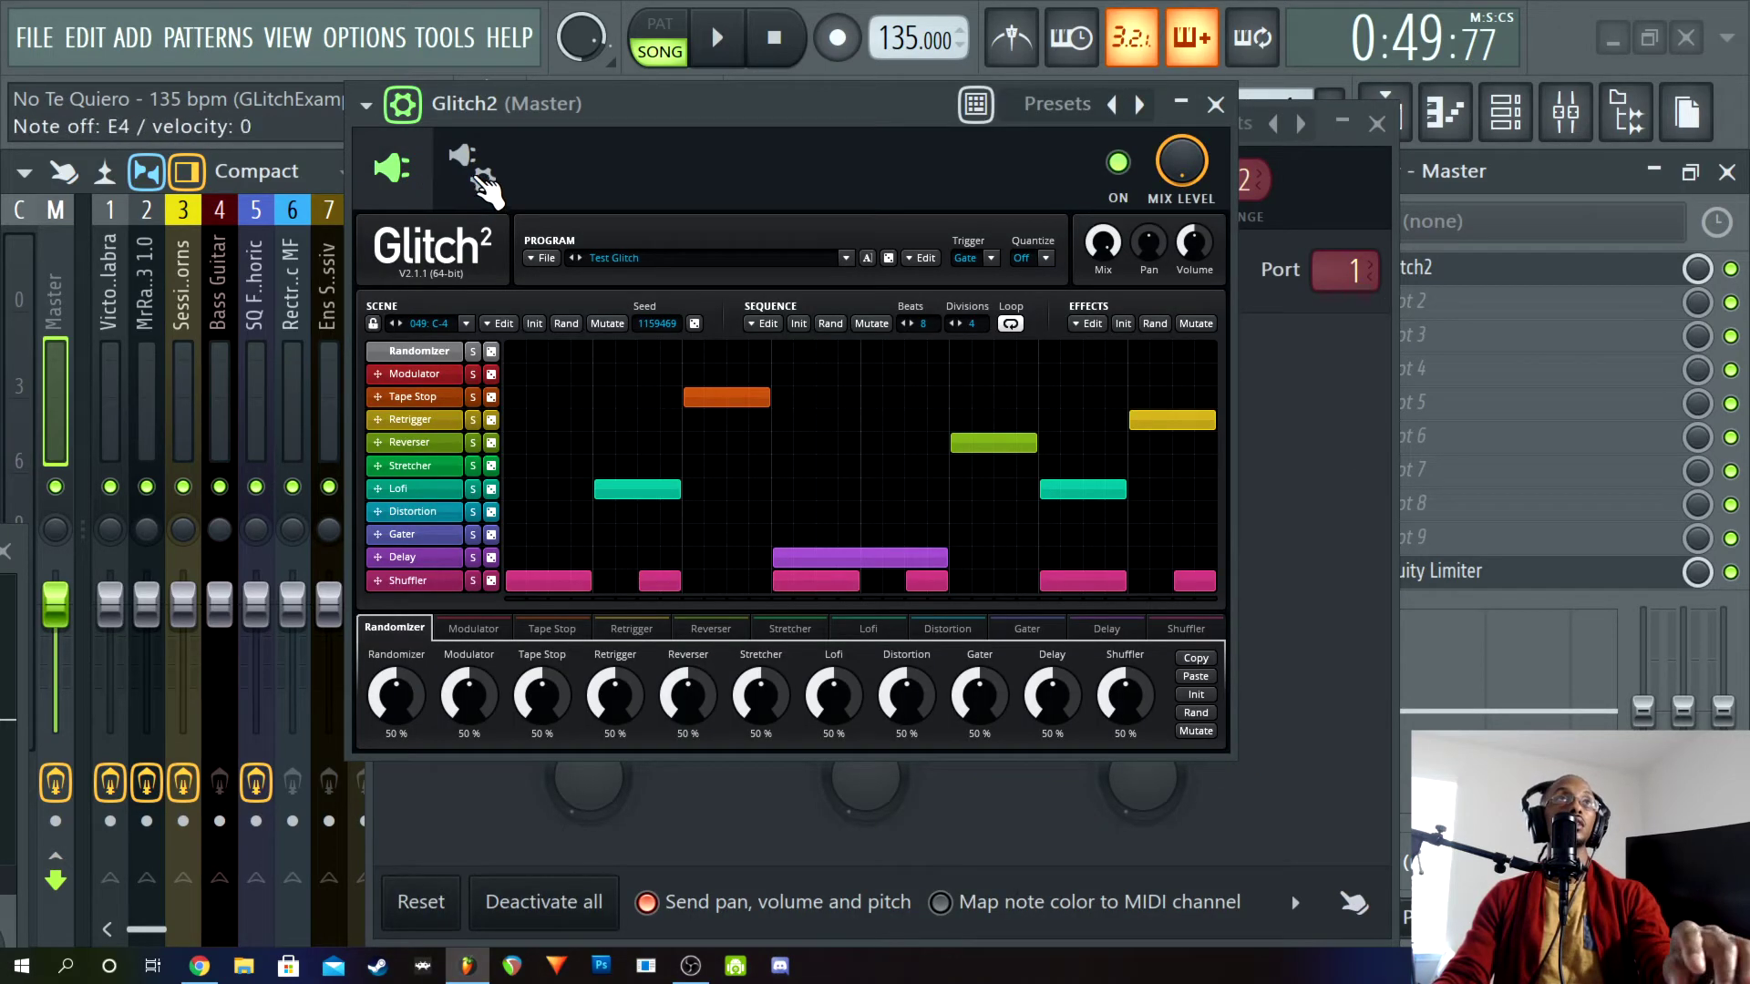
# Set Glitch2's MIDI input and output ports to 1 in the wrapper settings and return to its plugin editor
pyautogui.click(481, 175)
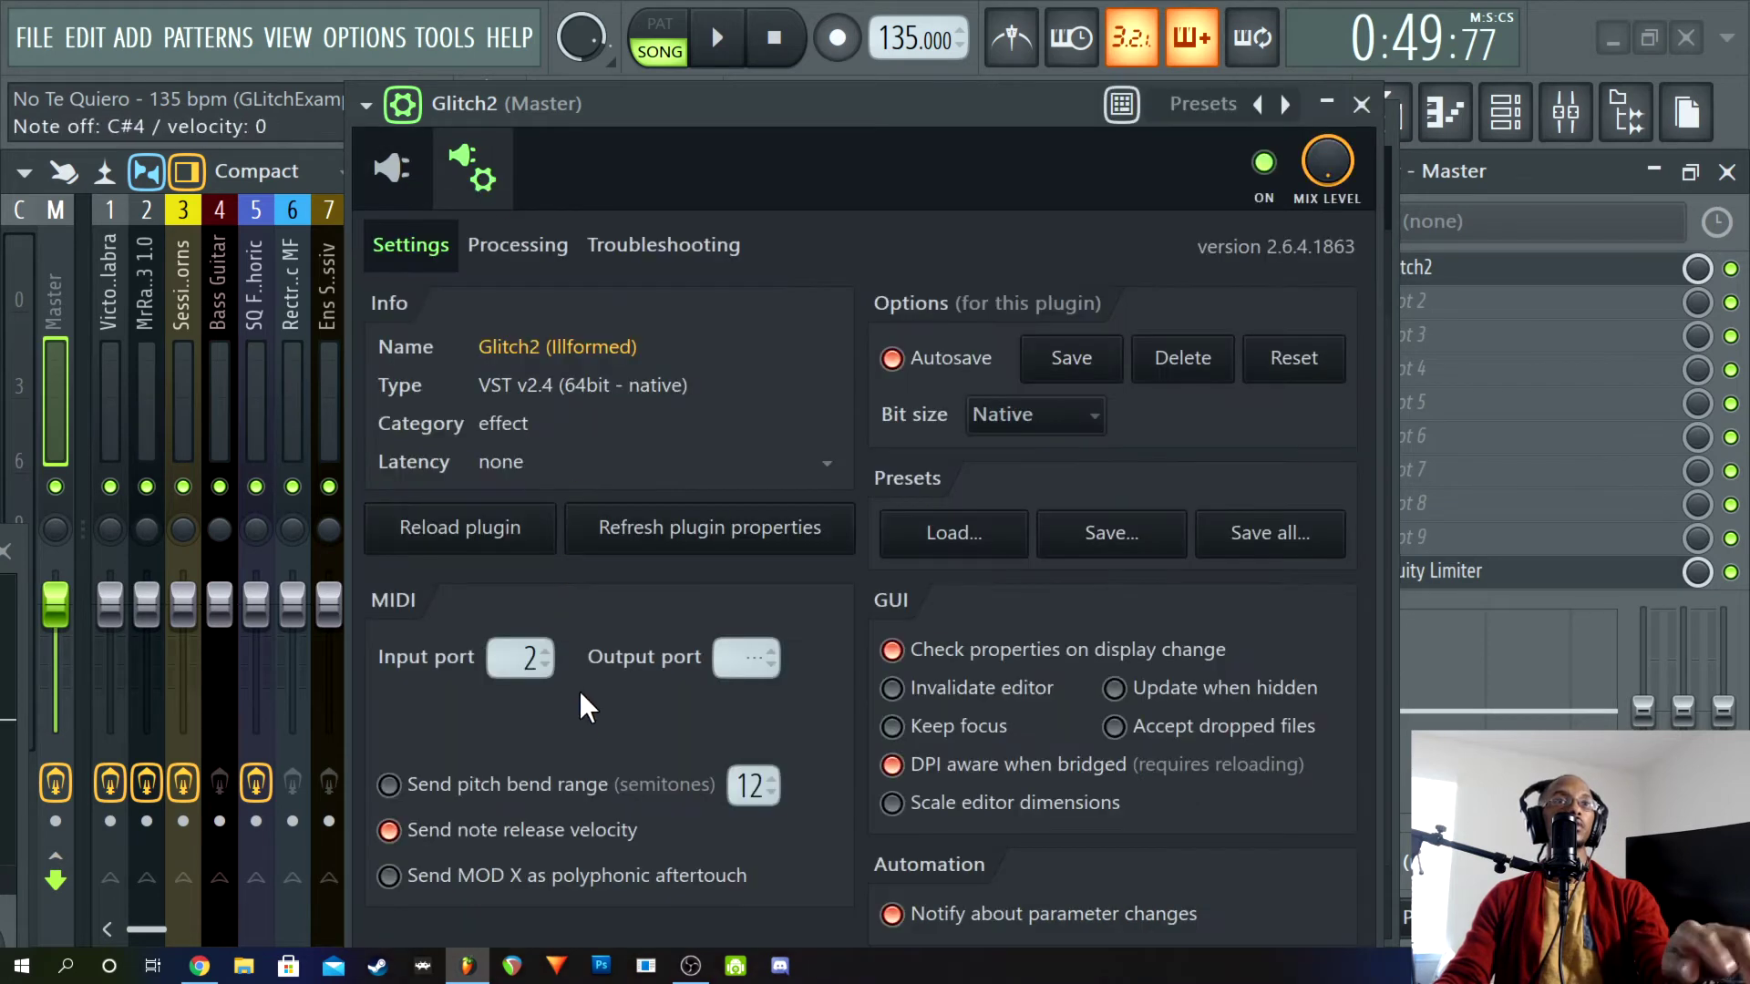
pyautogui.moveTo(745, 658); pyautogui.dragTo(746, 649)
pyautogui.moveTo(521, 658); pyautogui.dragTo(520, 667)
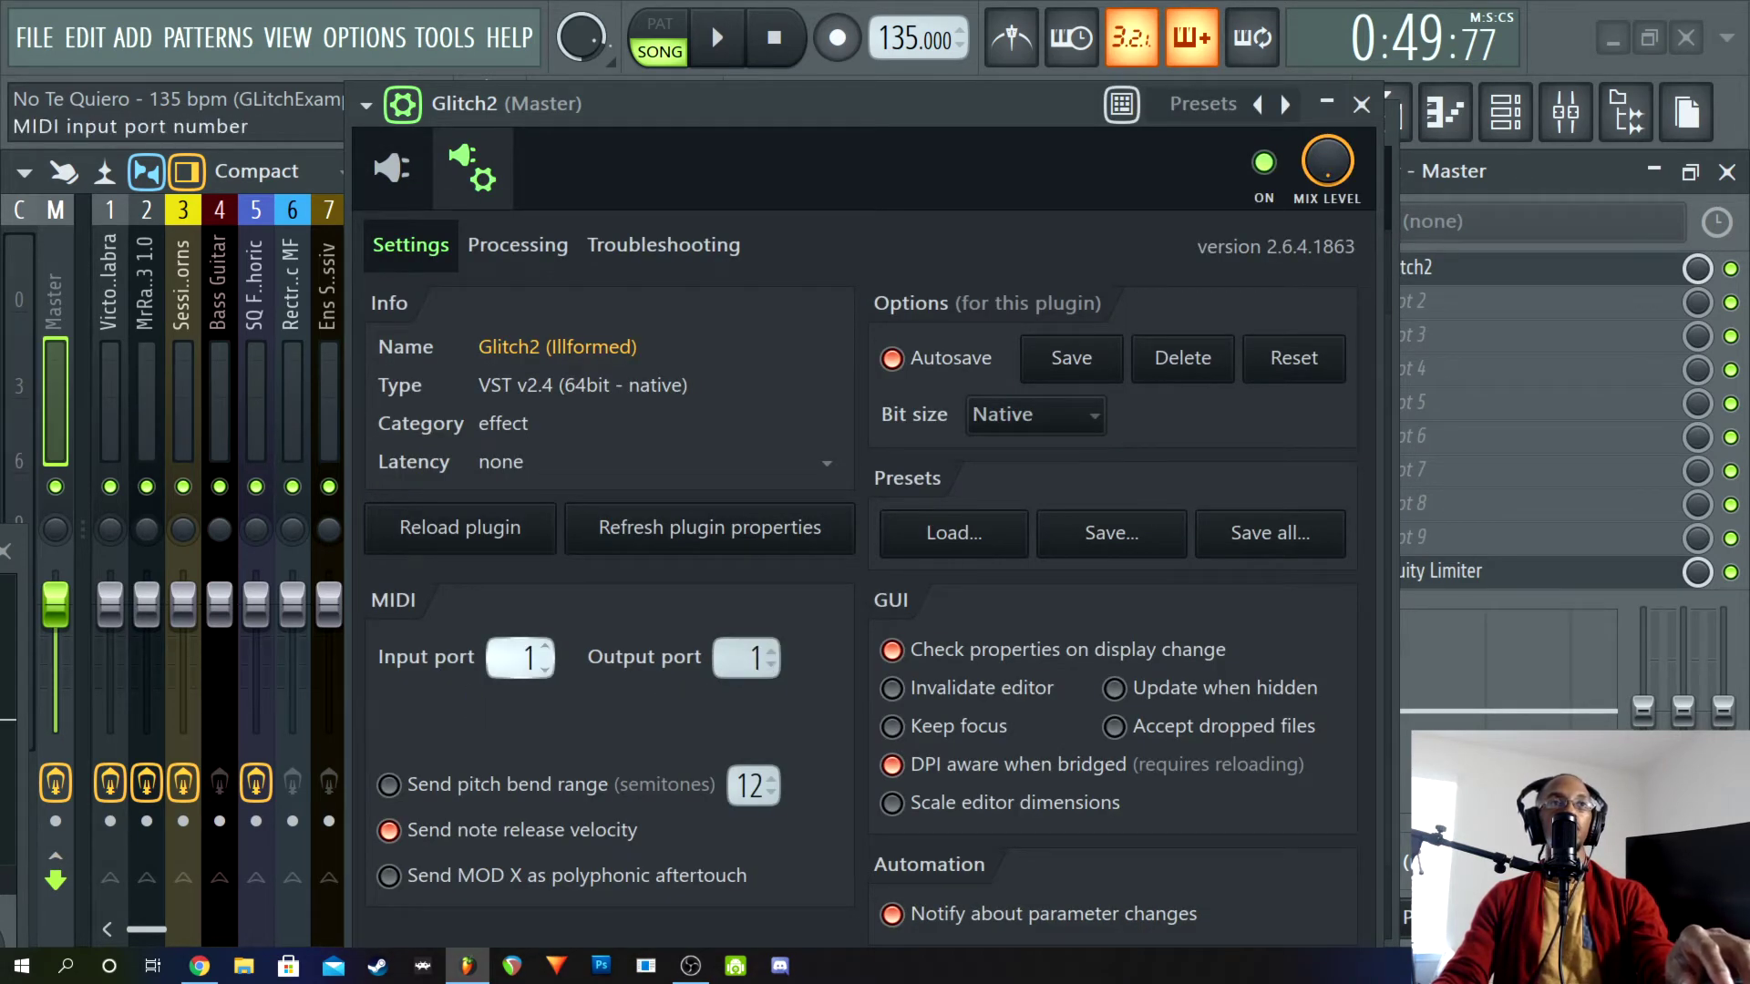
pyautogui.click(392, 172)
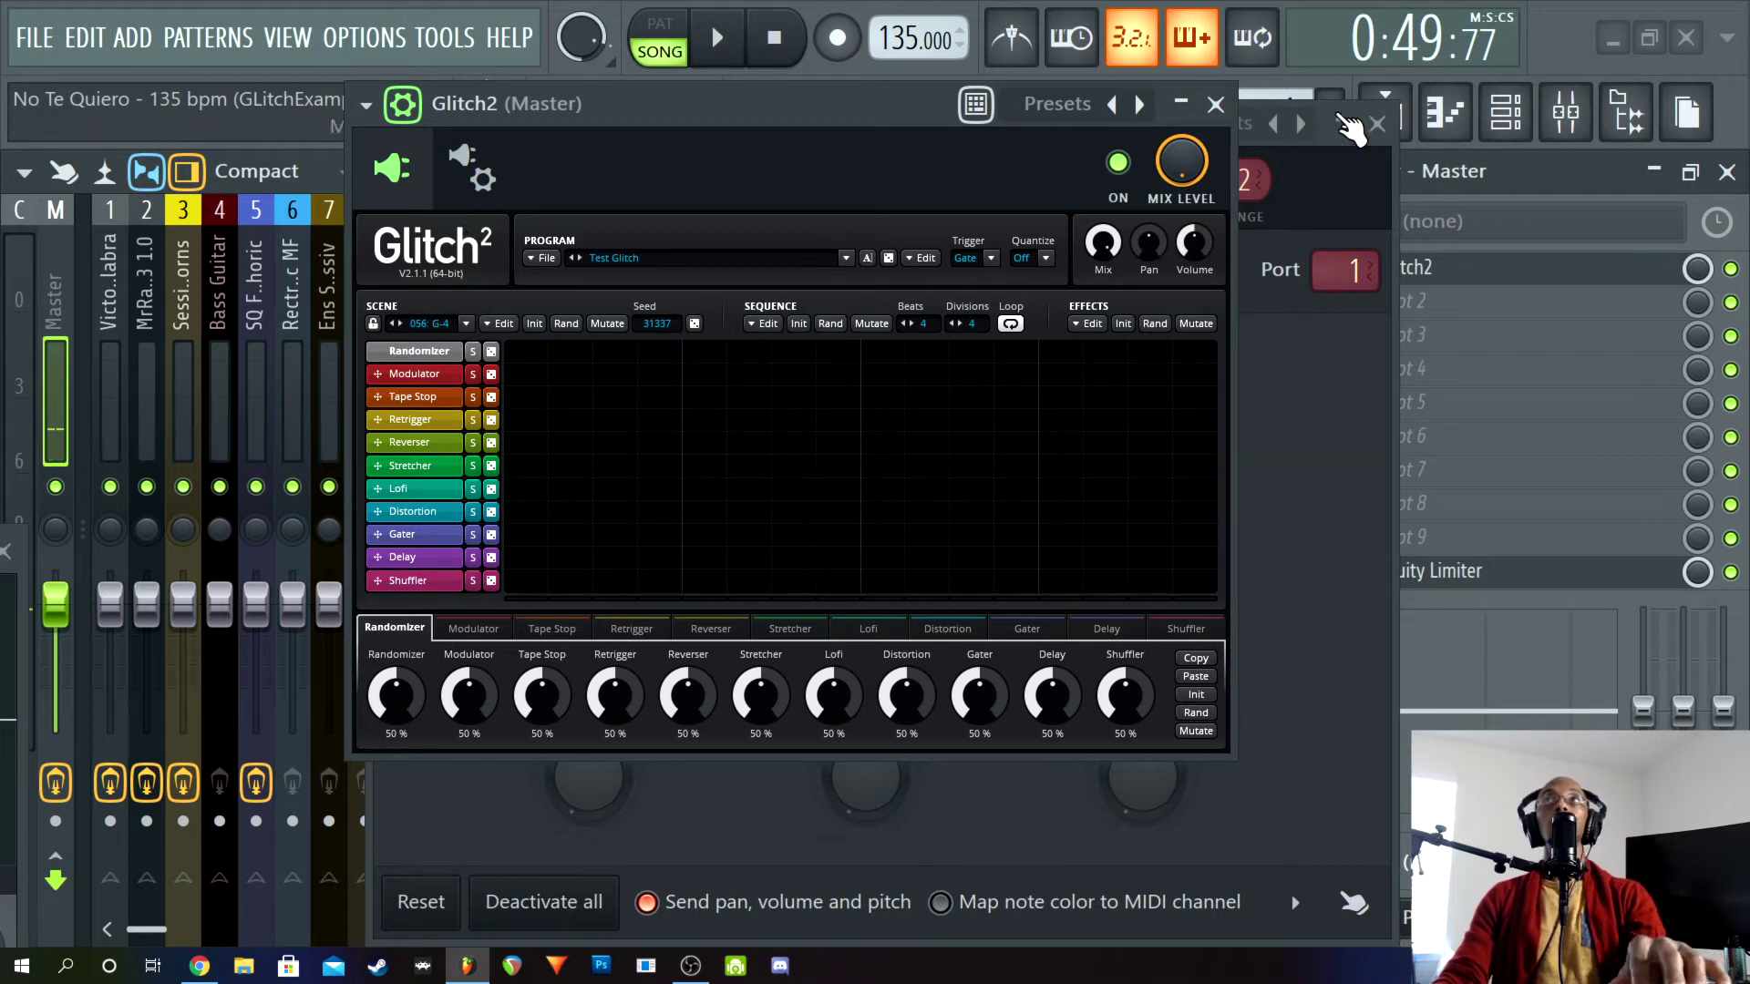
# Close the Glitch2, MIDI Out and mixer windows
pyautogui.click(1216, 104)
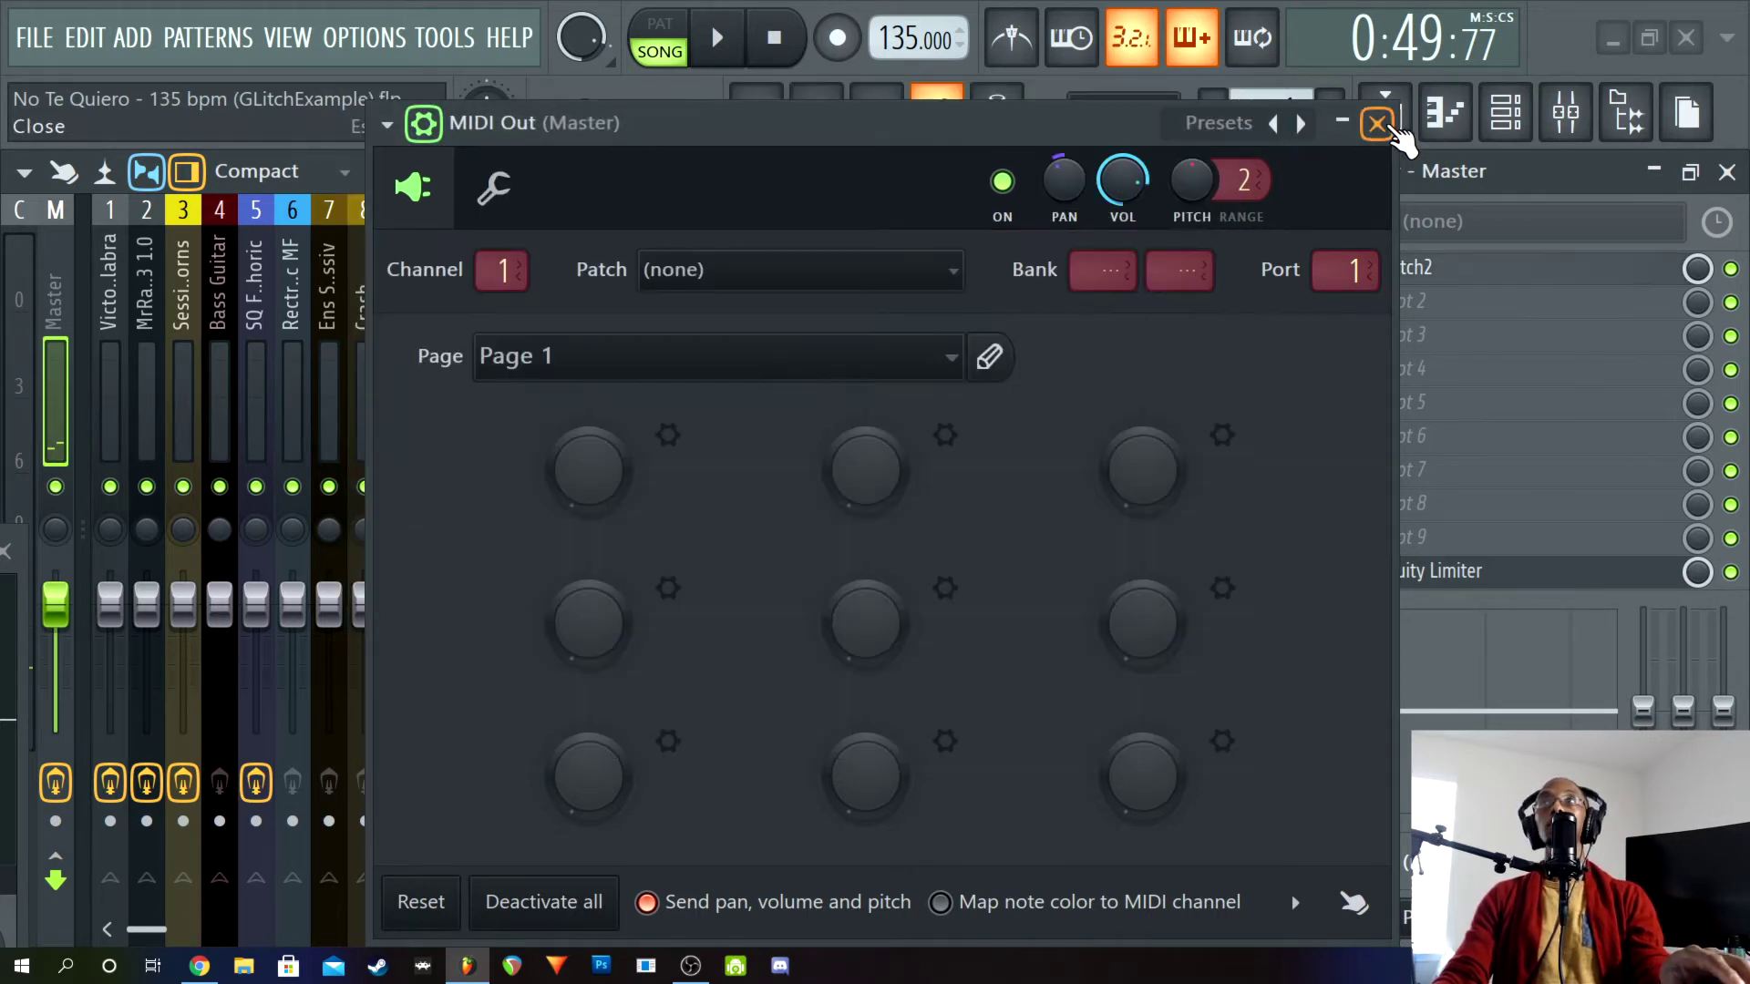
pyautogui.click(1387, 126)
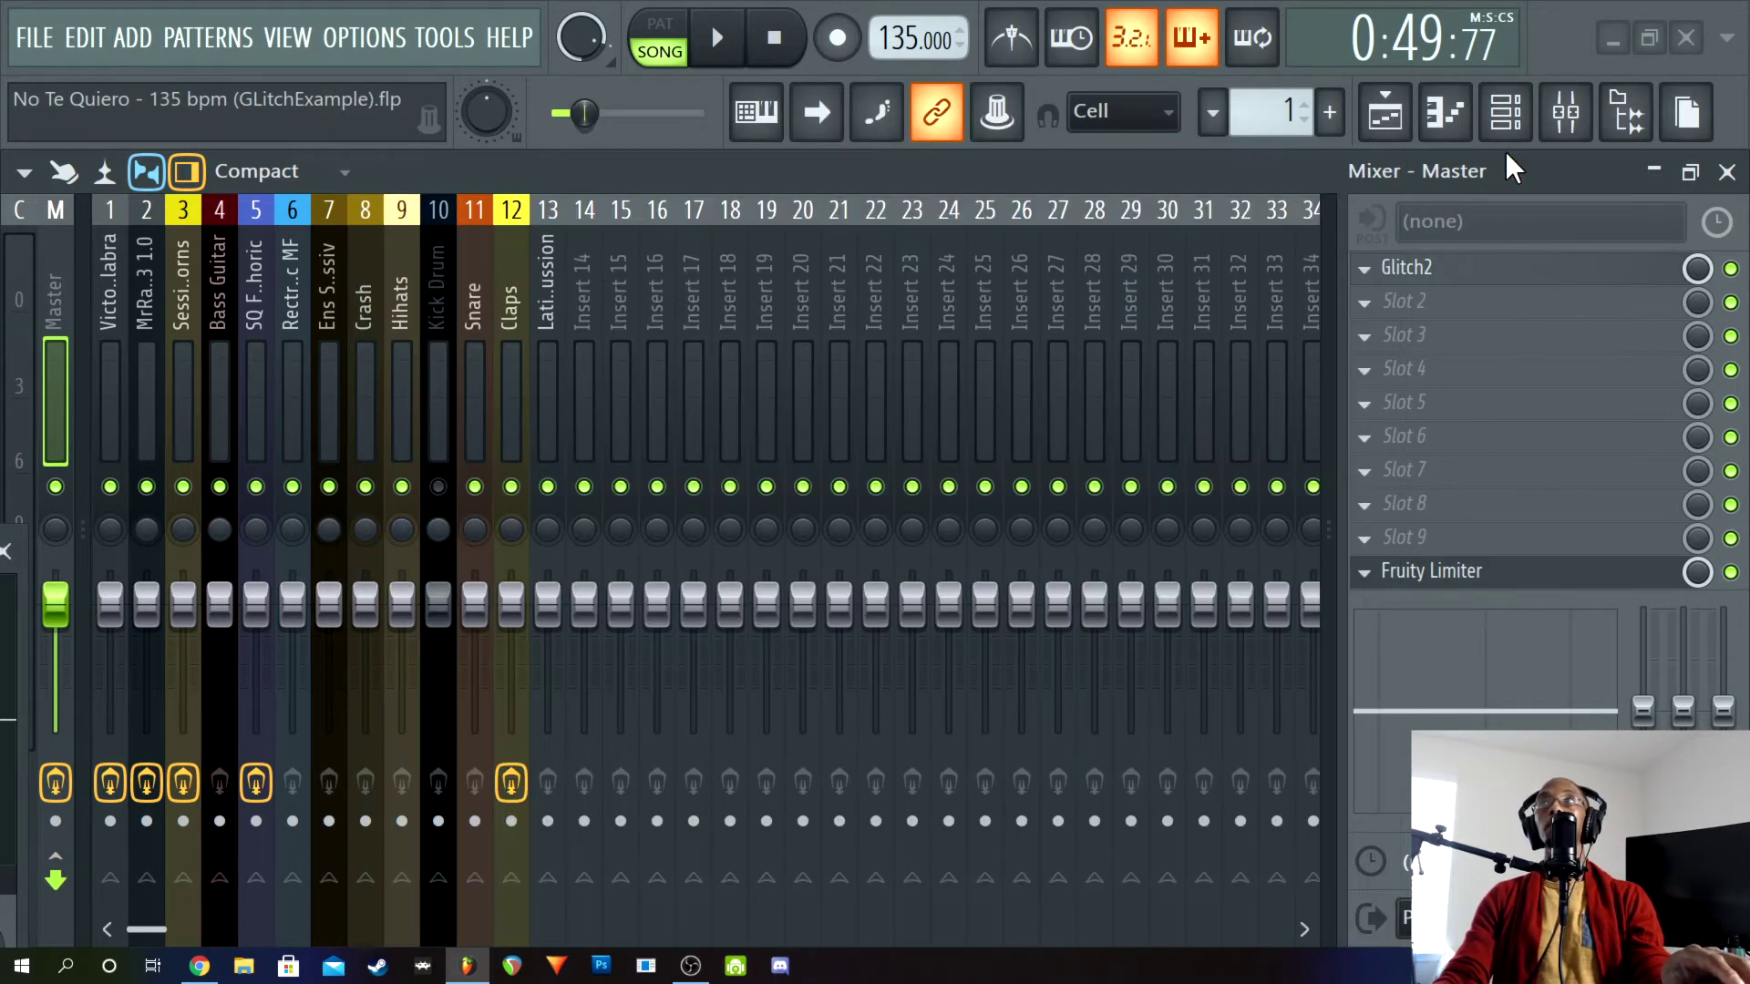
pyautogui.click(1729, 173)
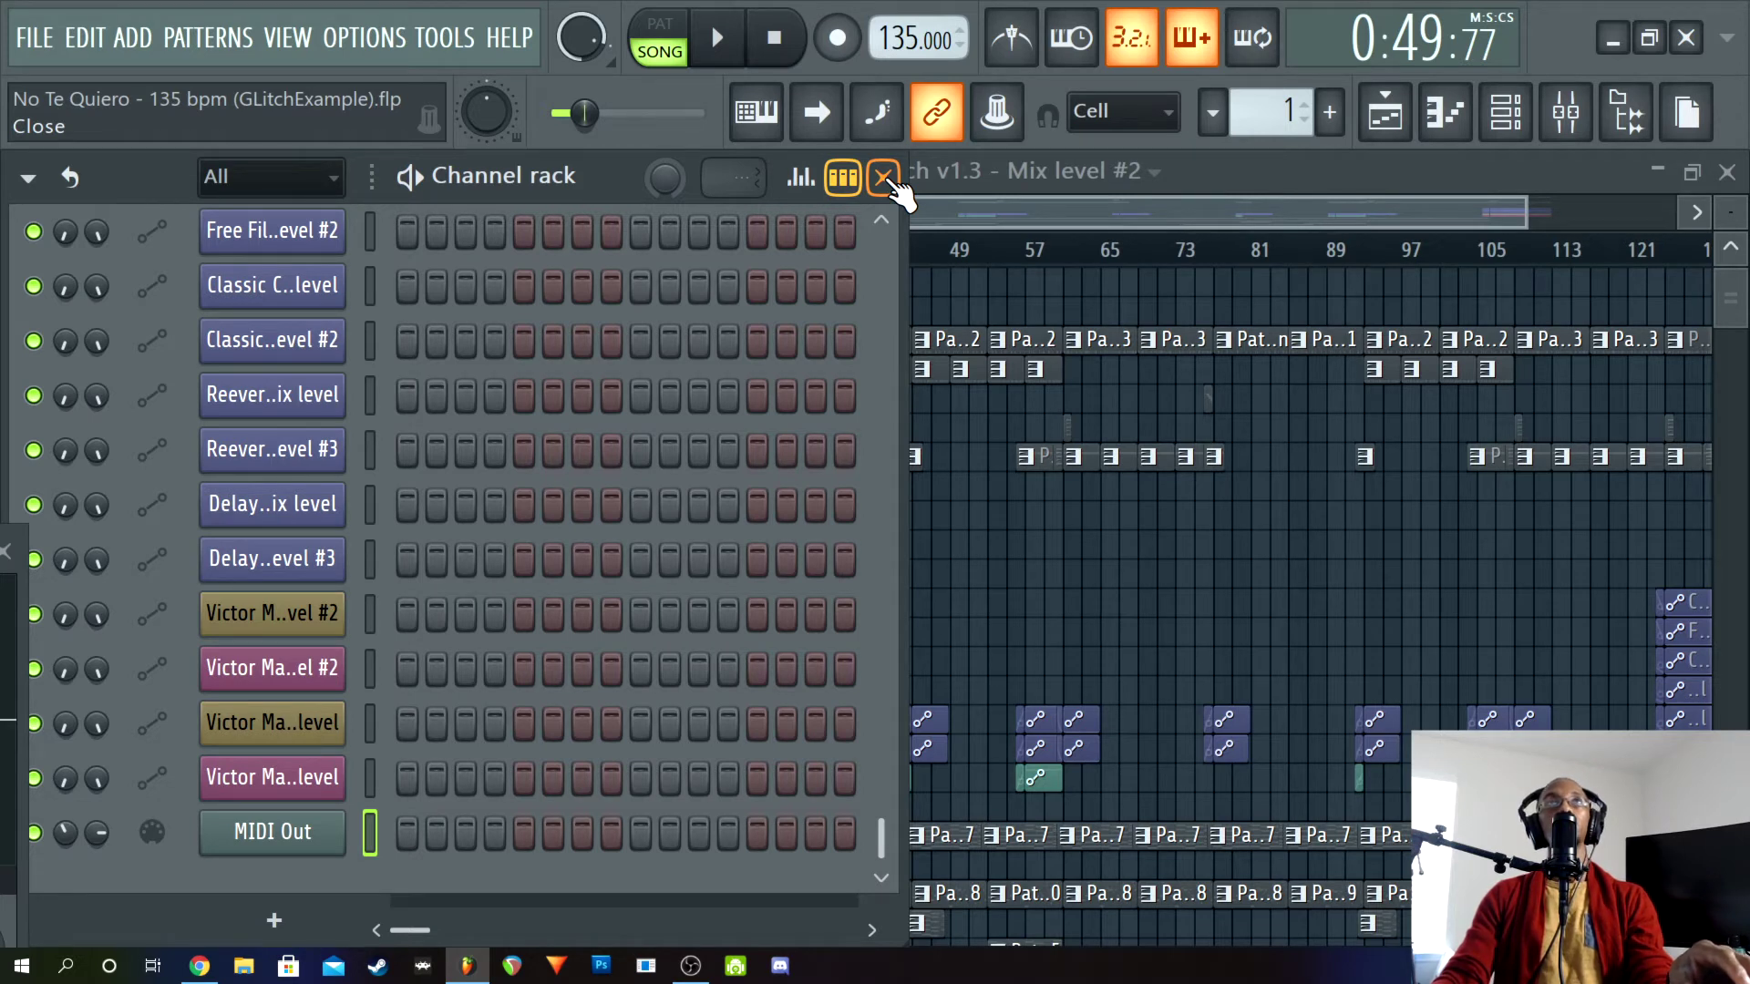
# Review the recording filter and quantize options and recheck the MIDI Out channel's settings
pyautogui.rightClick(826, 32)
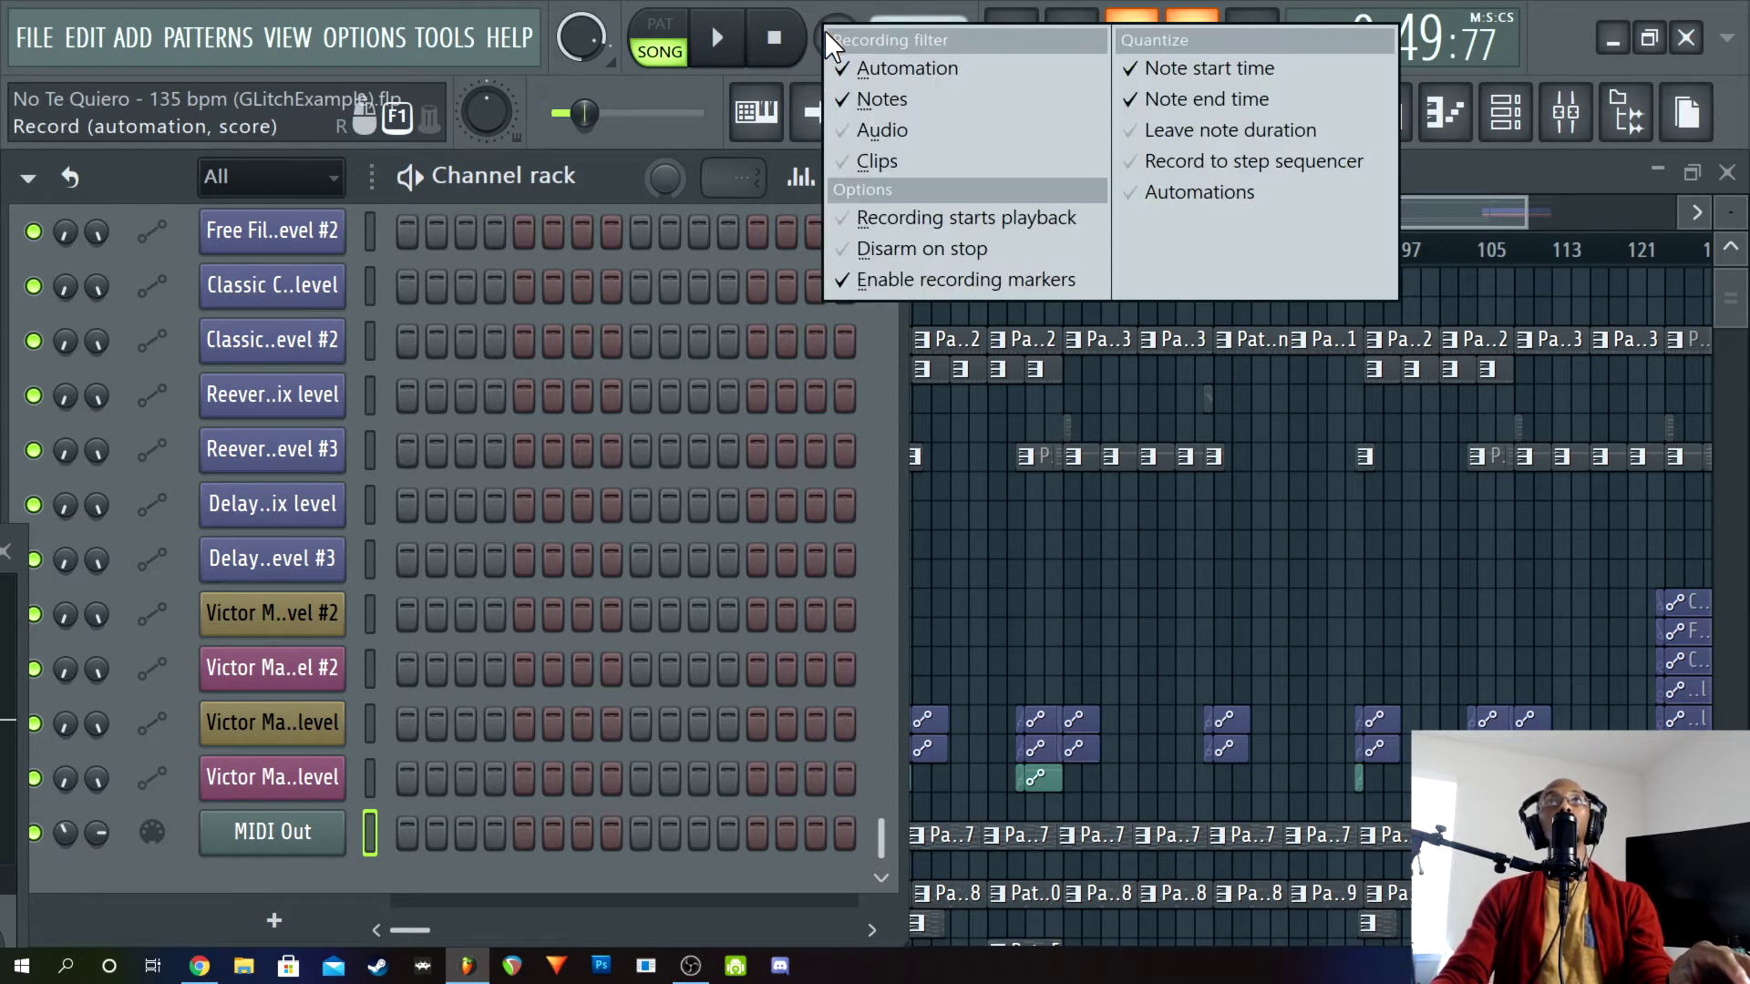
pyautogui.click(249, 827)
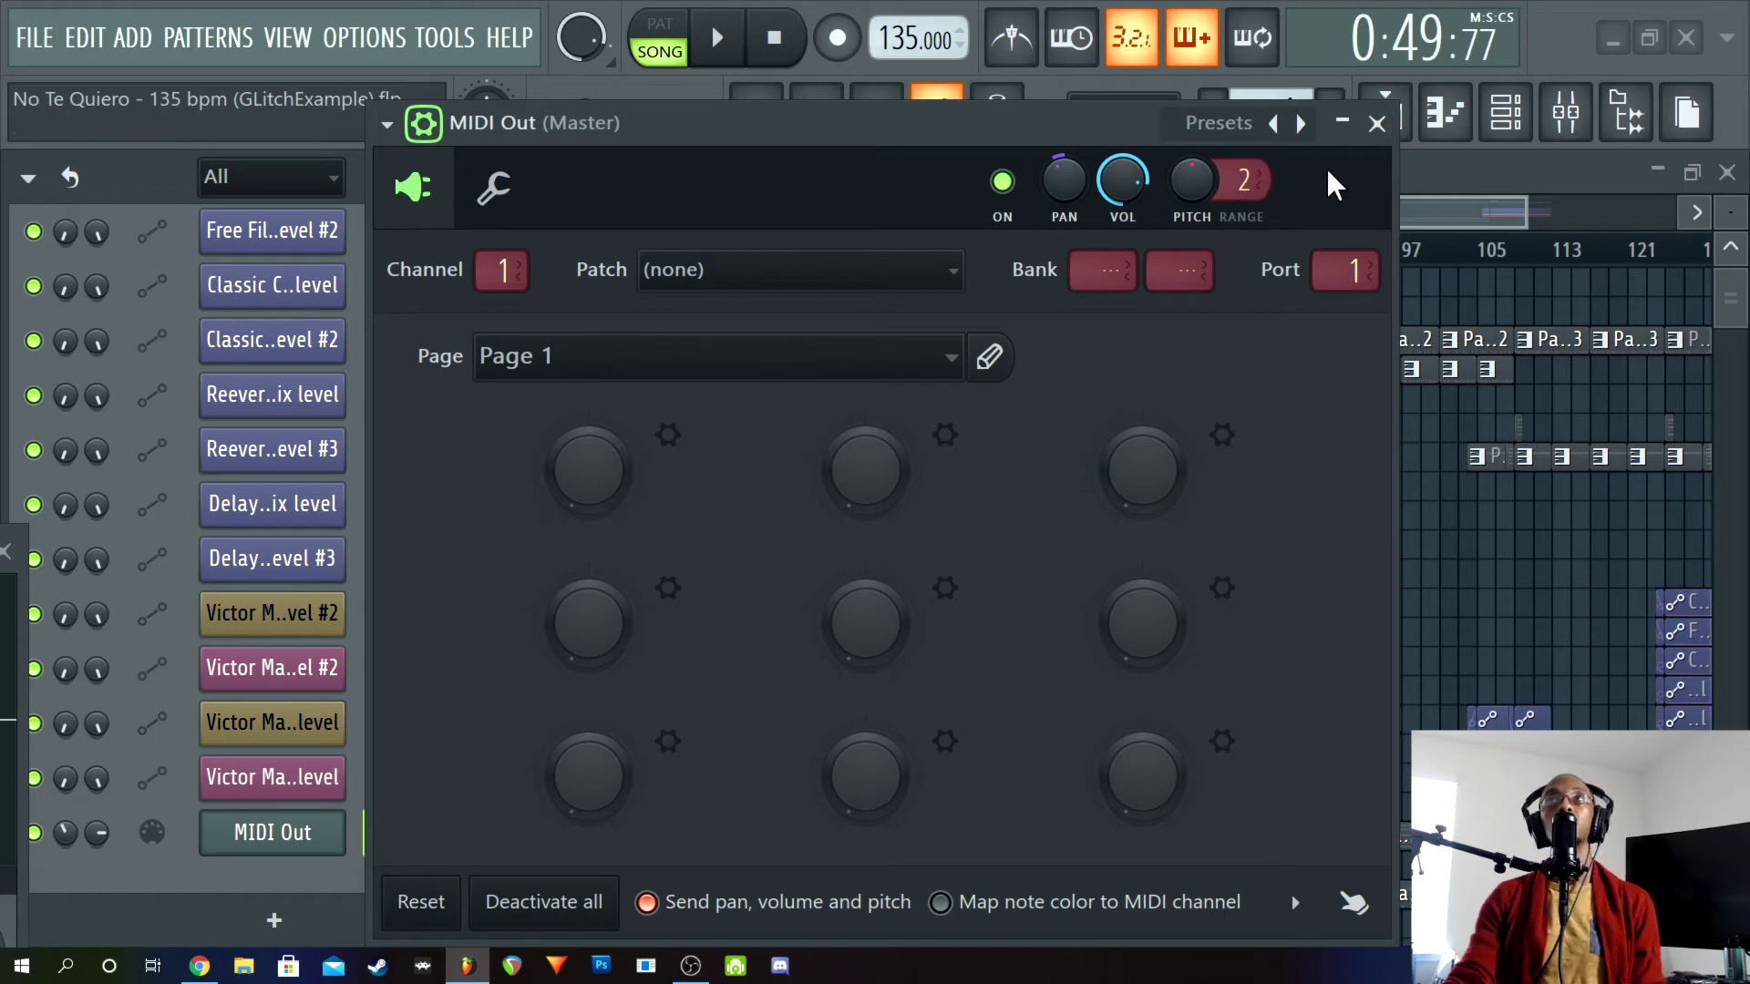
pyautogui.click(1376, 124)
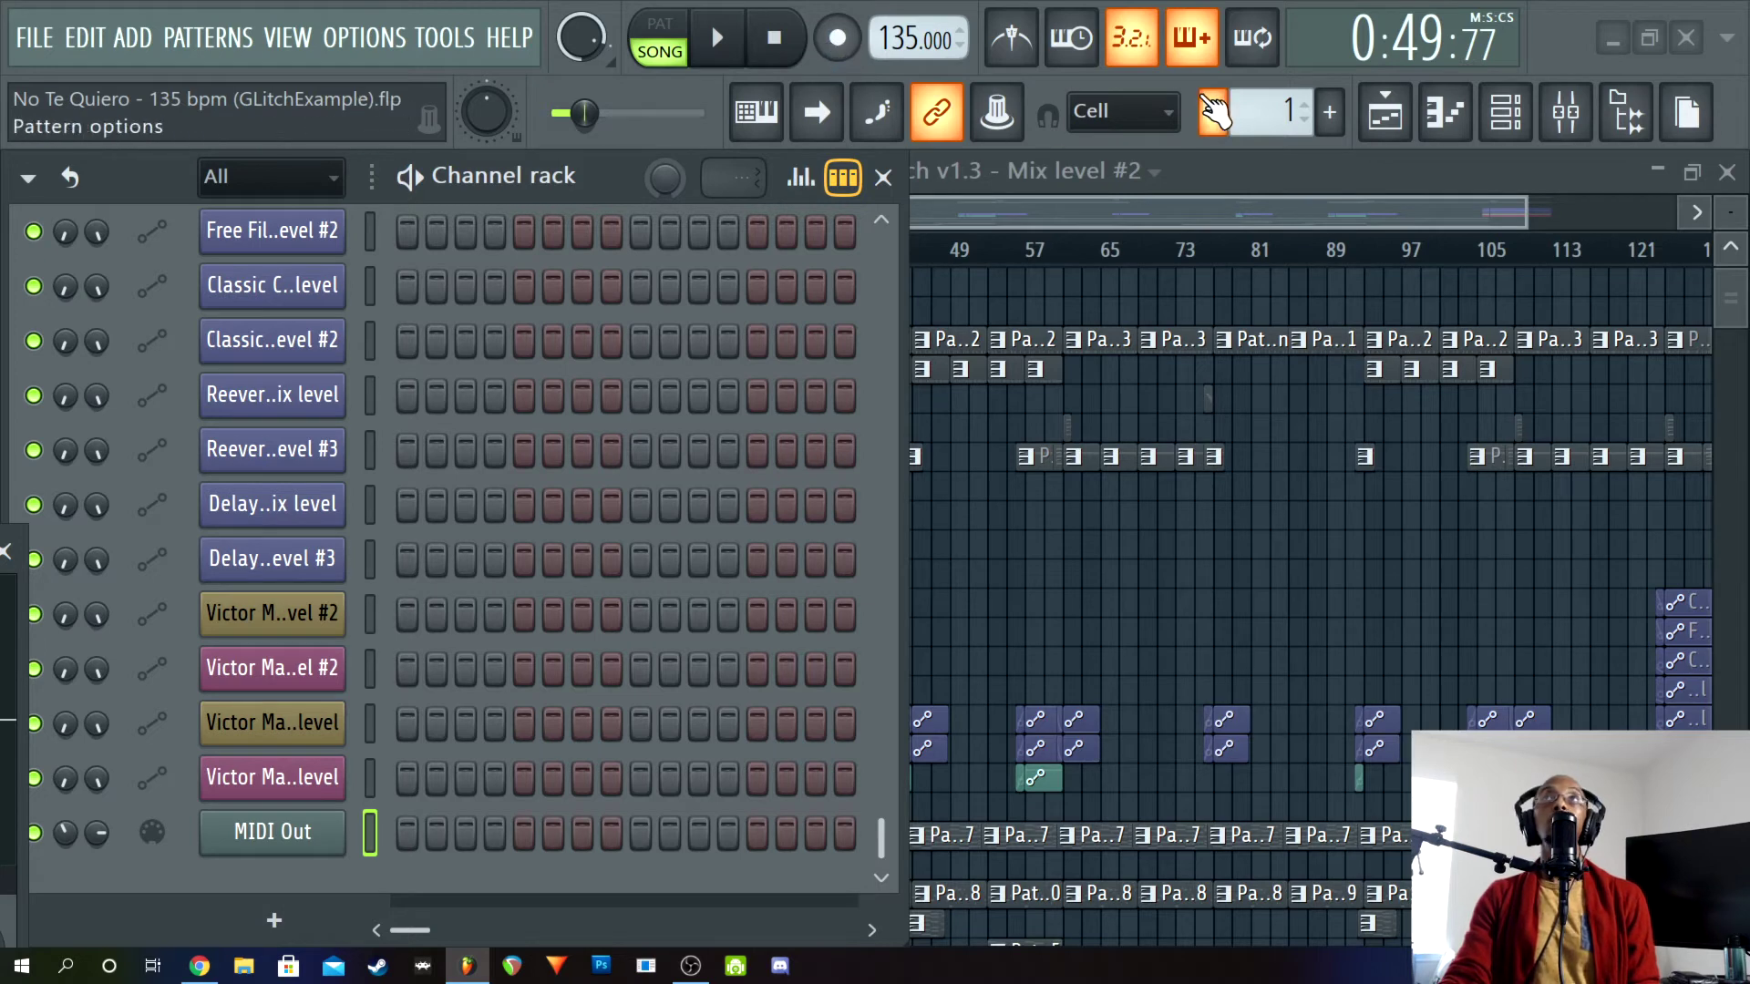
# Set the global snap to (none) and close the channel rack
pyautogui.click(1135, 107)
pyautogui.click(1098, 222)
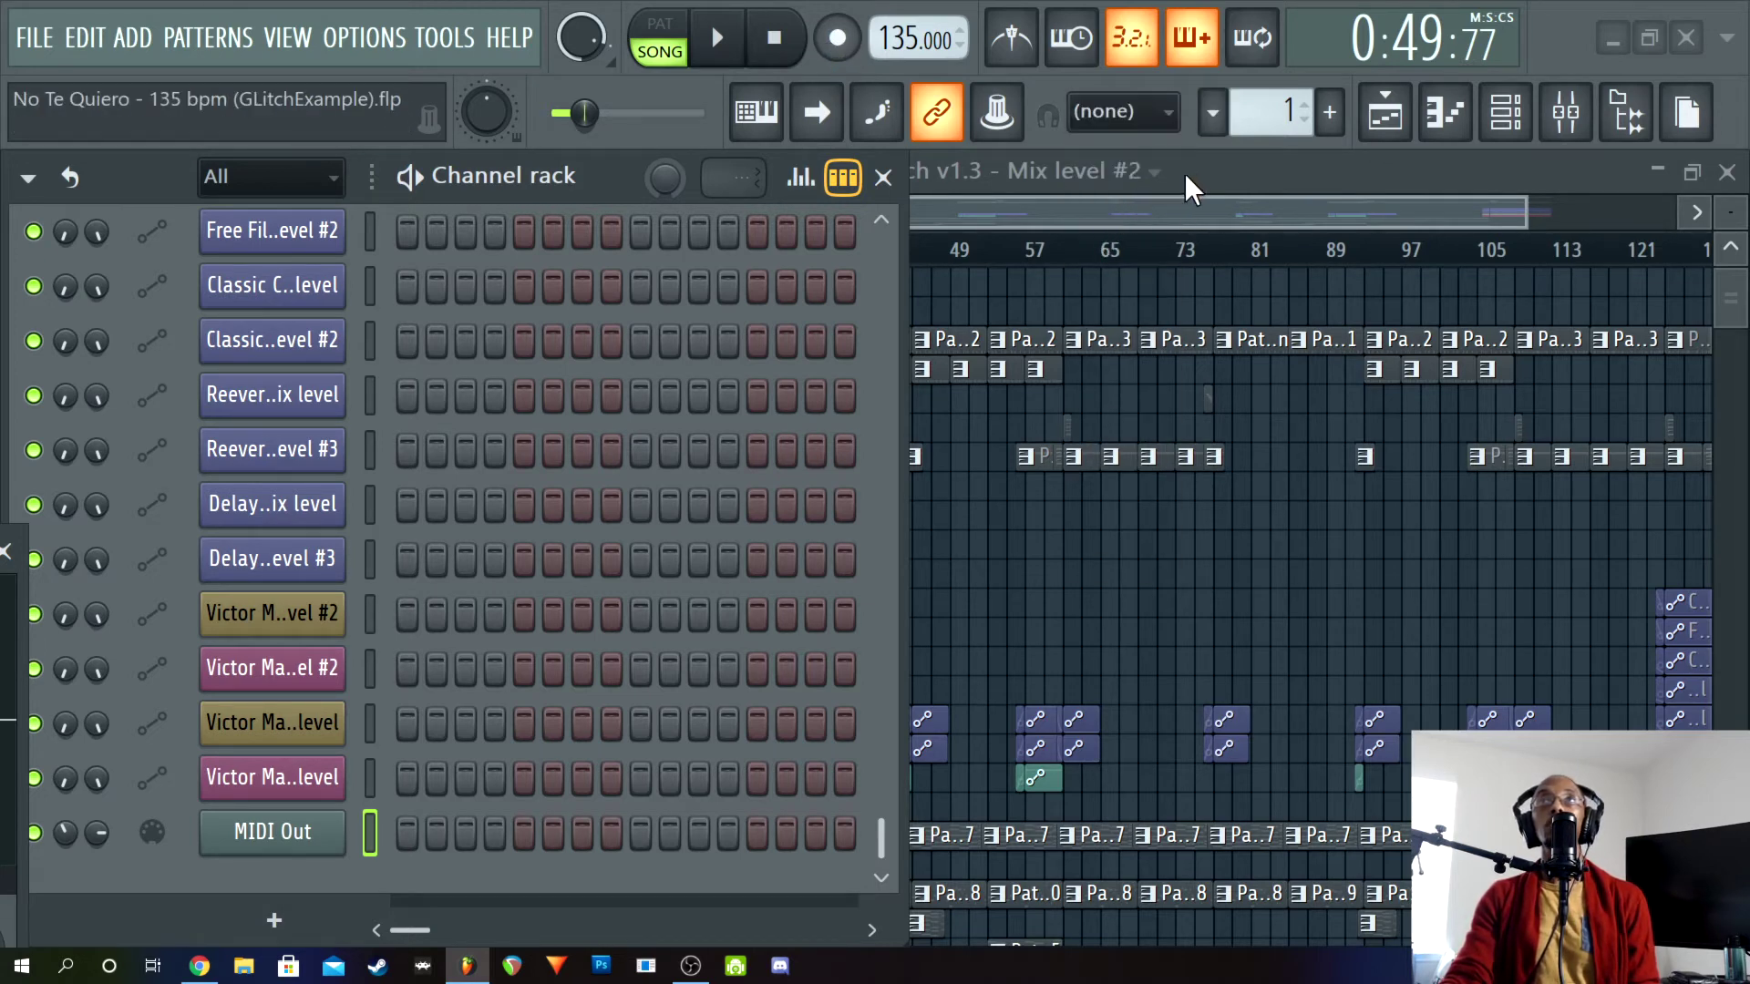
pyautogui.click(883, 179)
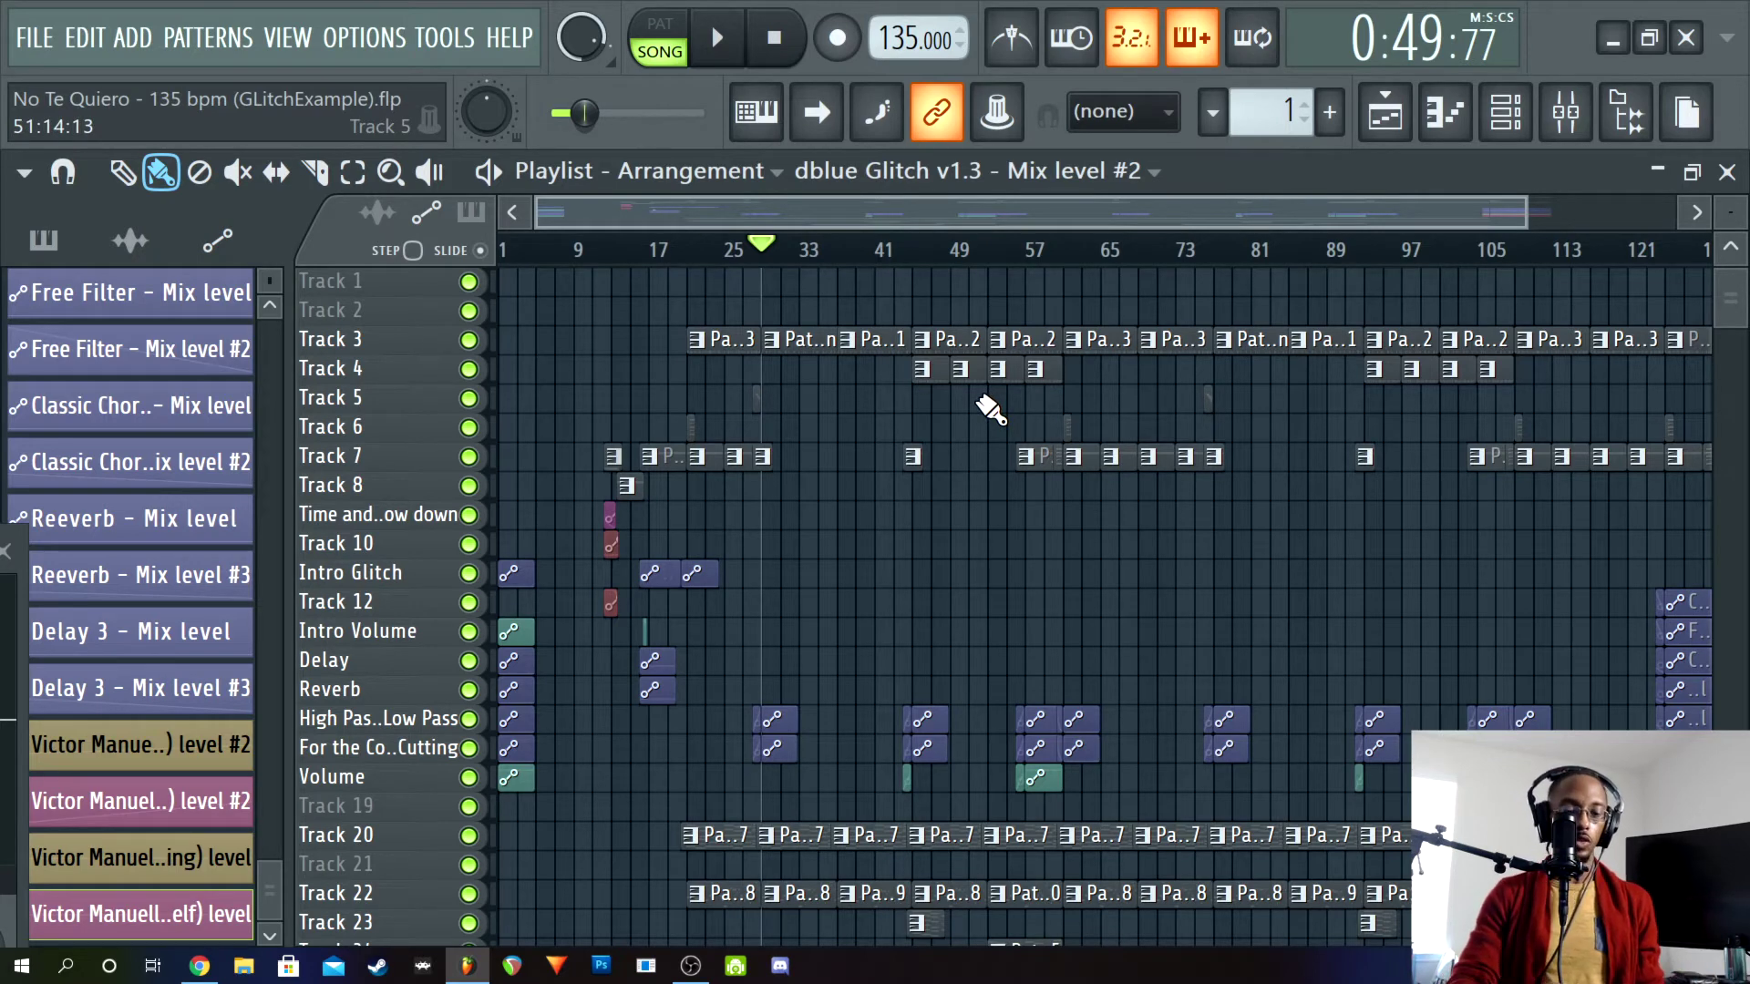
# Open Glitch2 from the Master track, close the mixer and place the plugin window over the playlist
pyautogui.press('F9')
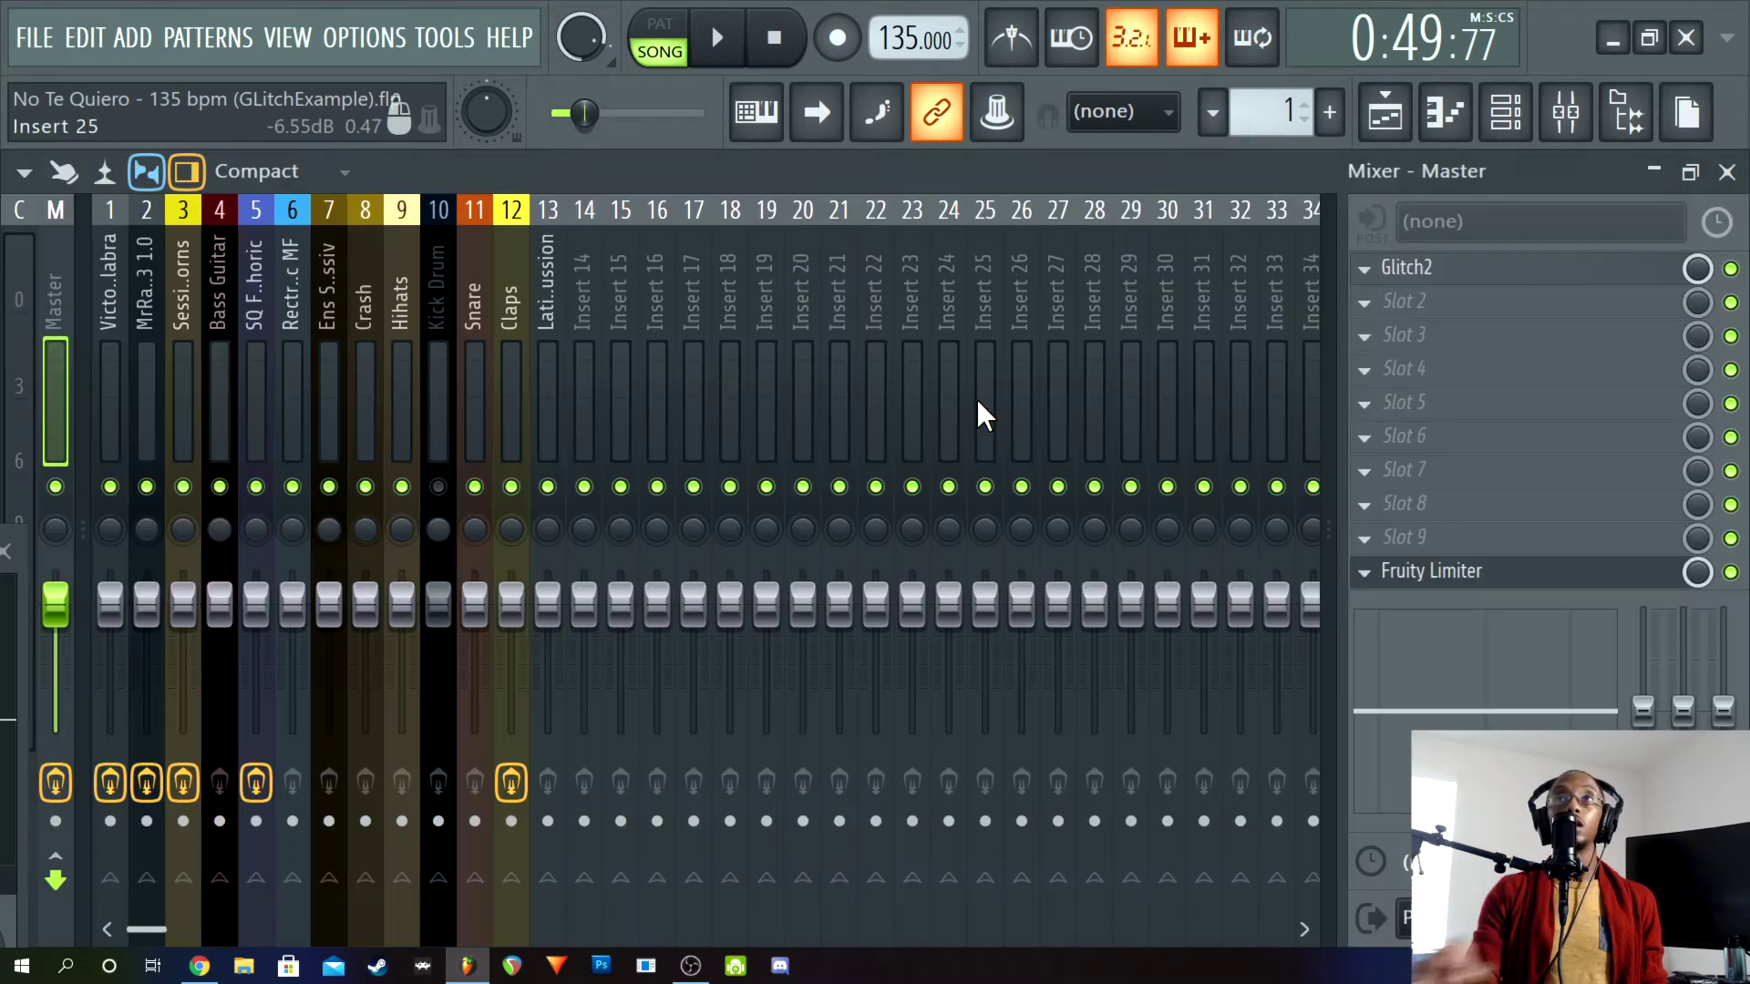
pyautogui.click(1552, 274)
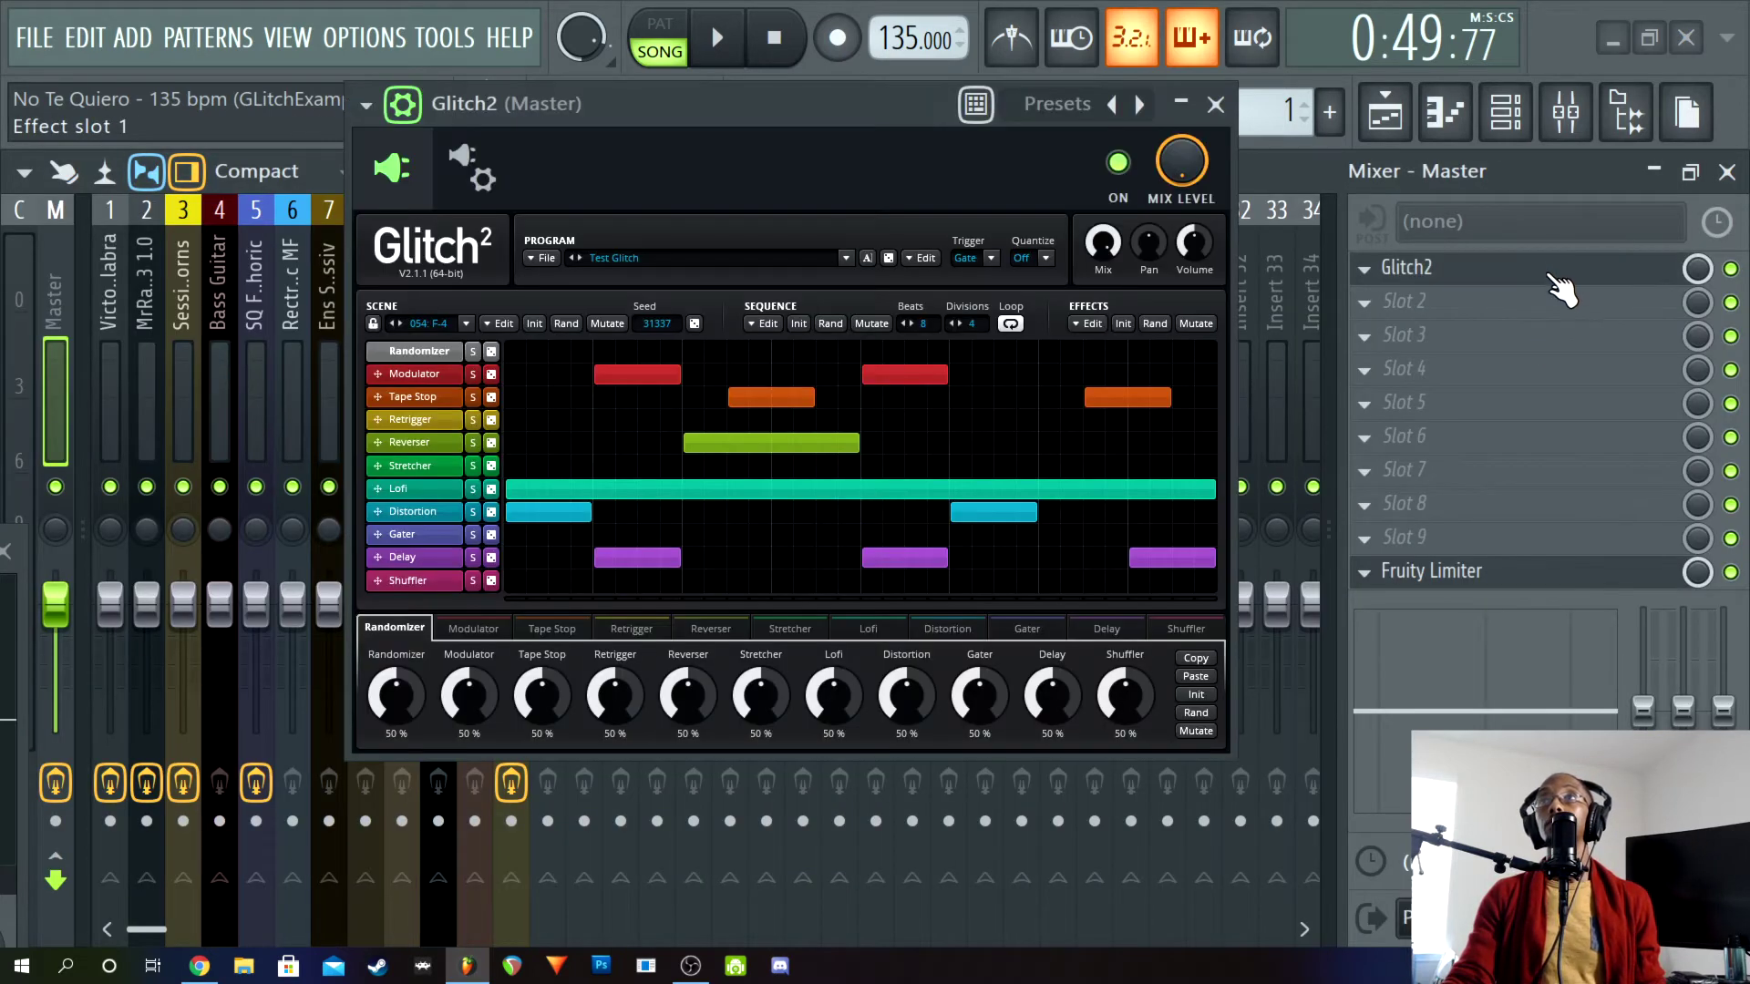
pyautogui.click(1727, 171)
pyautogui.moveTo(694, 107); pyautogui.dragTo(1148, 251)
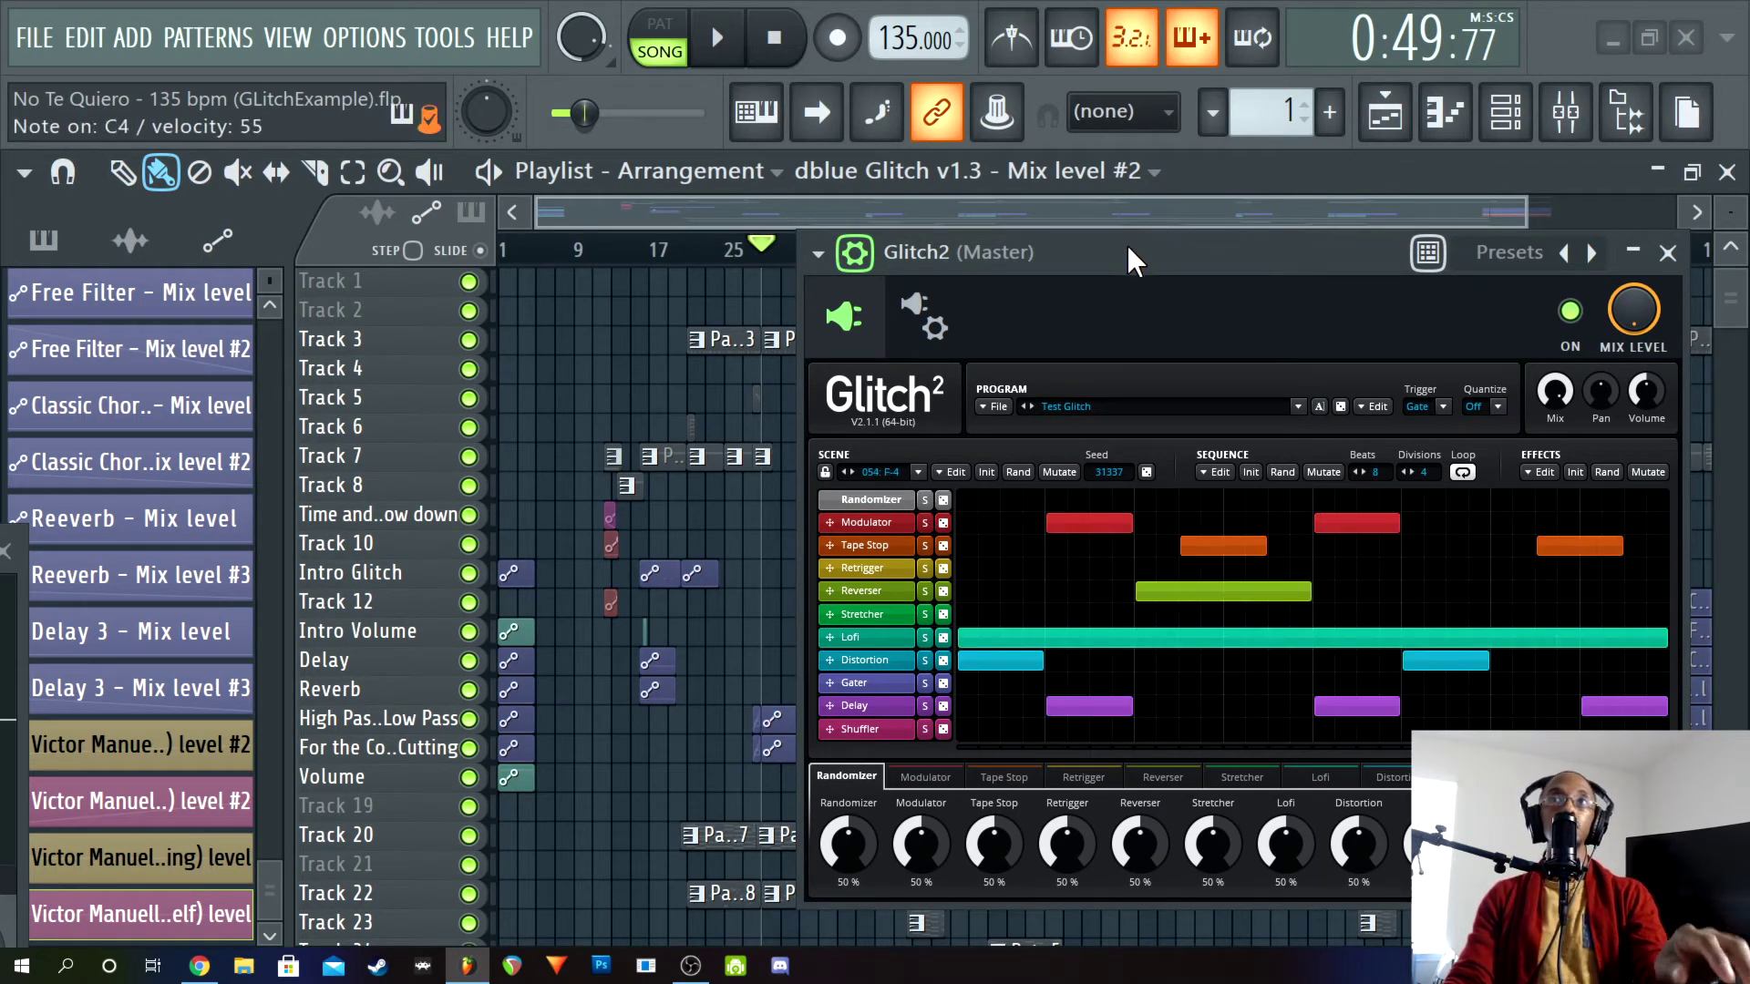
# Arm recording and run the song while triggering Glitch2 scenes from the MIDI keyboard, then pause playback
pyautogui.click(839, 38)
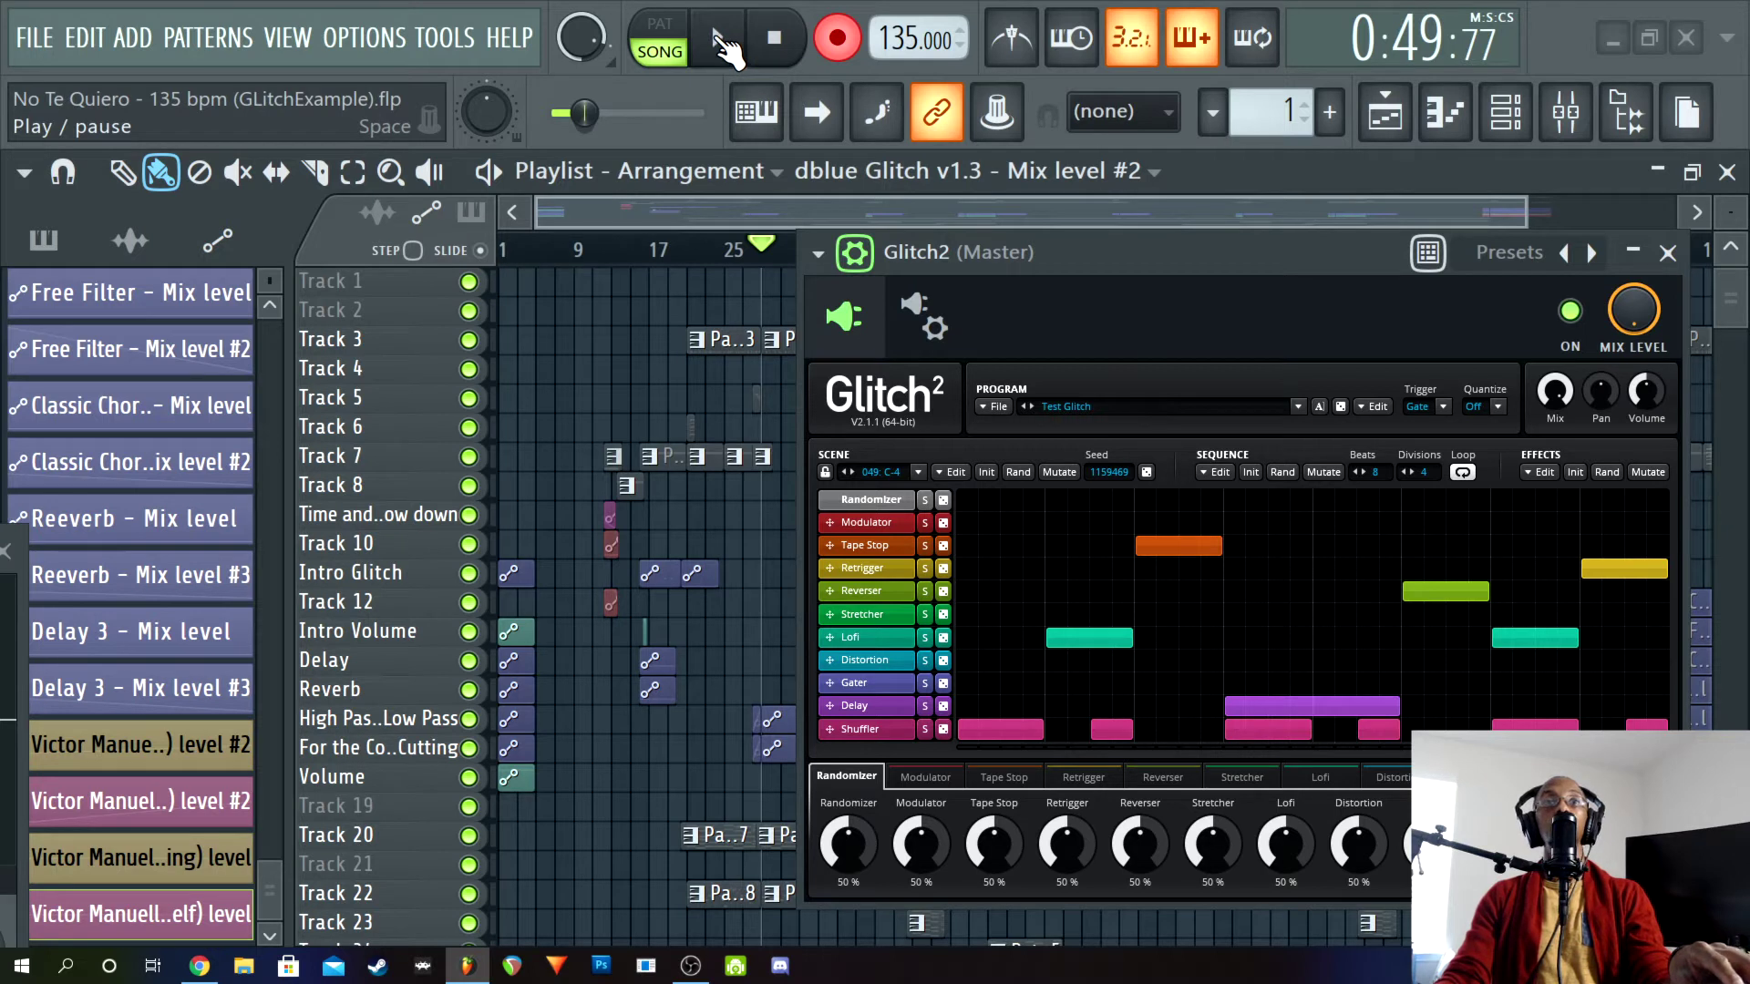
pyautogui.click(719, 40)
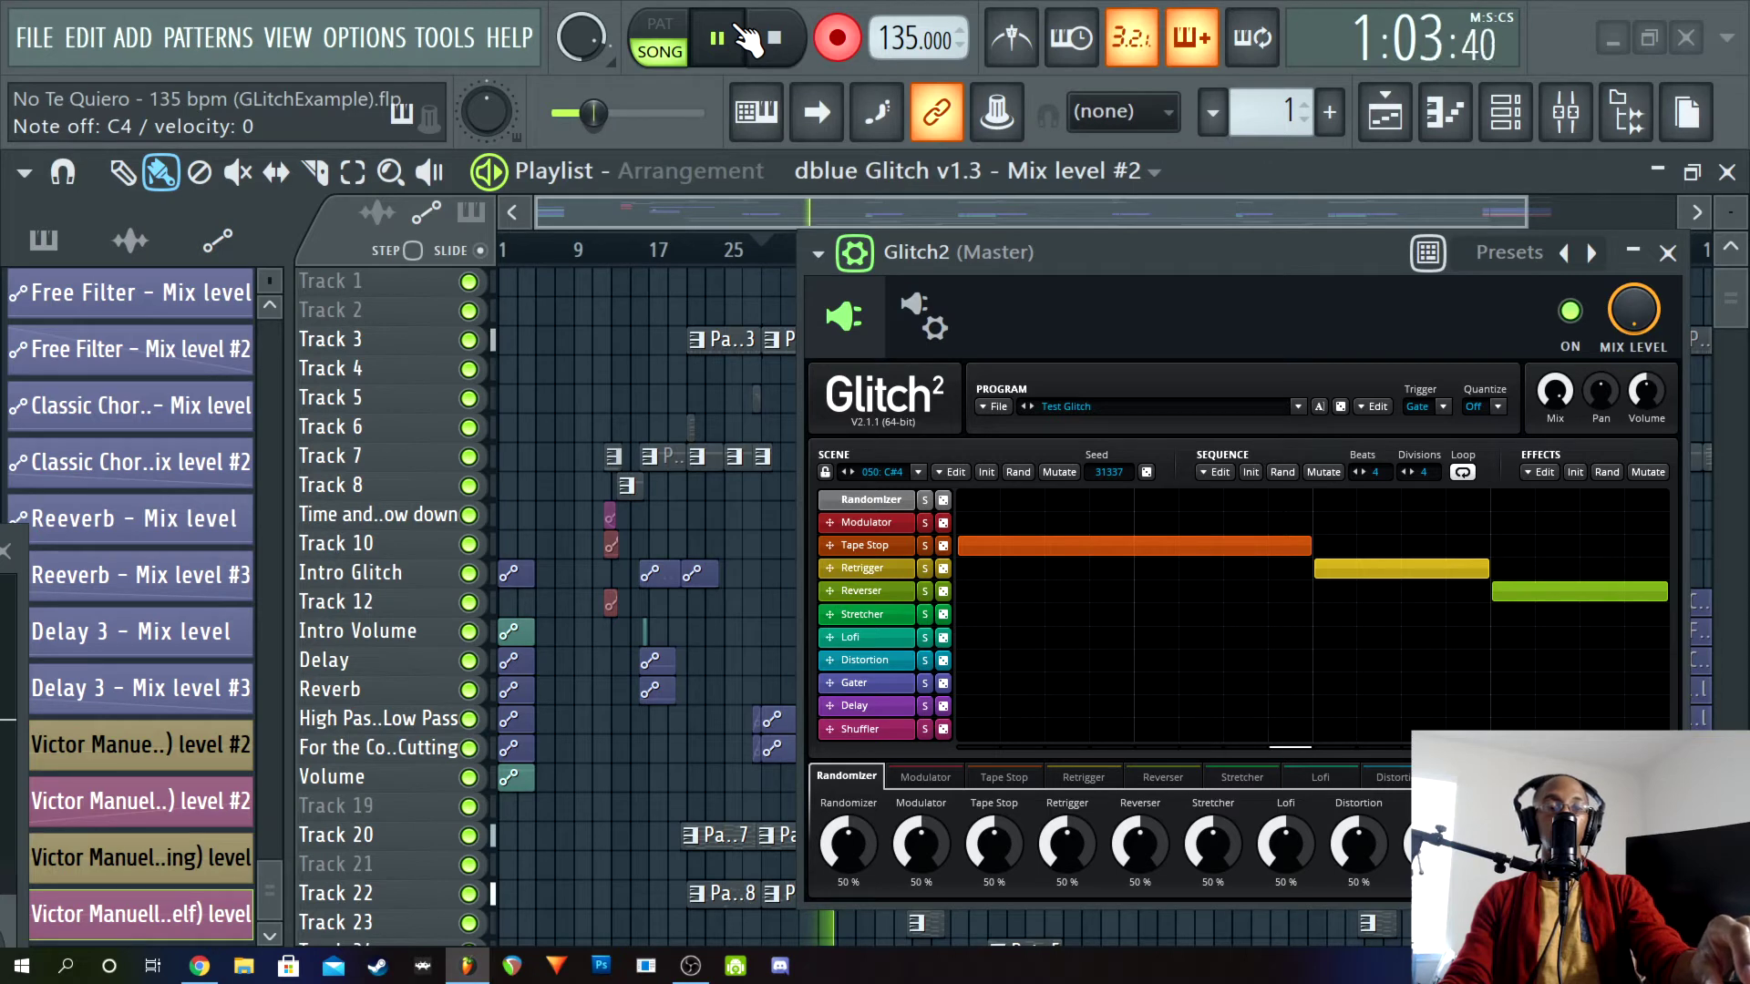
pyautogui.click(747, 38)
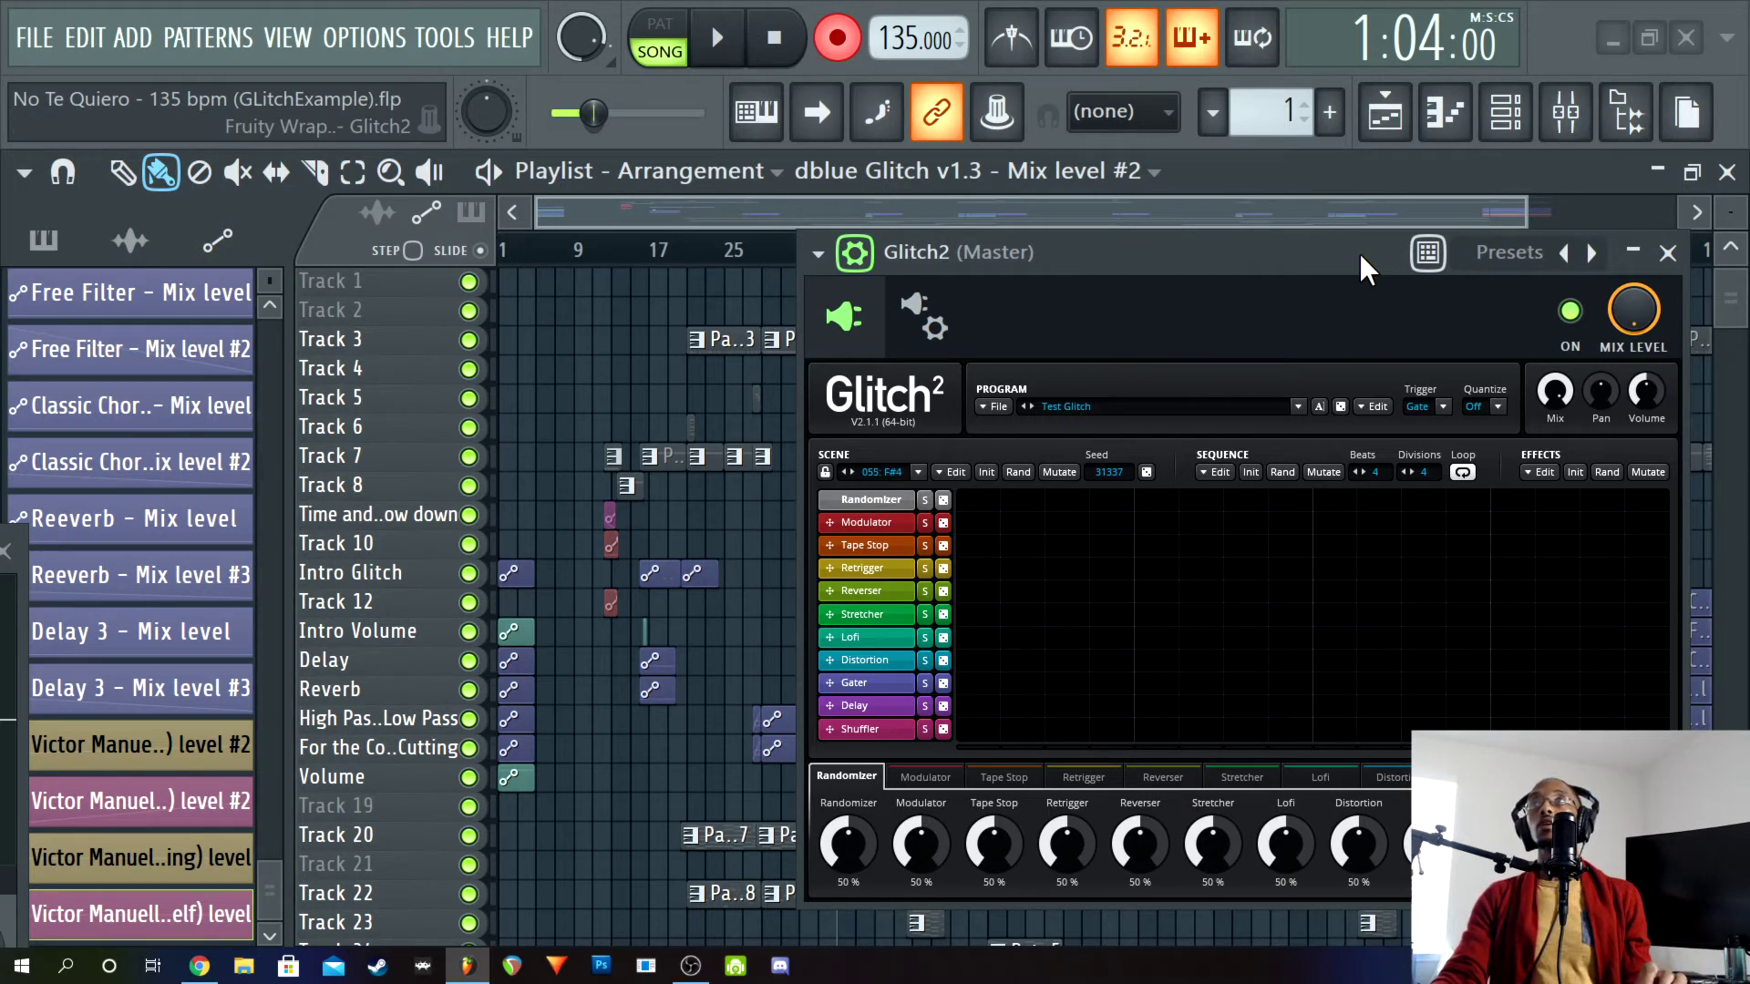
# Close the Glitch2 window and return the song position to the start
pyautogui.moveTo(1348, 253); pyautogui.dragTo(1107, 327)
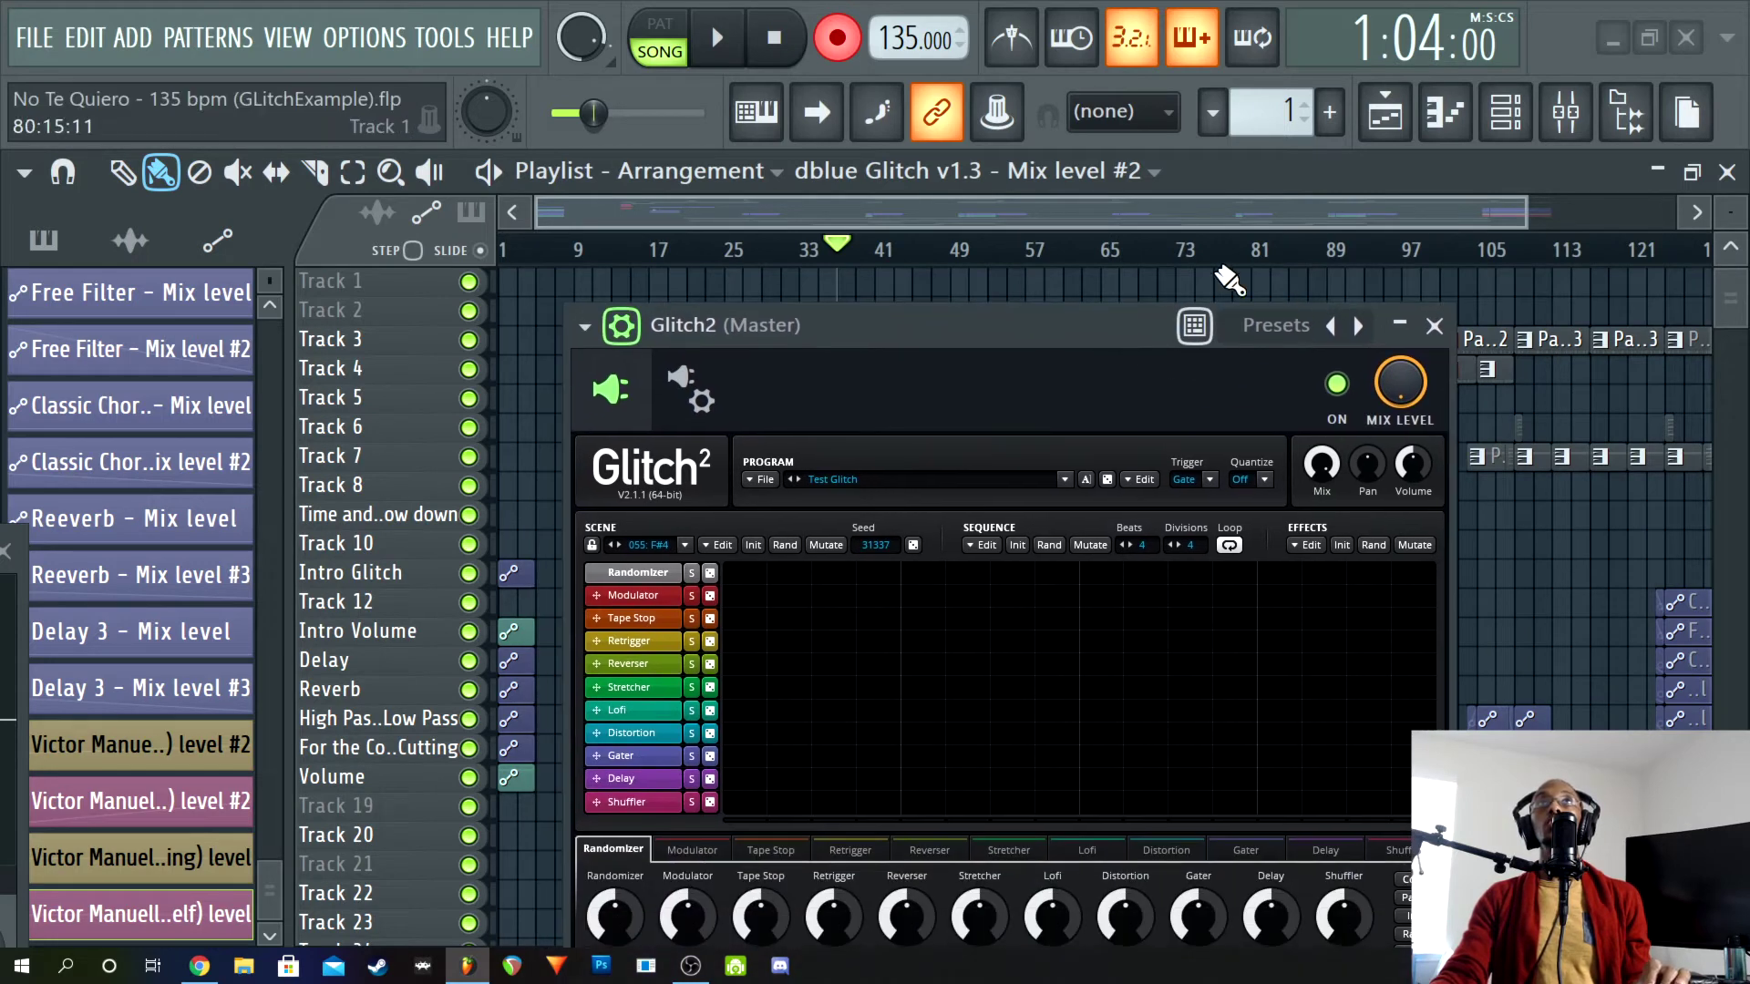
pyautogui.click(1433, 328)
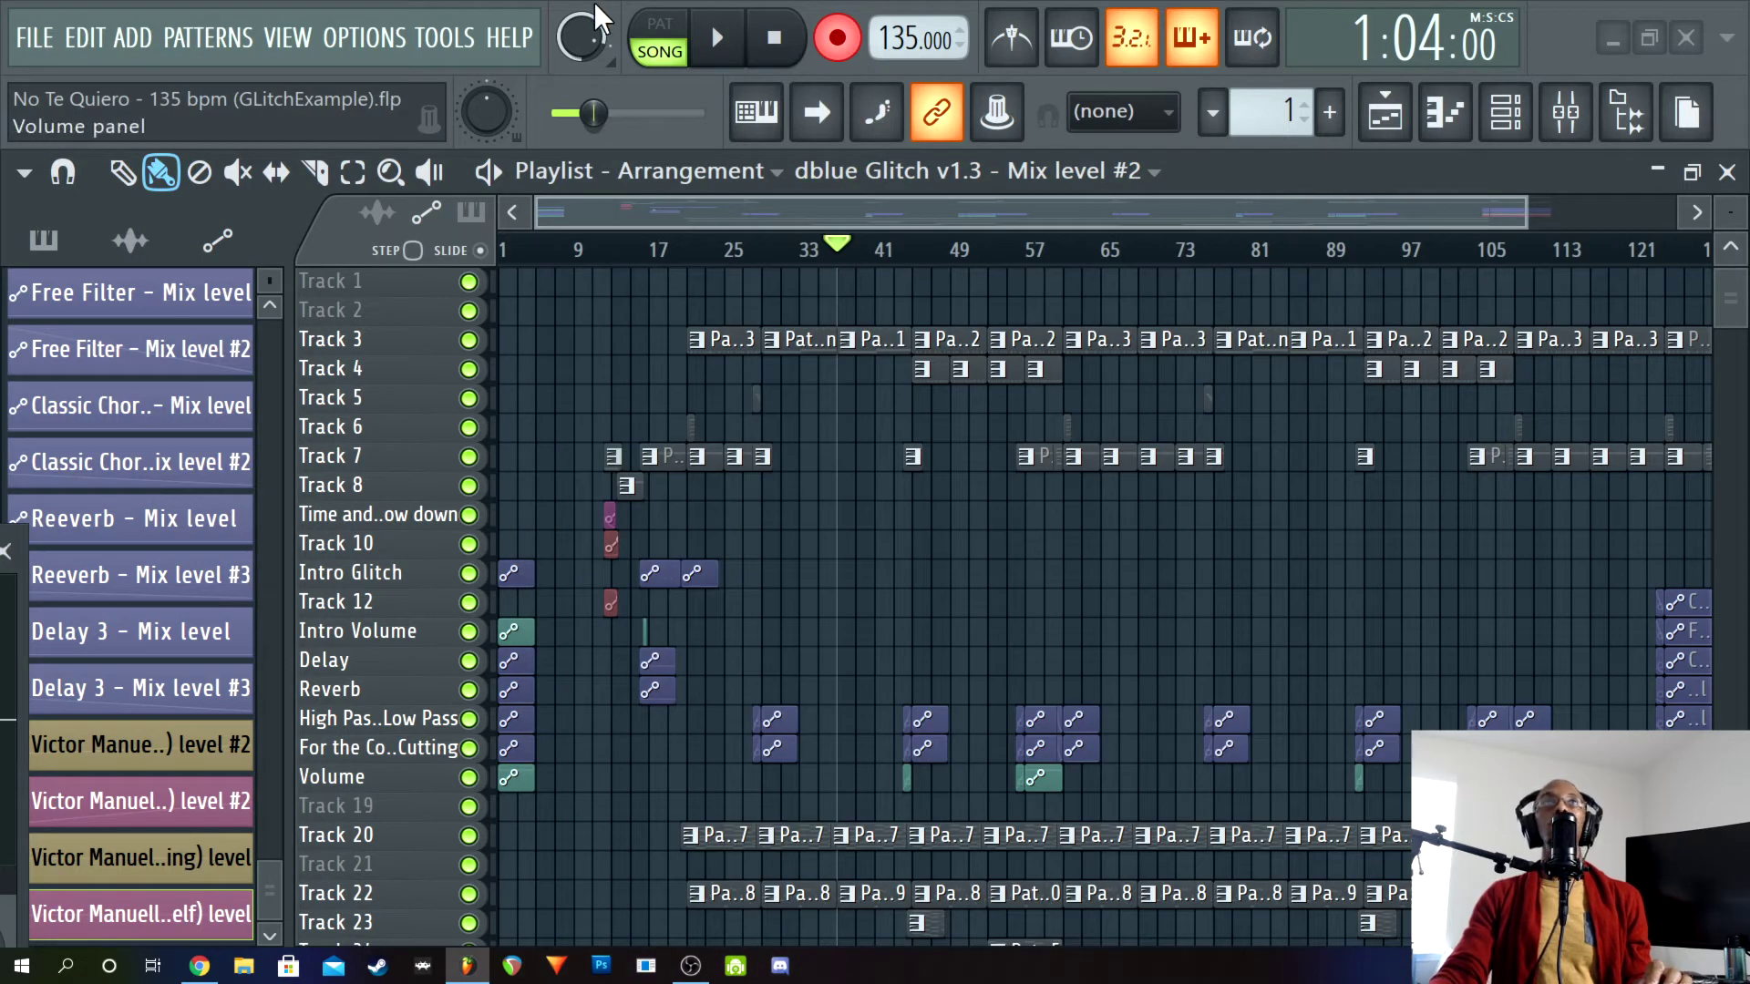
pyautogui.click(773, 40)
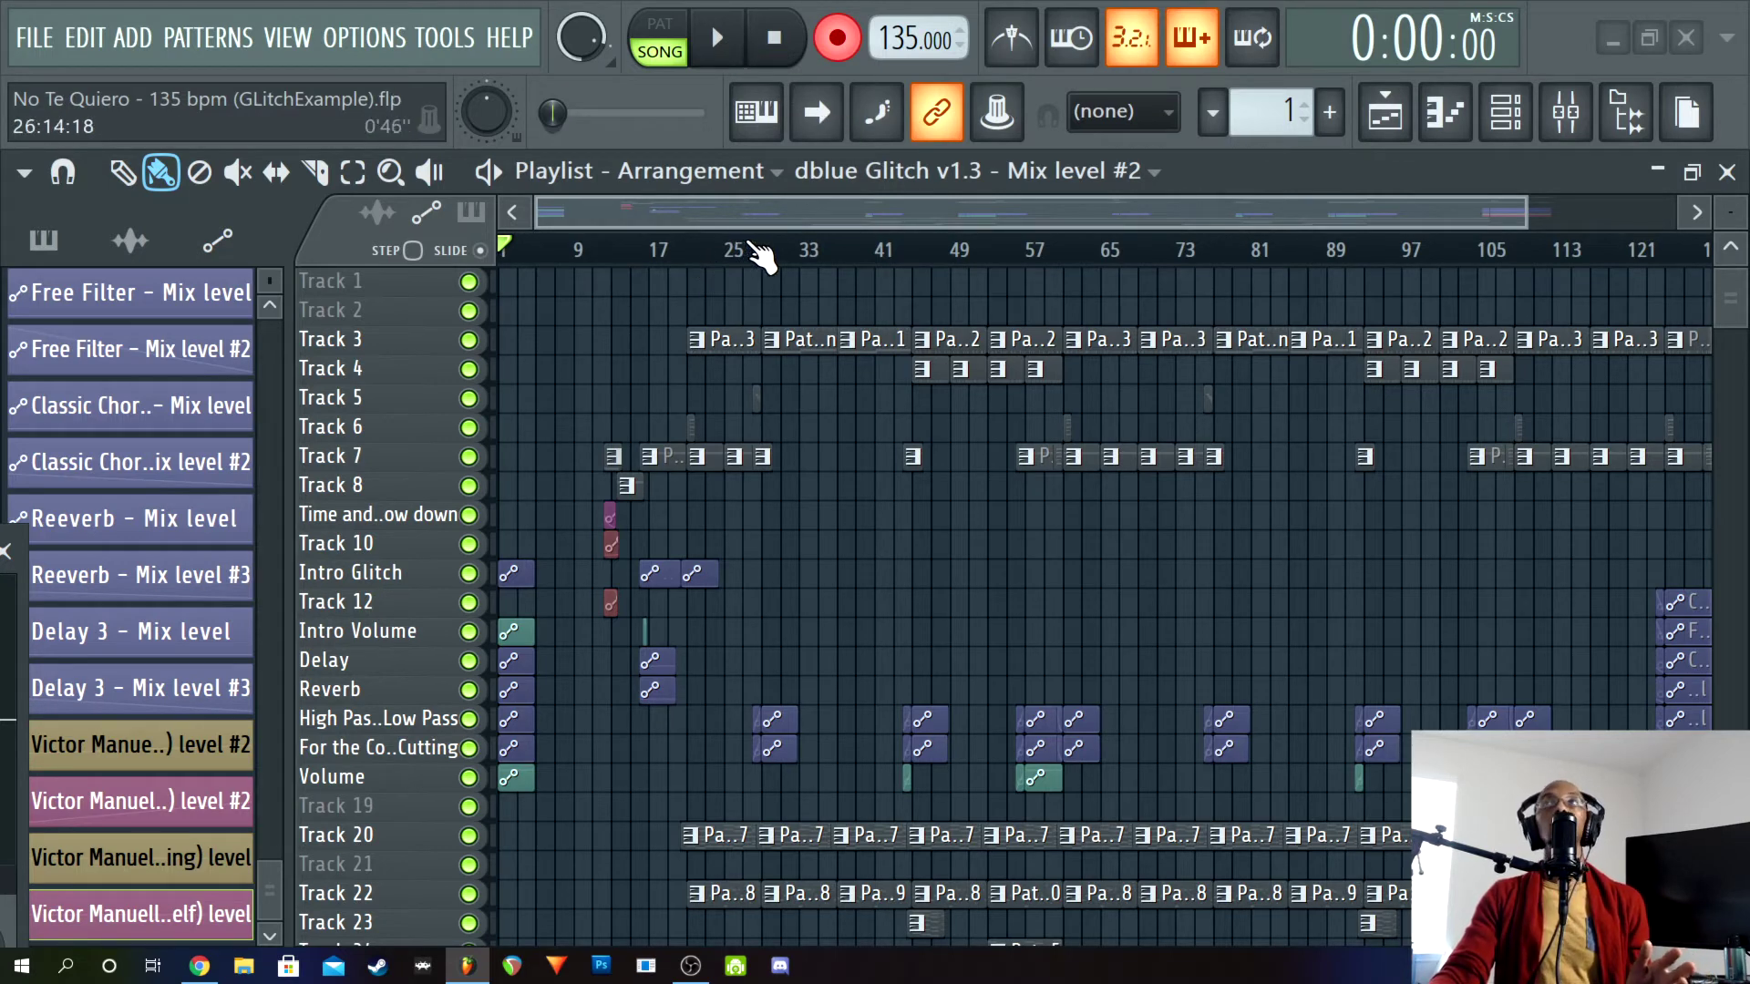
pyautogui.scroll(-2, 848, 374)
pyautogui.scroll(-5, 848, 373)
pyautogui.scroll(7, 843, 374)
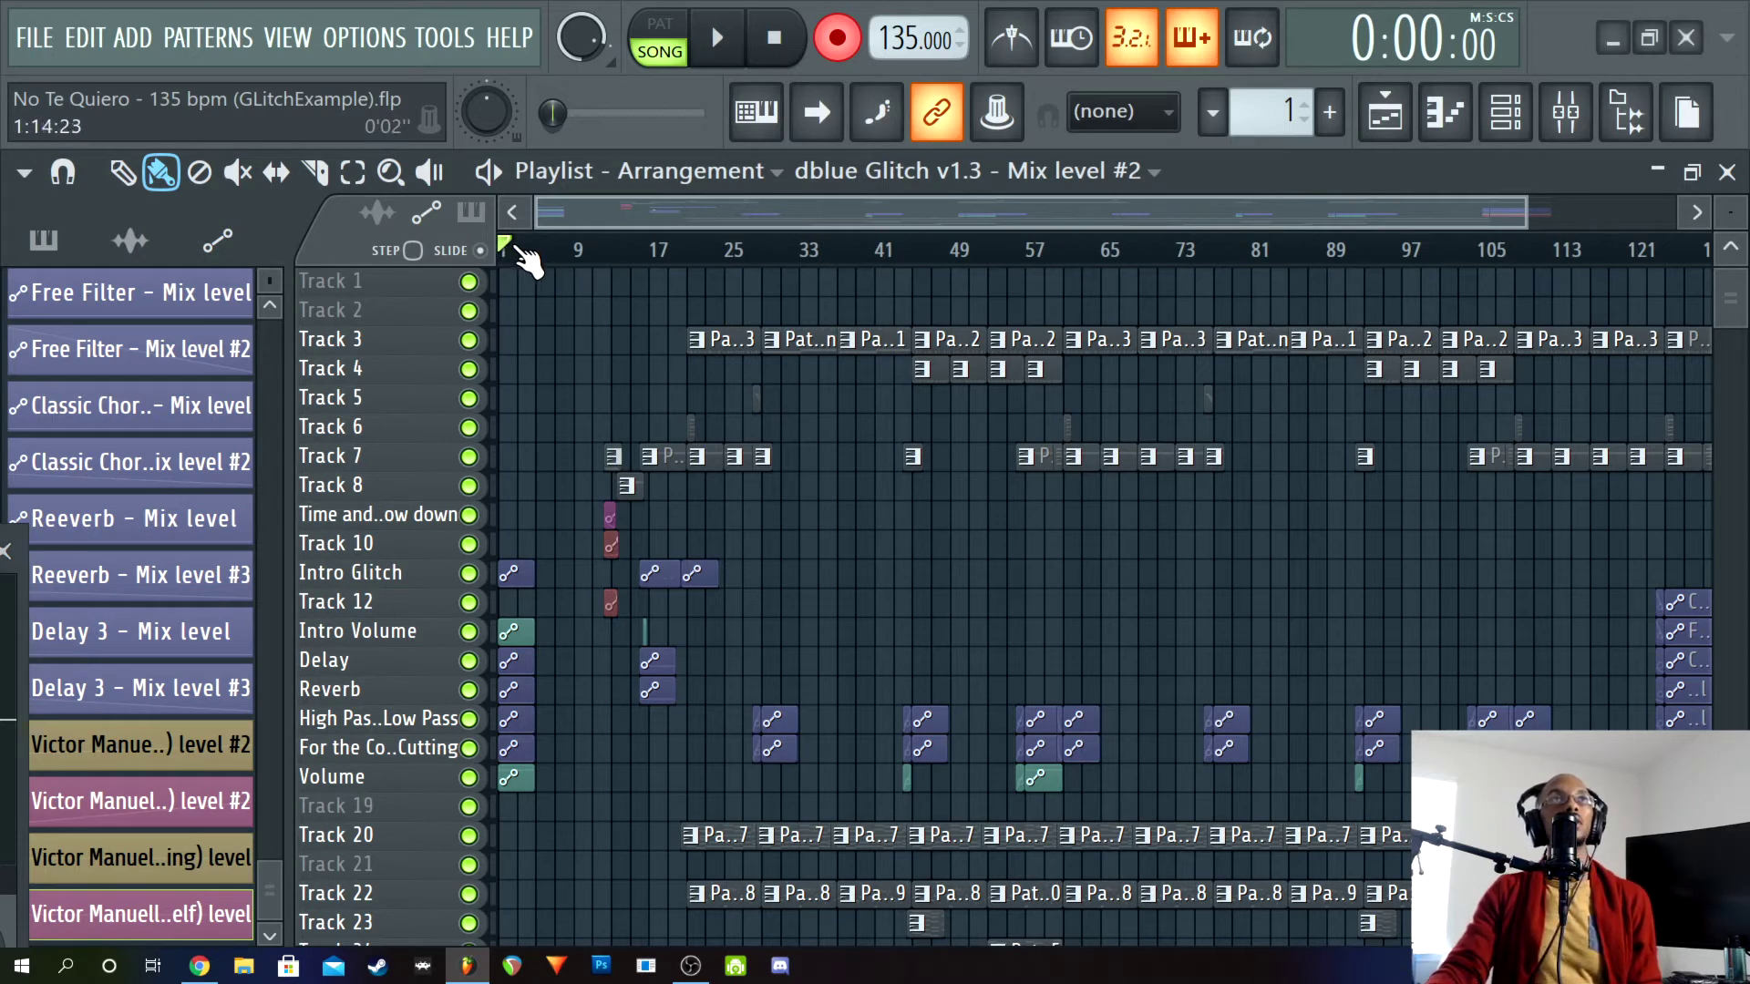
# Move the song position to around bar 28, cut the recorded notes from the MIDI Out channel and return to the playlist
pyautogui.moveTo(507, 248); pyautogui.dragTo(777, 284)
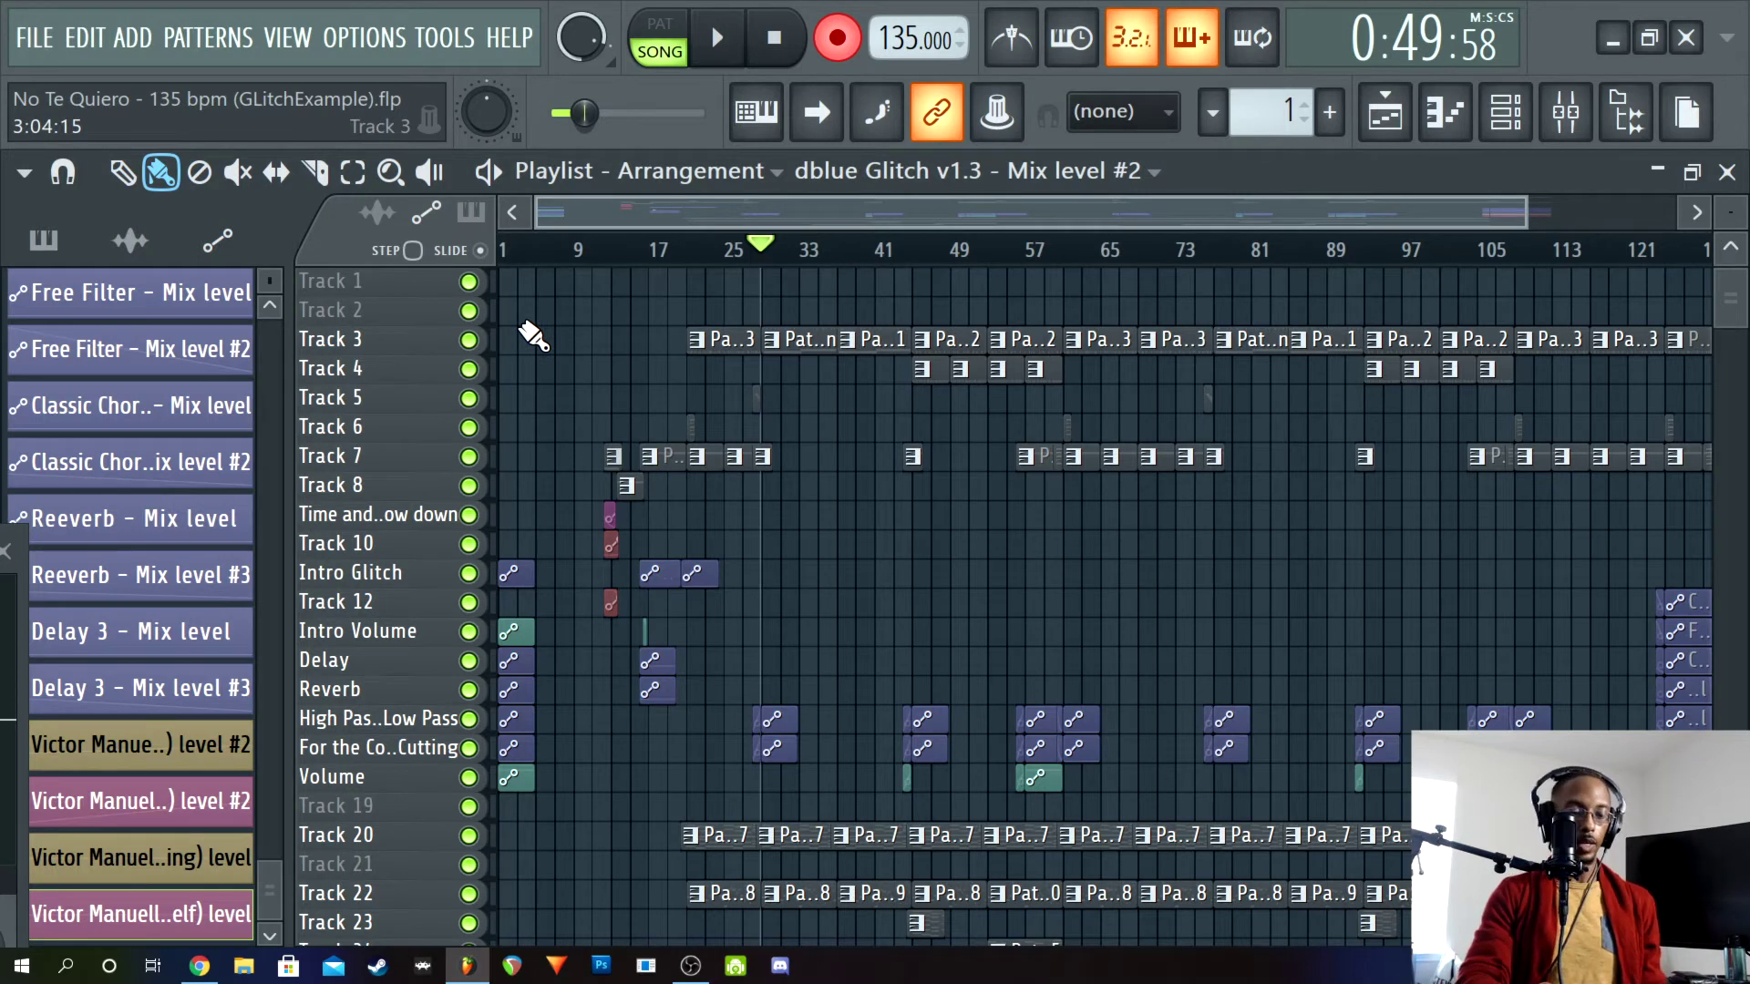
pyautogui.press('F6')
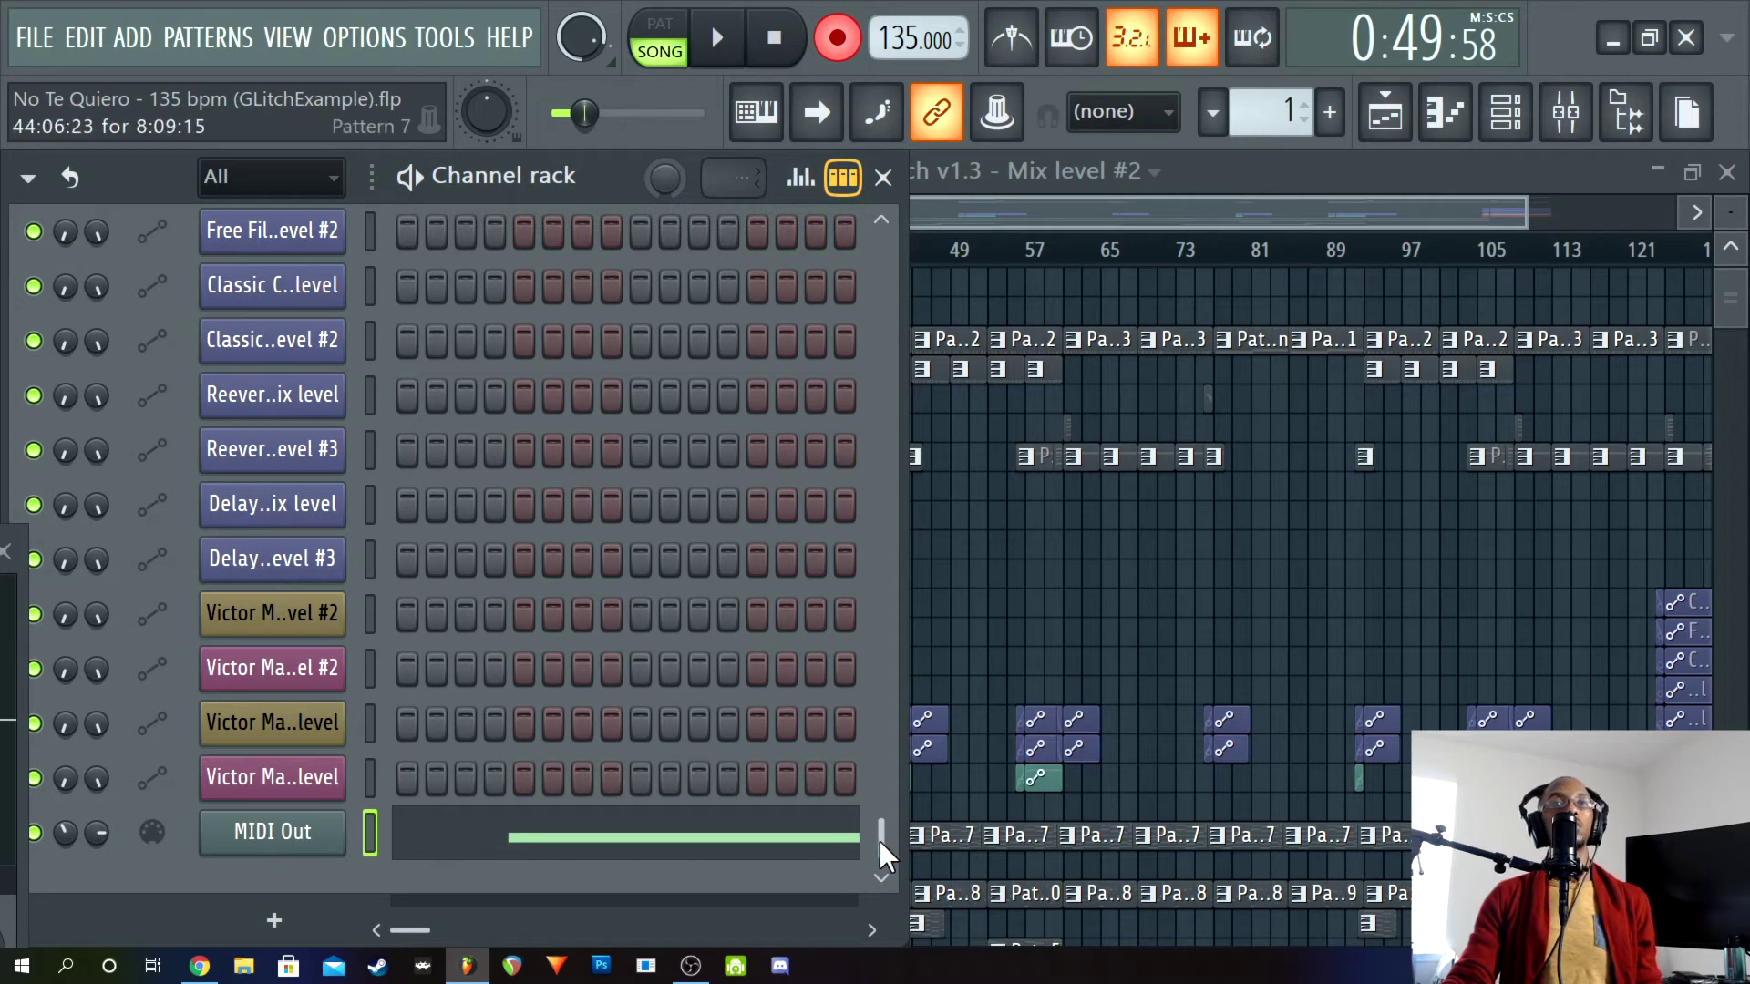
pyautogui.moveTo(878, 839); pyautogui.dragTo(895, 888)
pyautogui.rightClick(344, 856)
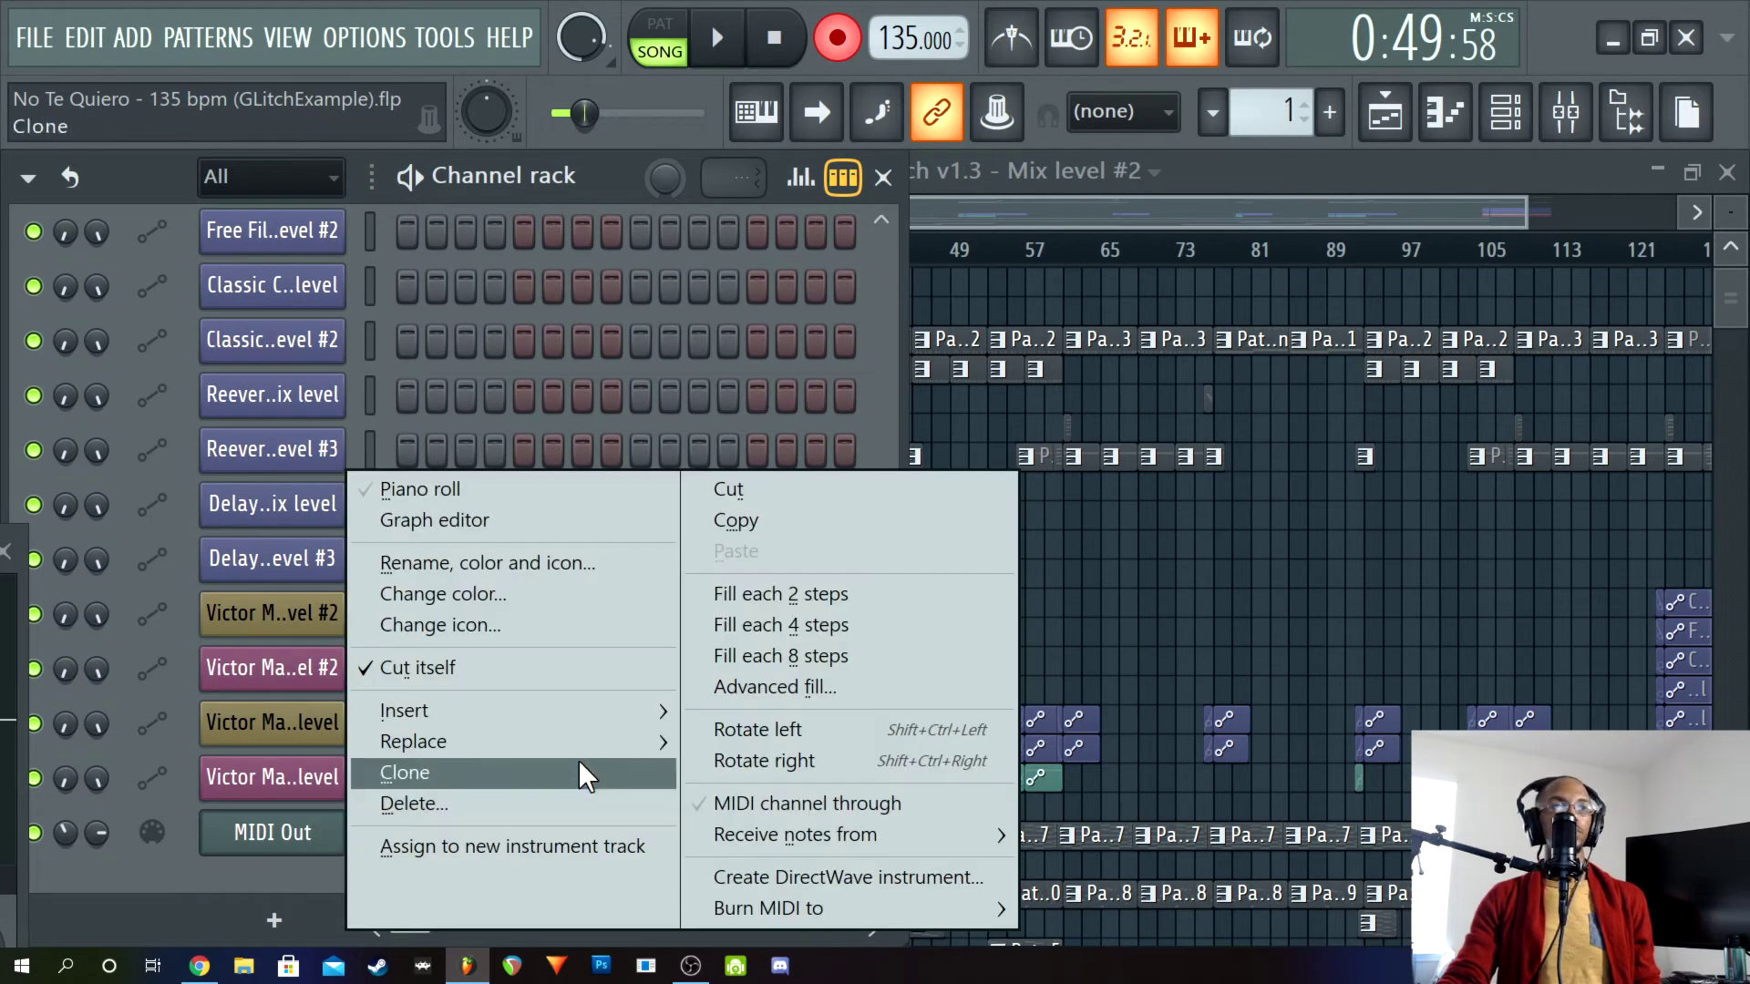
pyautogui.click(752, 486)
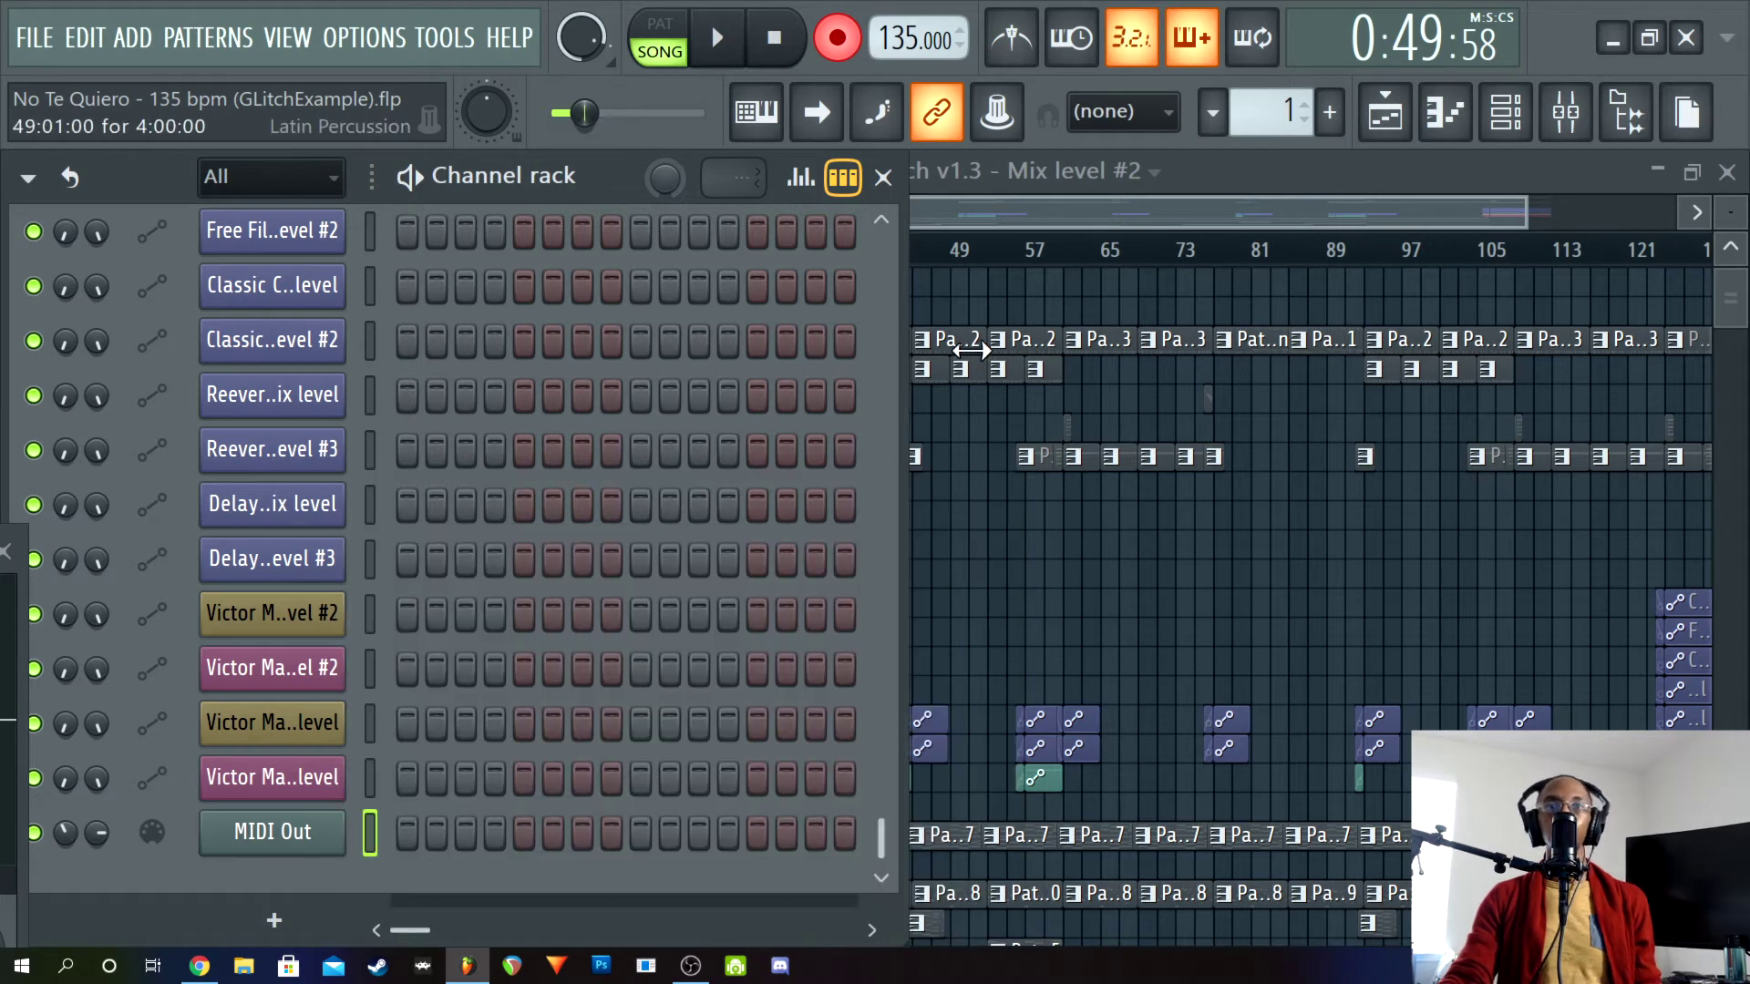
pyautogui.click(1285, 161)
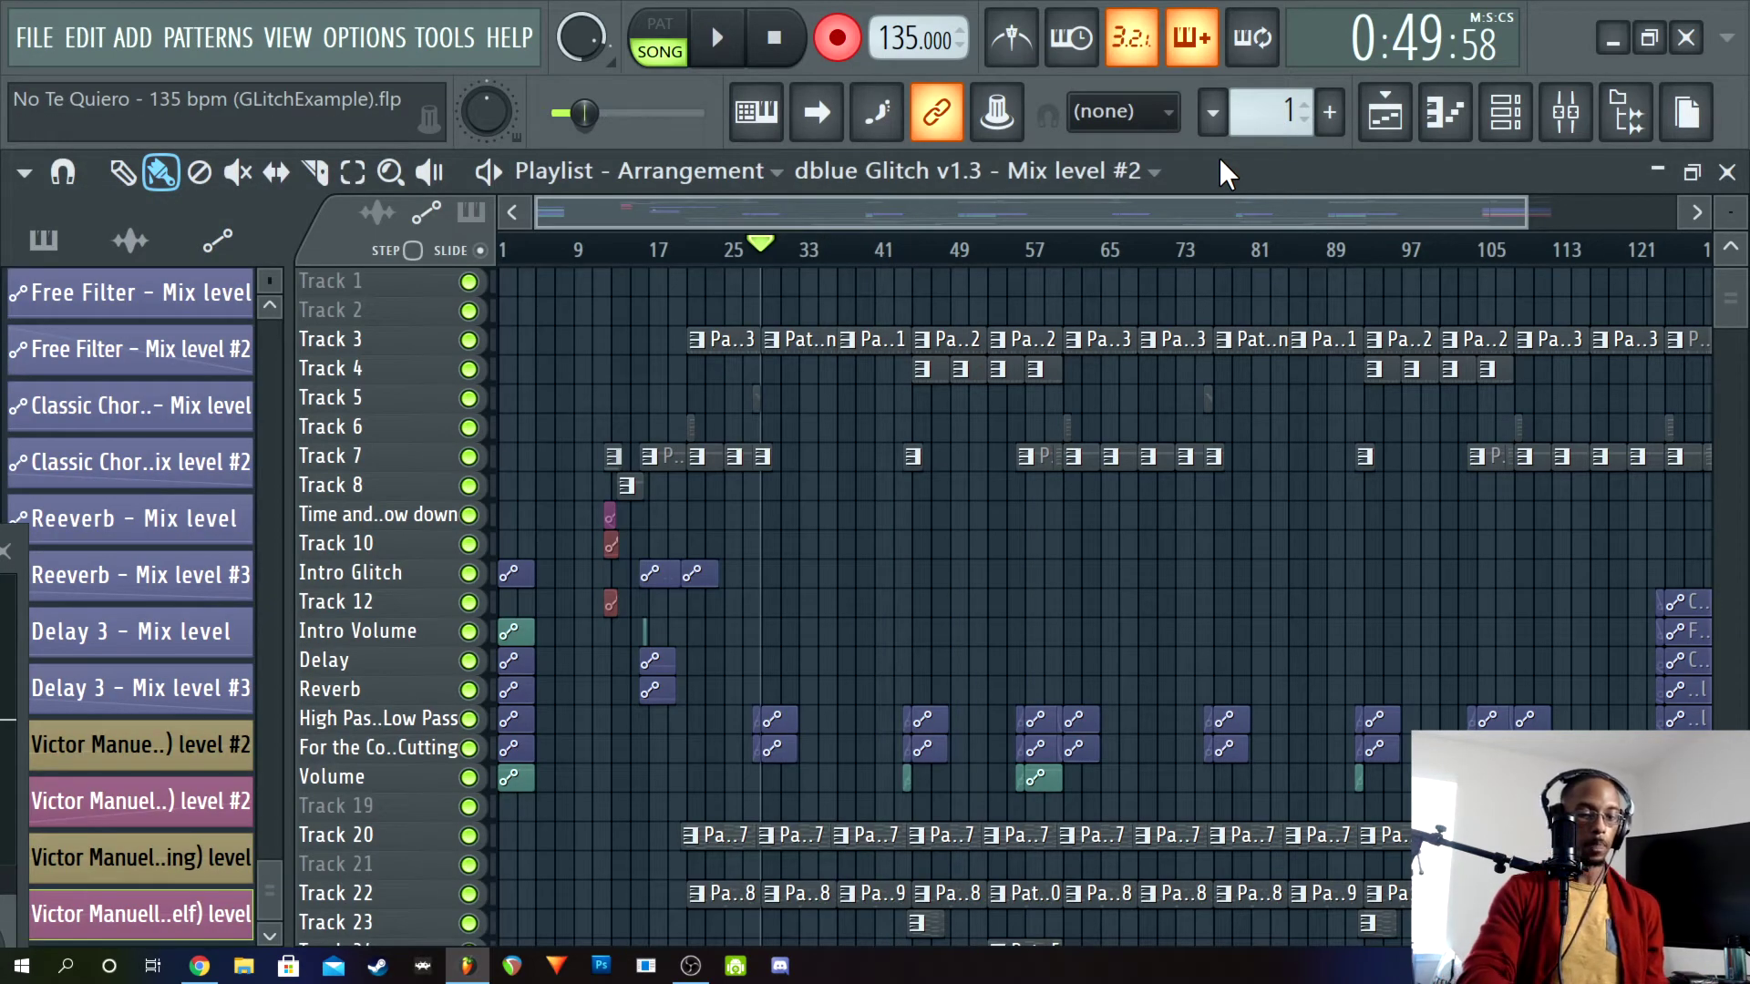
# Create a new pattern with its default name and place it on Track 1 near bar 29
pyautogui.press('F4')
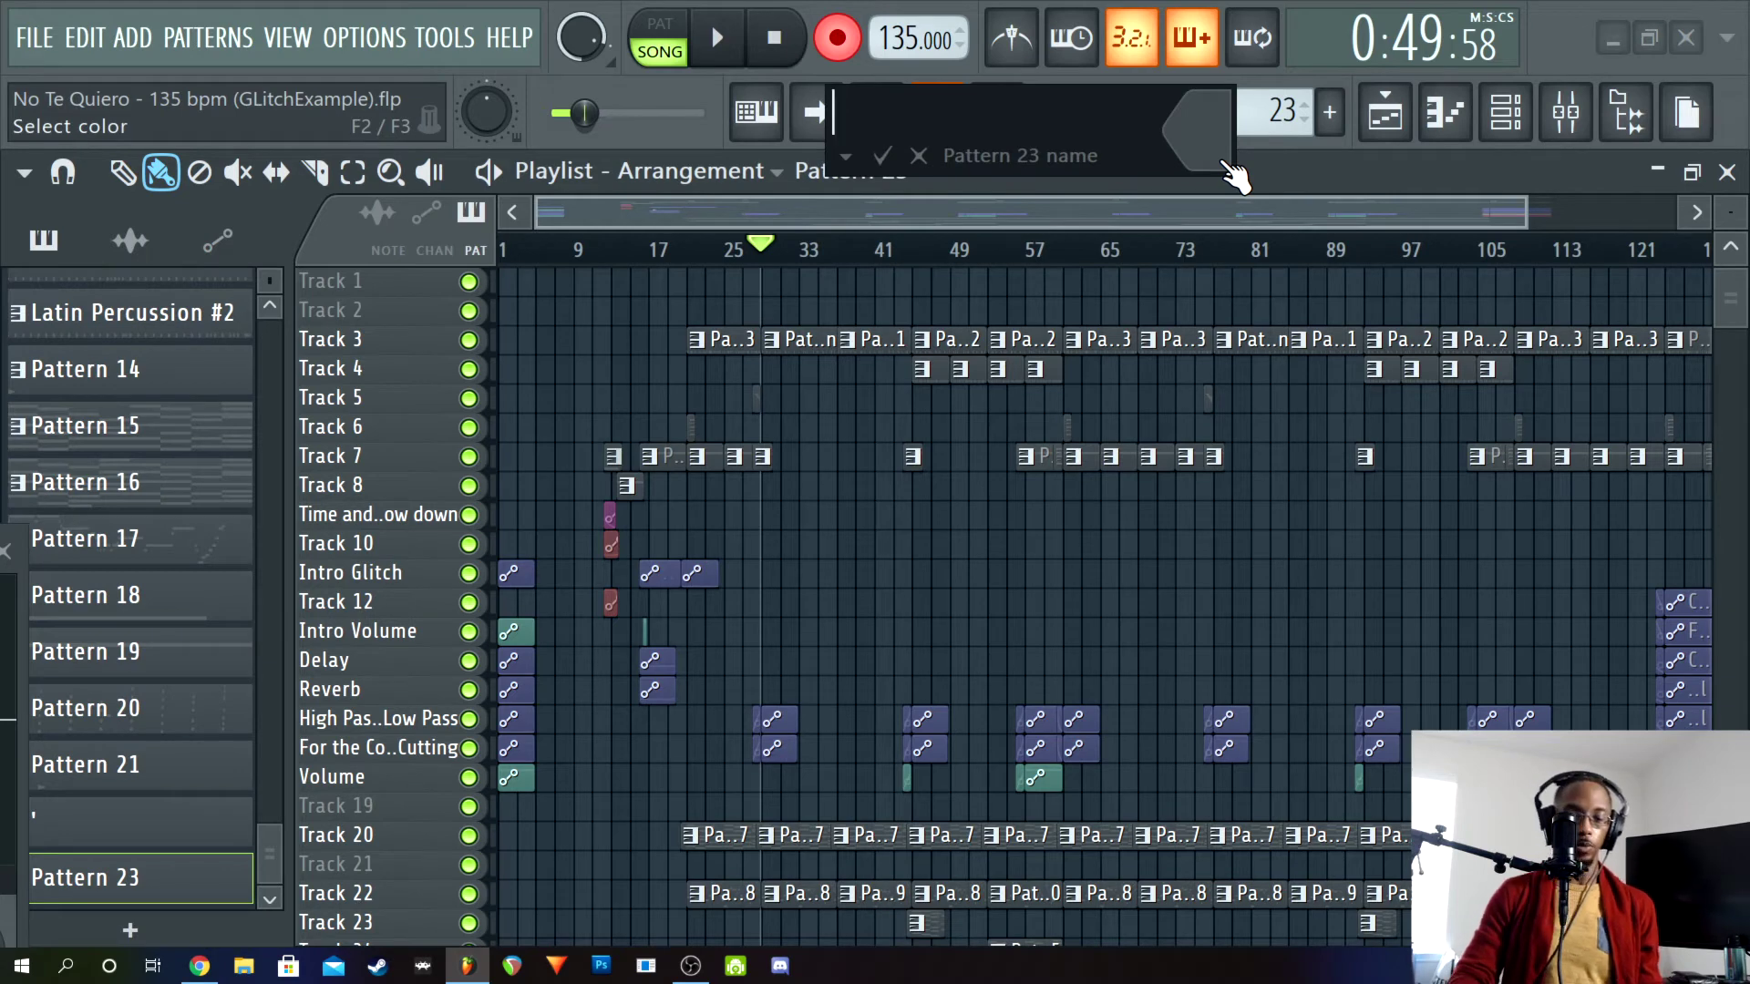
pyautogui.press('Return')
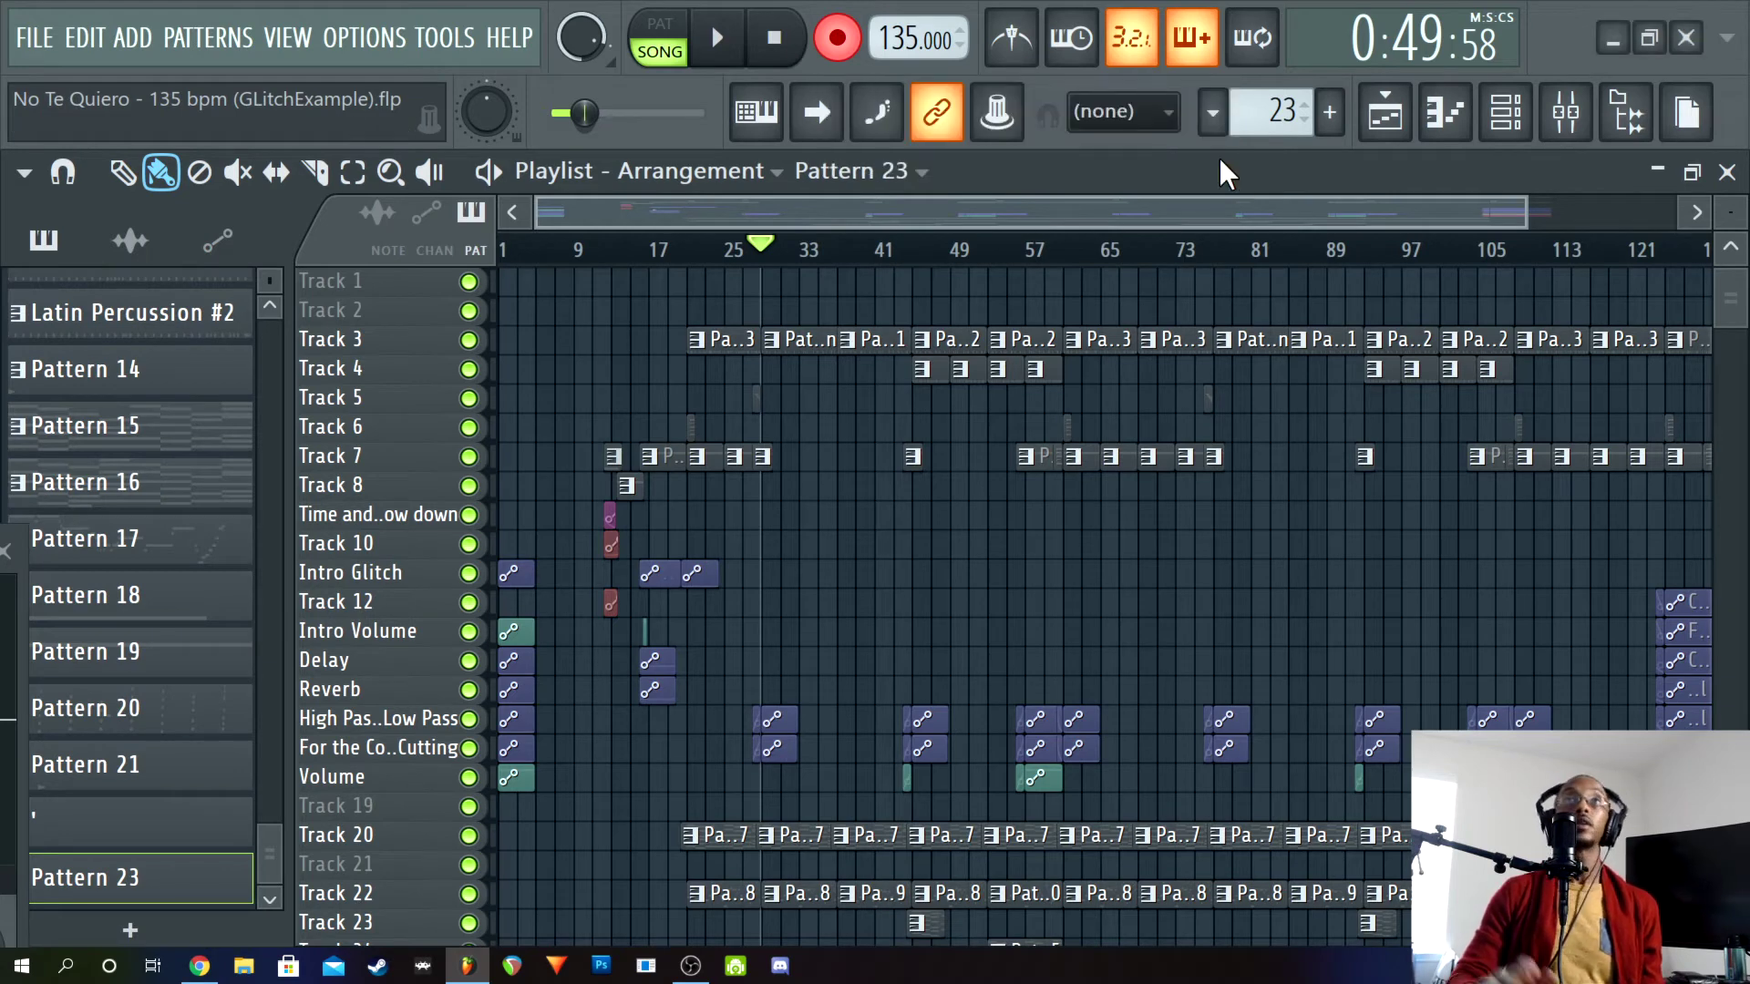
pyautogui.click(780, 281)
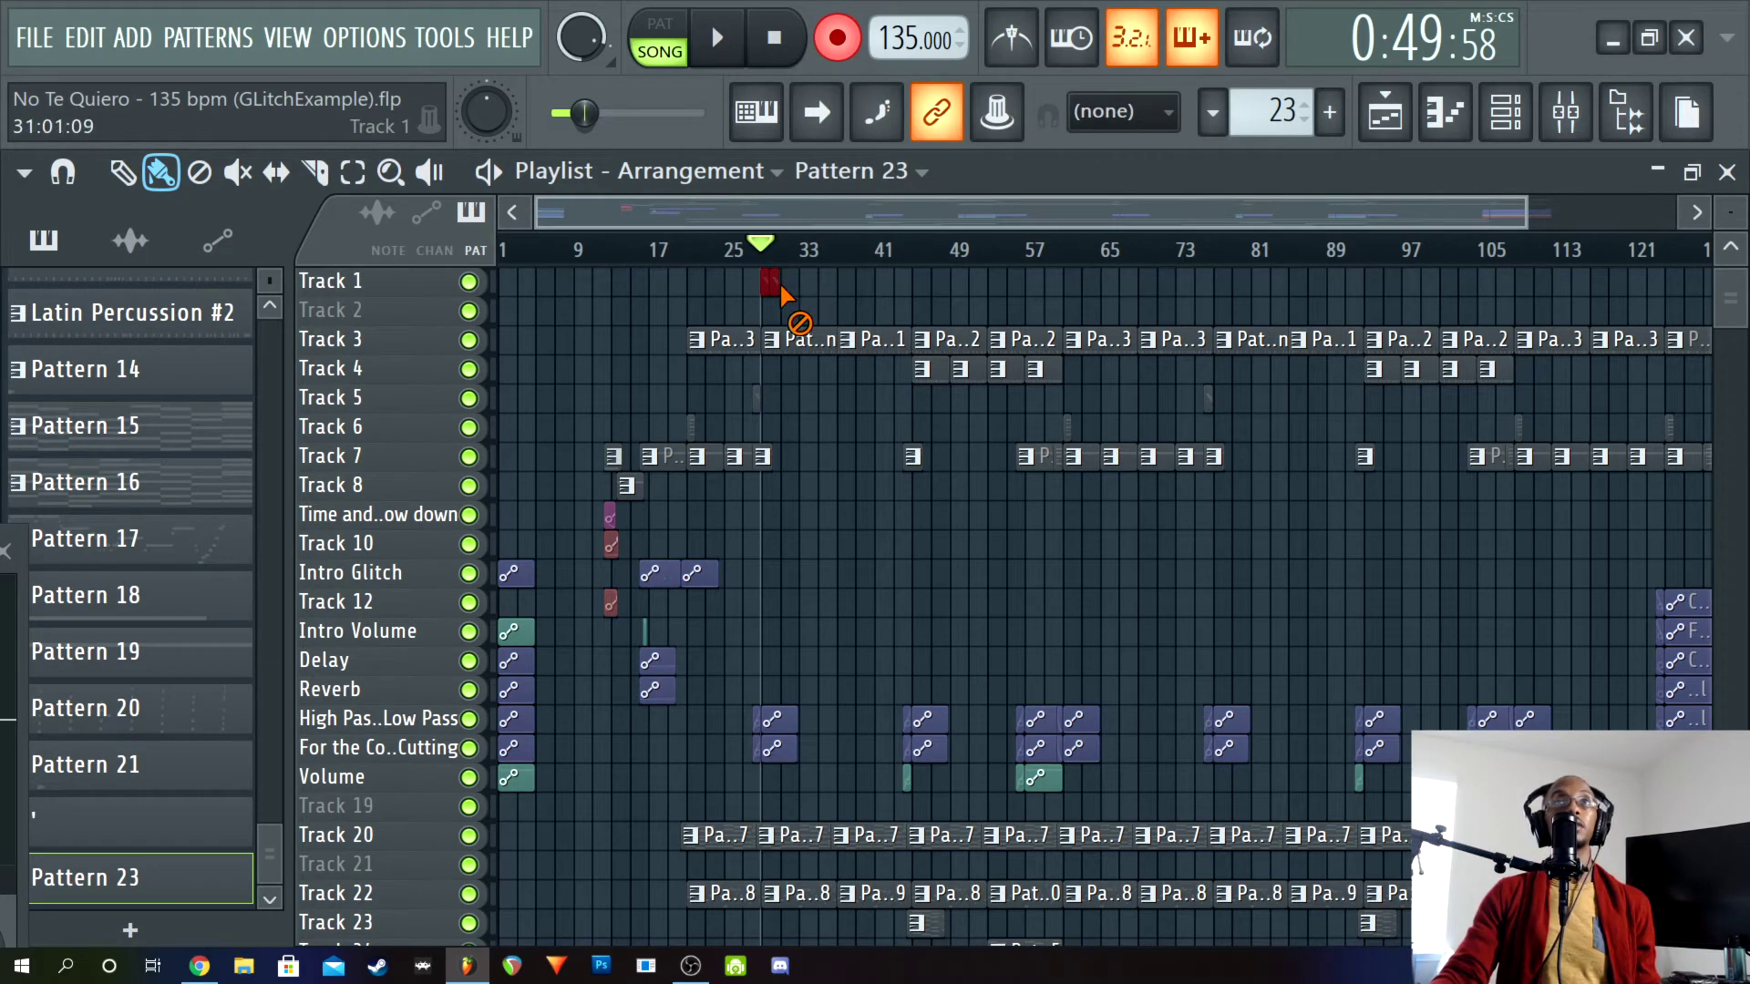
# Delete the new pattern's short clip from Track 1 and set the global snap to Cell
pyautogui.moveTo(1527, 212); pyautogui.dragTo(970, 215)
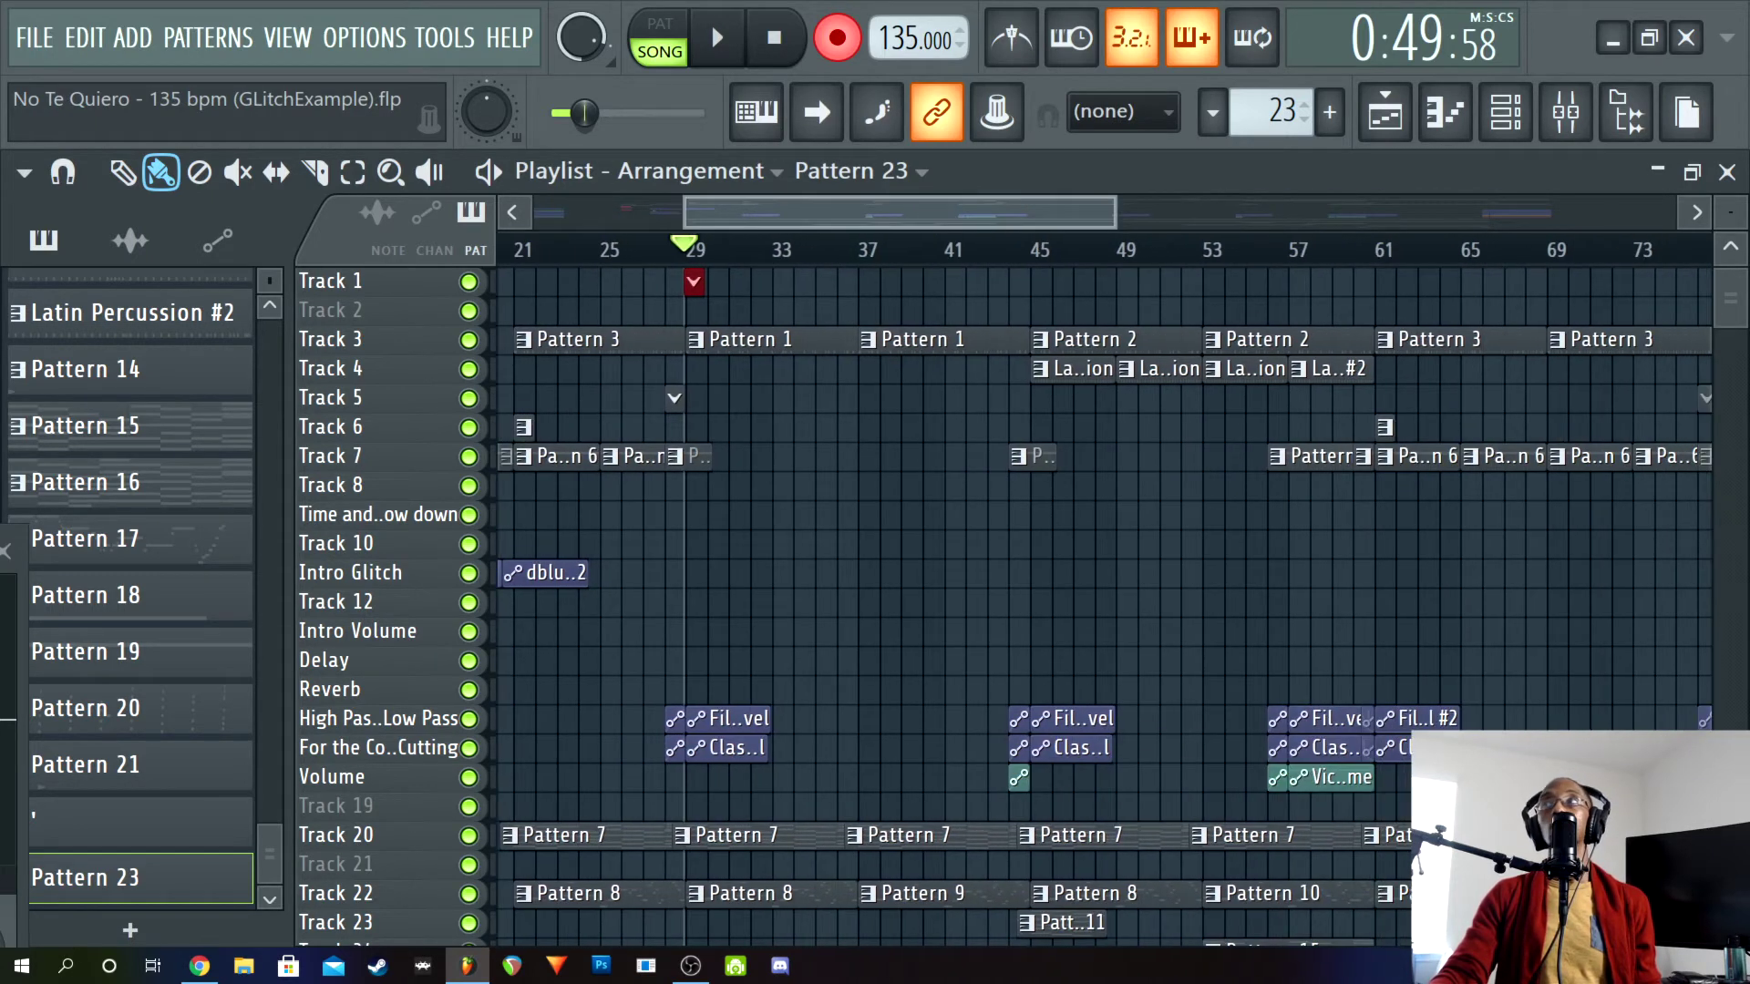
pyautogui.scroll(3, 1729, 213)
pyautogui.scroll(5, 1729, 214)
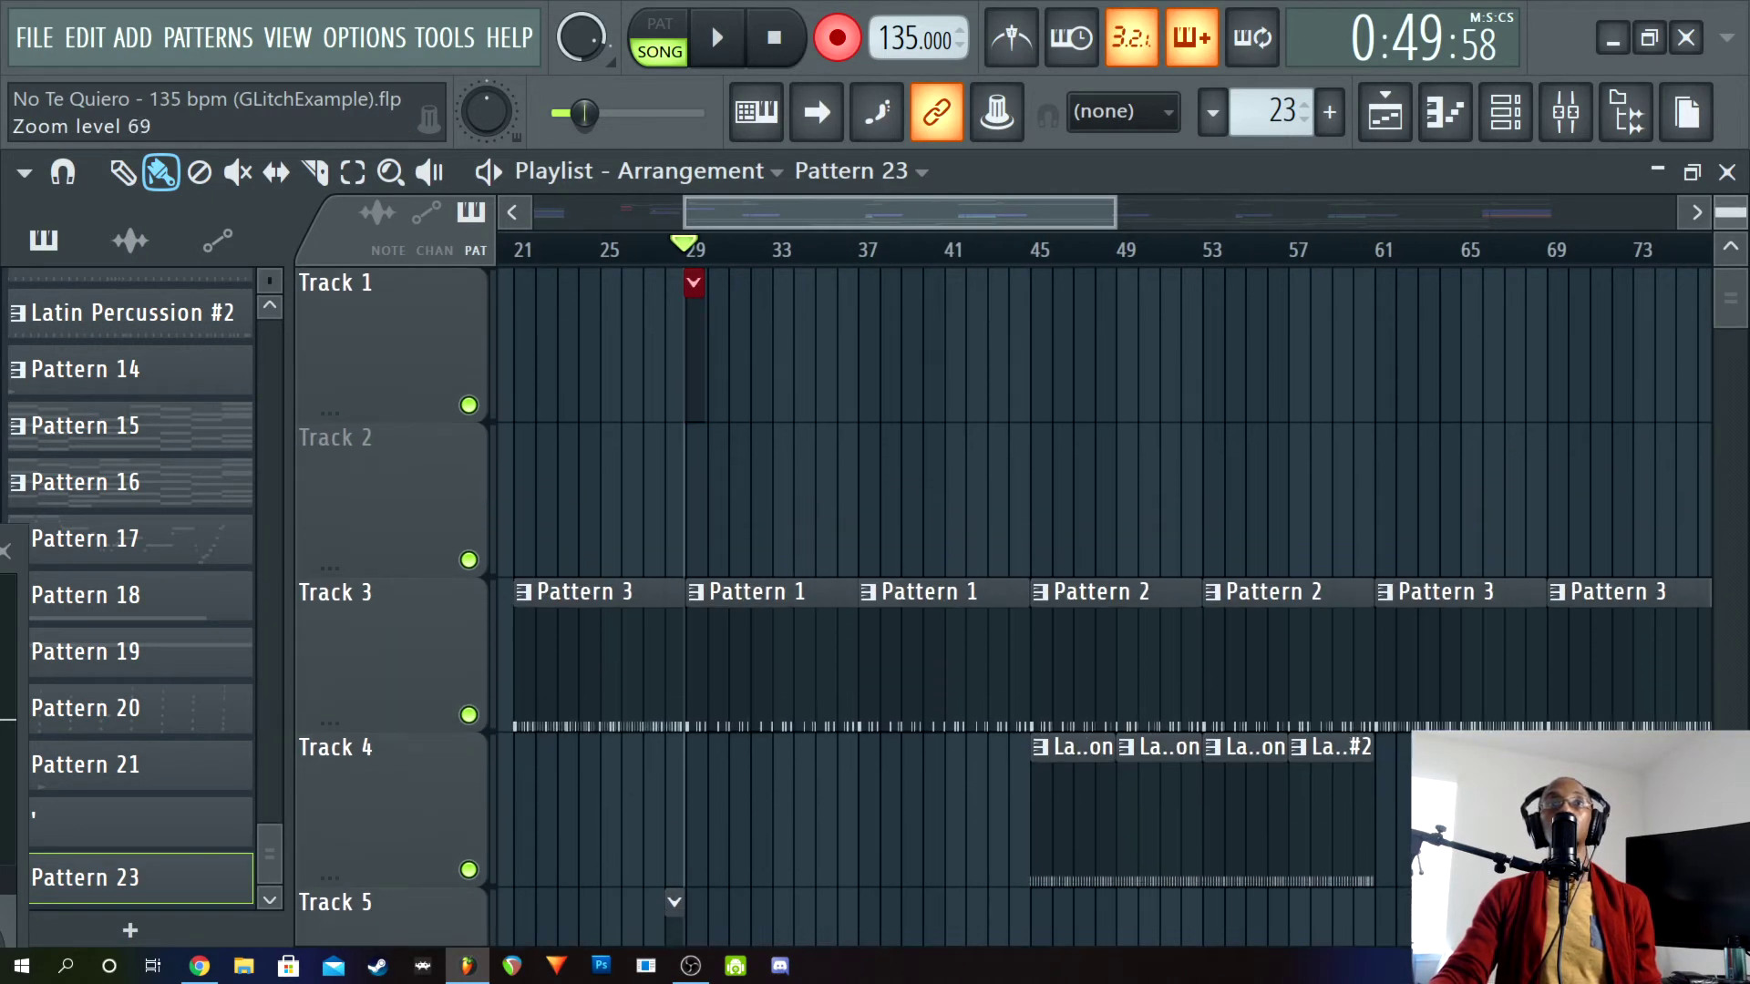
pyautogui.rightClick(709, 364)
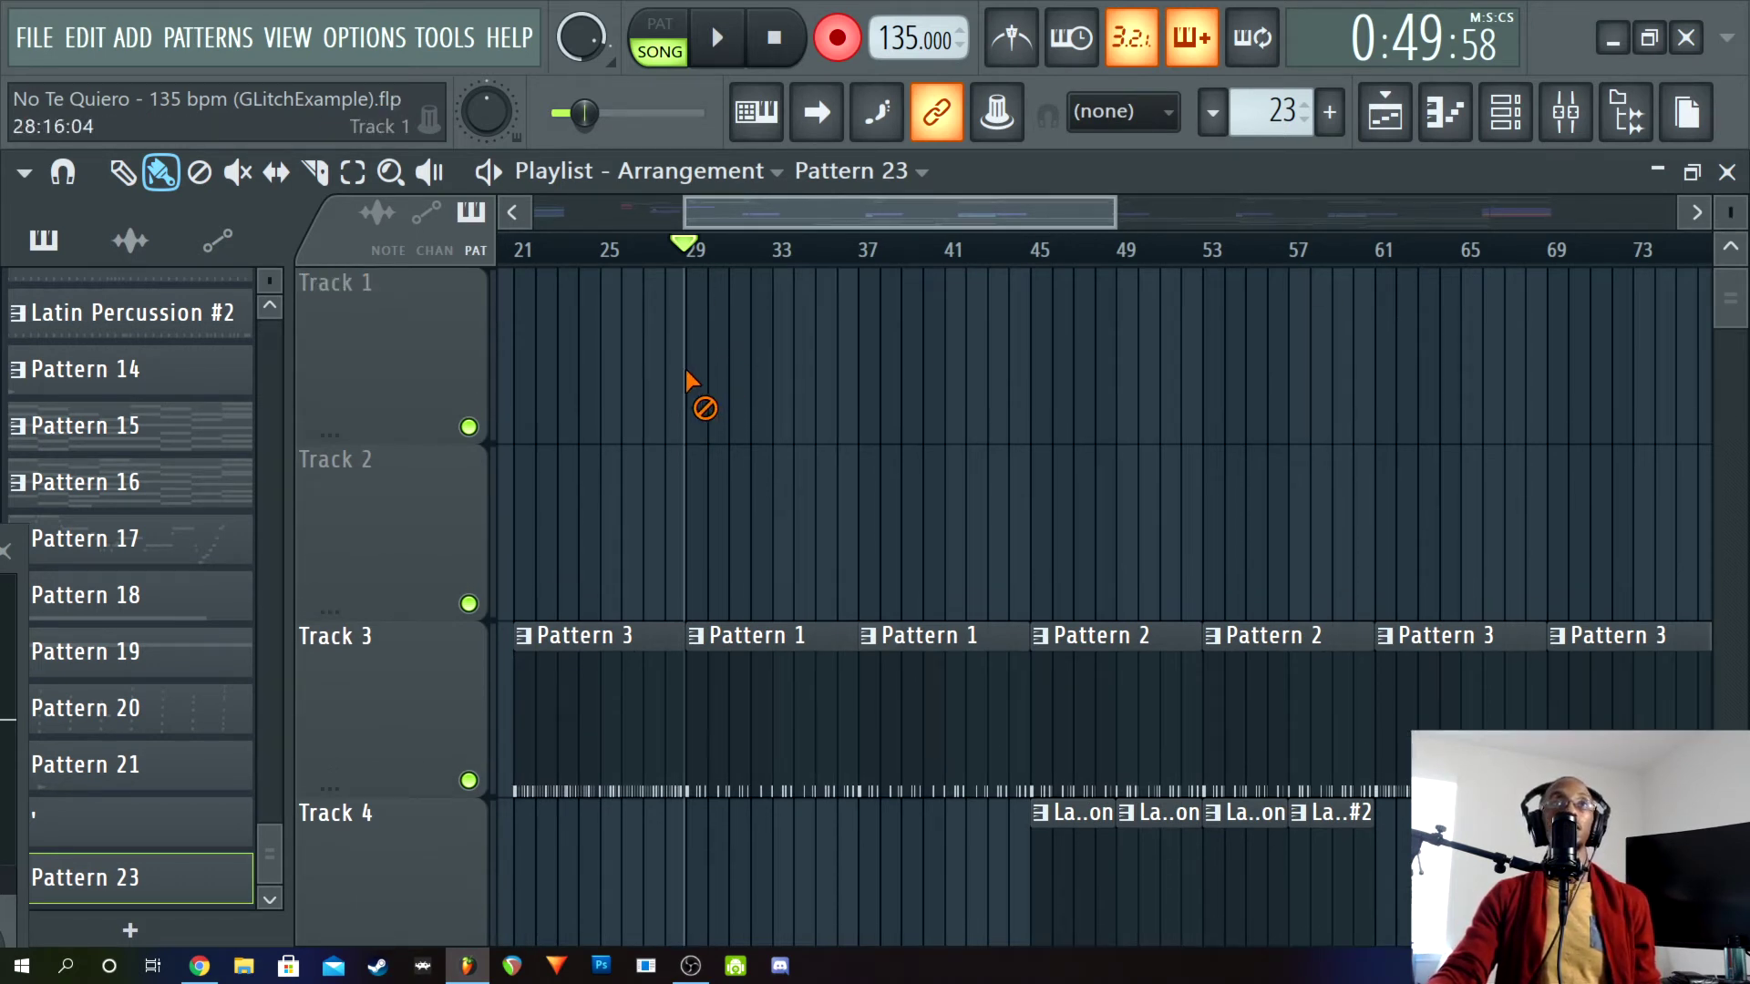
pyautogui.click(1130, 114)
pyautogui.click(1100, 183)
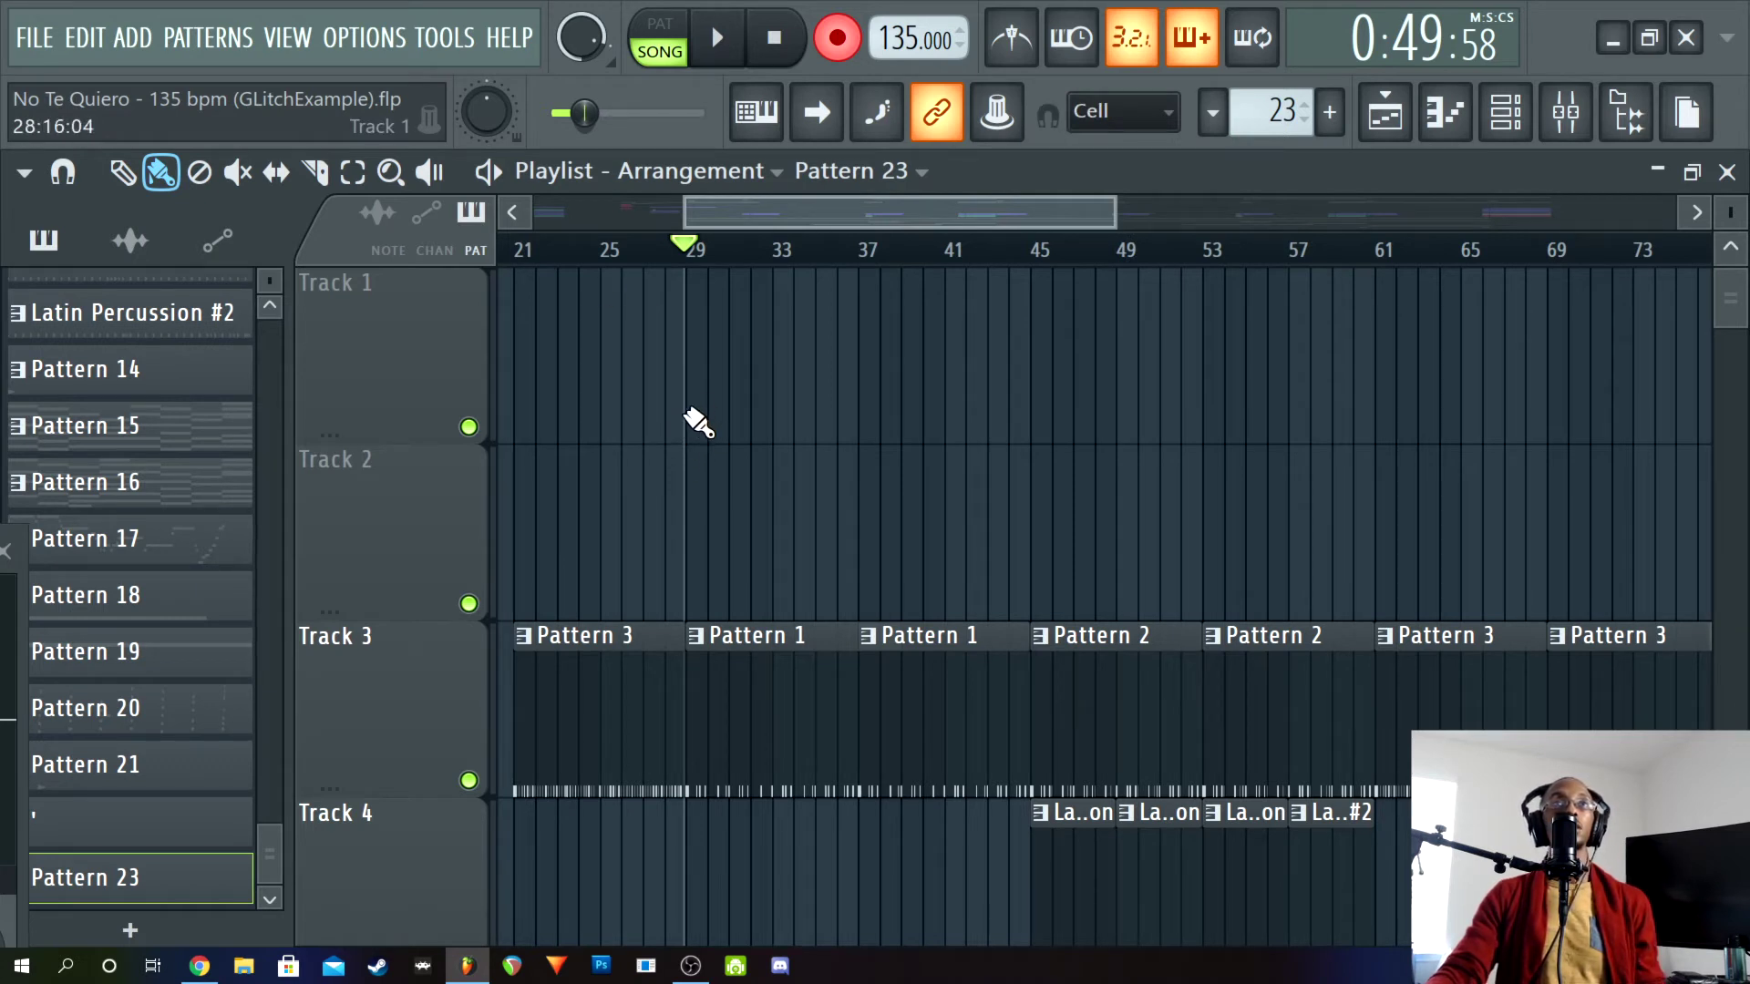
# Disarm recording, stop playback and return the song position to the start
pyautogui.press('space')
pyautogui.press('space')
pyautogui.click(846, 48)
pyautogui.press('space')
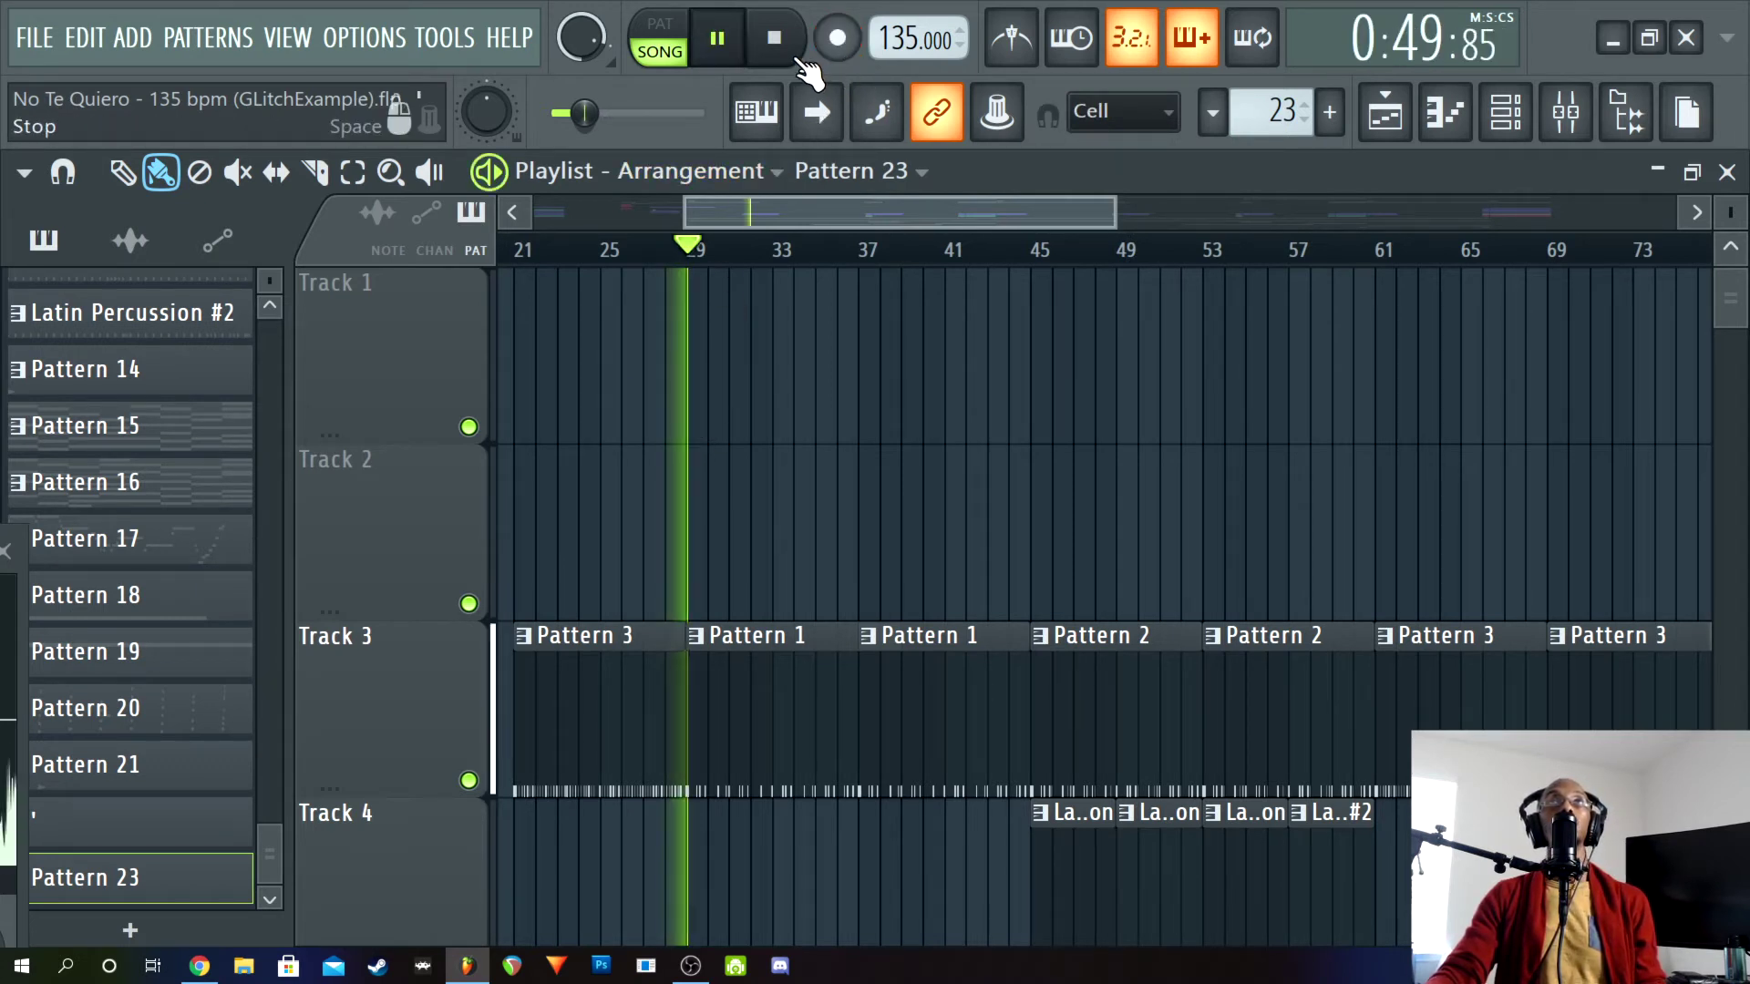
pyautogui.click(777, 47)
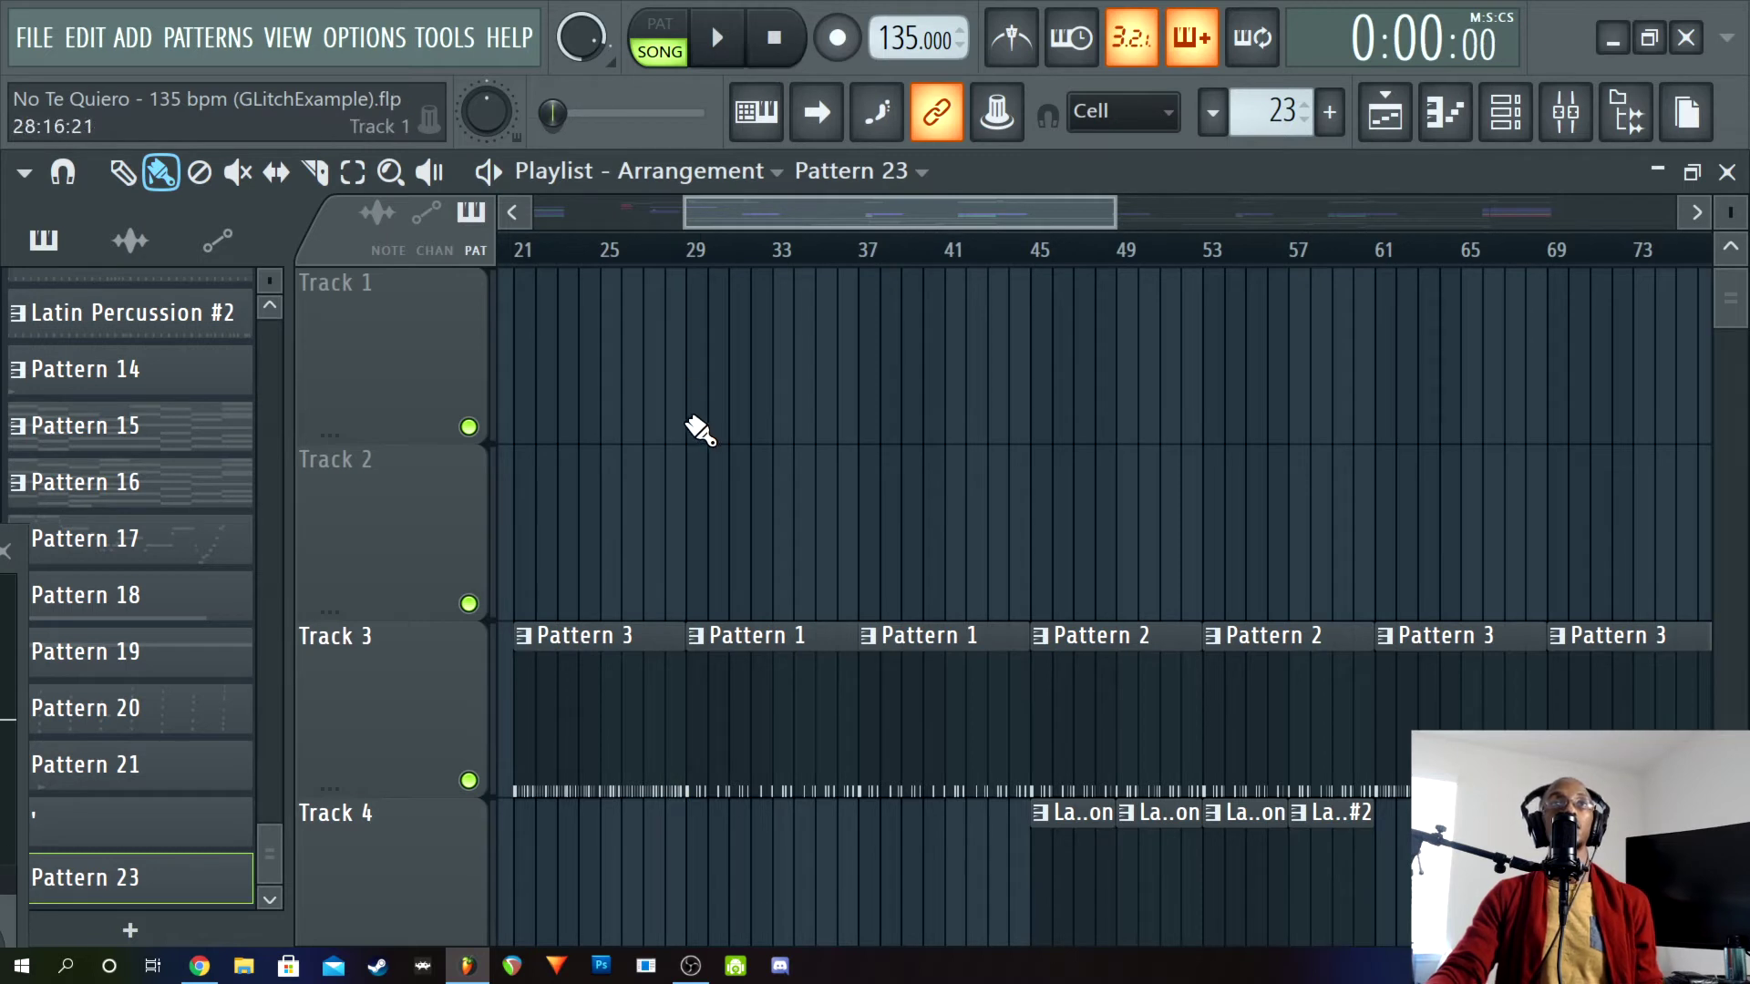
# Place a Pattern 23 clip on Track 1 spanning bars 29 to 45 and arm recording
pyautogui.moveTo(690, 425)
pyautogui.mouseDown()
pyautogui.moveTo(723, 429)
pyautogui.moveTo(696, 402)
pyautogui.moveTo(805, 398)
pyautogui.moveTo(1029, 439)
pyautogui.mouseUp()
pyautogui.rightClick(711, 429)
pyautogui.rightClick(719, 423)
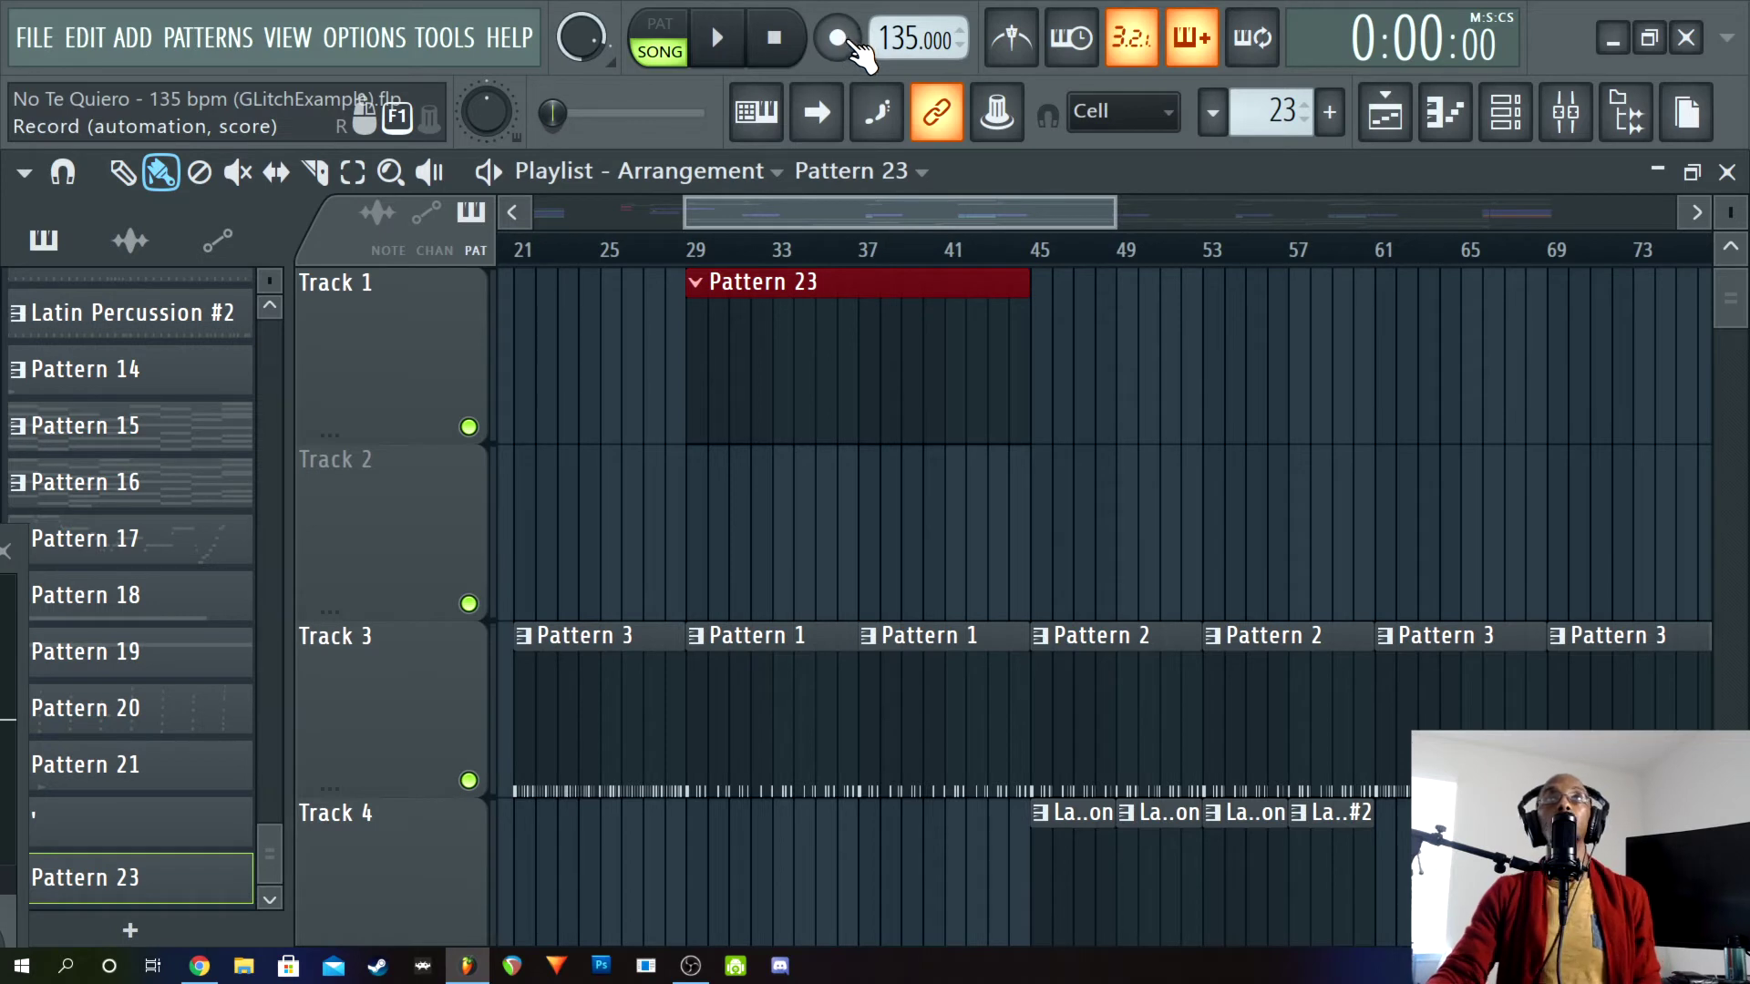
pyautogui.click(843, 41)
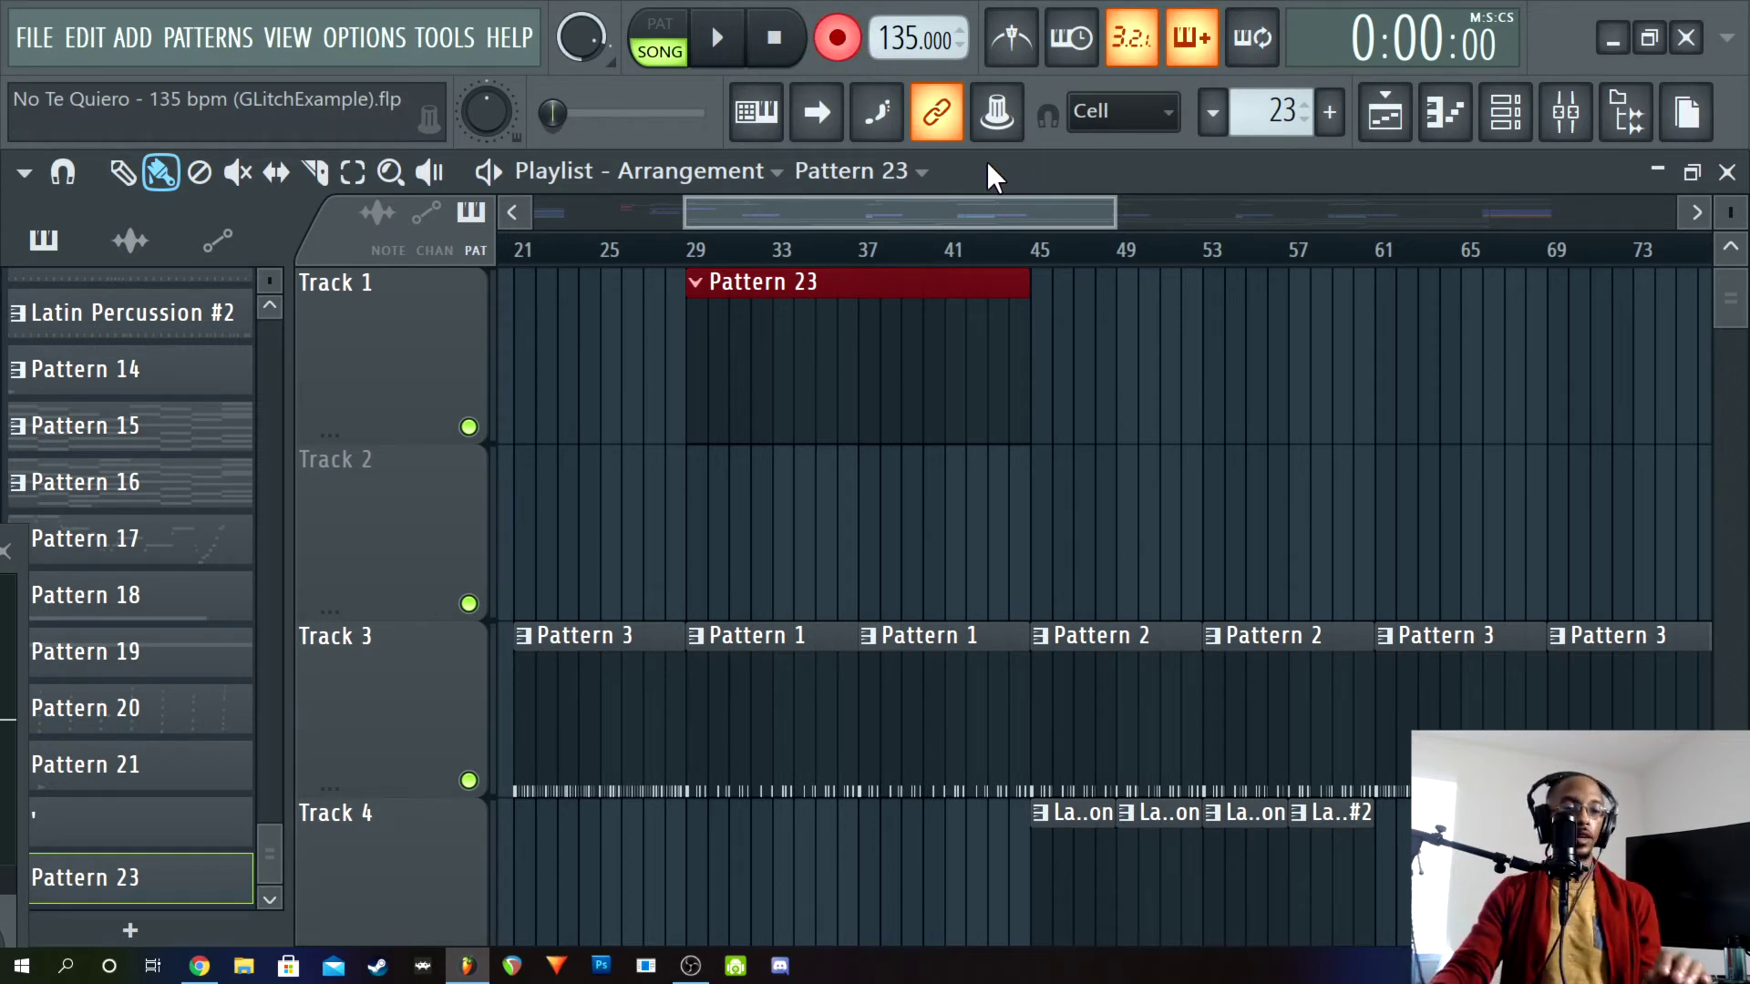
# Open Glitch2 from the Master track, close the mixer and move the plugin window clear of the Pattern 23 clip
pyautogui.press('F9')
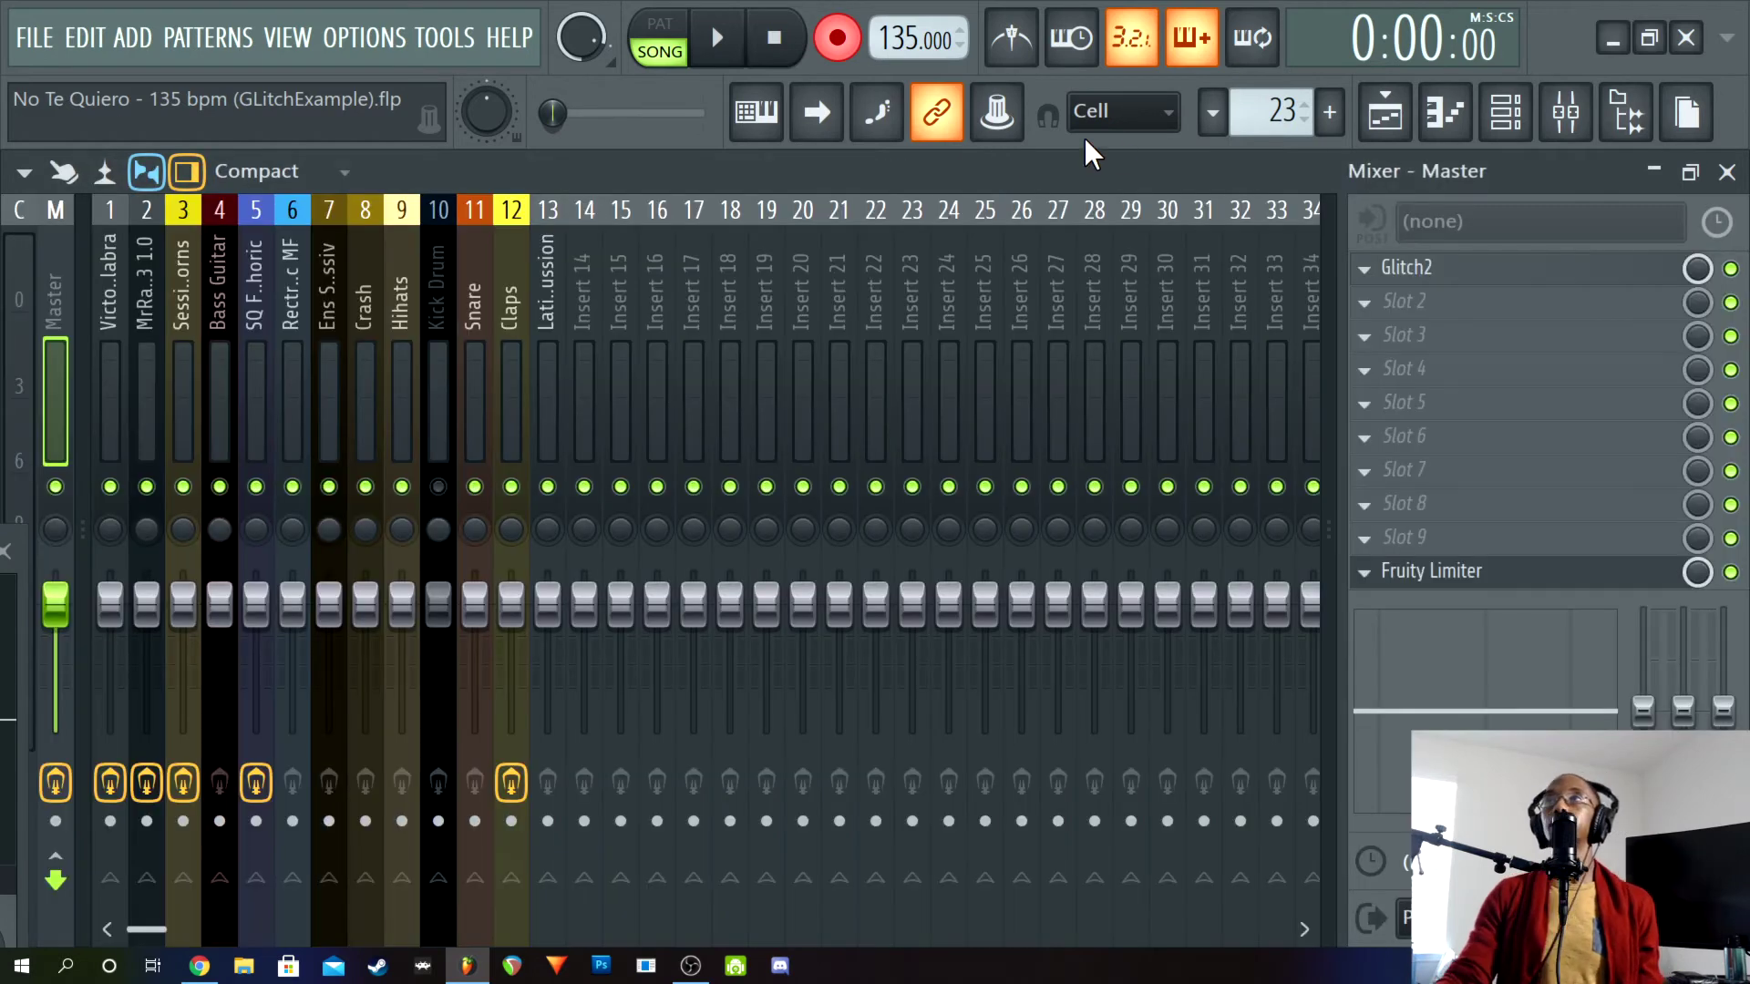
pyautogui.click(1558, 276)
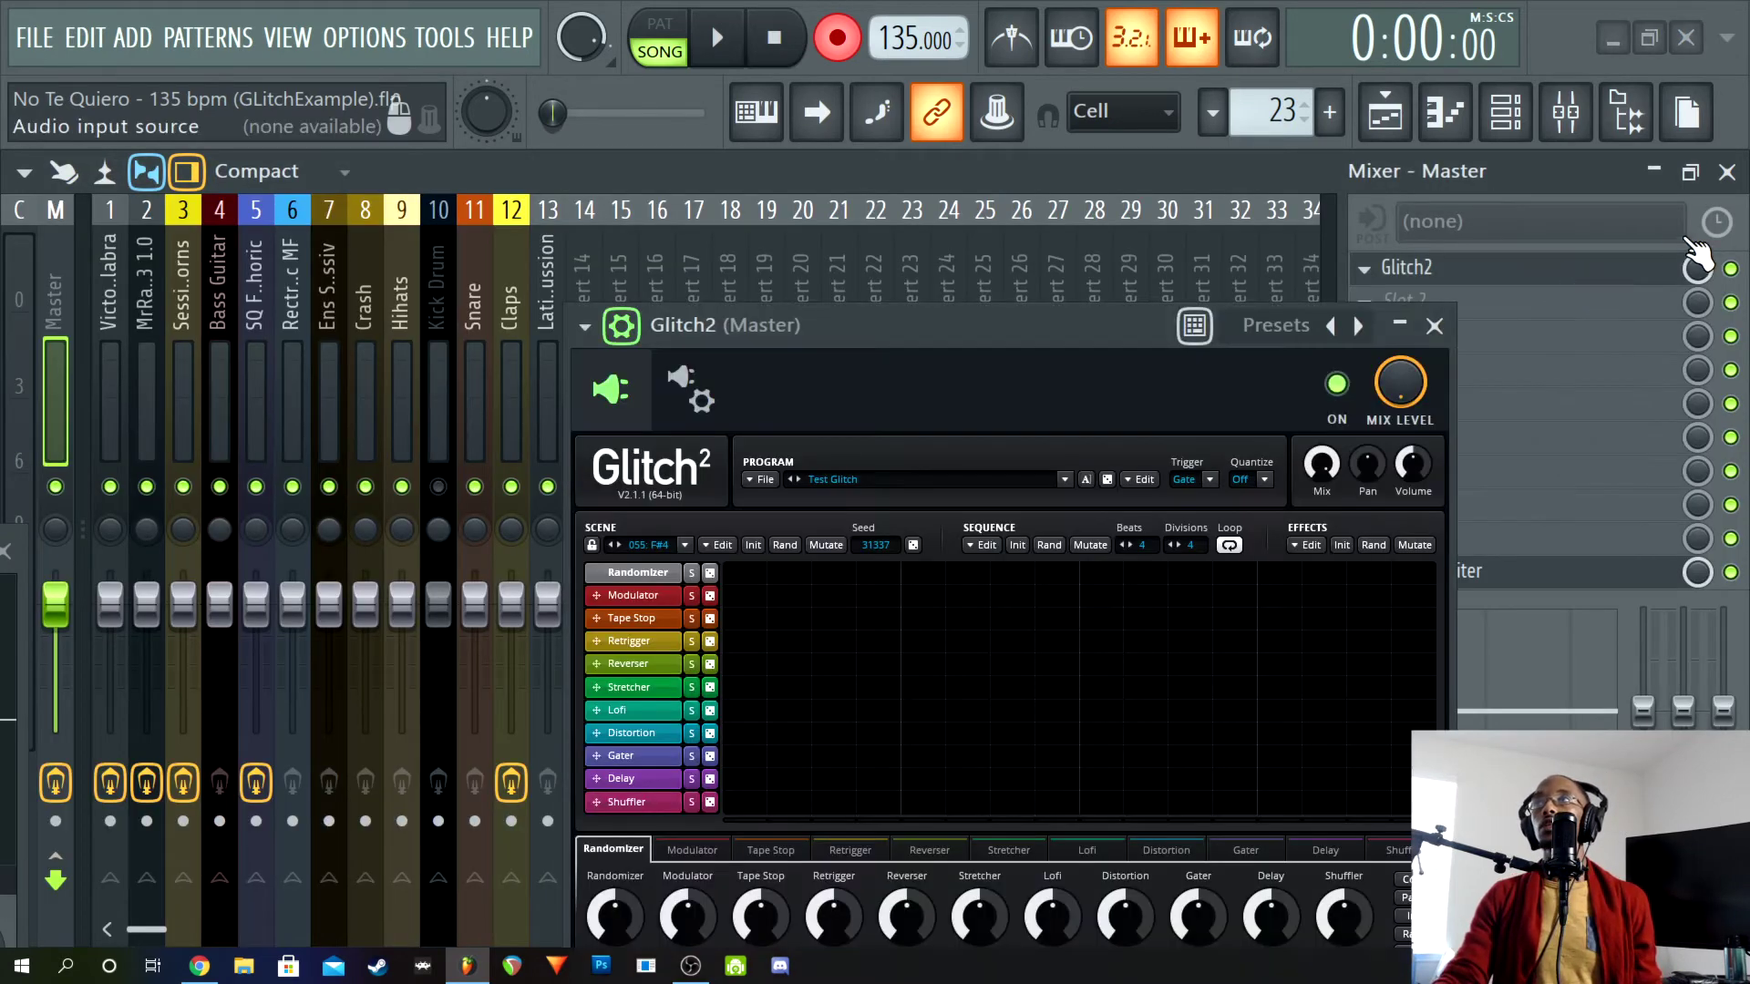
pyautogui.click(1726, 171)
pyautogui.moveTo(959, 350); pyautogui.dragTo(1335, 314)
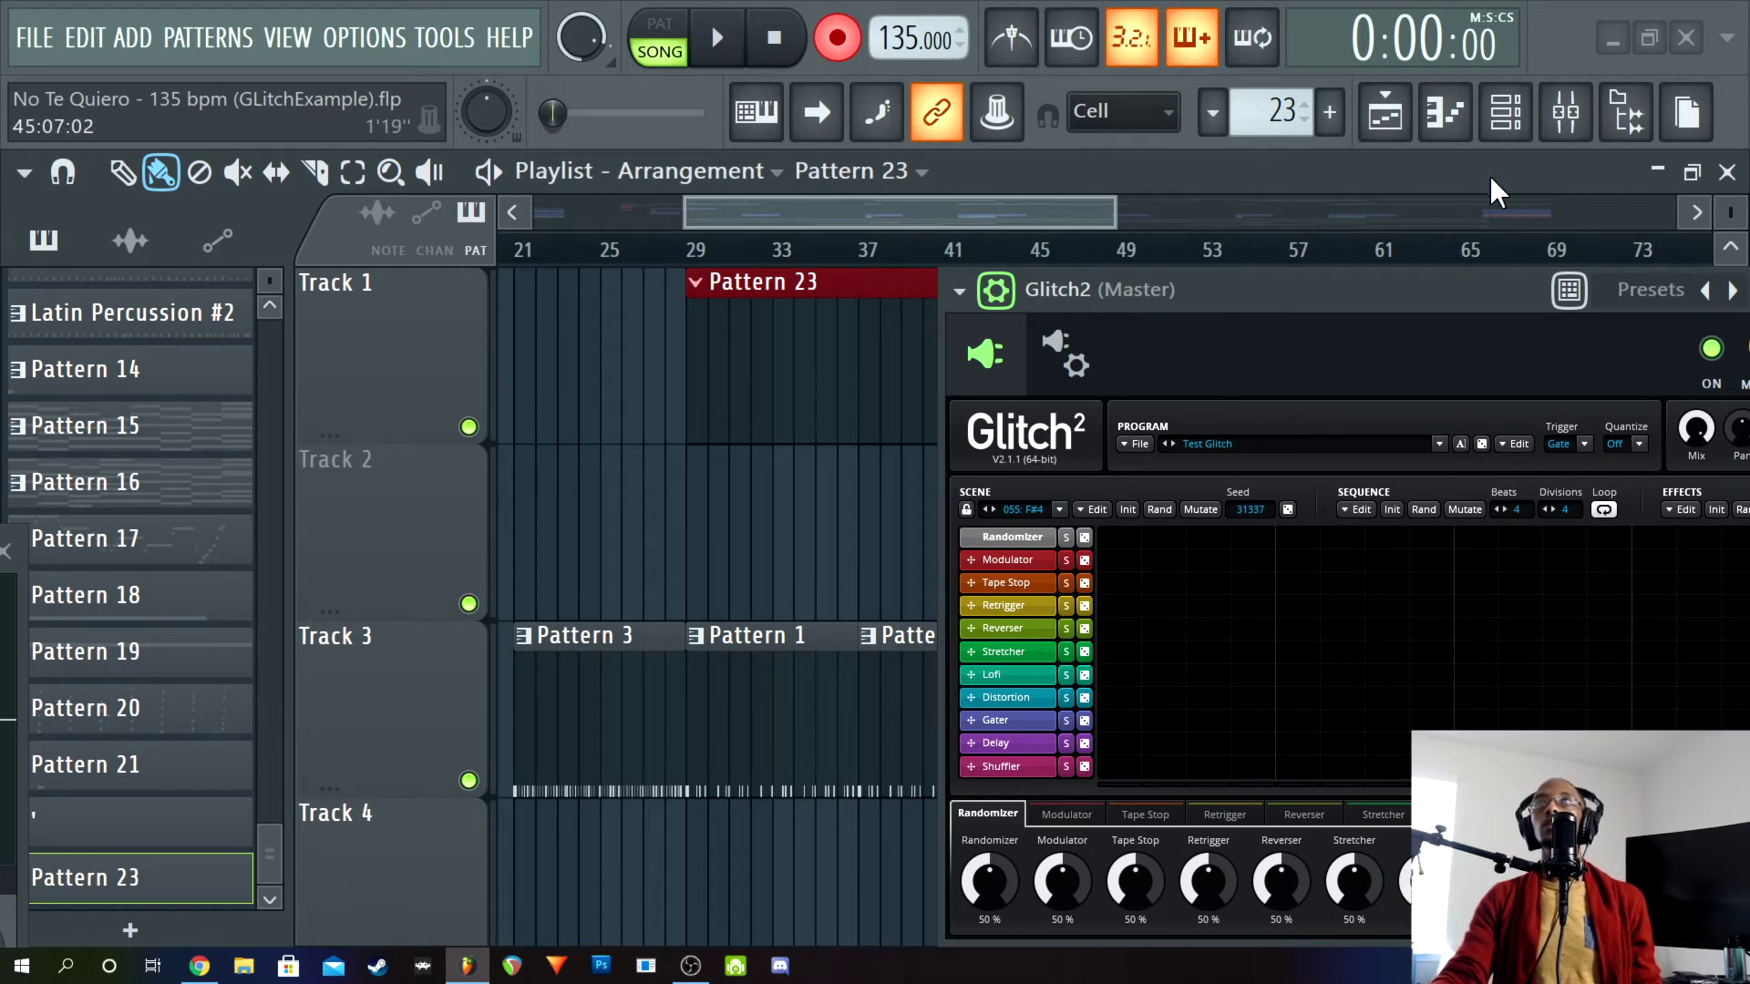
pyautogui.moveTo(1114, 206); pyautogui.dragTo(1313, 219)
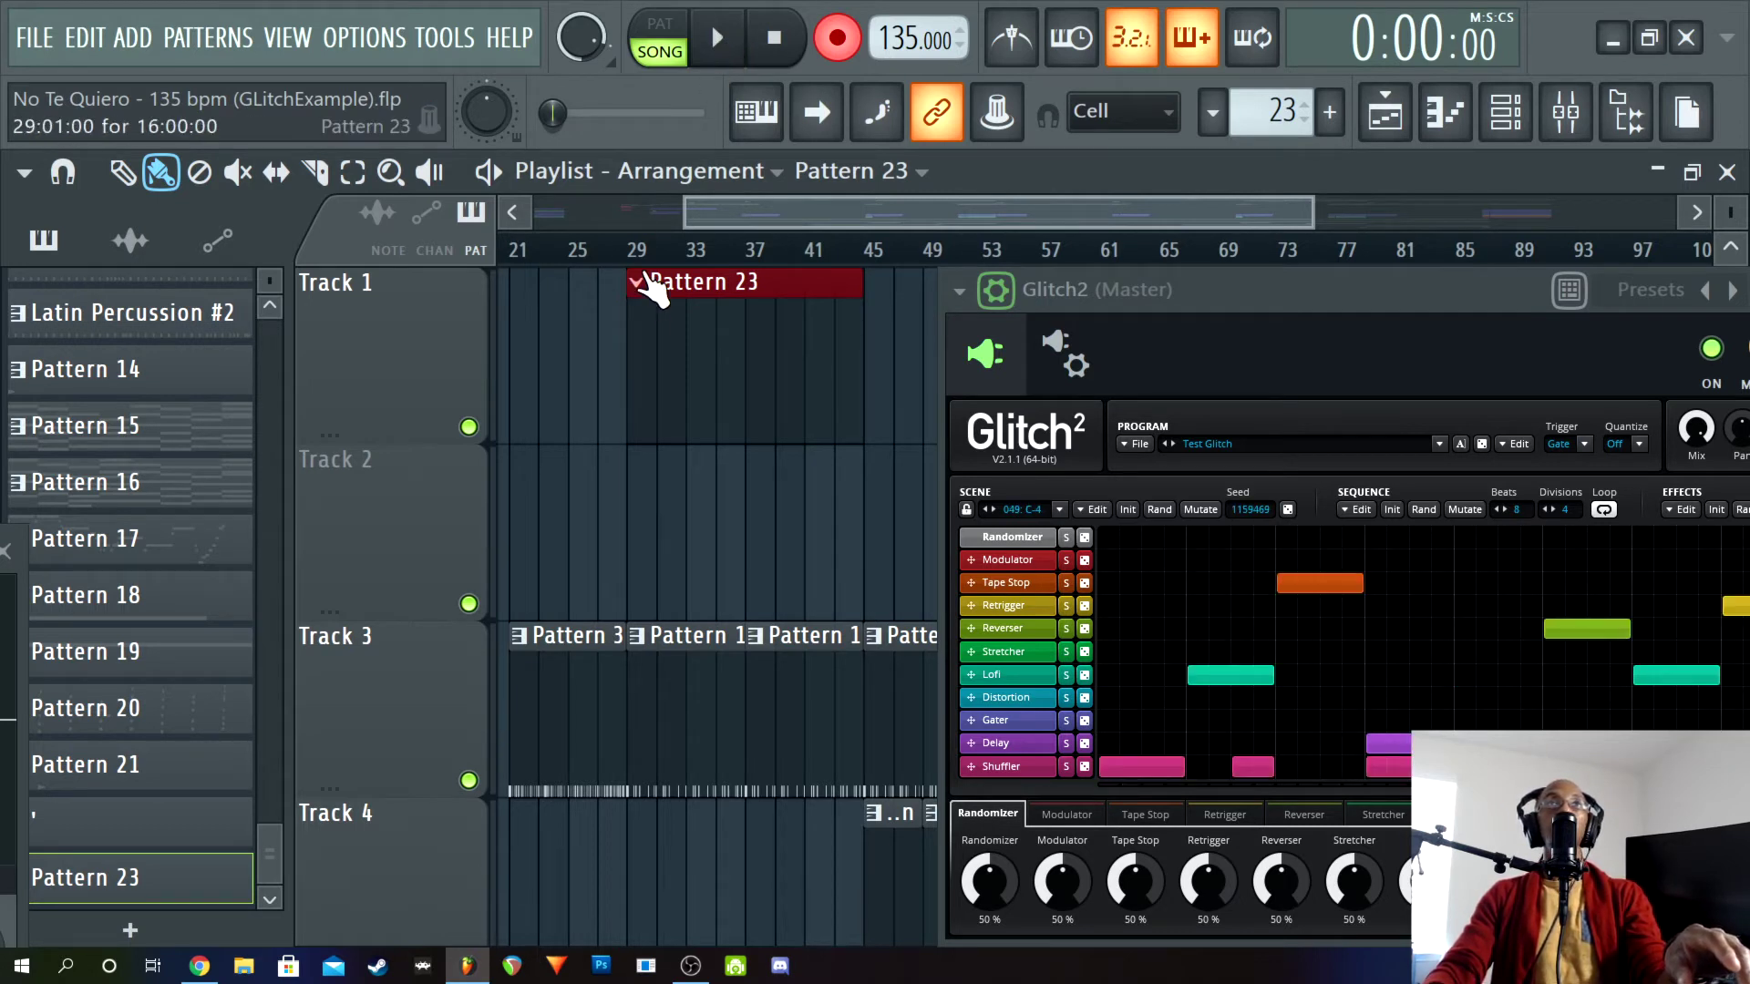
# Record Glitch2 scene changes from the start of the Pattern 23 clip at bar 29, holding notes such as D4, then stop playback
pyautogui.click(640, 265)
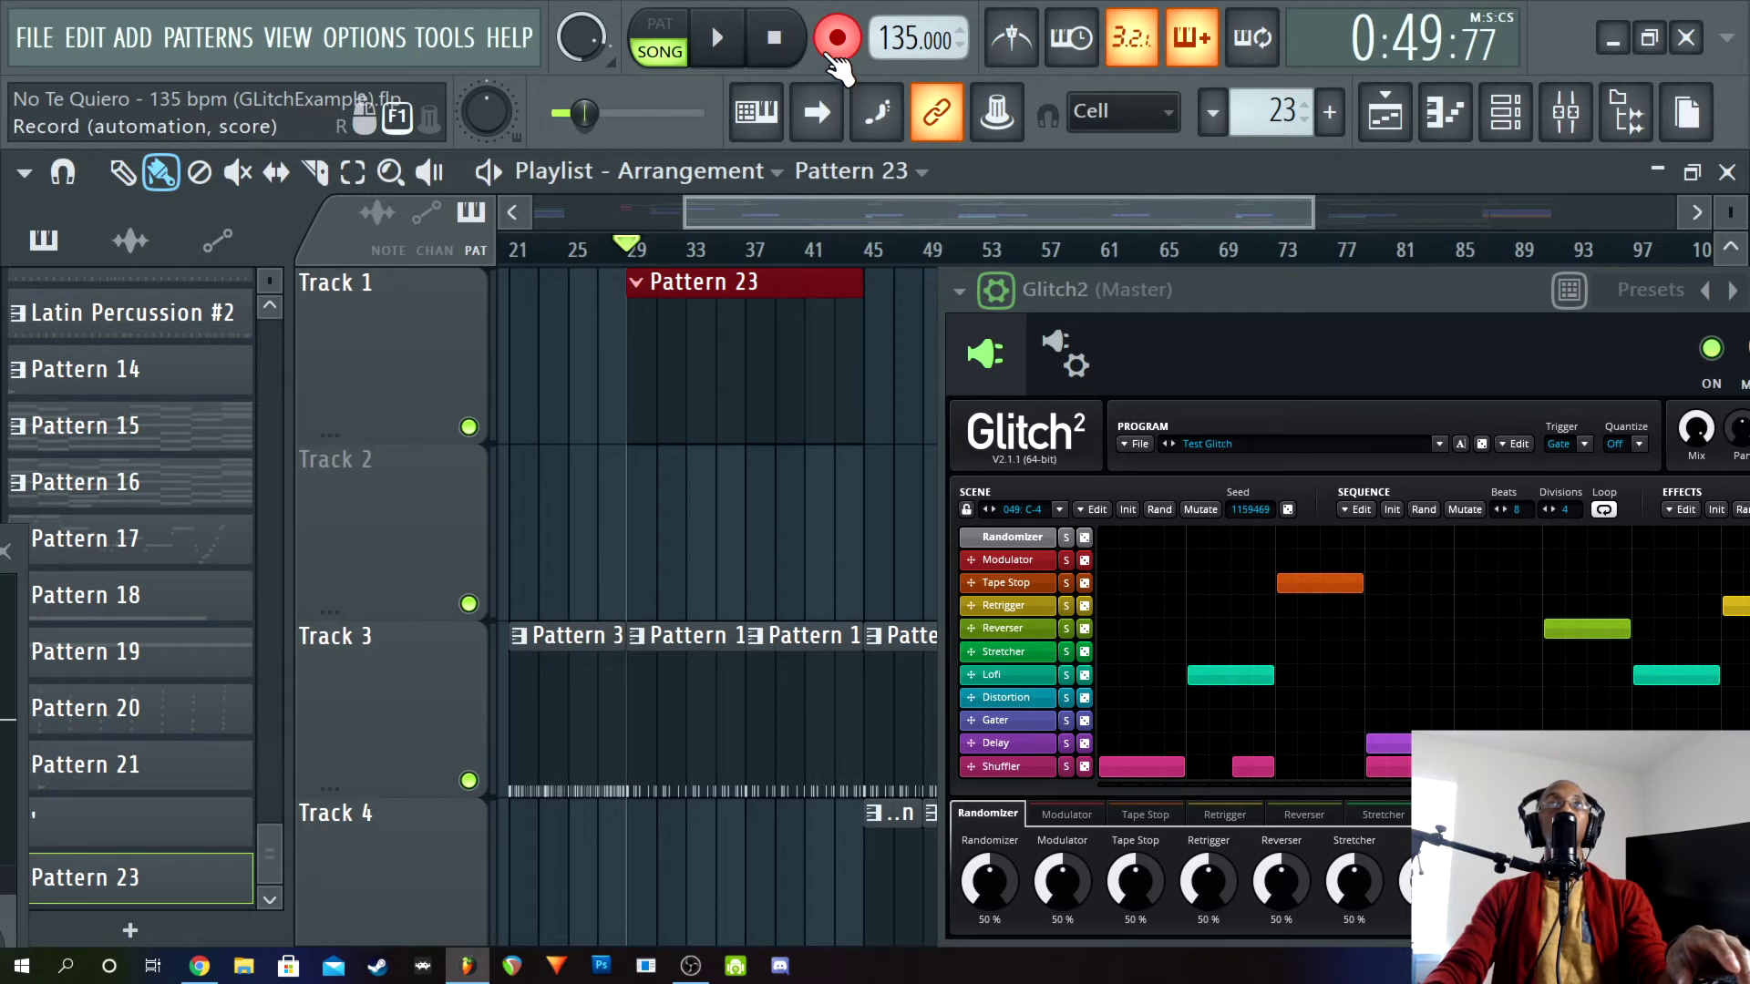
pyautogui.click(729, 50)
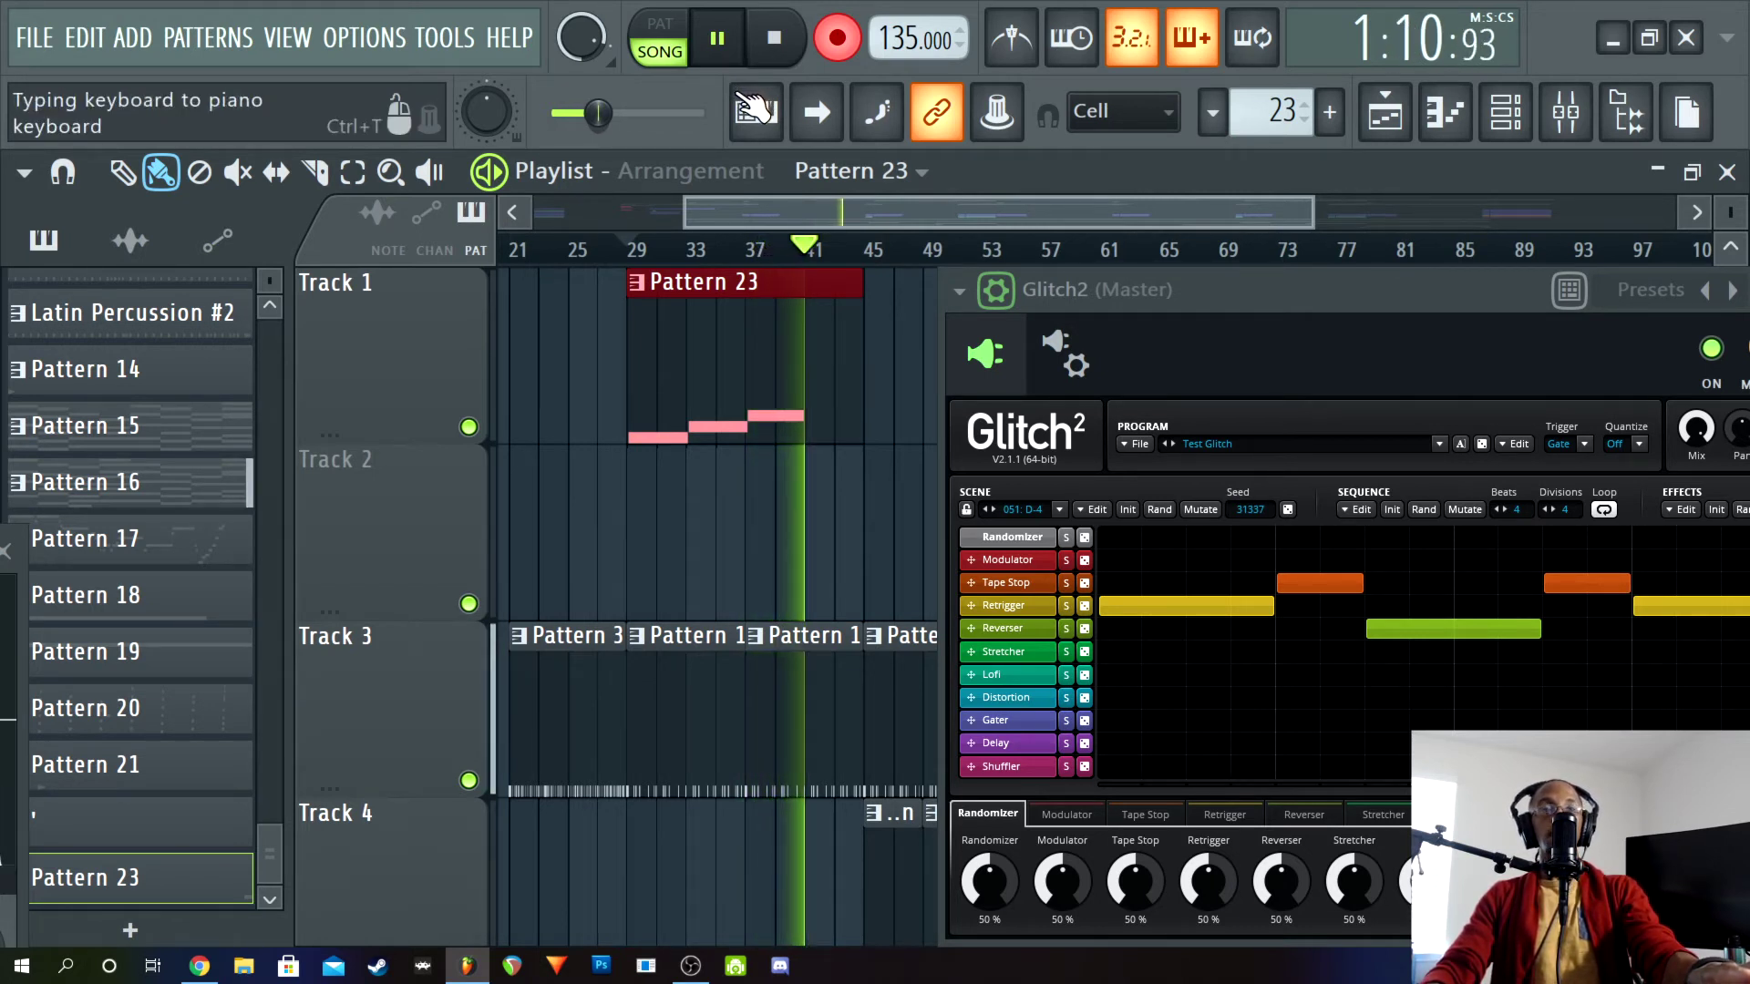
pyautogui.press('d')
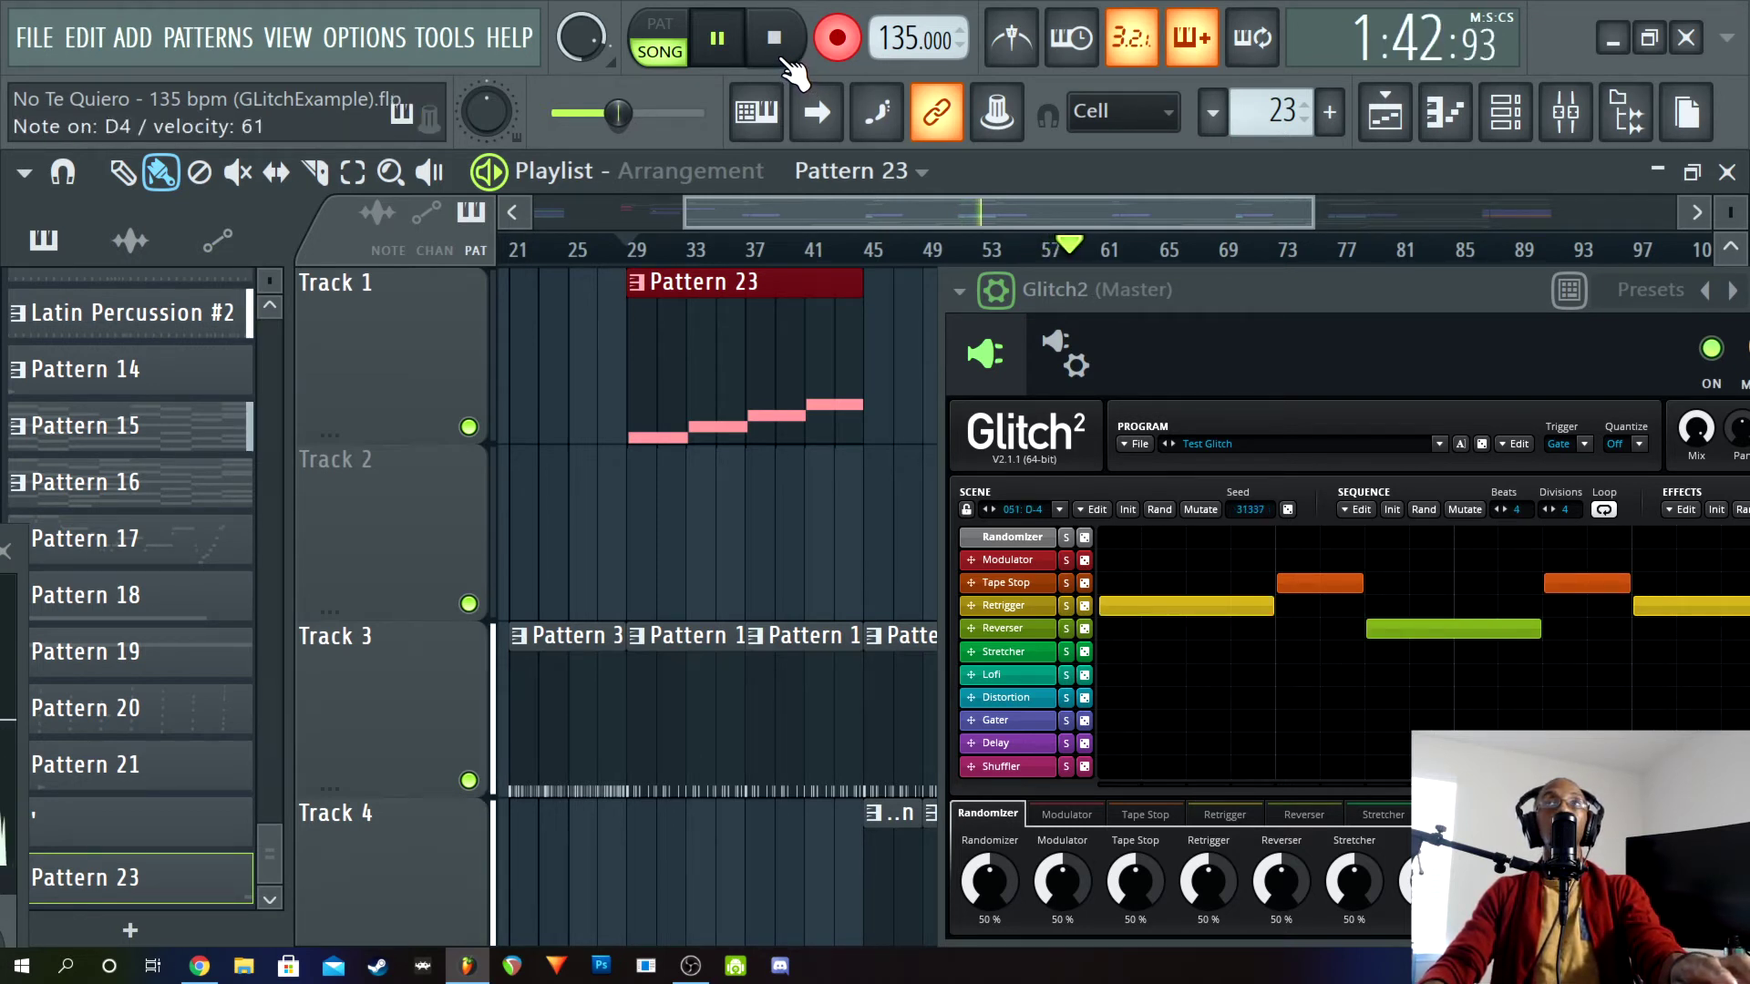
pyautogui.click(780, 54)
pyautogui.click(776, 45)
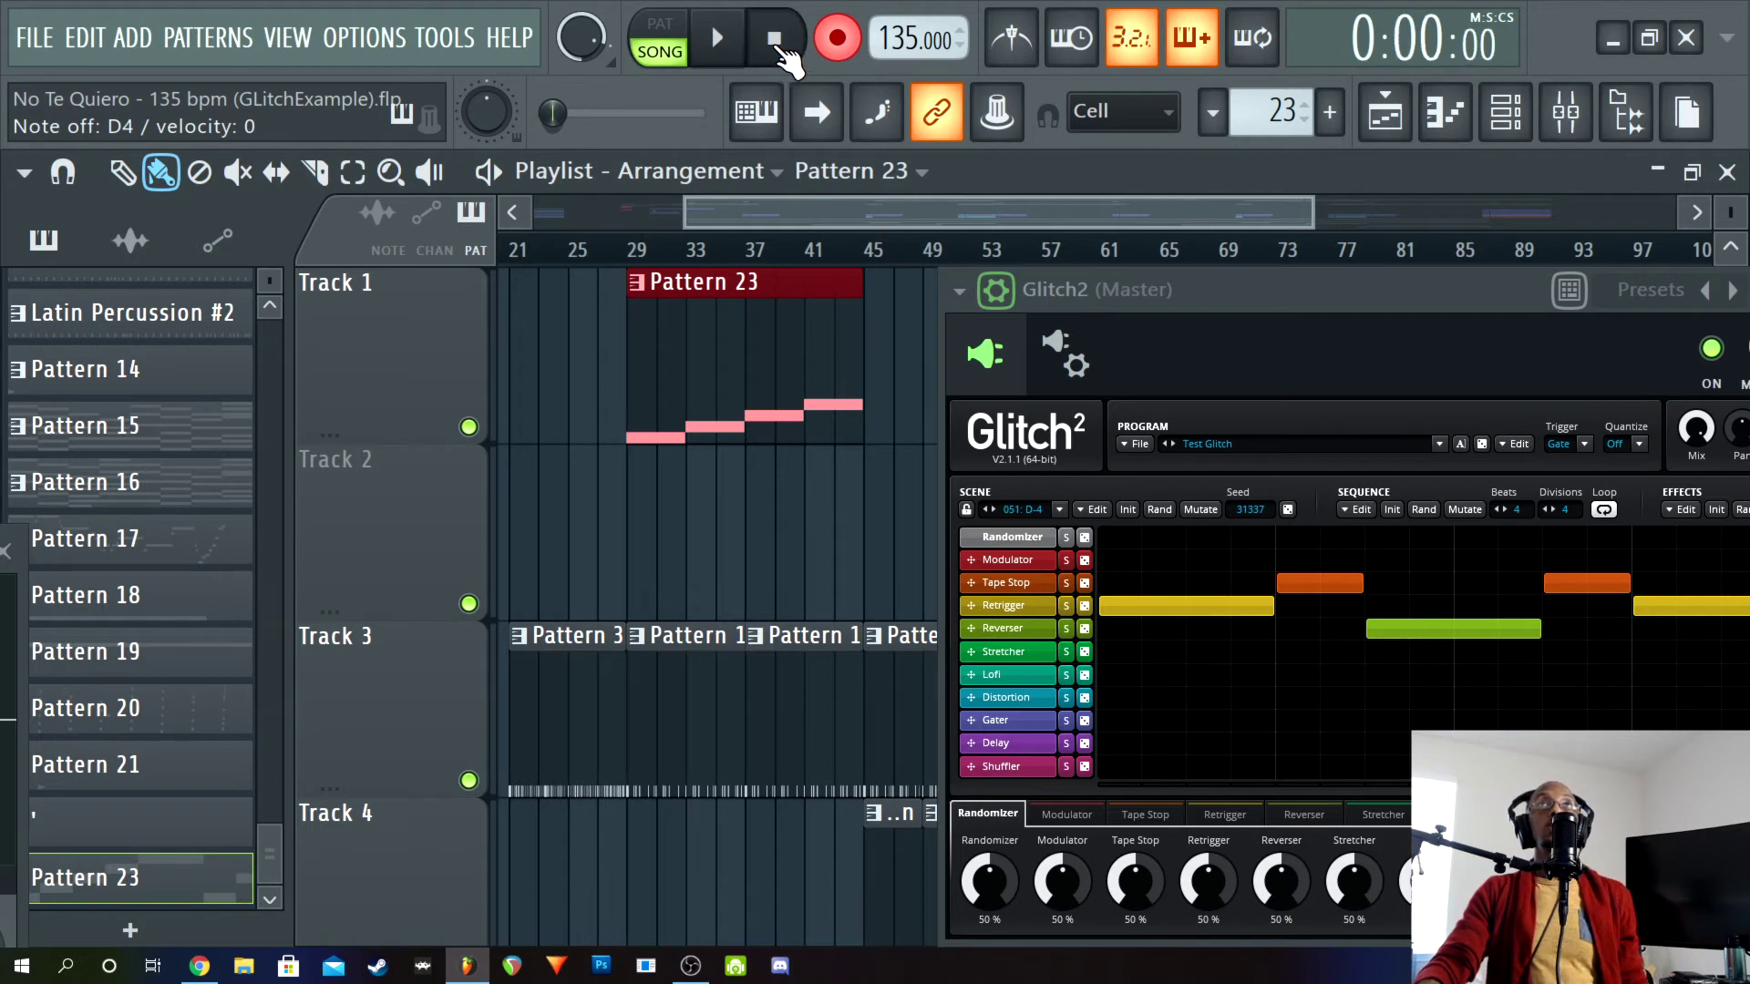
# Close the Glitch2 window and extend the Pattern 23 clip on Track 1 to bar 61
pyautogui.moveTo(1309, 292); pyautogui.dragTo(986, 292)
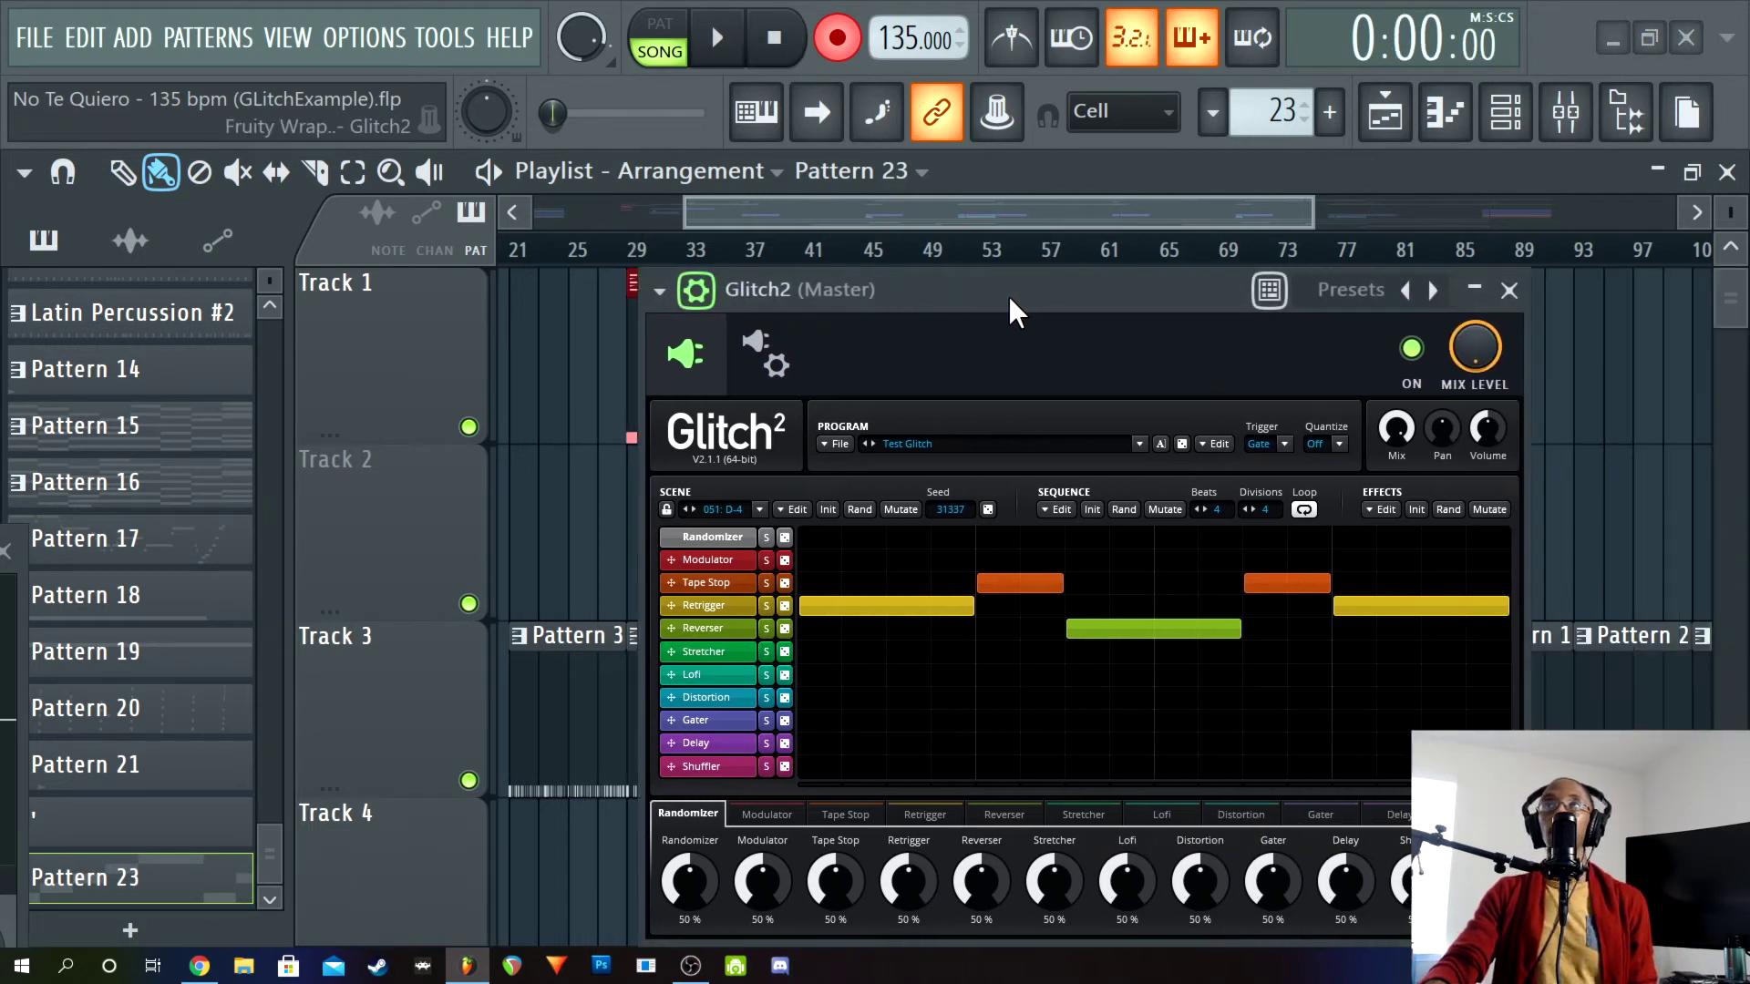
pyautogui.click(1512, 290)
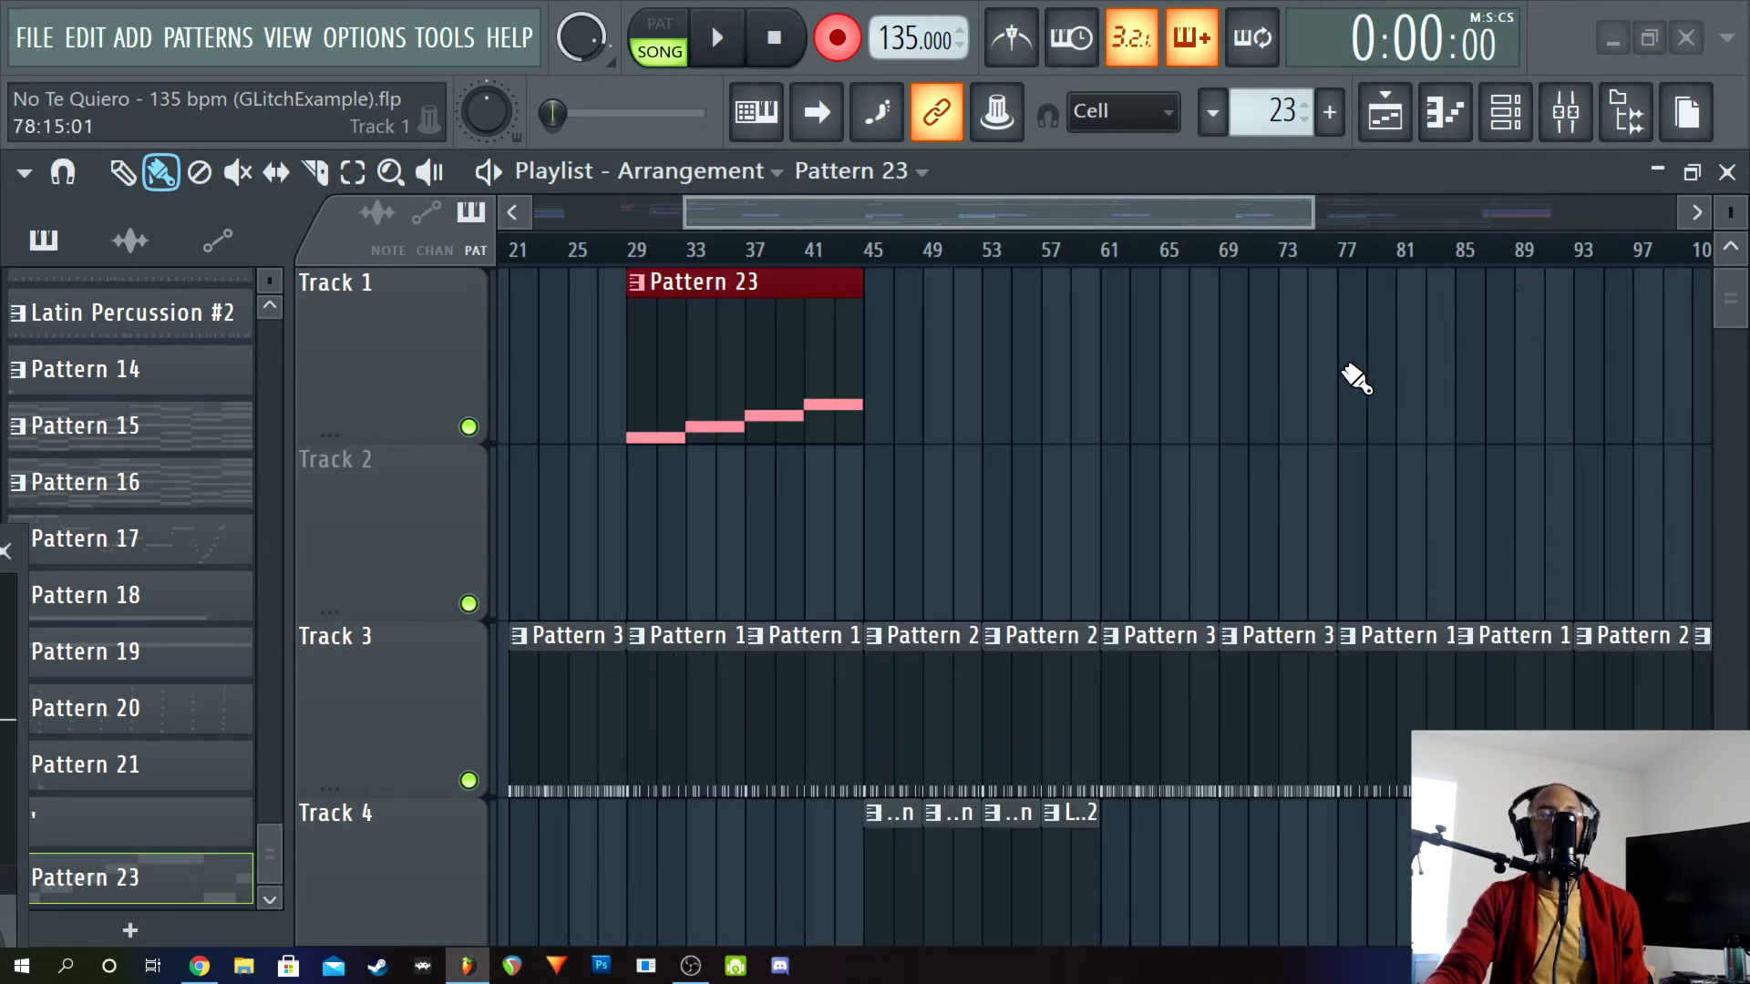
pyautogui.moveTo(859, 339); pyautogui.dragTo(1089, 358)
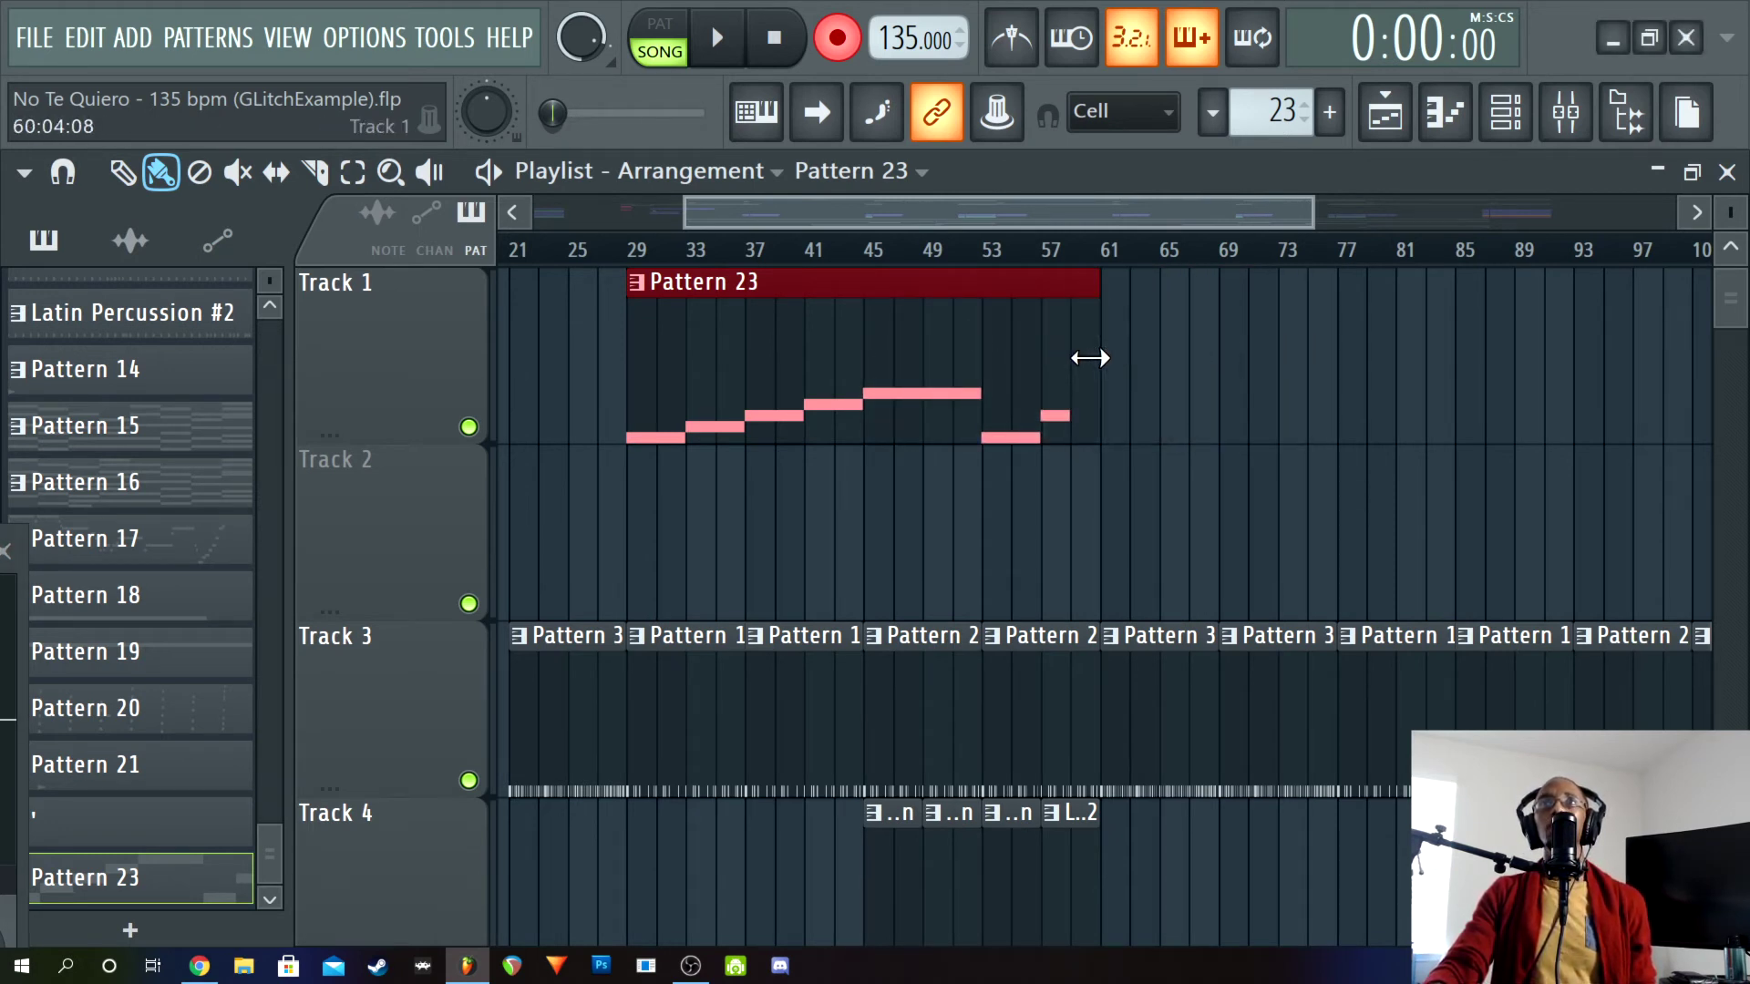
# Examine Pattern 23's recorded MIDI Out notes and the snap options in the maximized piano roll, then return to the playlist
pyautogui.doubleClick(645, 412)
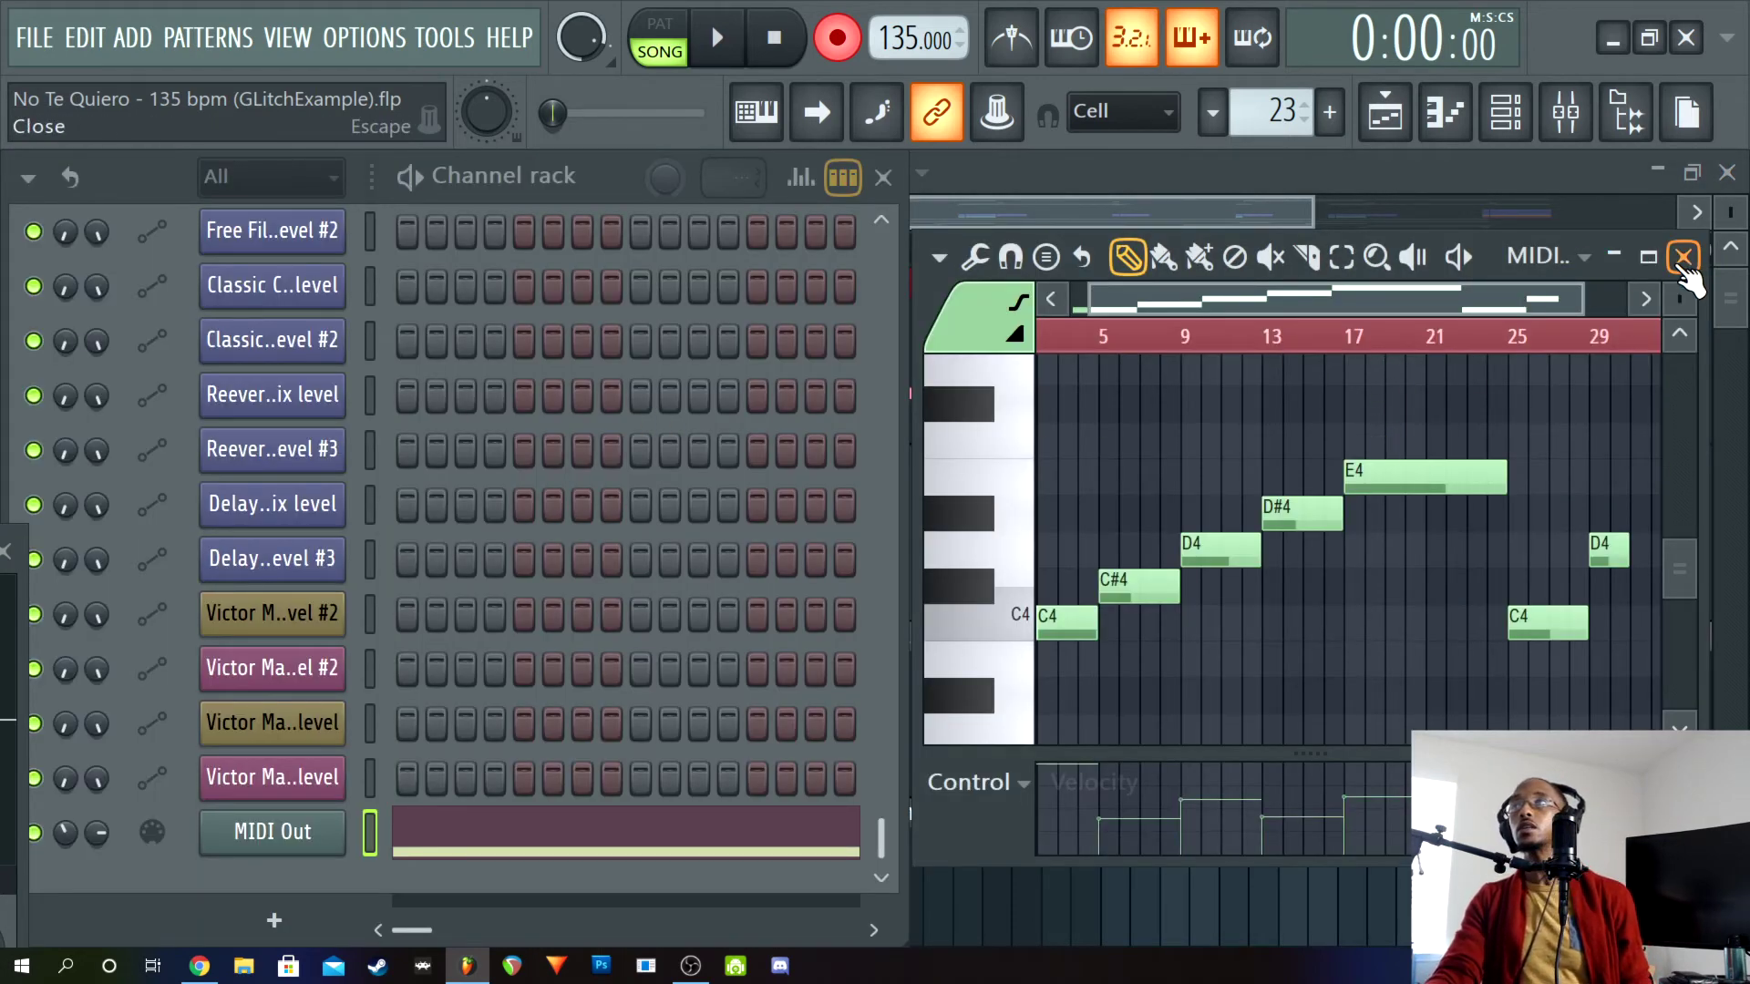
pyautogui.click(1647, 256)
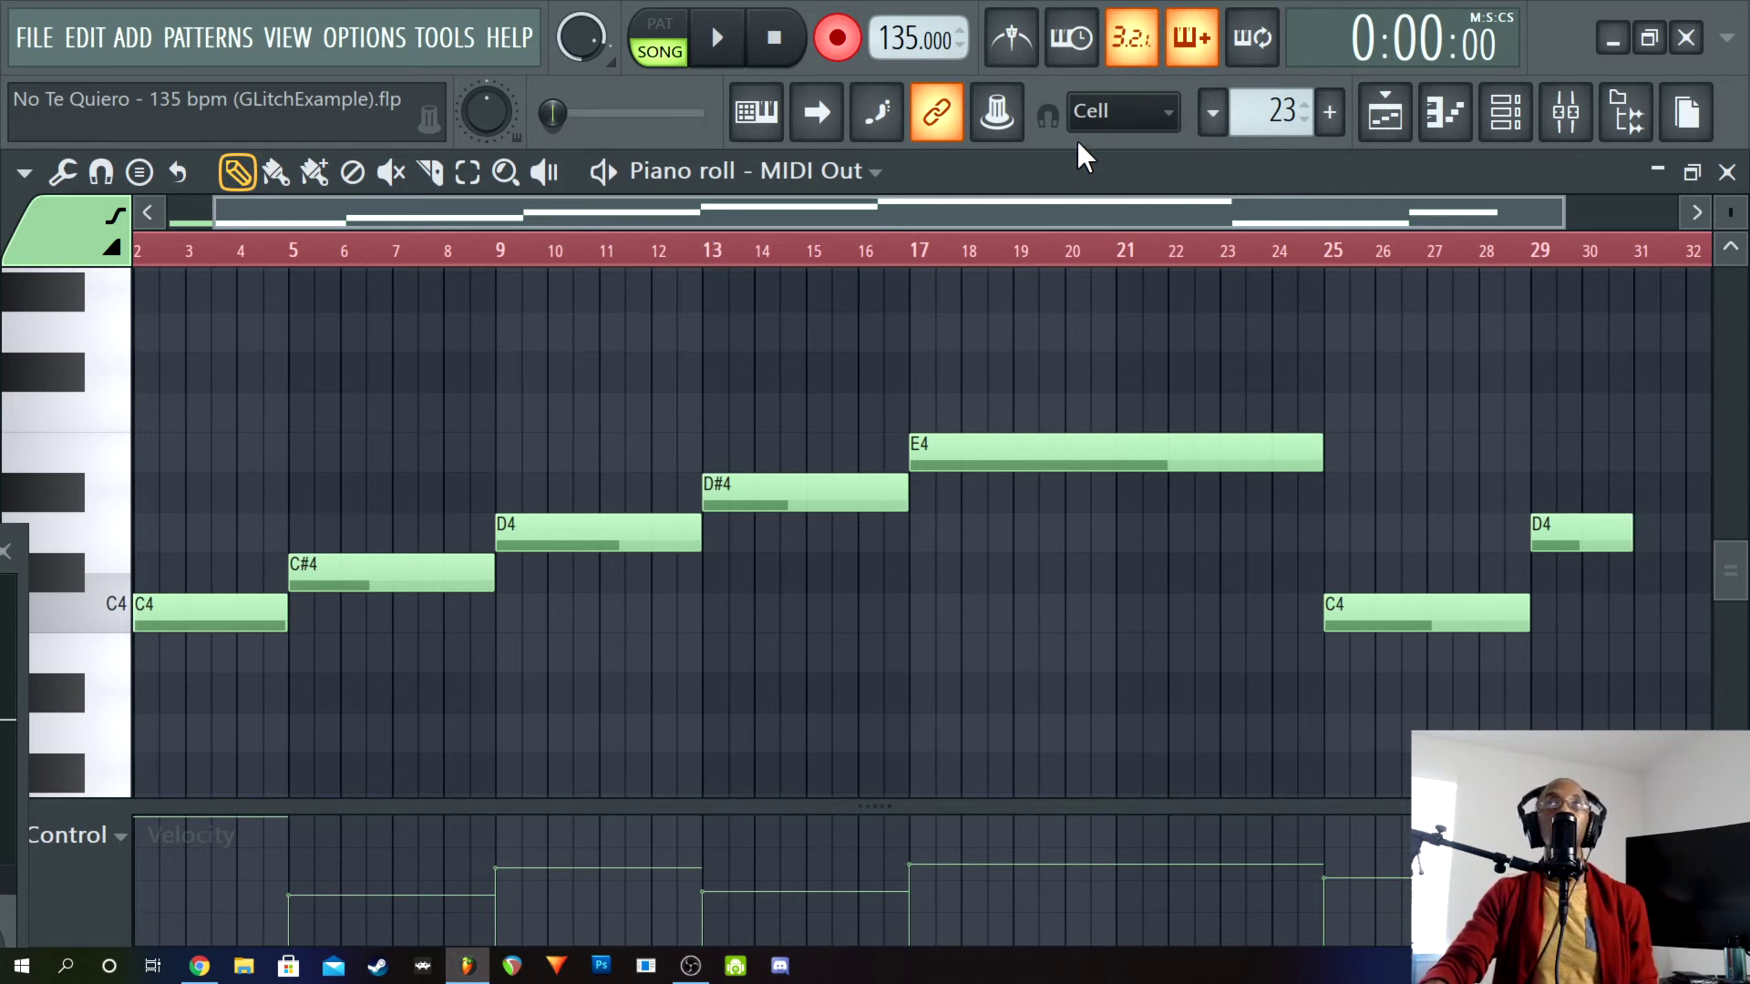
pyautogui.click(1121, 113)
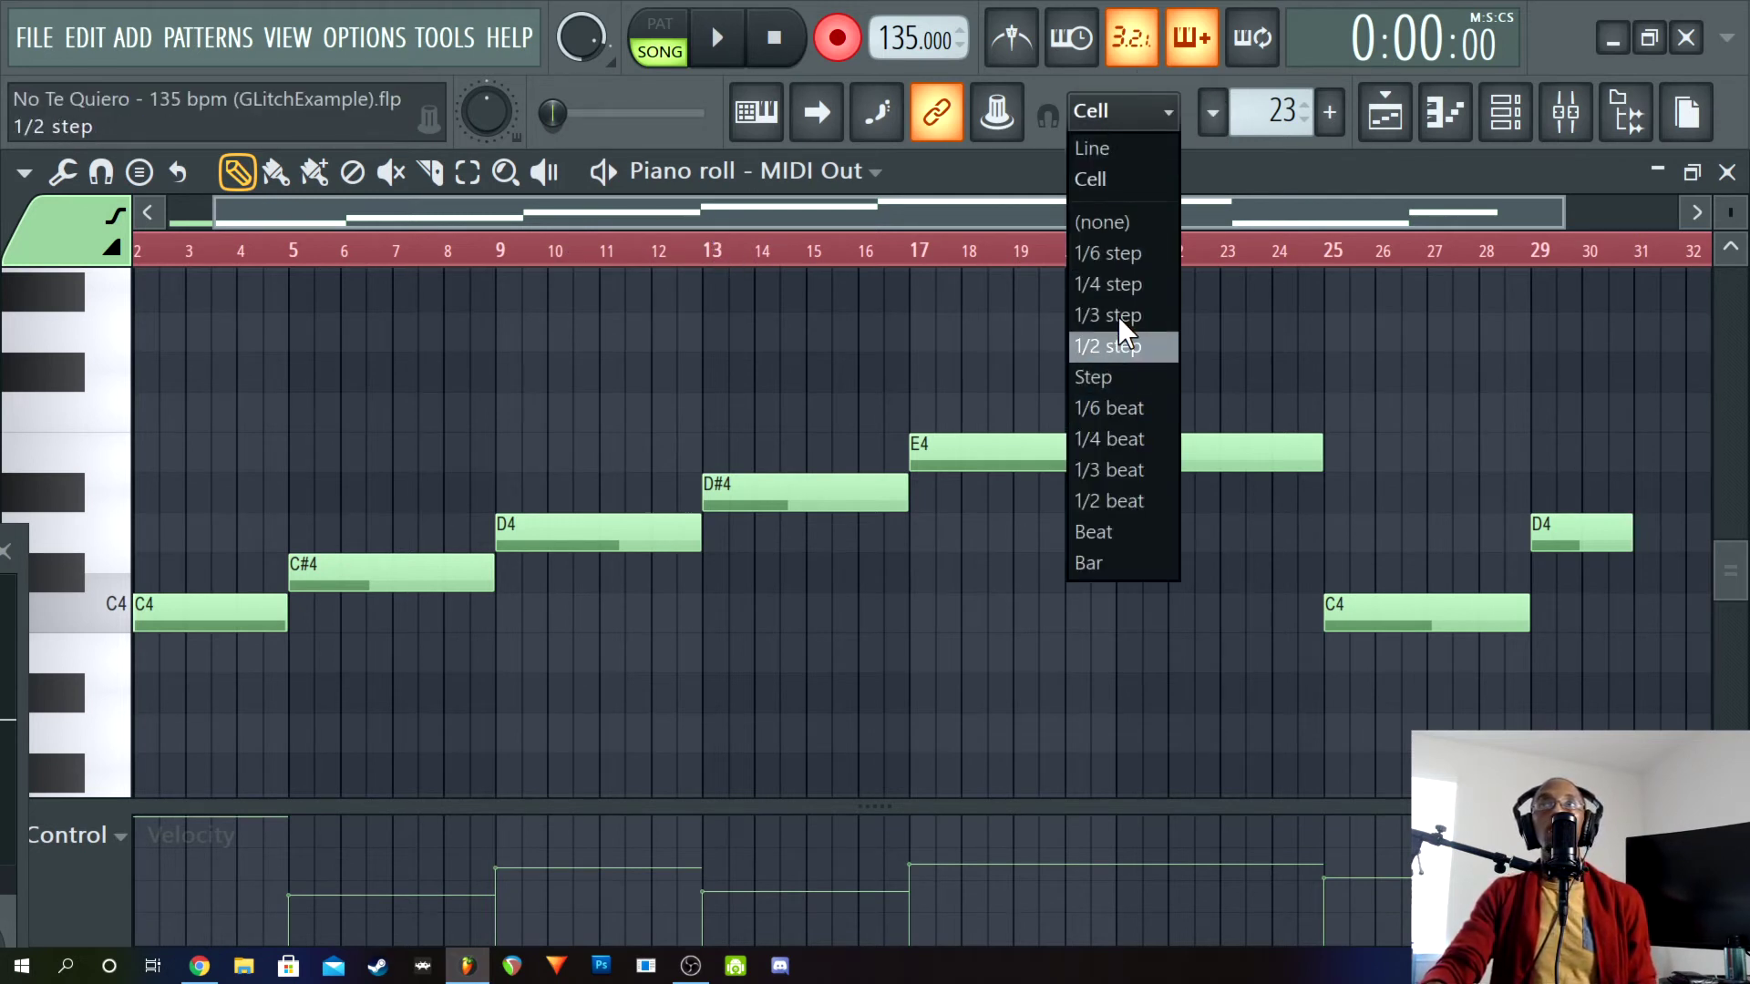
pyautogui.click(976, 223)
pyautogui.moveTo(937, 215); pyautogui.dragTo(63, 489)
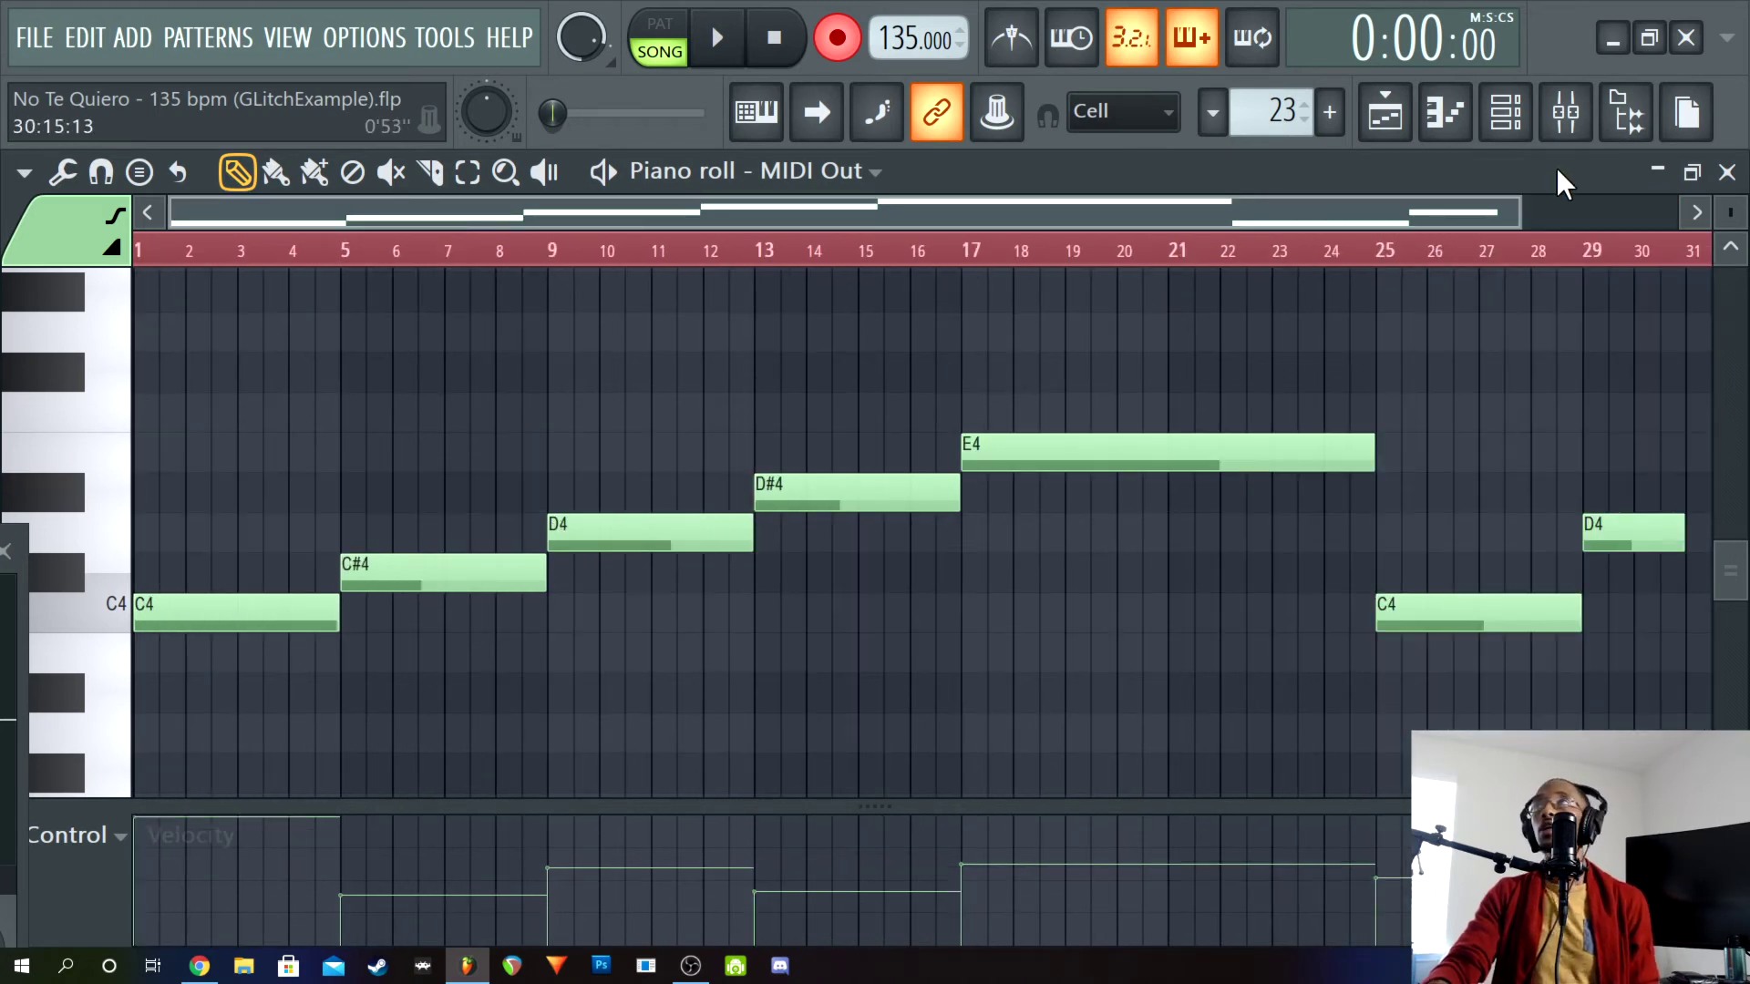
pyautogui.click(1727, 172)
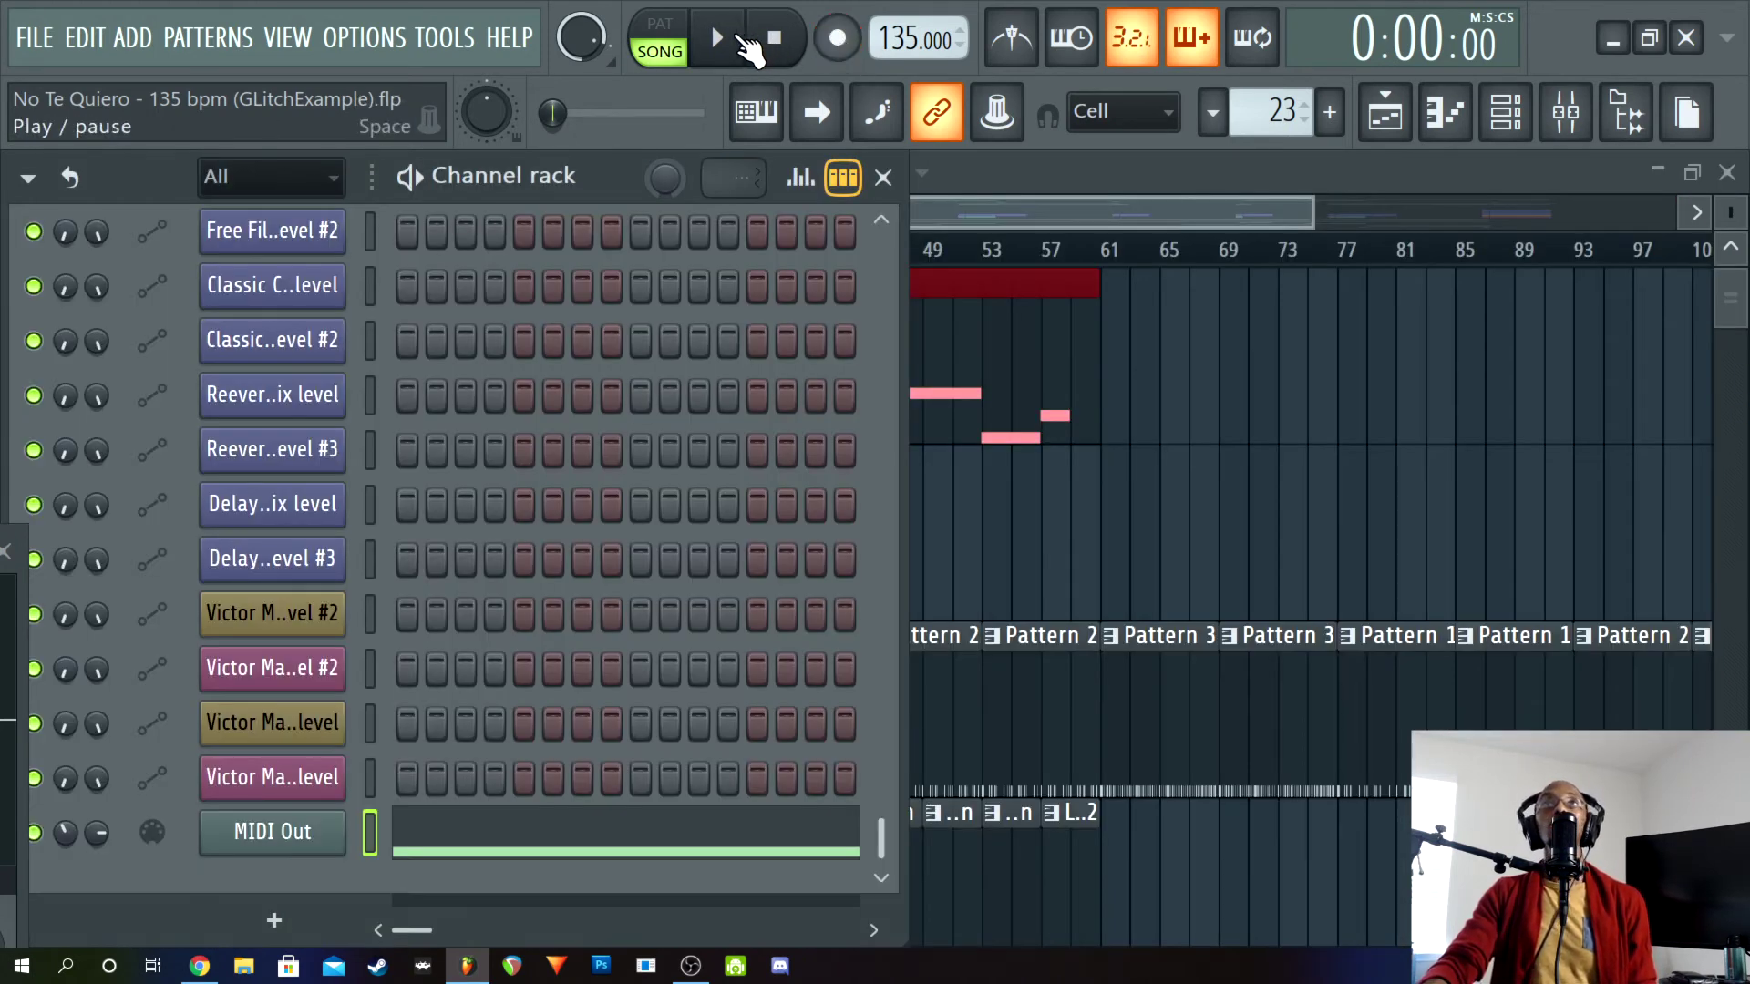
pyautogui.click(1276, 191)
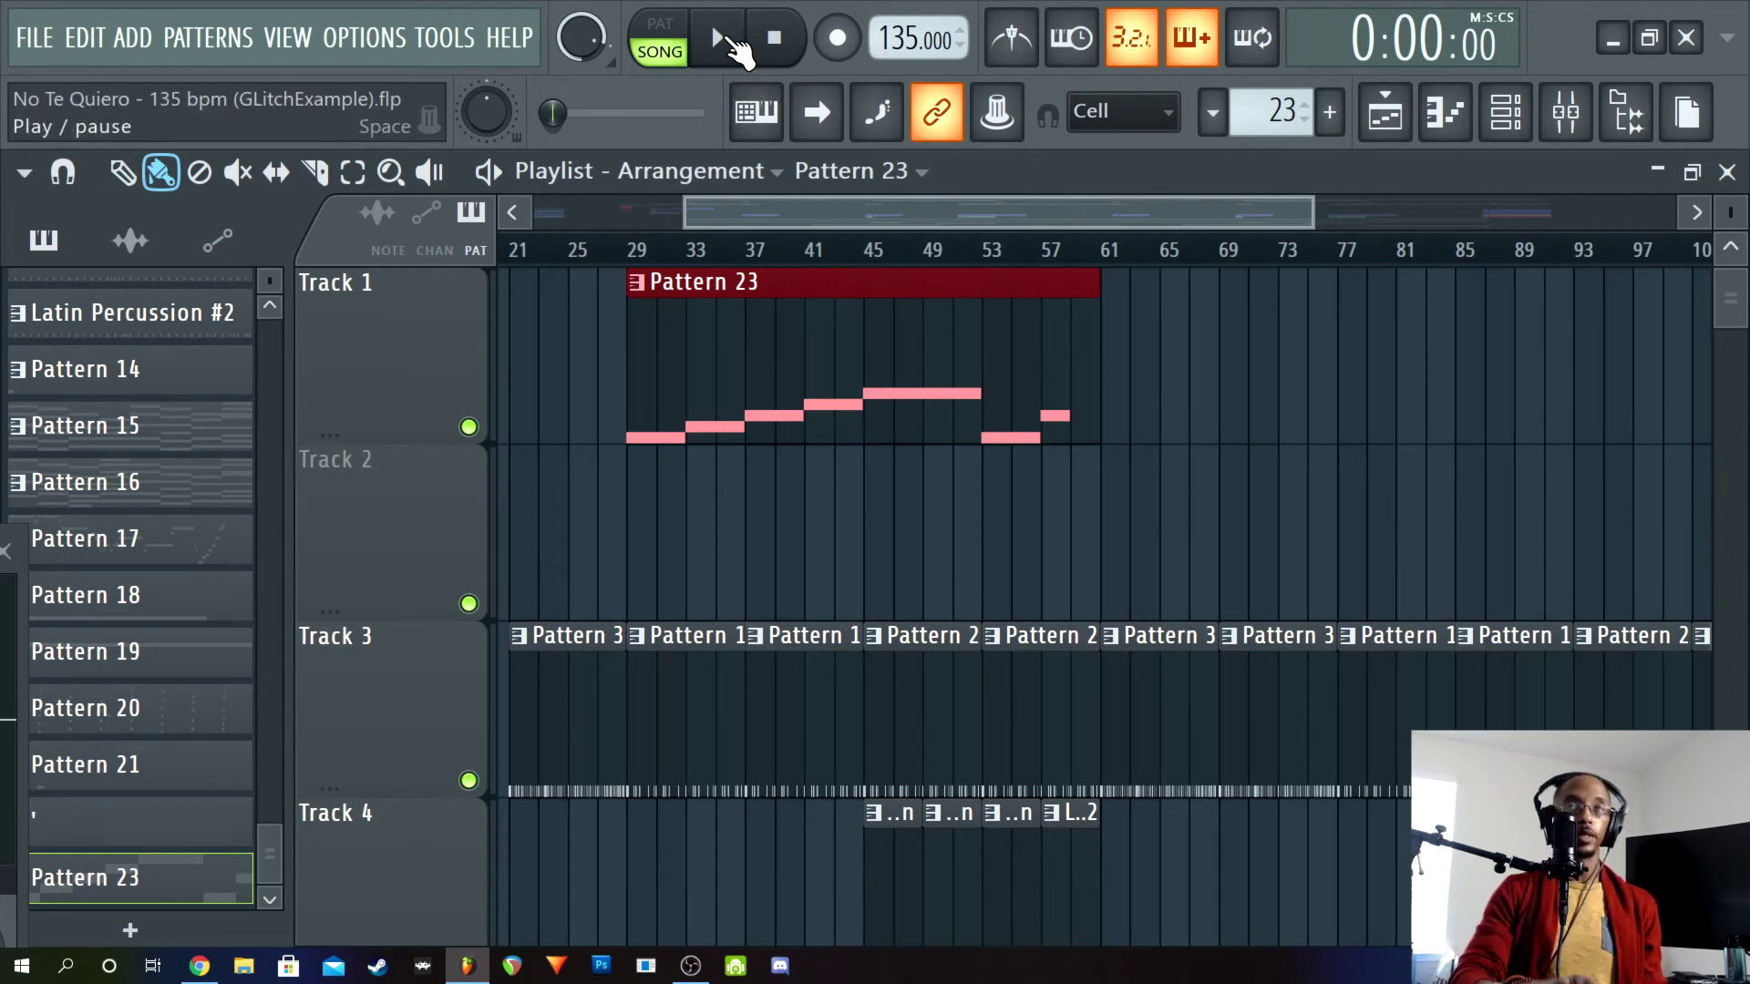
# Mute mixer tracks 1 to 7, unmute the Kick Drum track, and return to the playlist
pyautogui.press('F9')
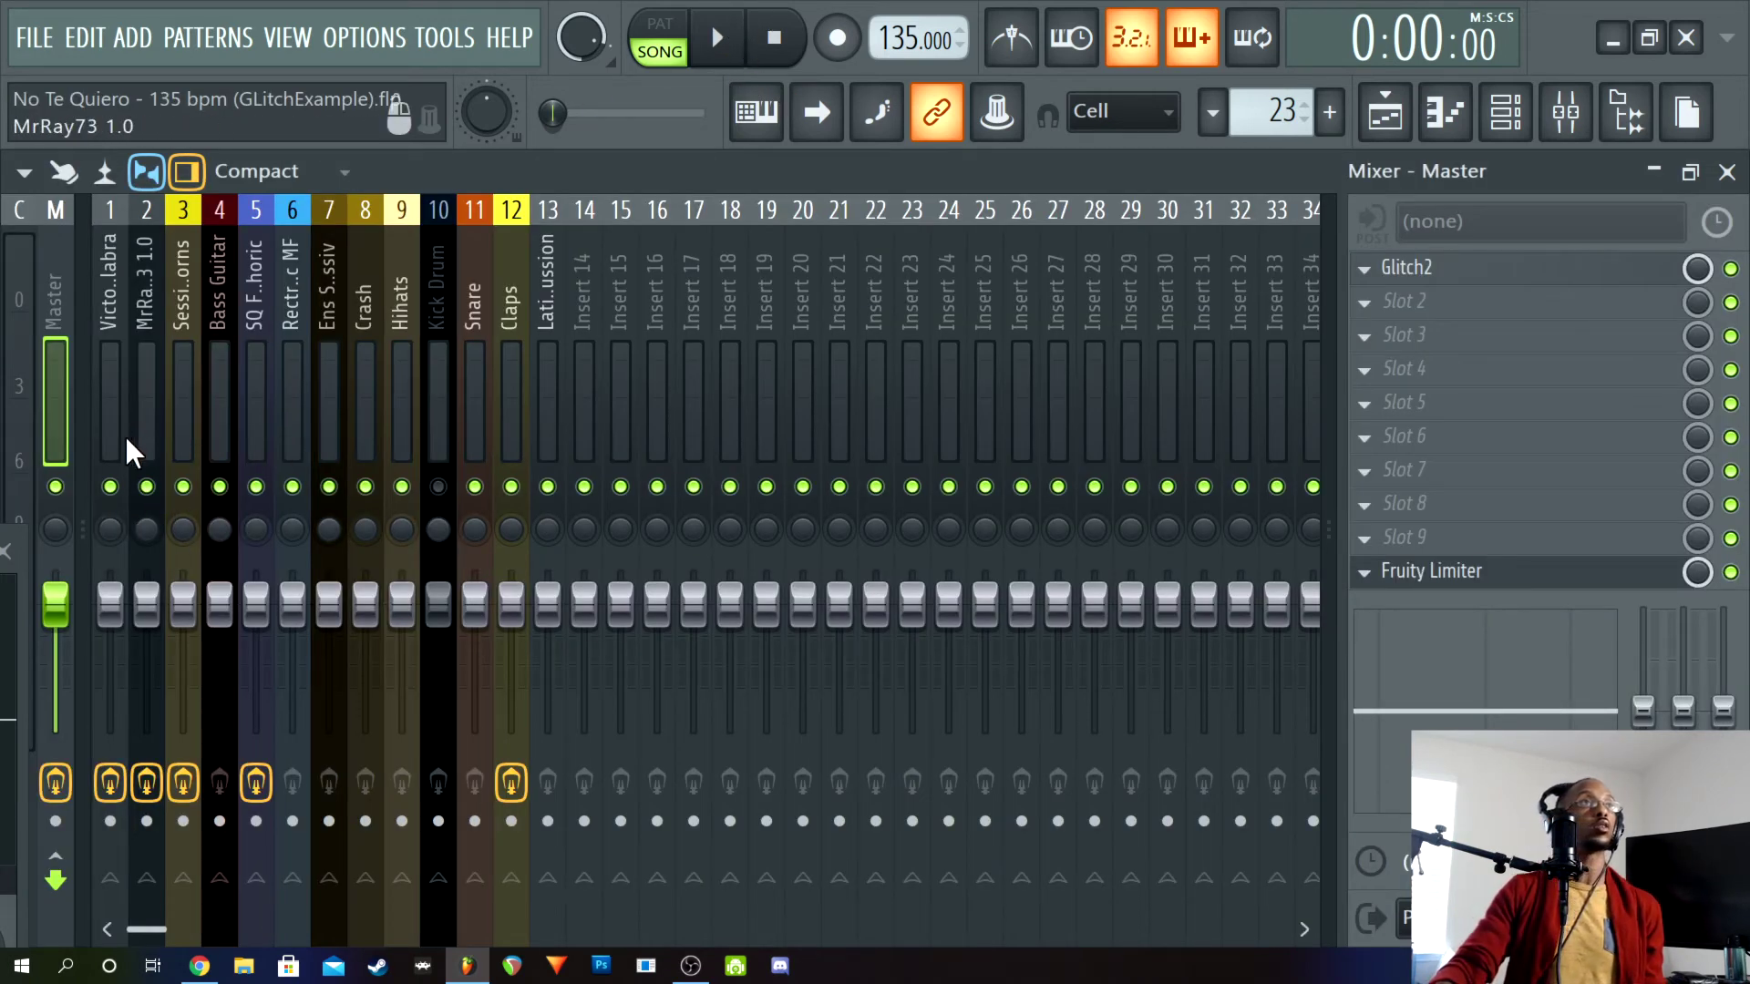
pyautogui.click(110, 487)
pyautogui.click(147, 486)
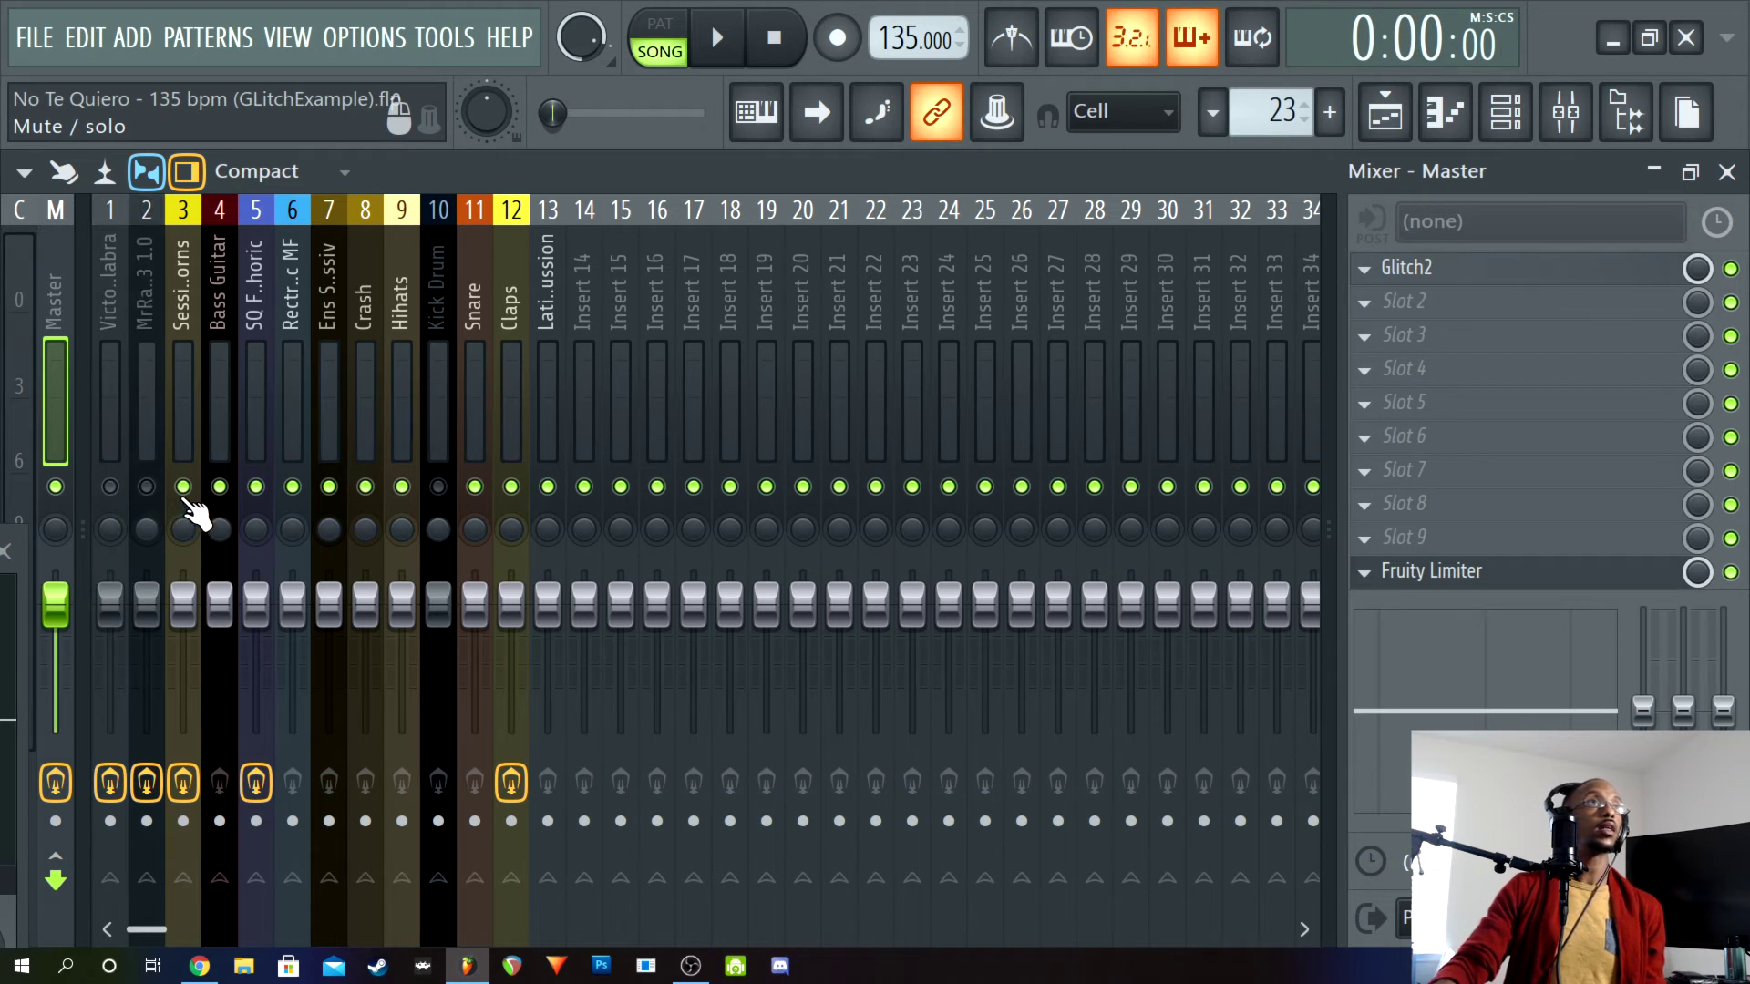
pyautogui.click(183, 487)
pyautogui.click(219, 487)
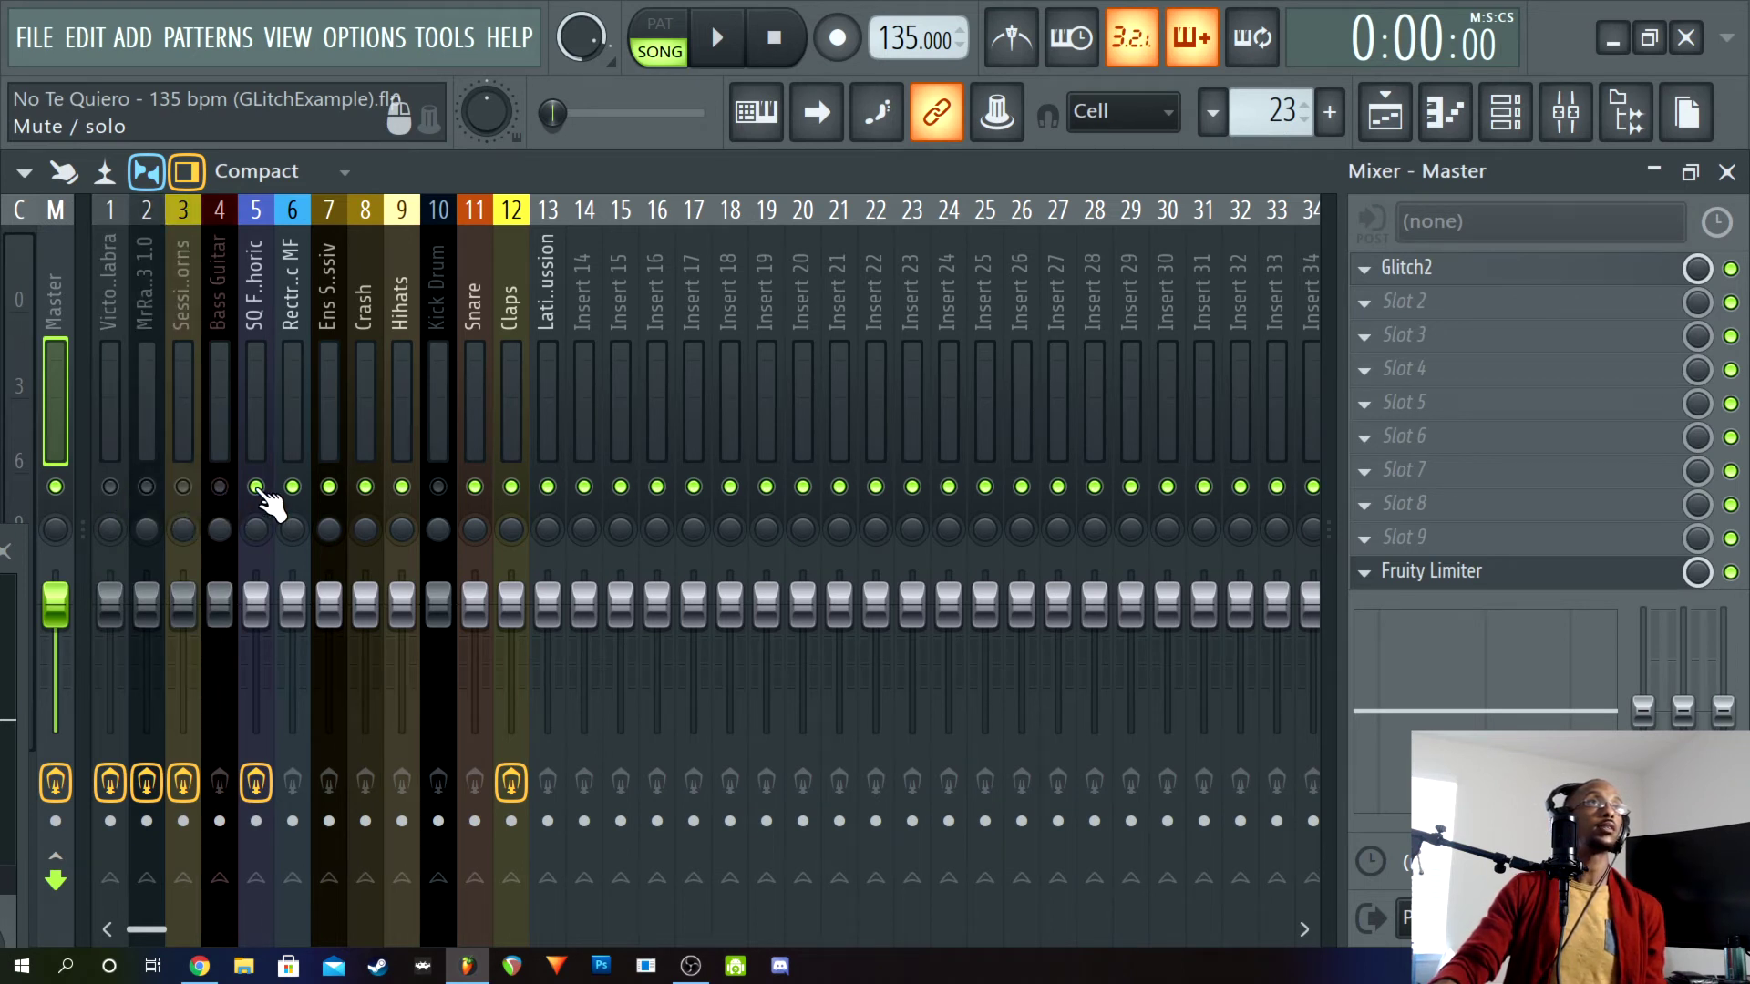
pyautogui.click(256, 486)
pyautogui.click(292, 487)
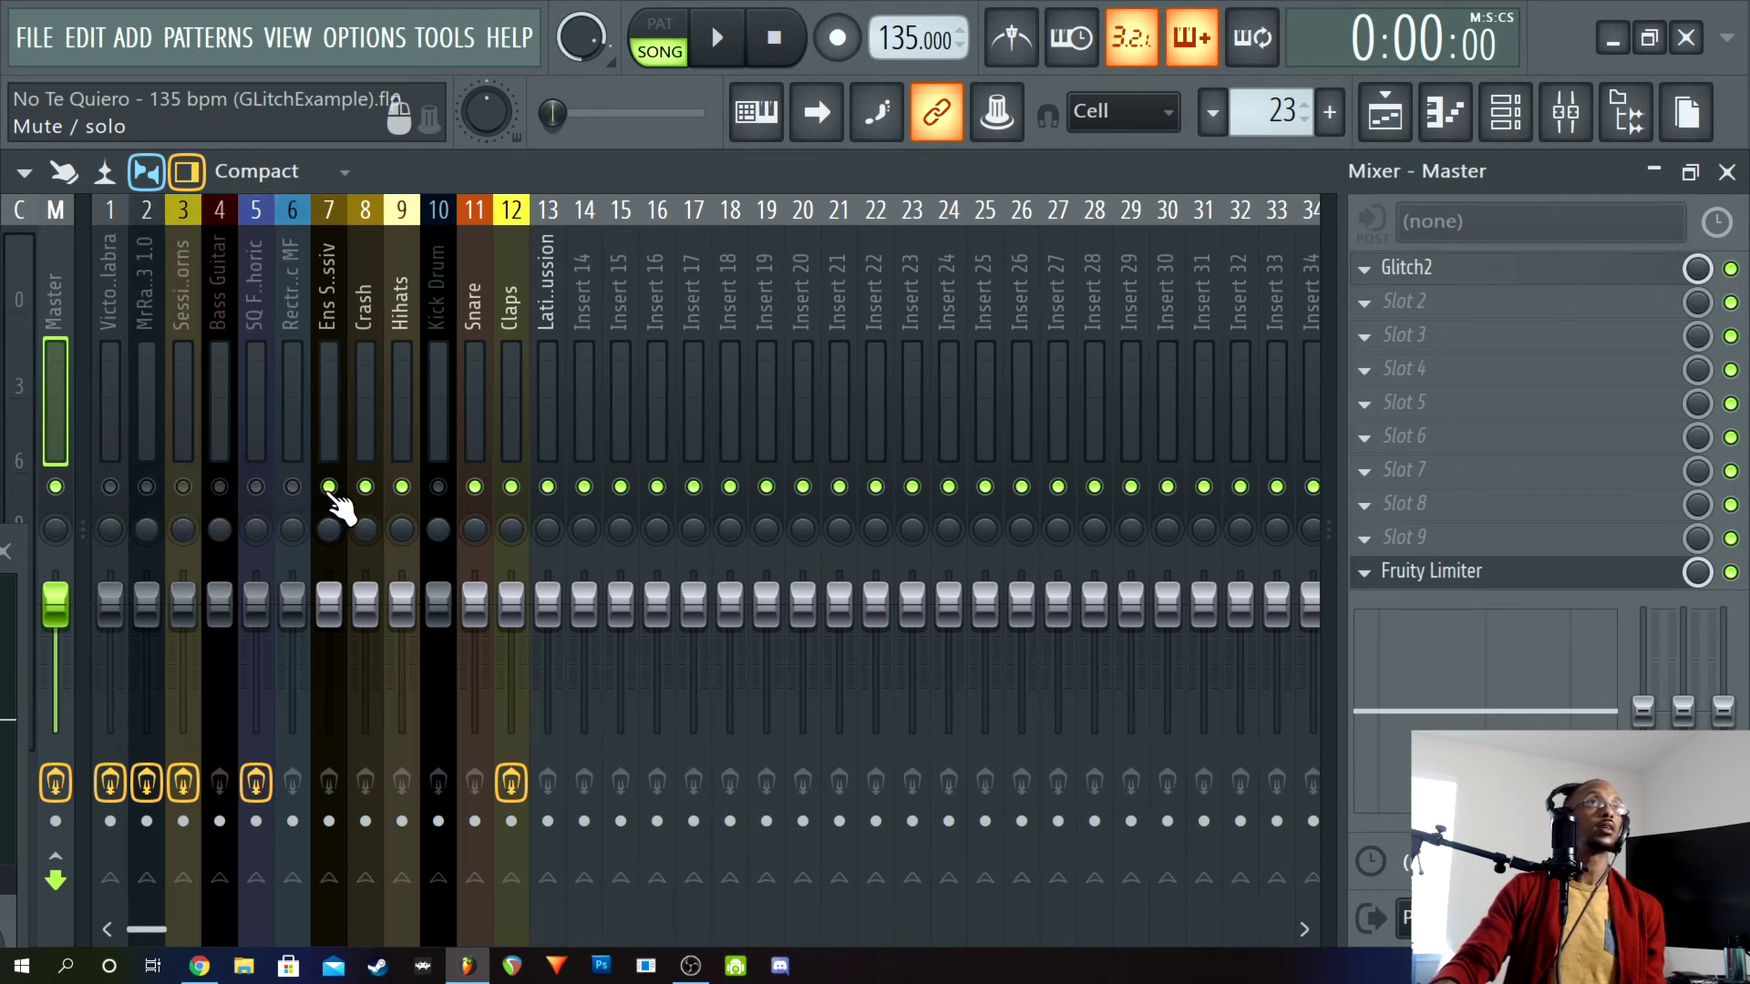
pyautogui.click(329, 486)
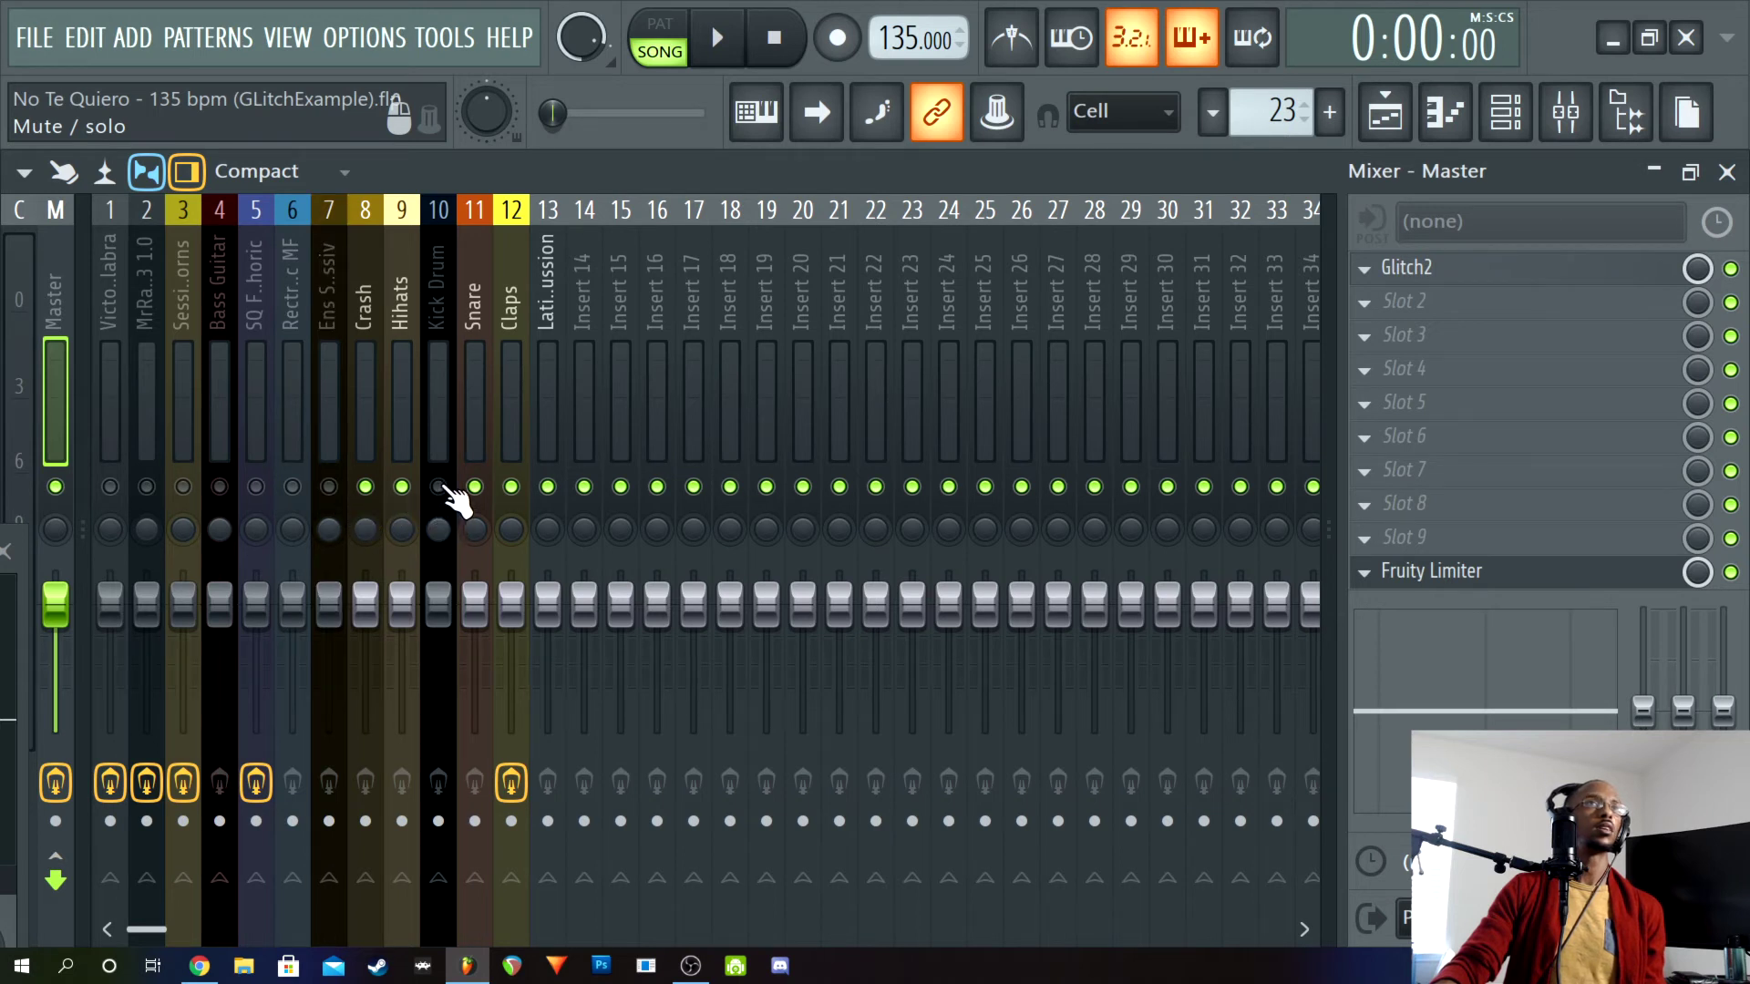
pyautogui.click(438, 487)
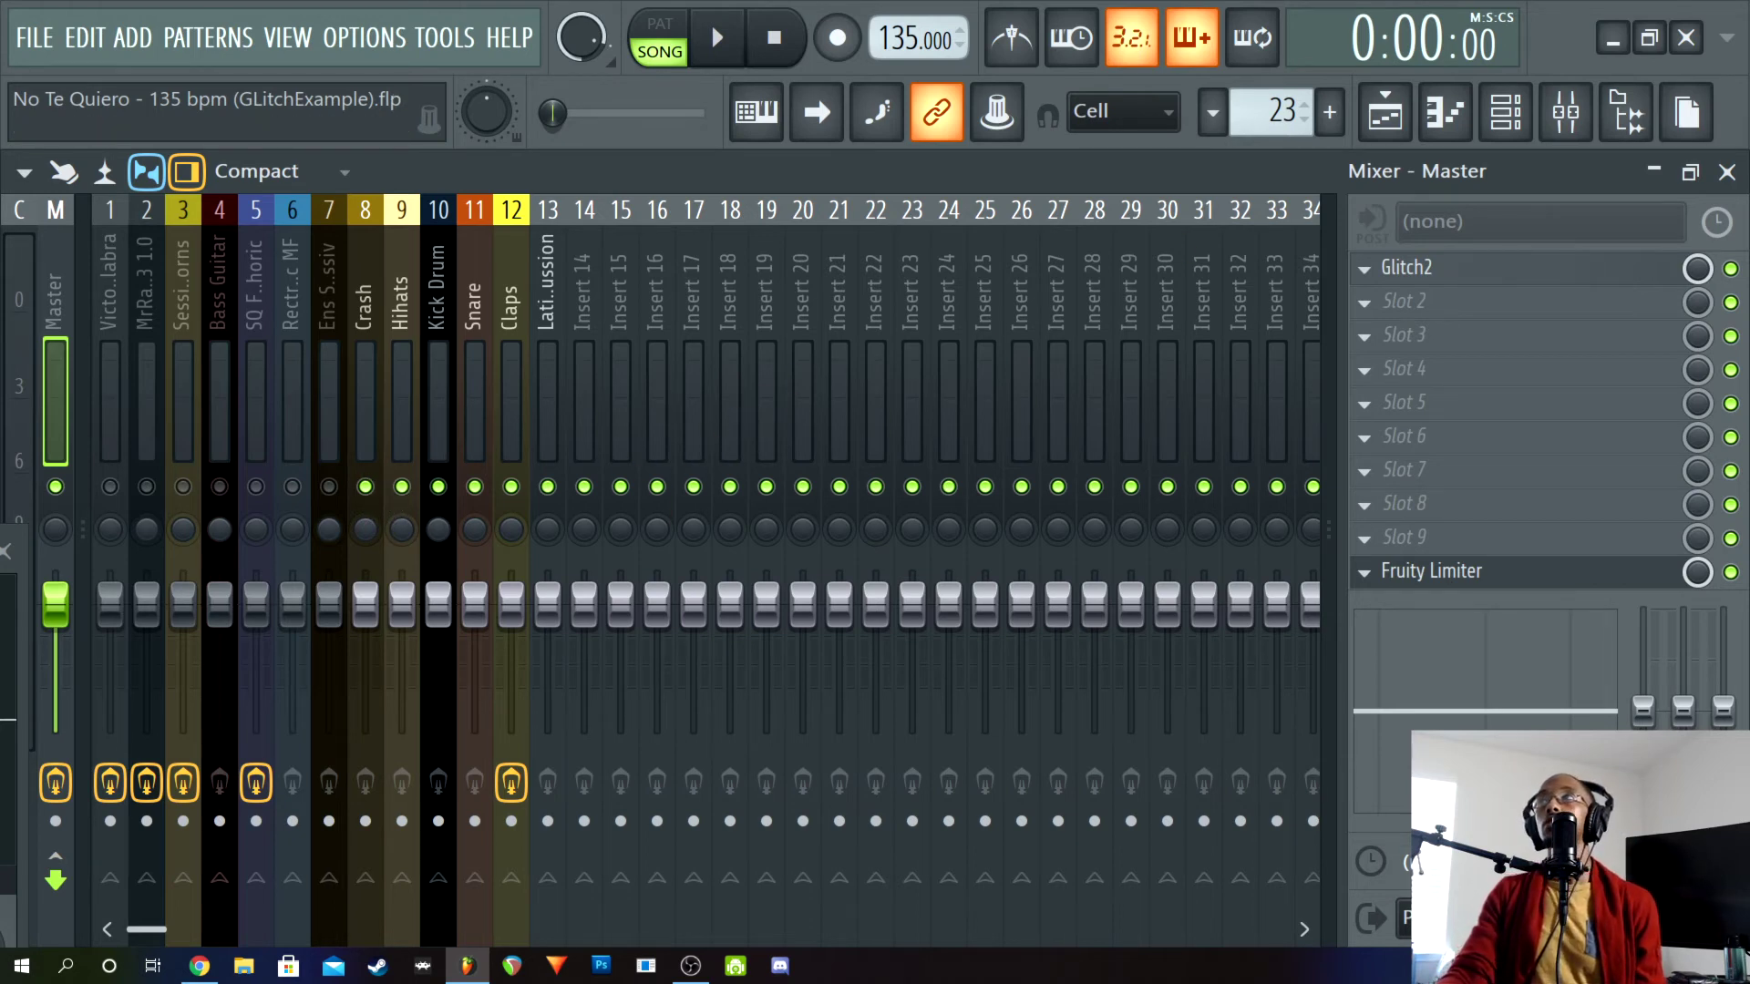
pyautogui.click(1727, 171)
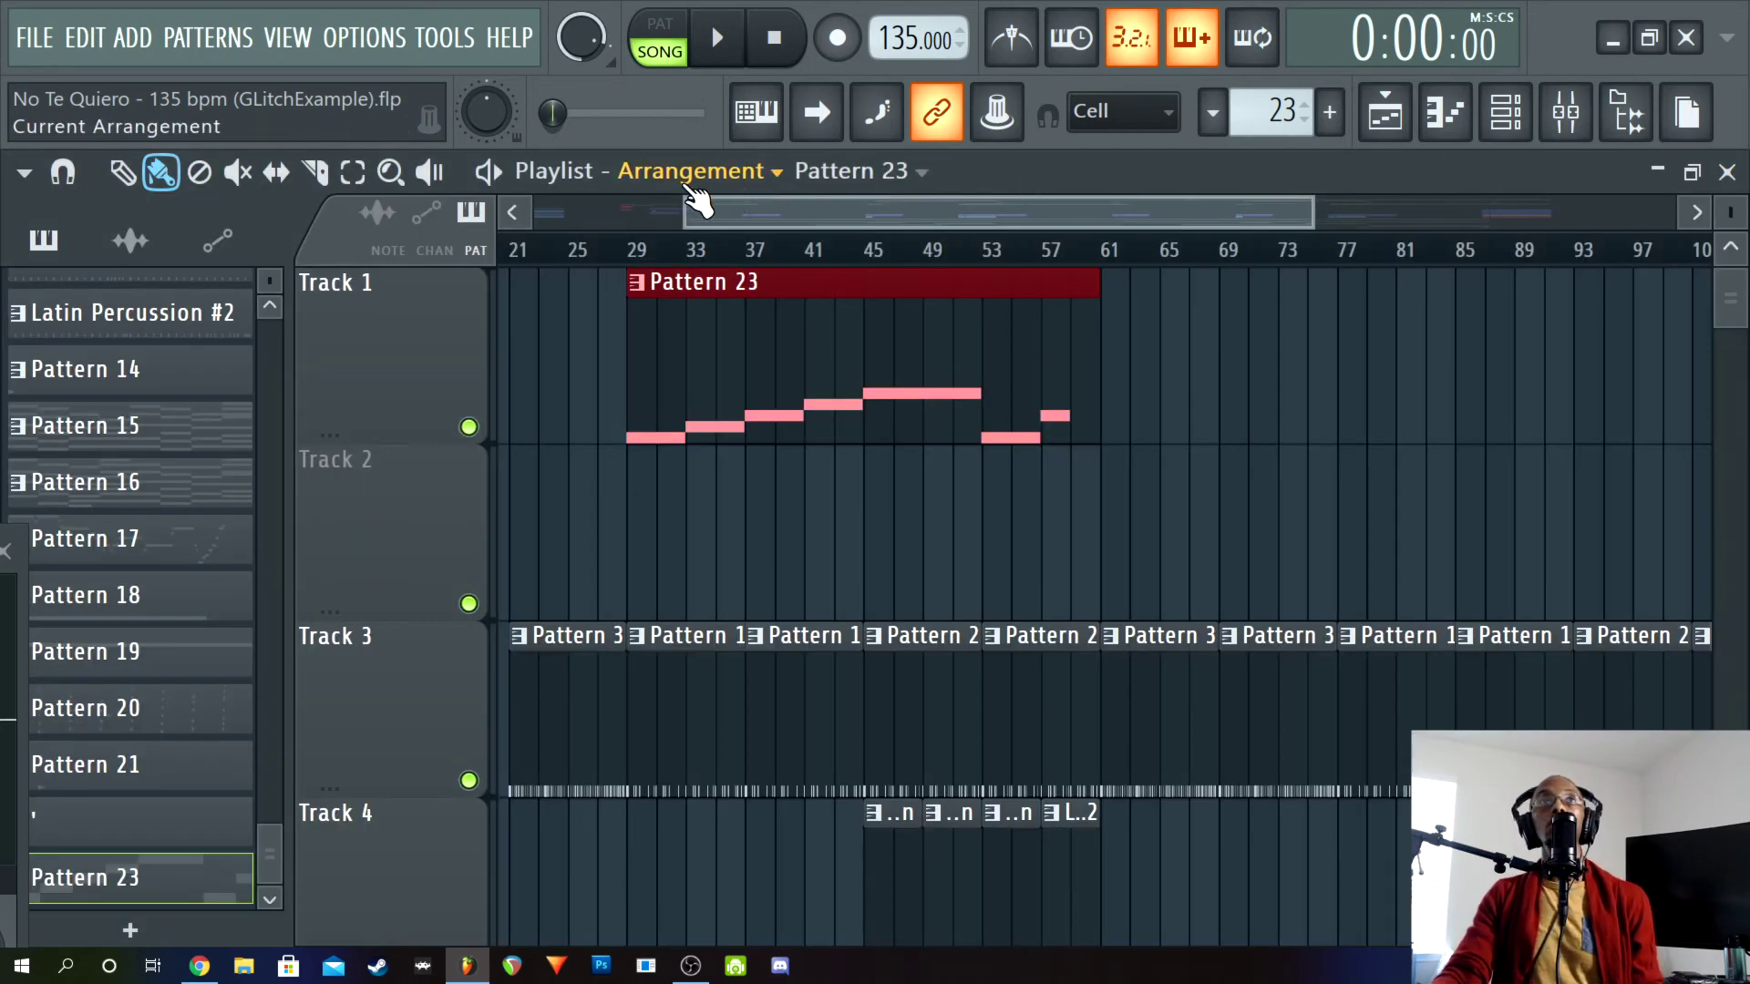
# Play the song from bar 29 with mixer track 2 unmuted, watch the scenes in the Master track's Glitch2, and stop playback
pyautogui.click(635, 244)
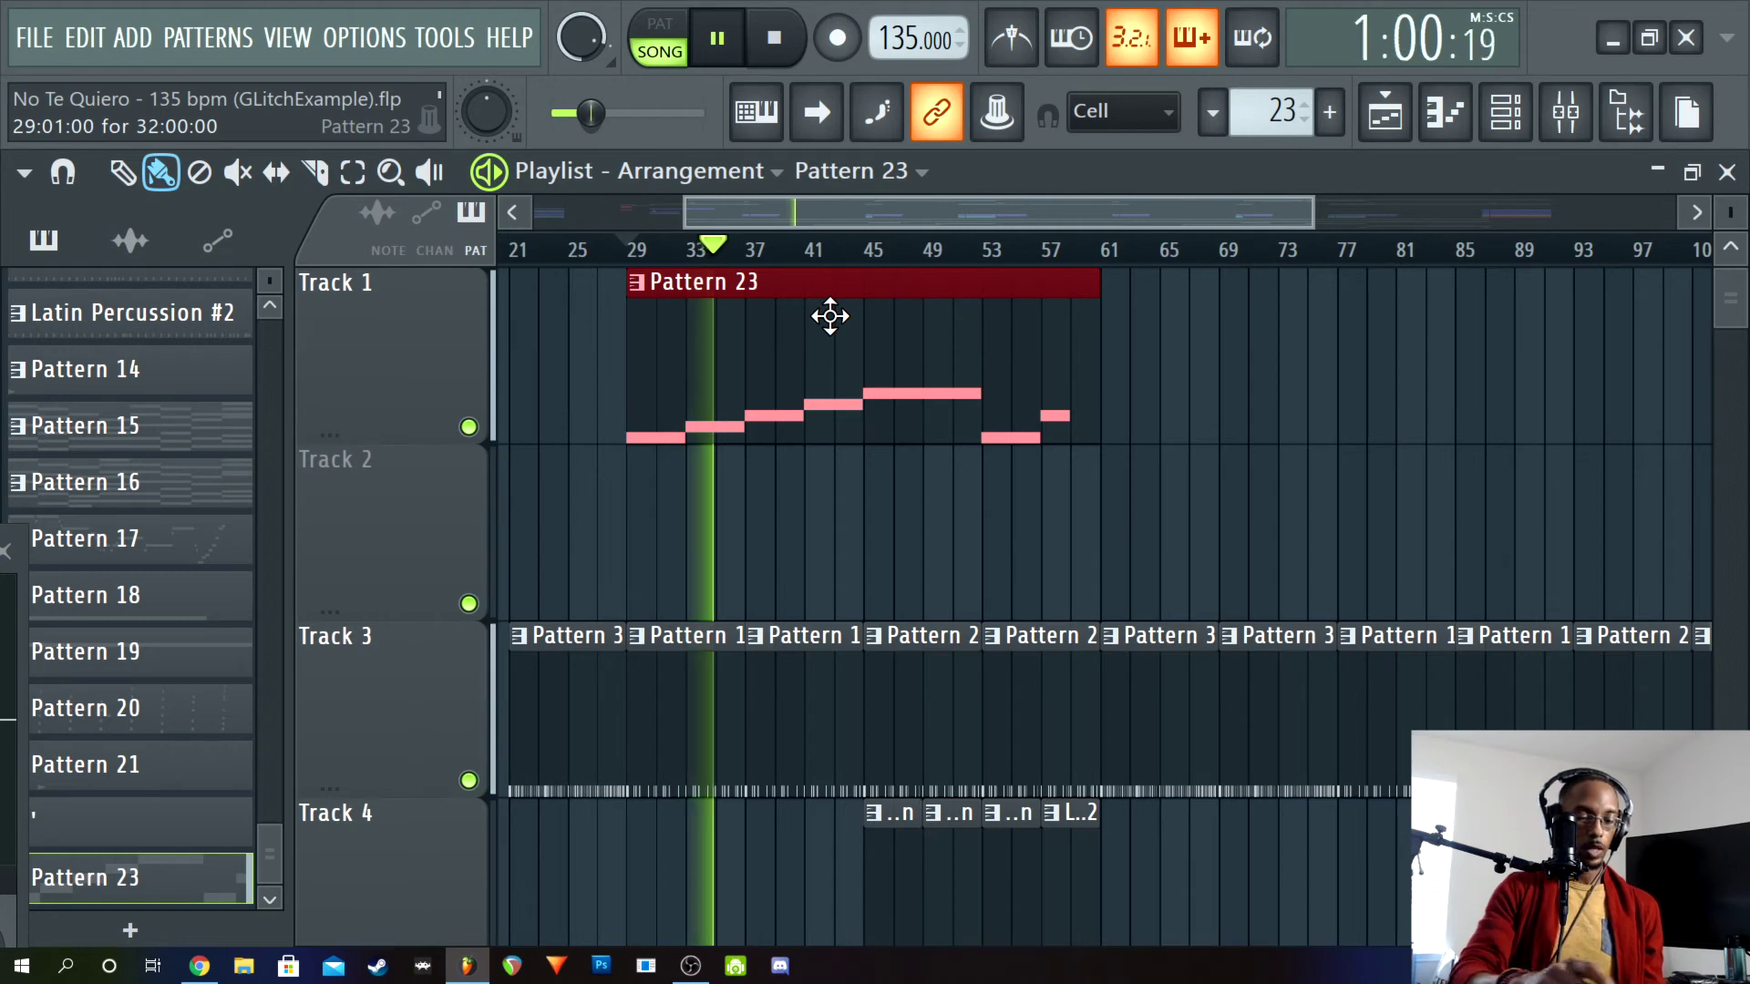
pyautogui.press('F9')
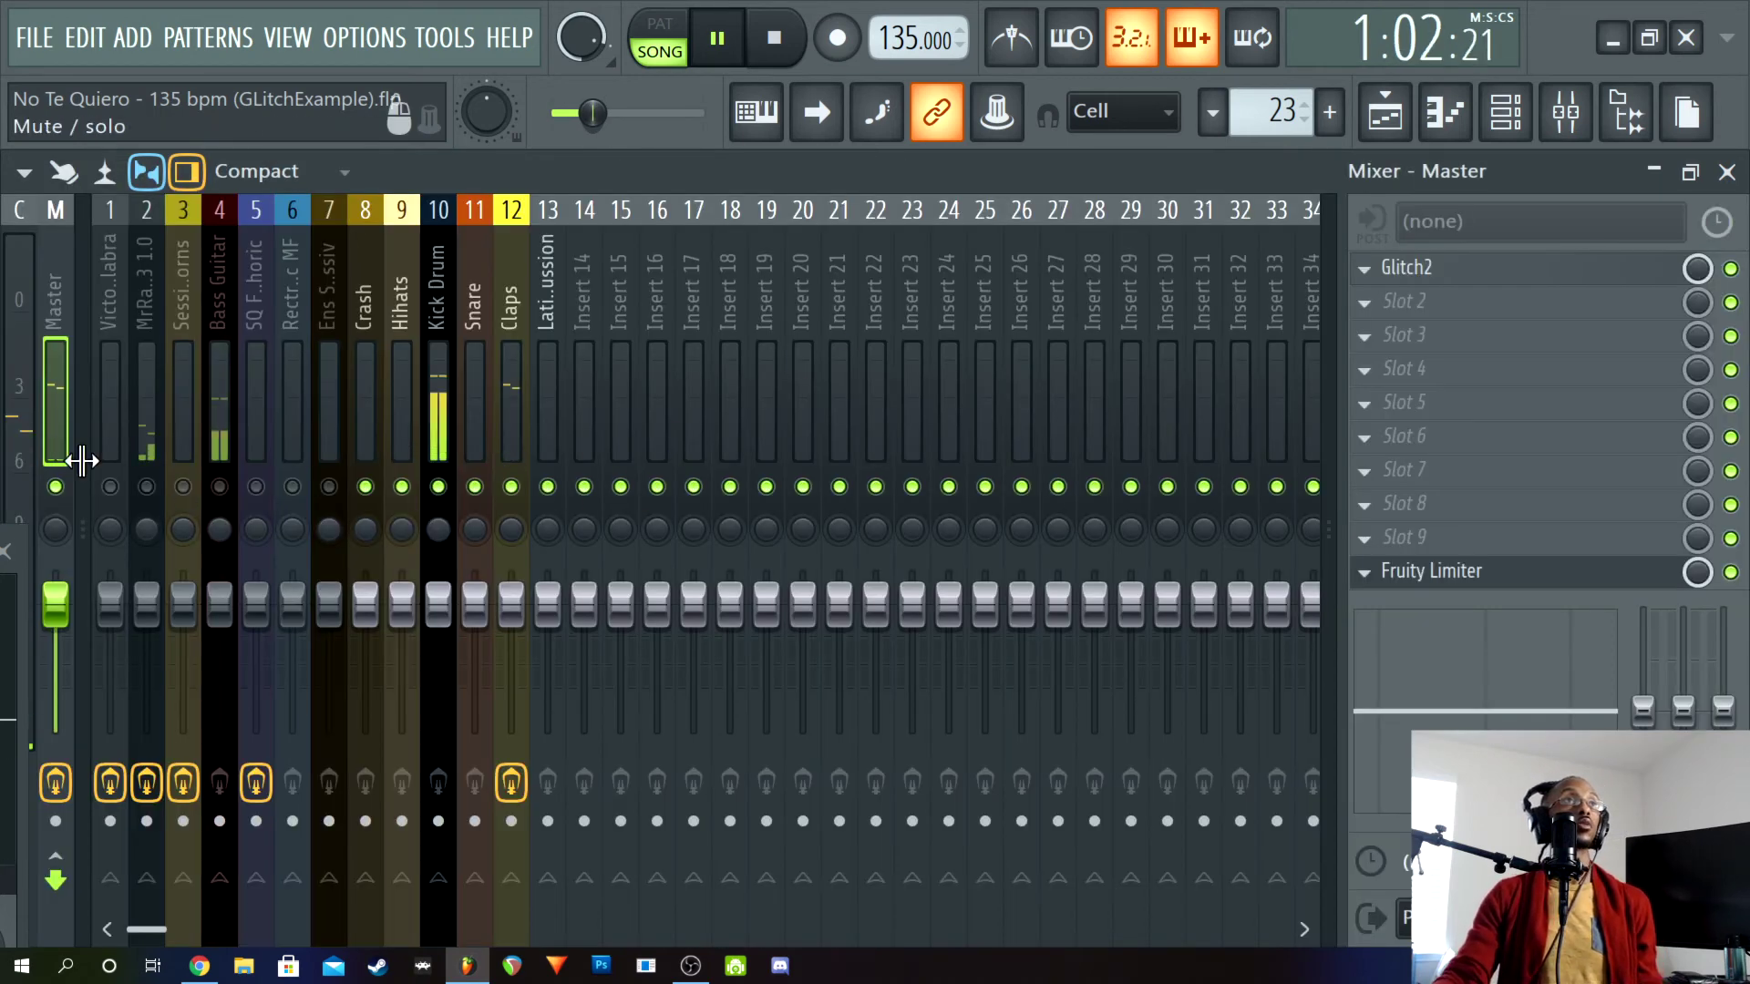
pyautogui.click(146, 487)
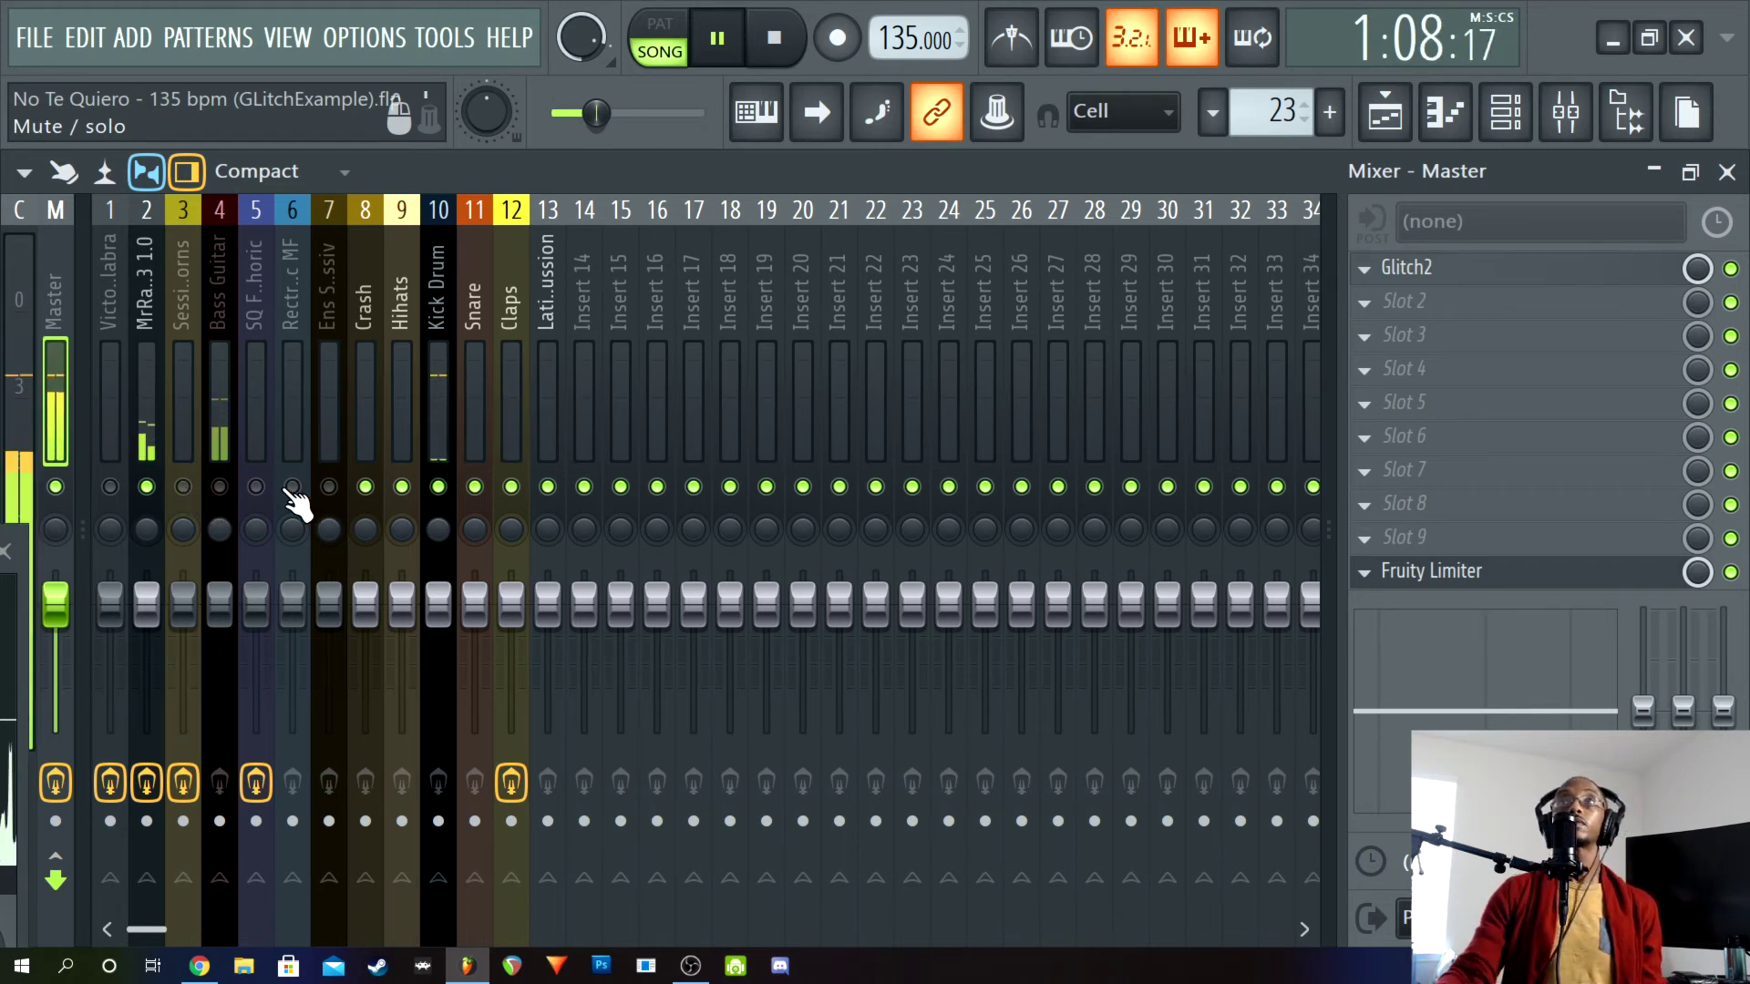
pyautogui.click(1470, 268)
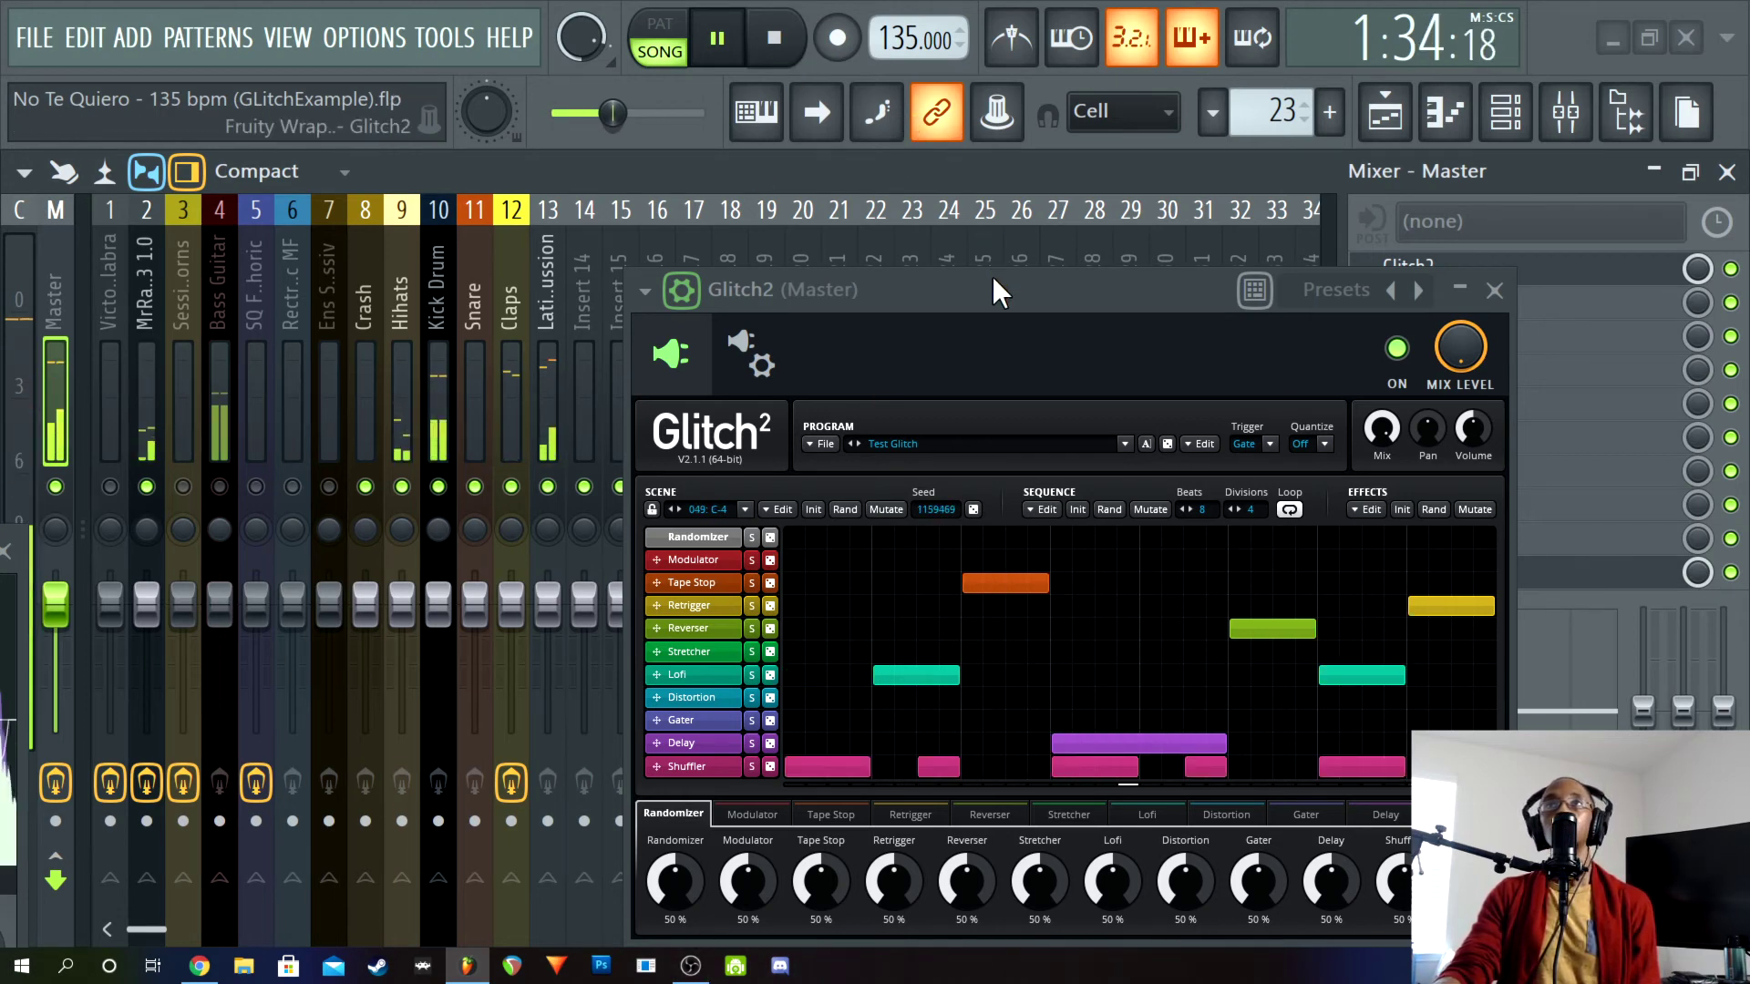
pyautogui.moveTo(992, 279); pyautogui.dragTo(707, 220)
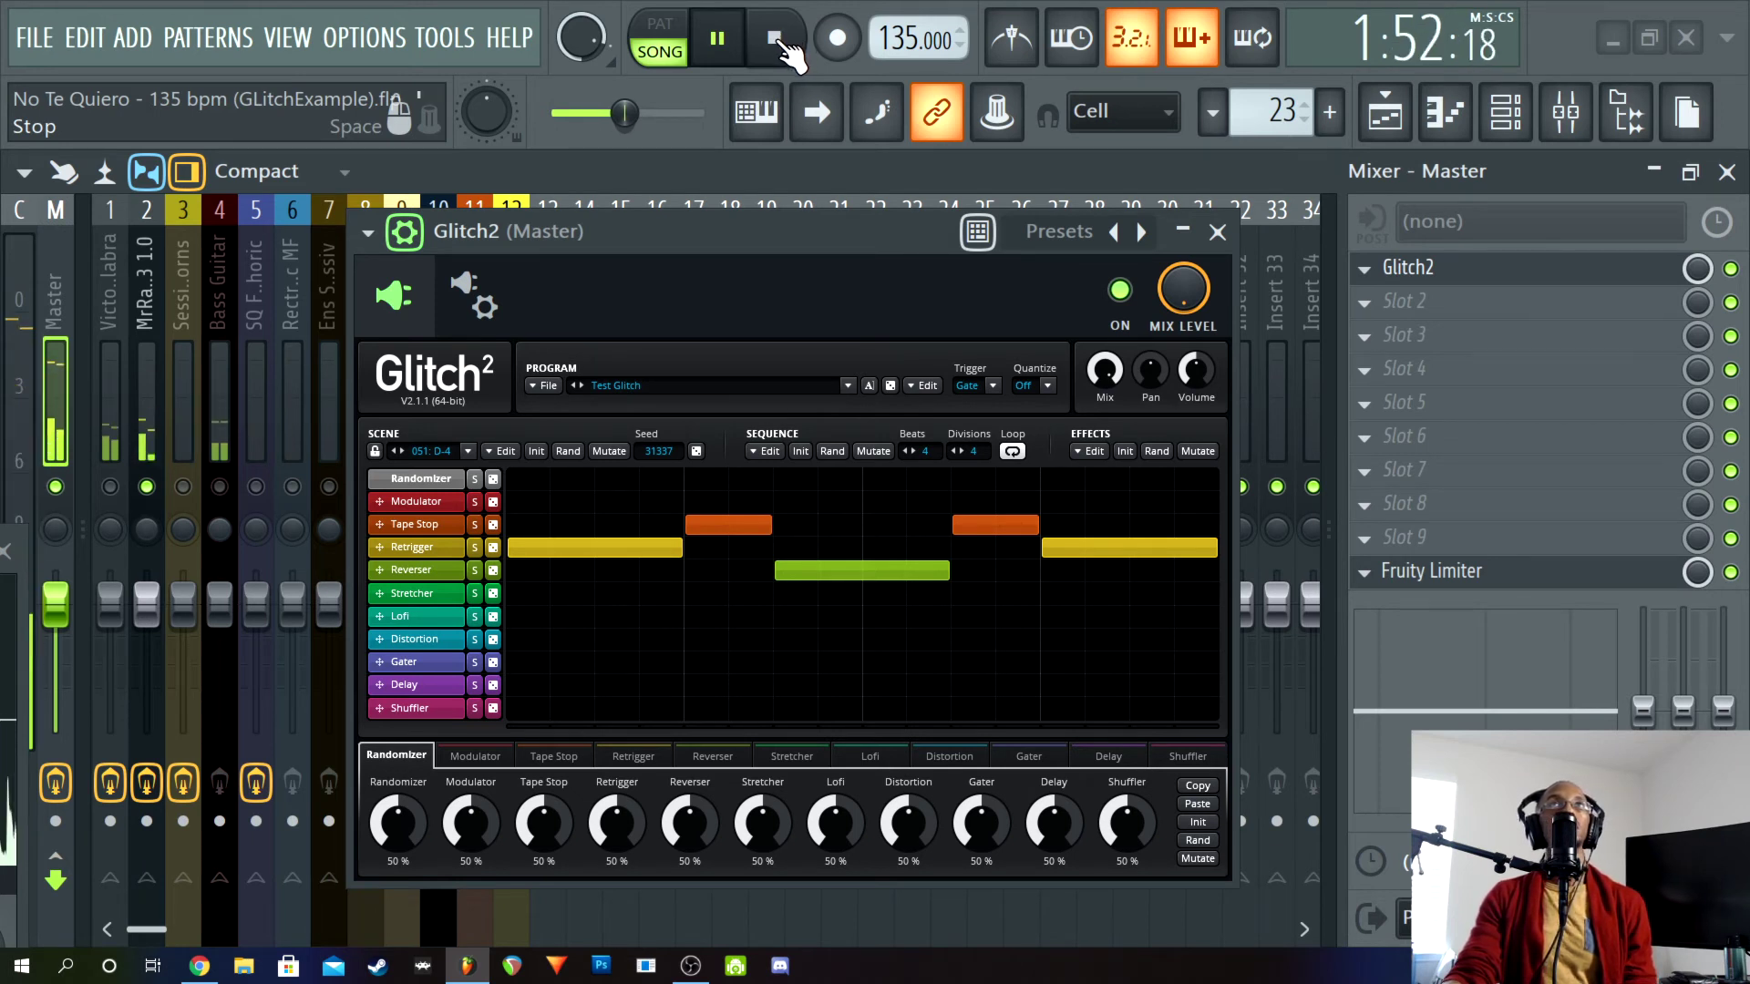
pyautogui.click(779, 41)
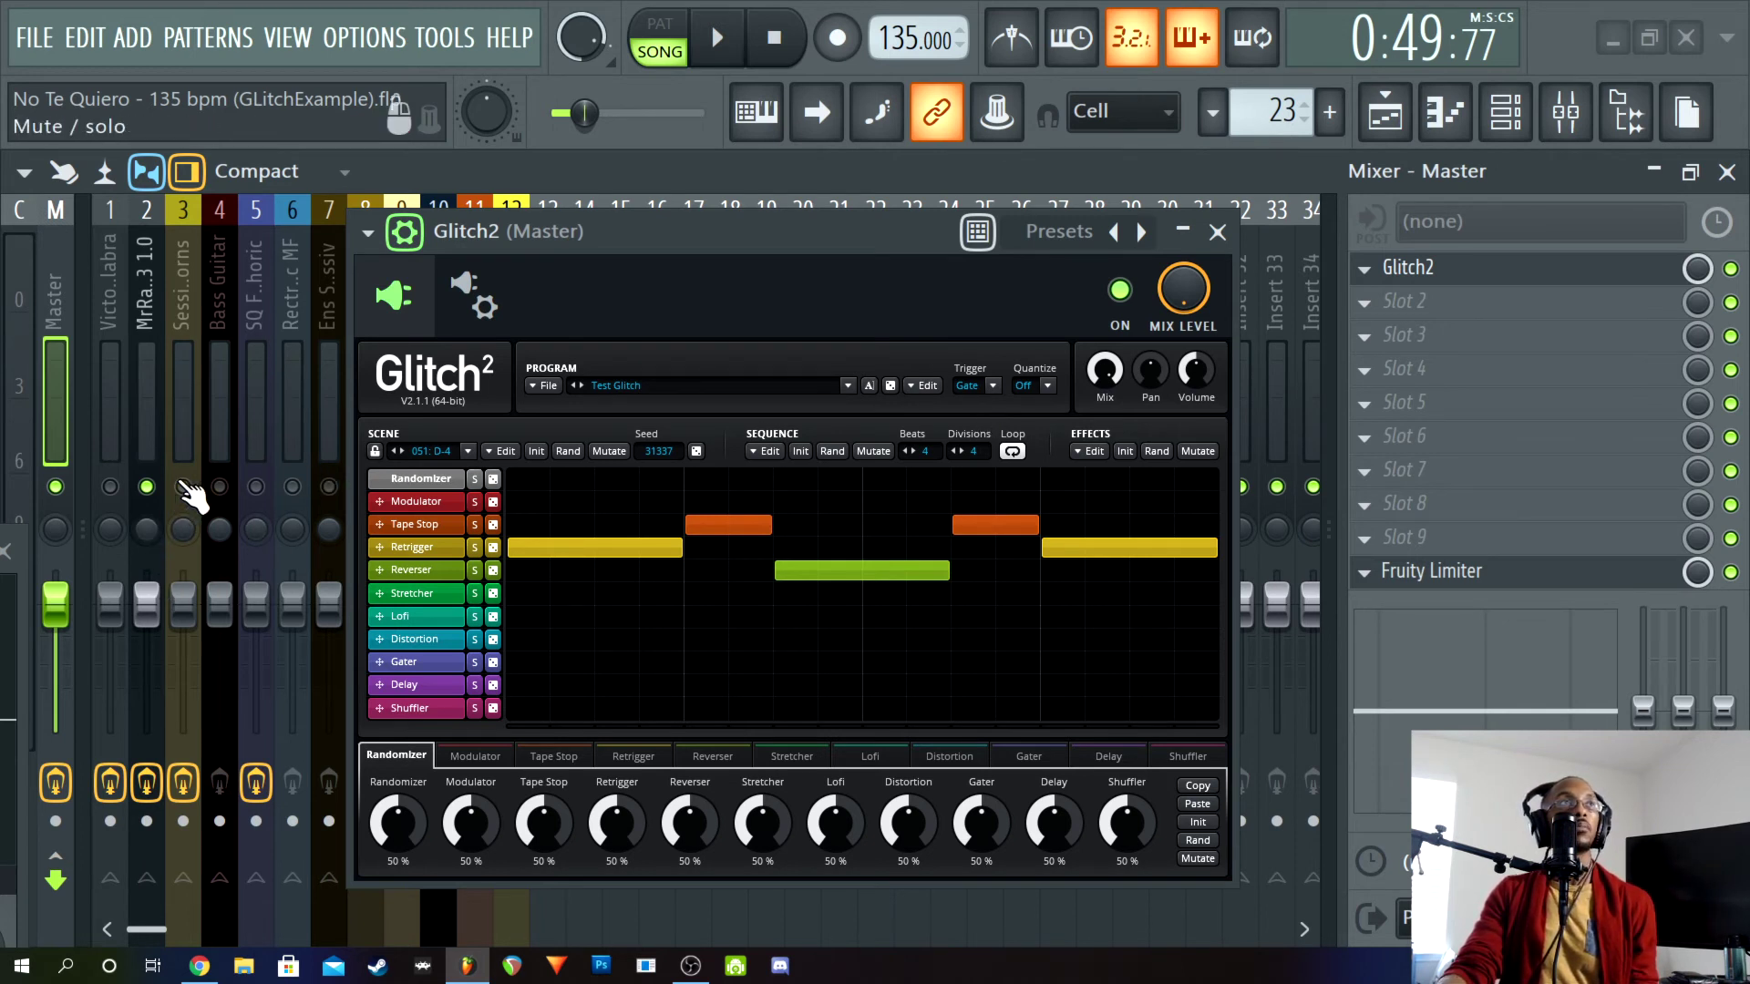
# Mute mixer track 2, unmute the Bass Guitar track, and close the Glitch2 window
pyautogui.keyDown('ctrl'); pyautogui.click(218, 485); pyautogui.keyUp('ctrl')
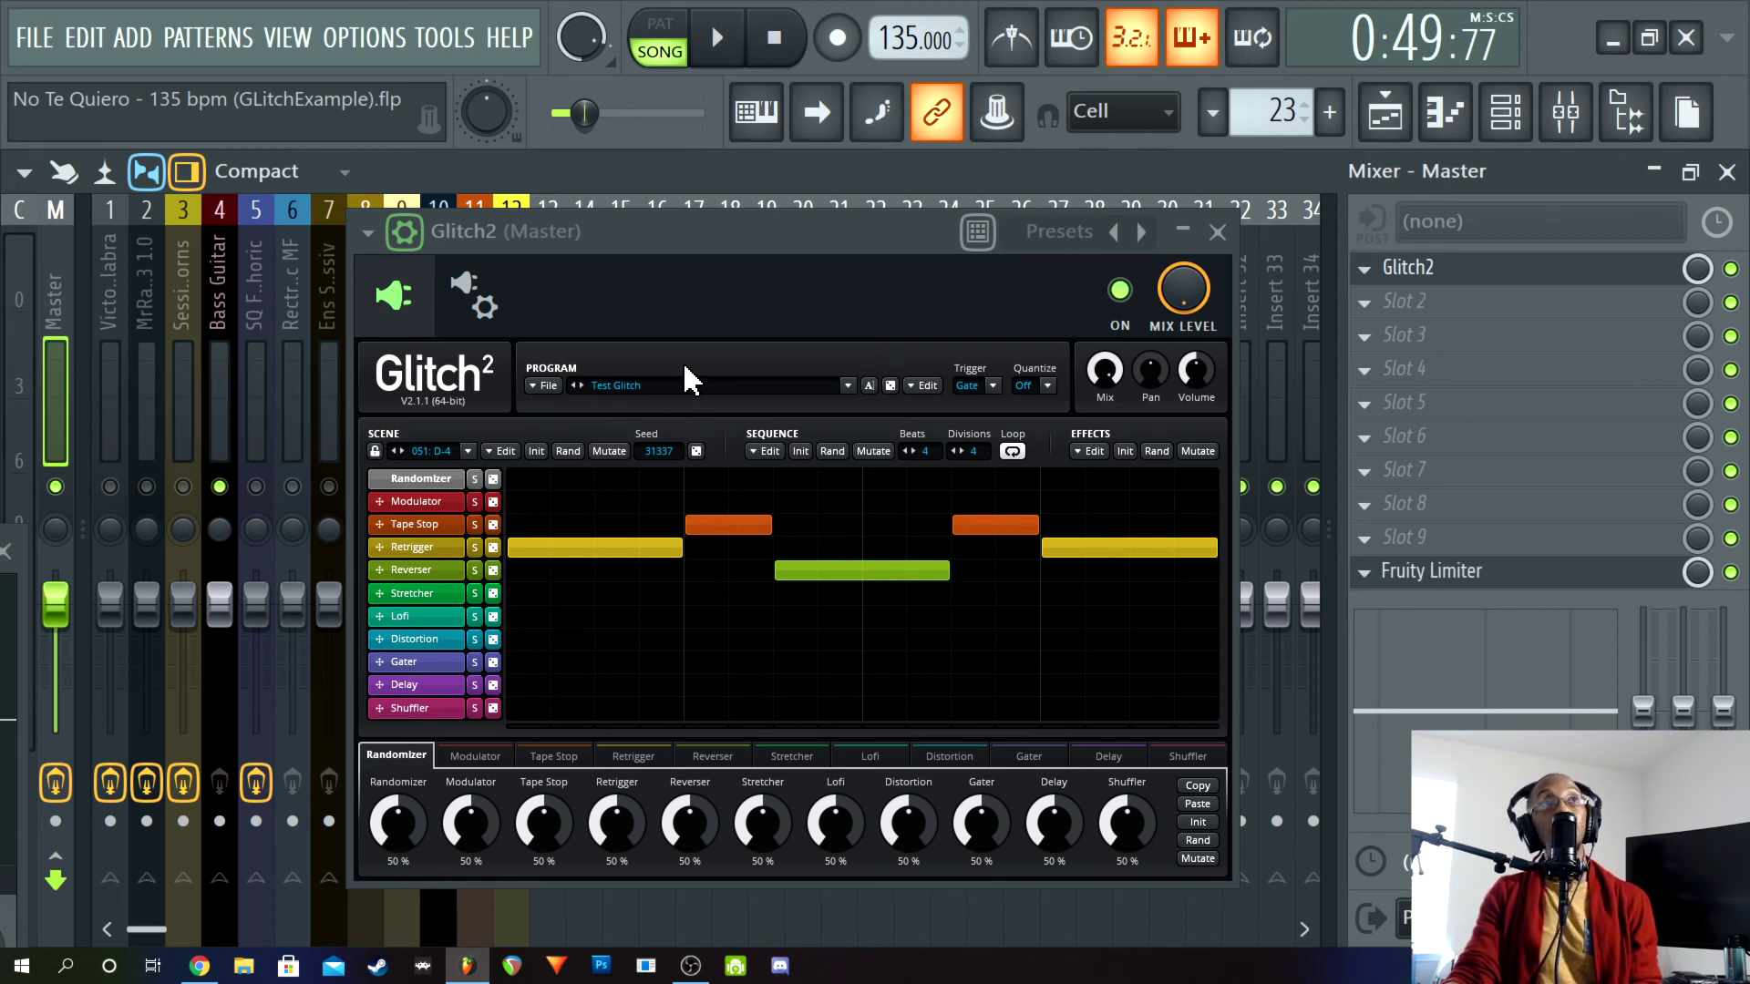
pyautogui.click(1217, 232)
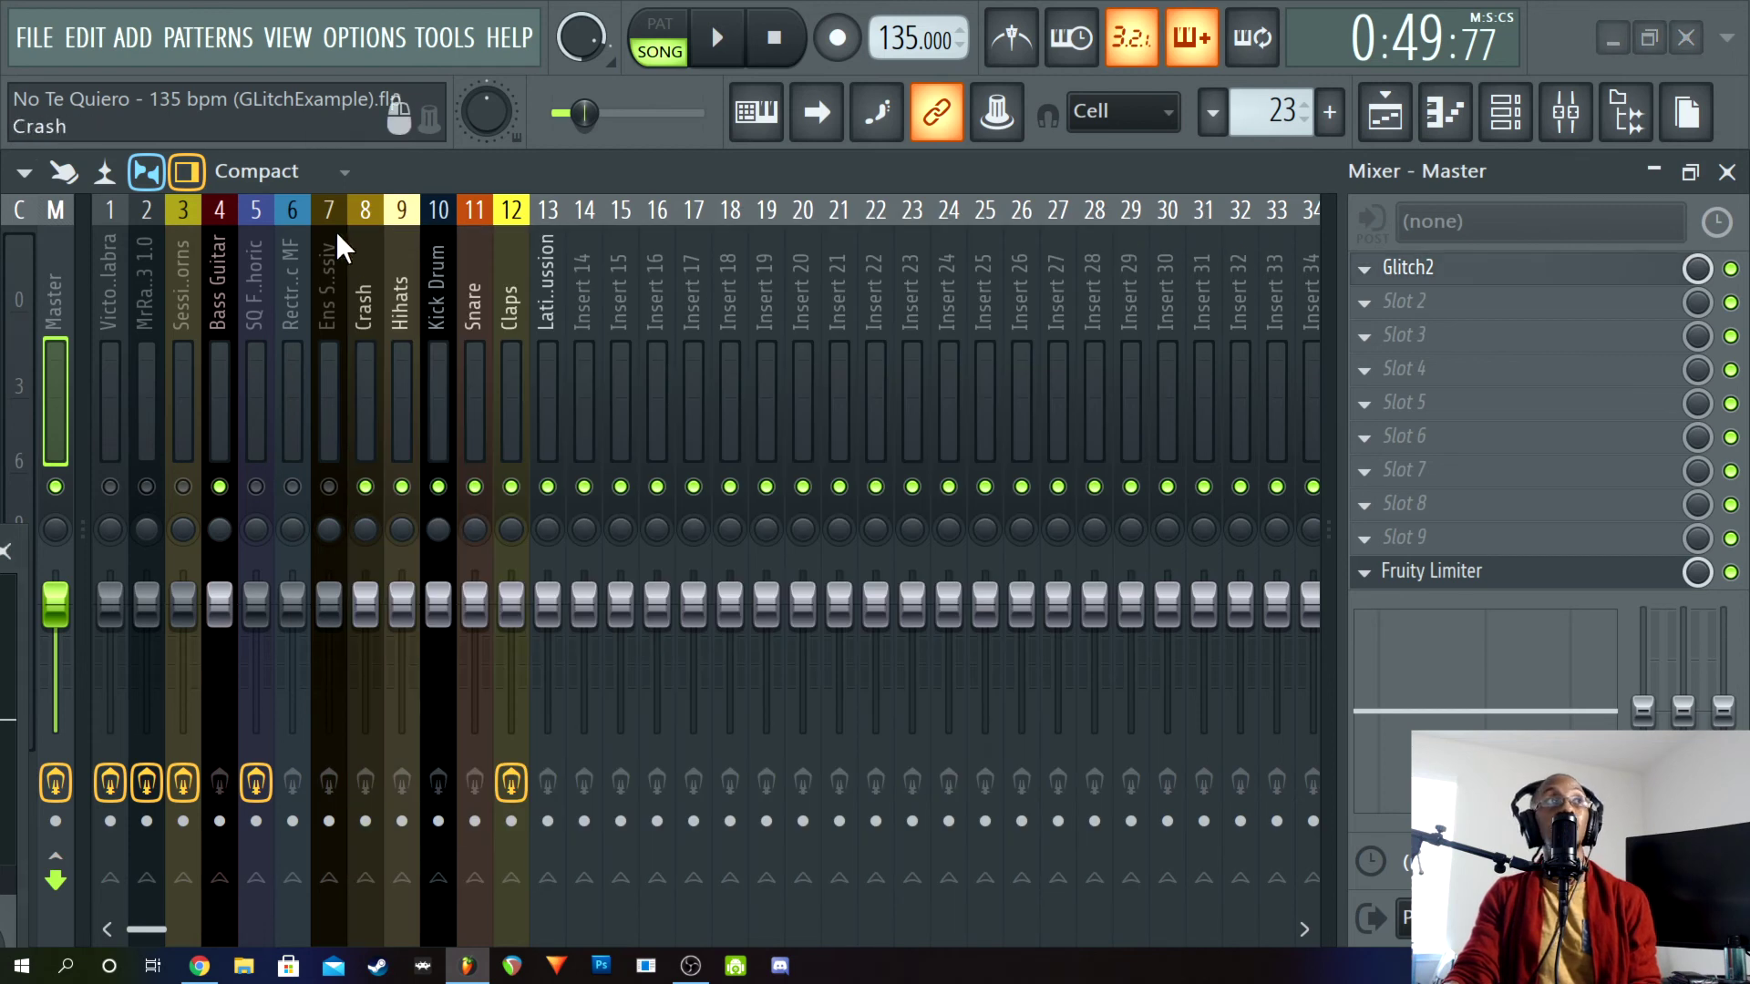
# Examine the dblue Glitch v1.3 effect in slot 8 of mixer track 1, and return to the playlist
pyautogui.click(115, 293)
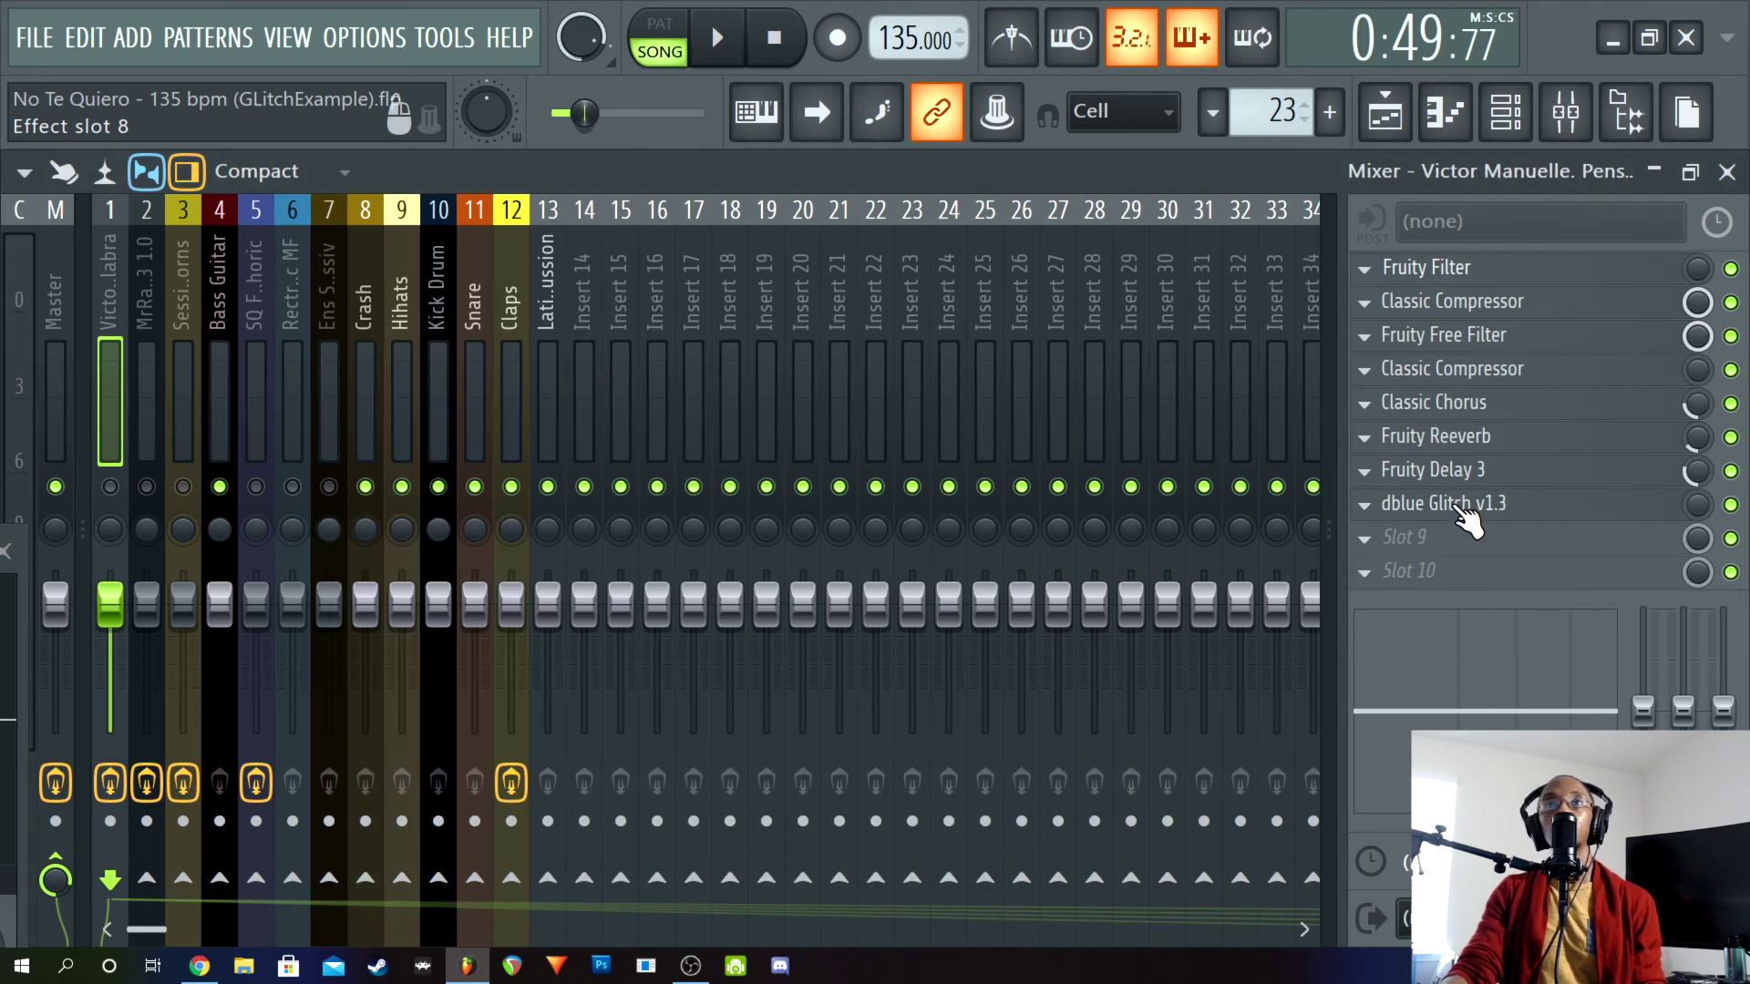
pyautogui.click(1449, 508)
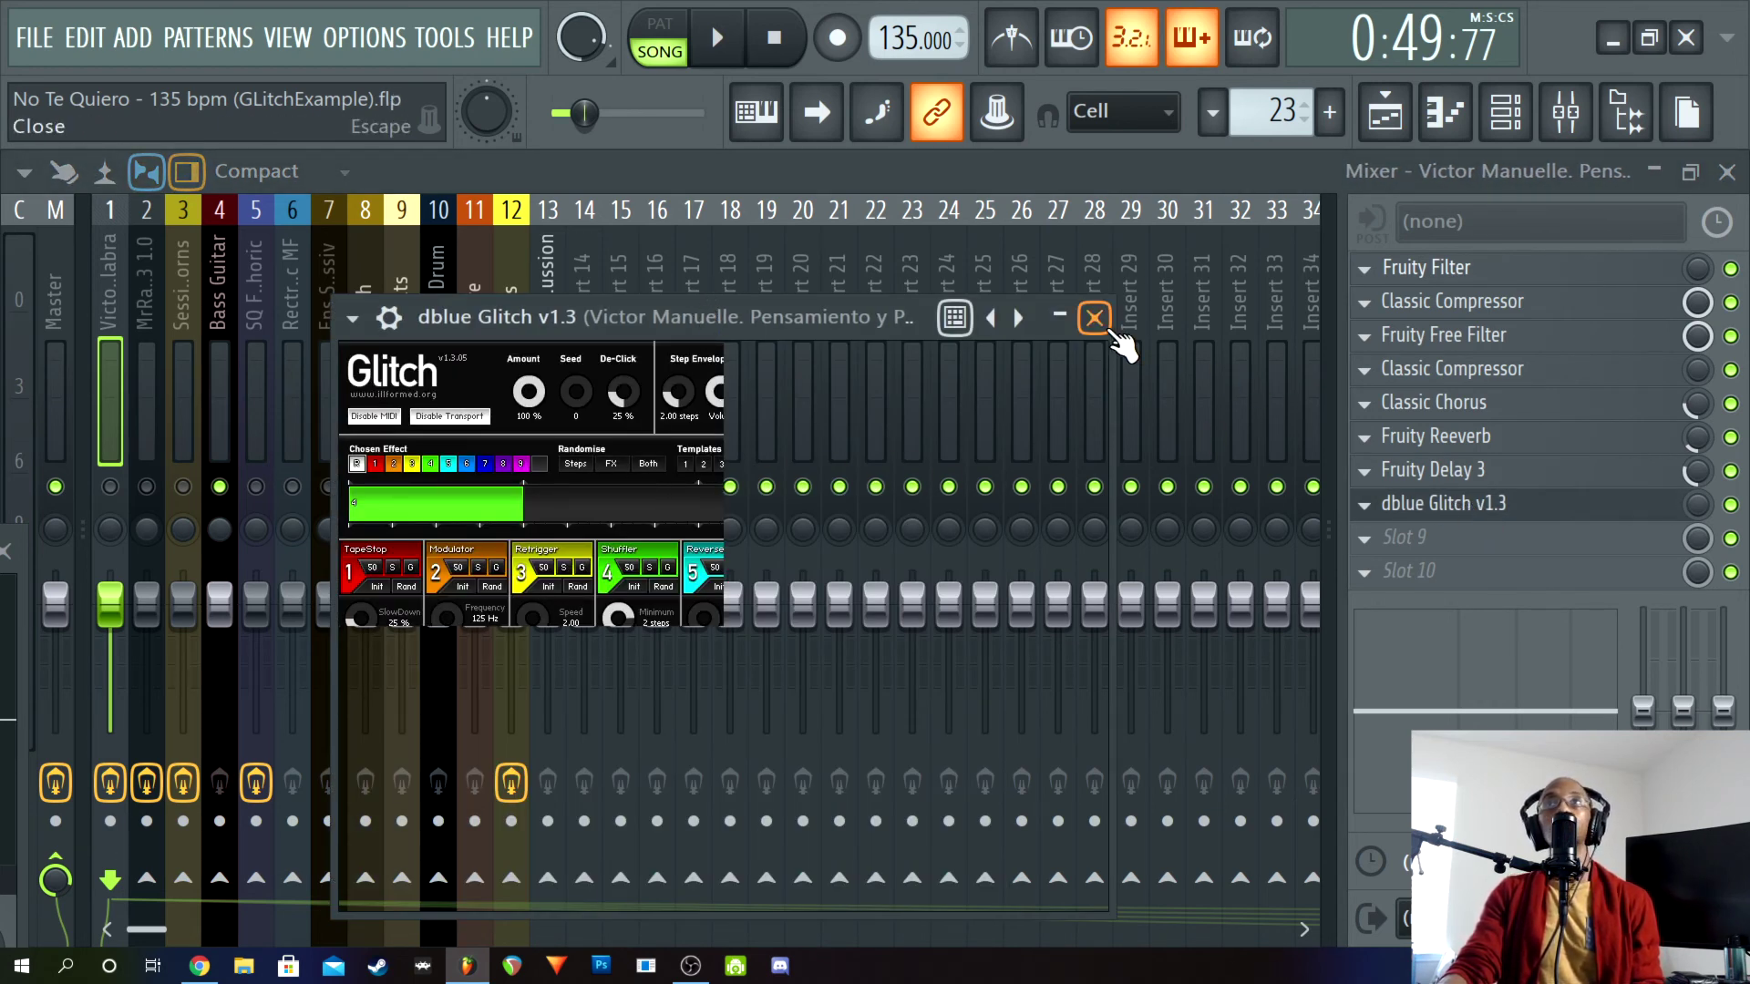
pyautogui.click(1095, 317)
pyautogui.click(1466, 509)
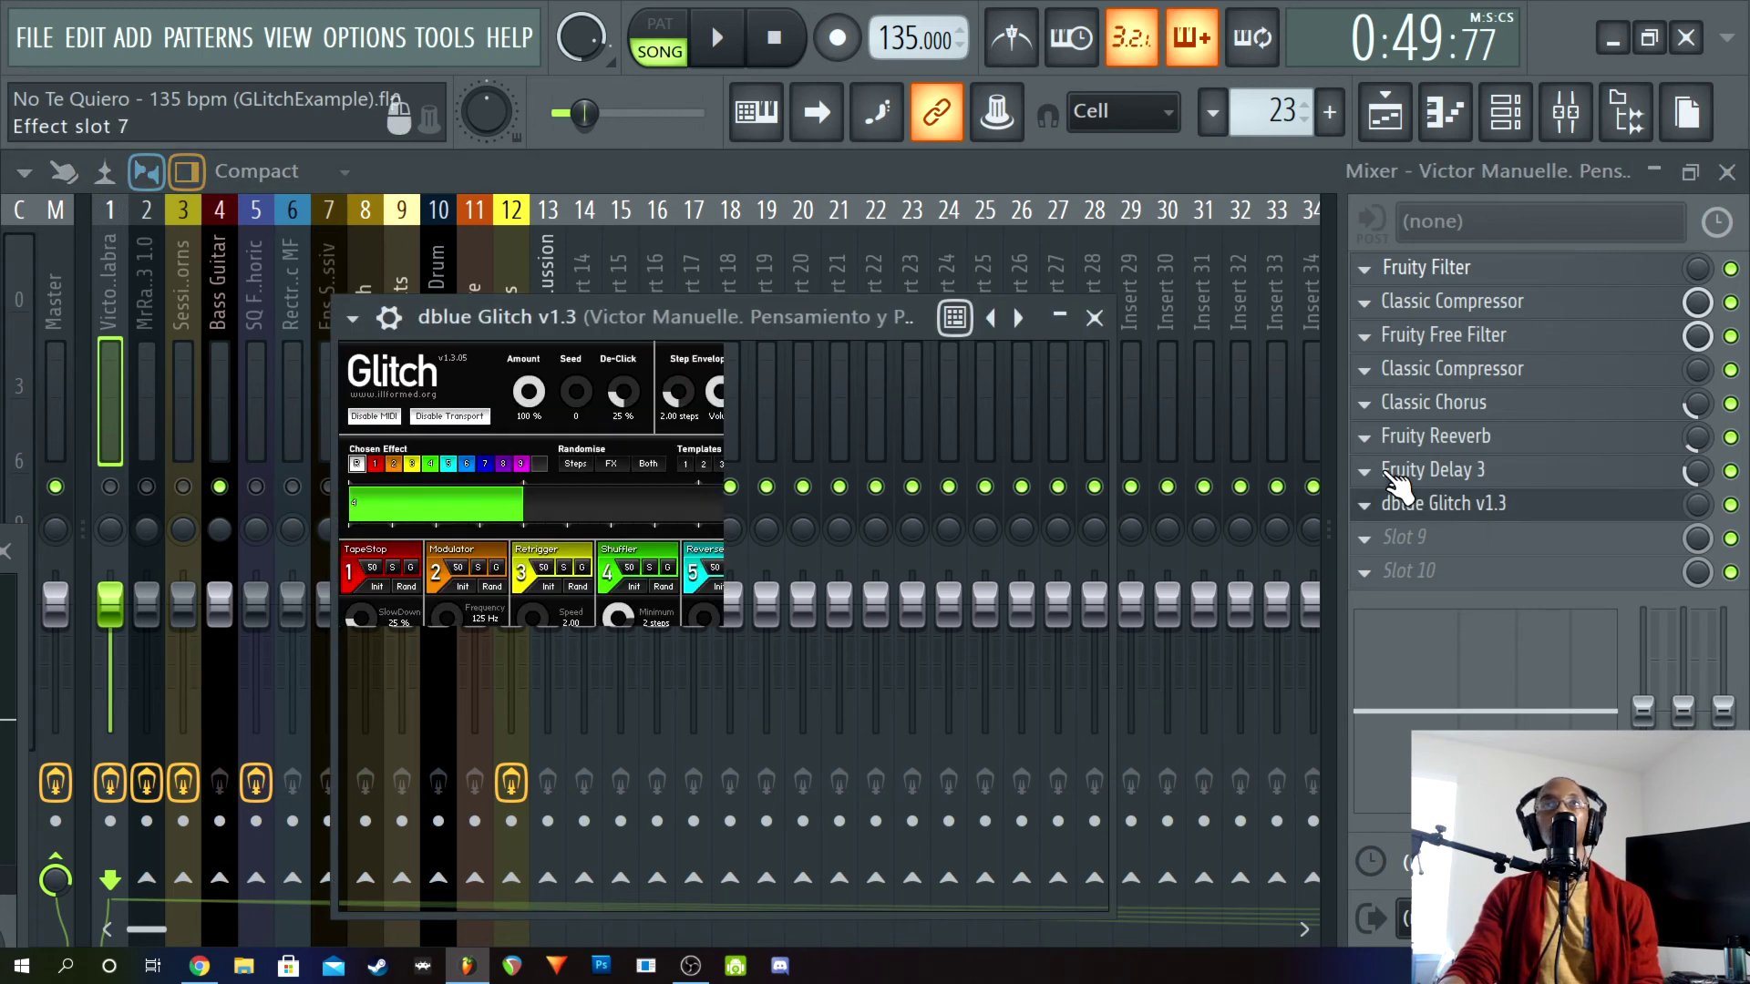
pyautogui.click(1096, 321)
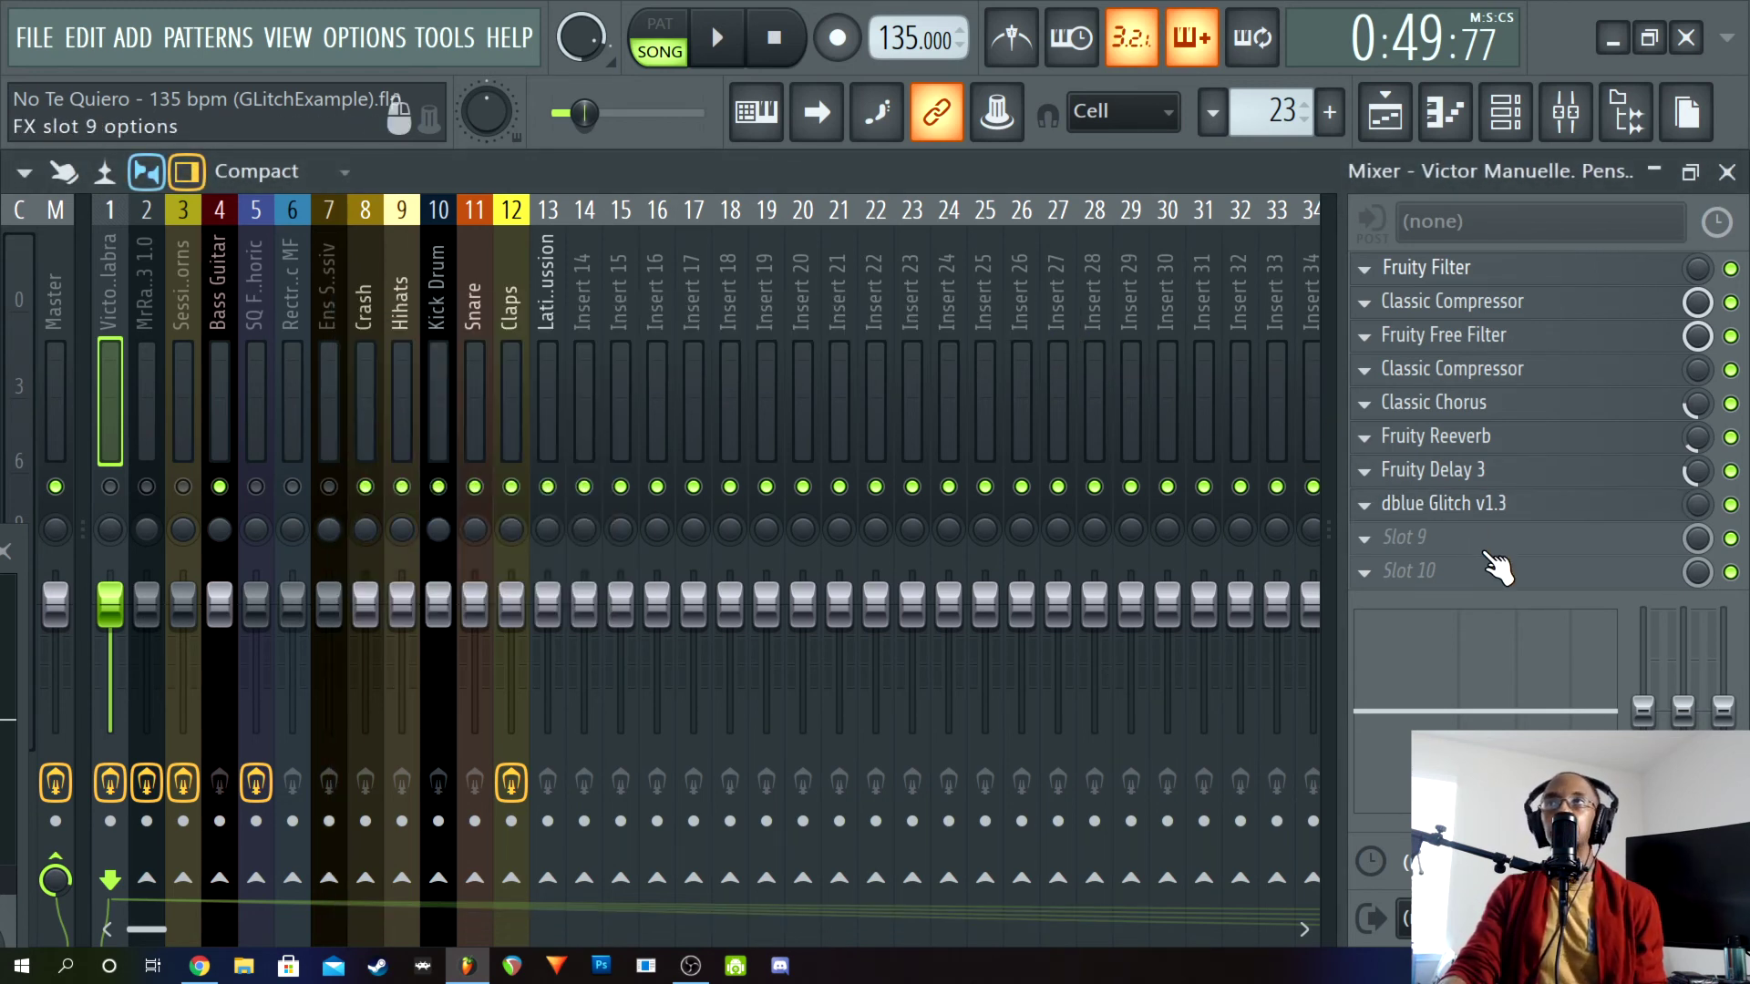
pyautogui.click(1450, 509)
pyautogui.moveTo(653, 319); pyautogui.dragTo(478, 262)
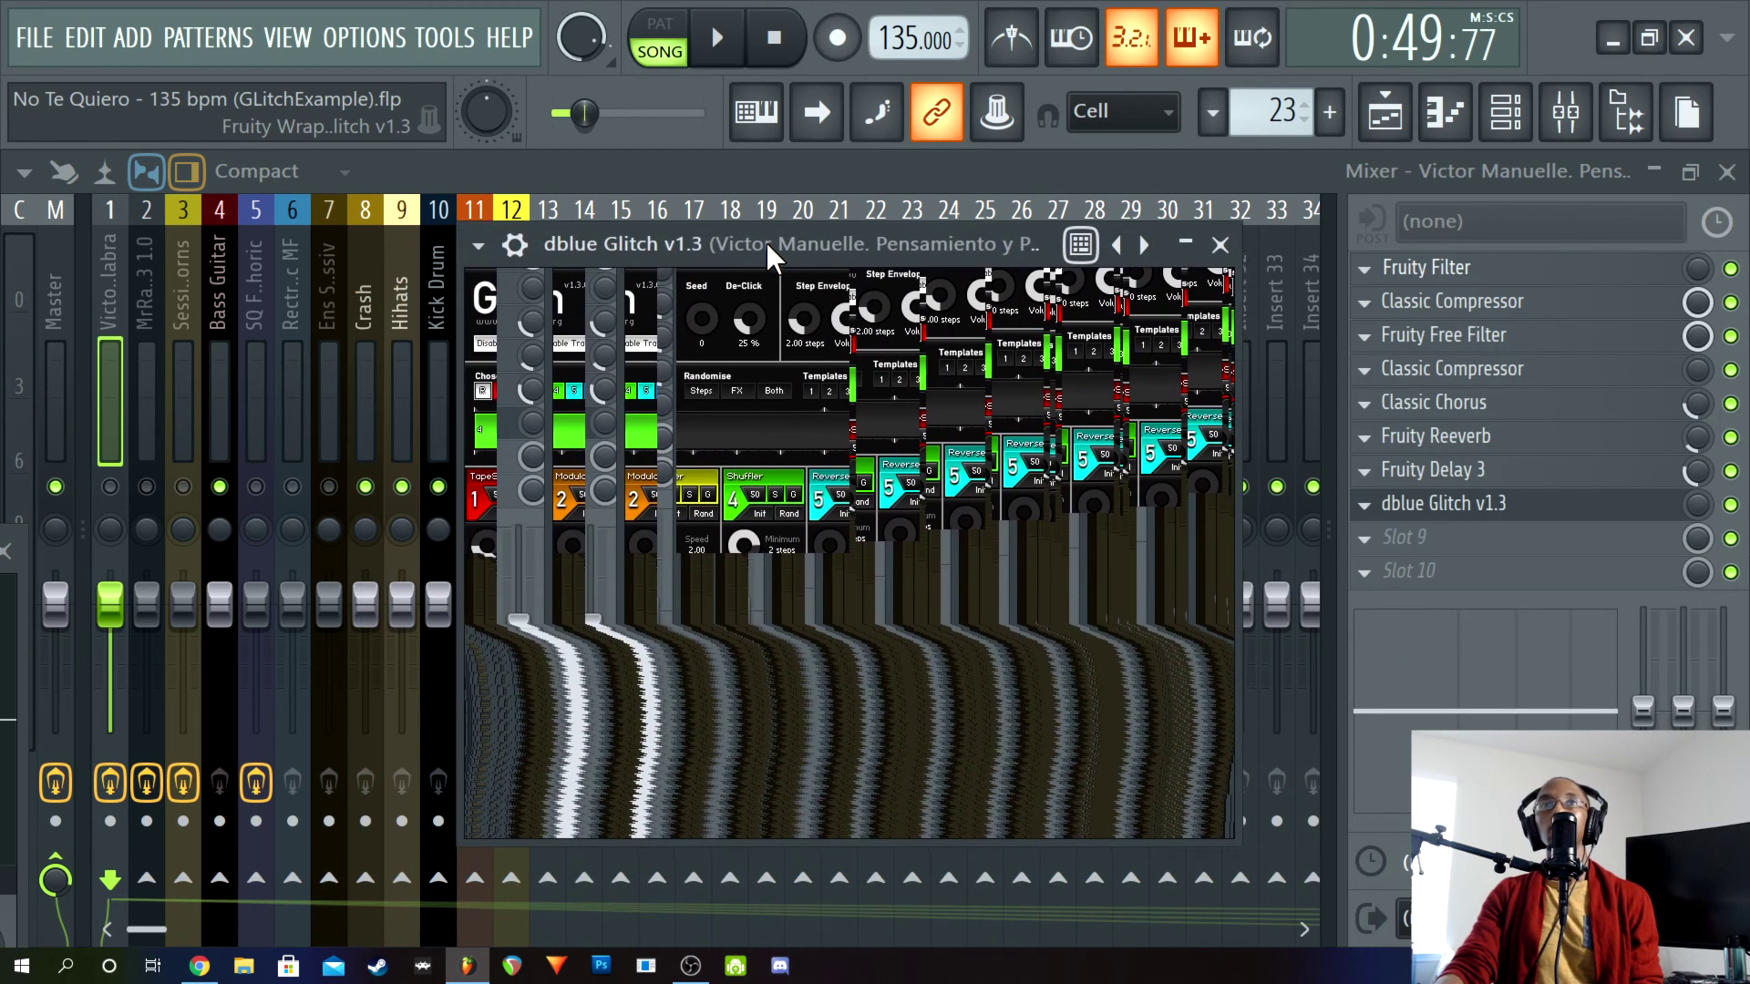
pyautogui.click(1222, 250)
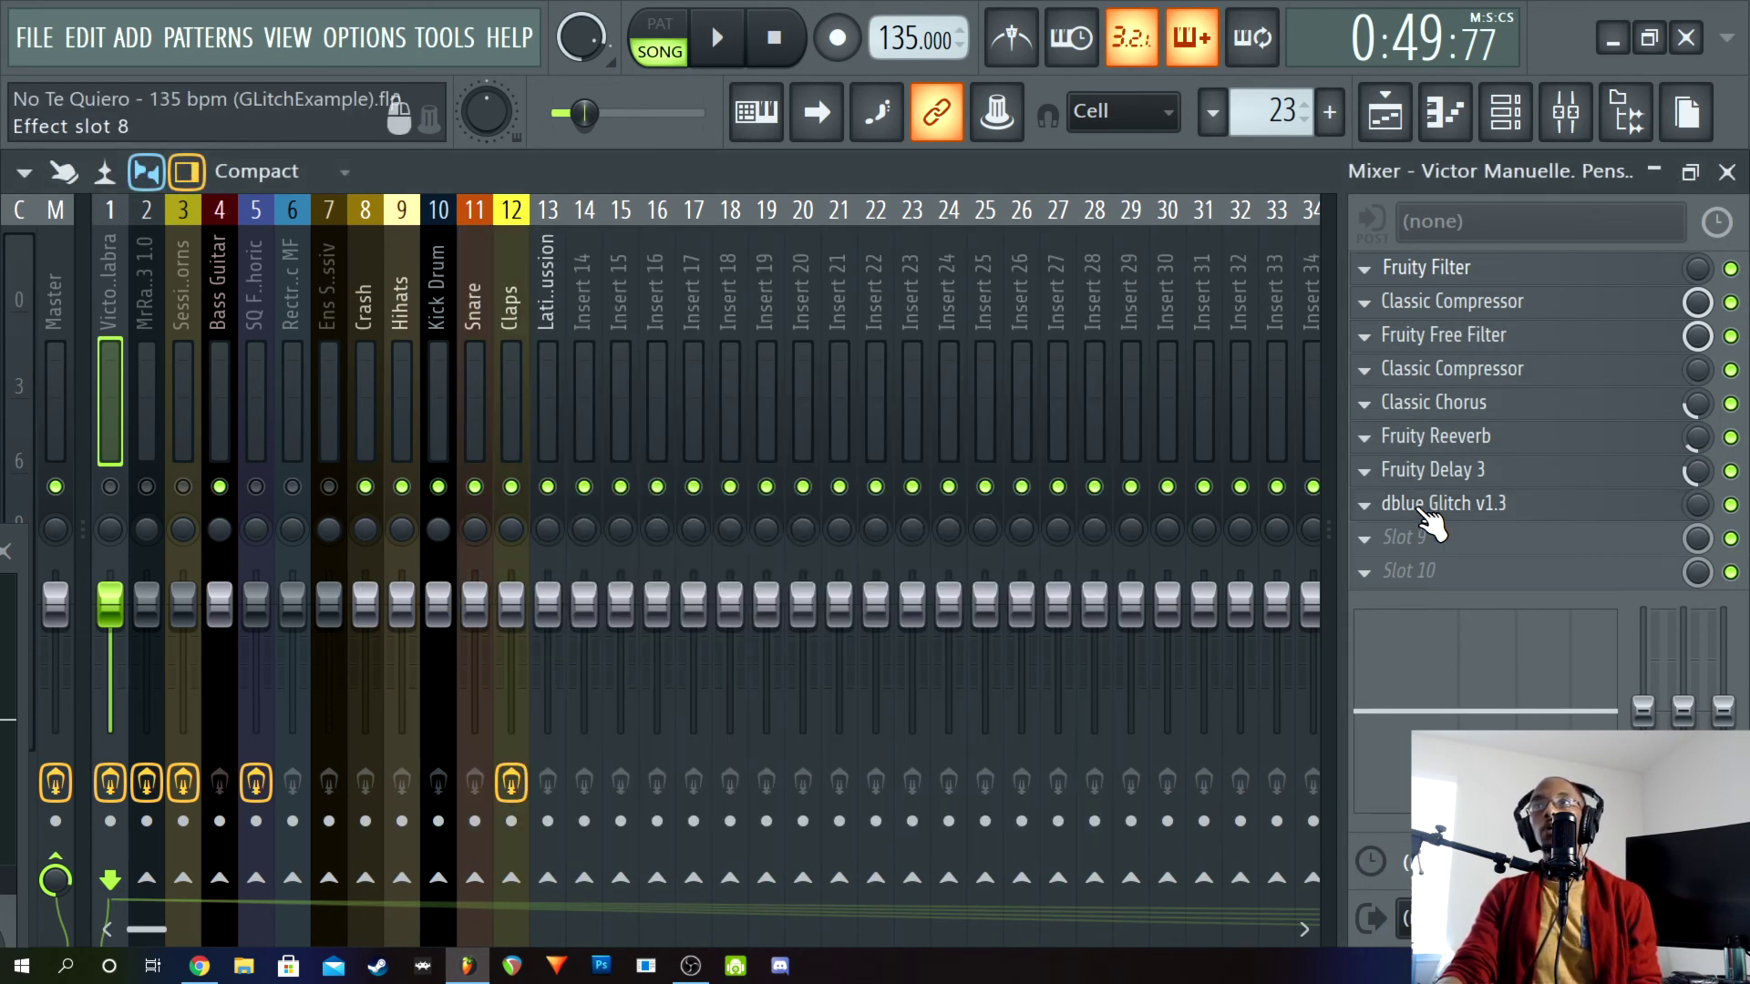
pyautogui.click(1426, 507)
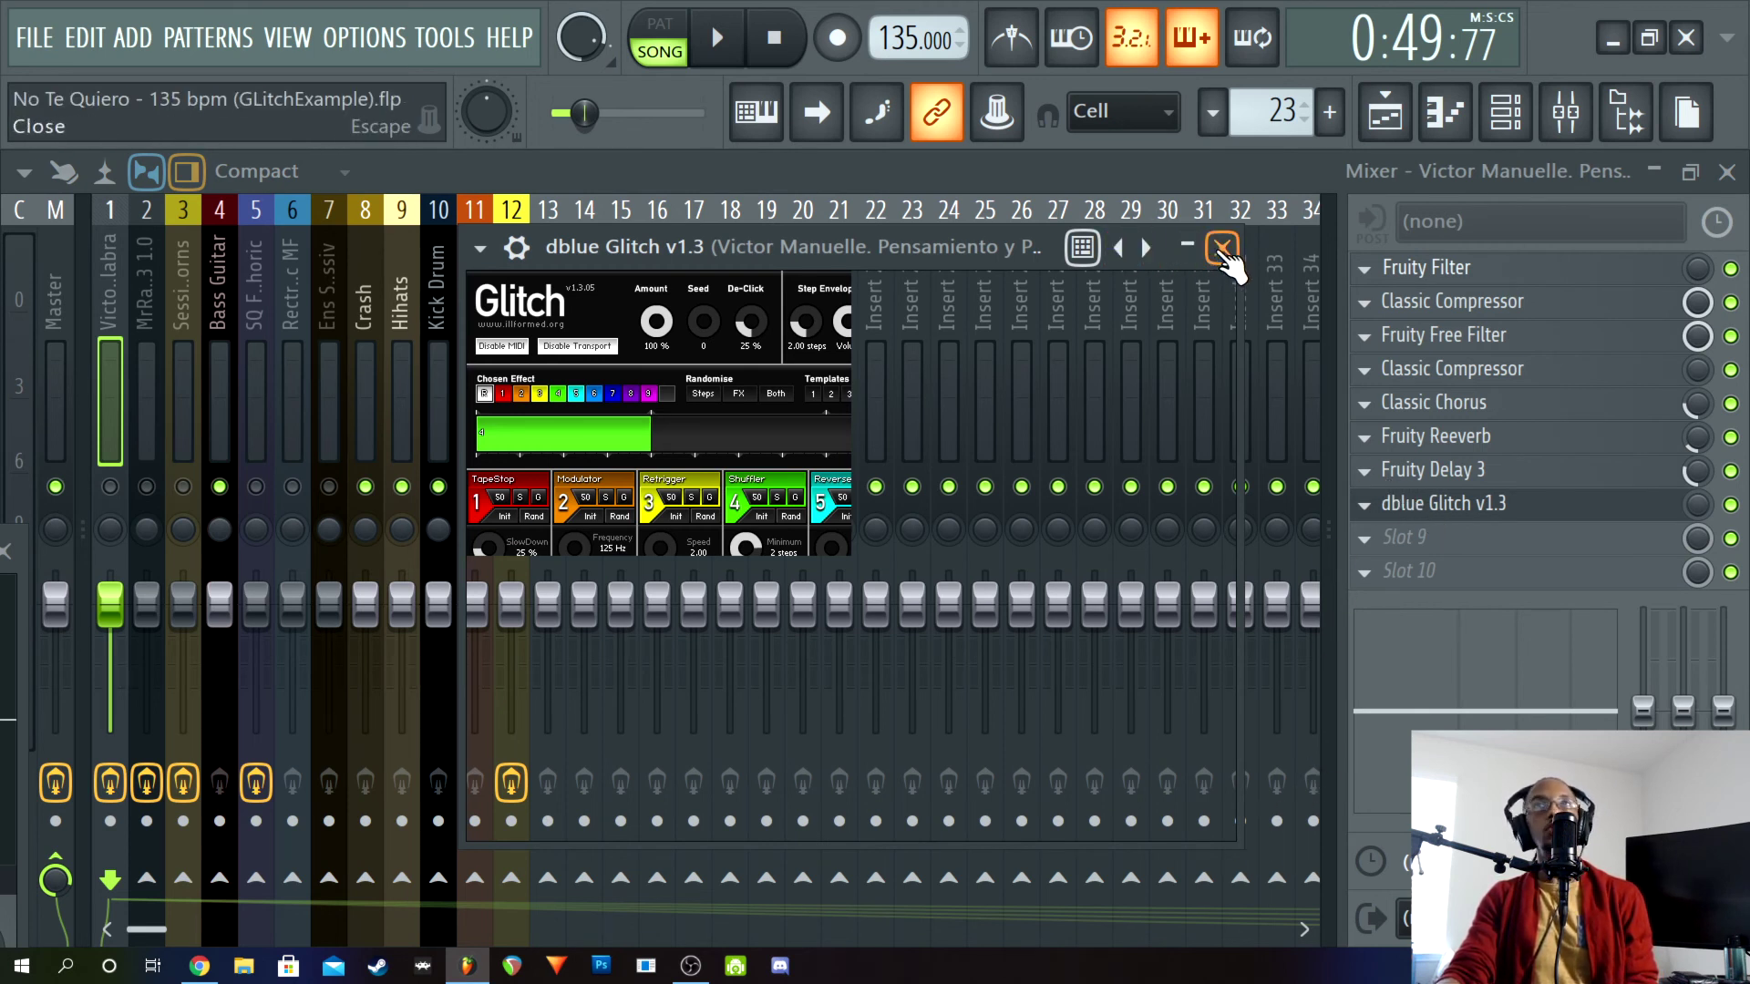
pyautogui.click(1222, 247)
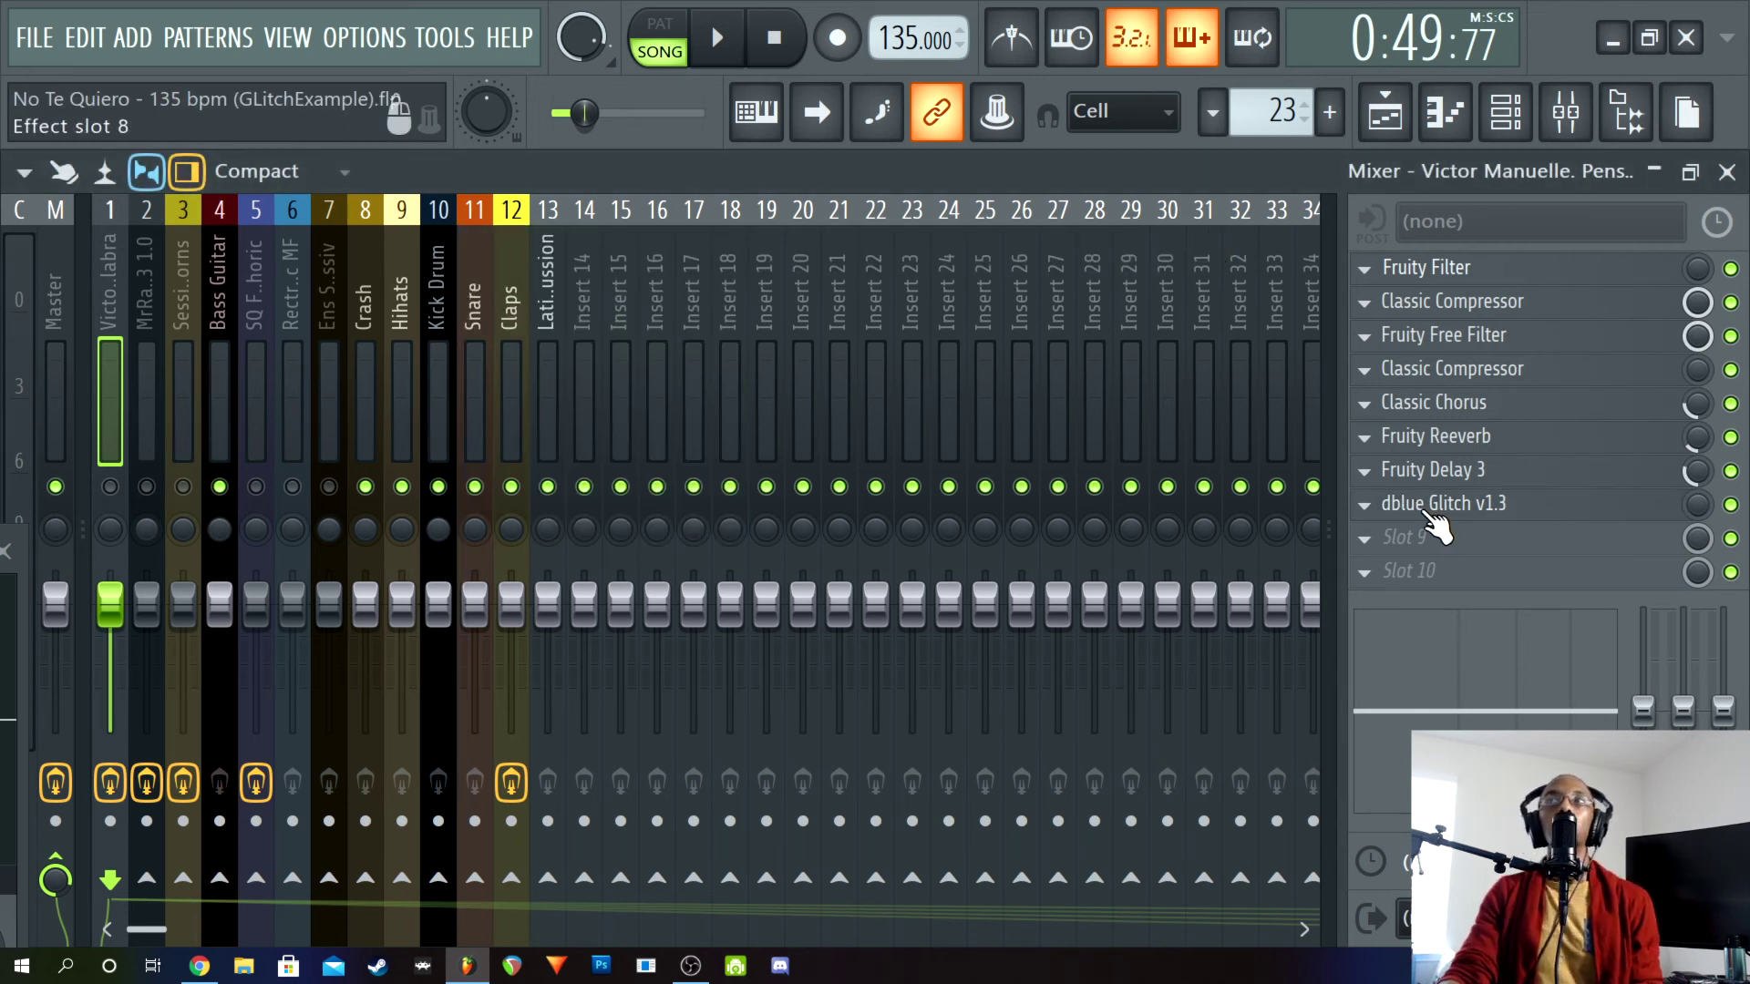
pyautogui.click(1727, 172)
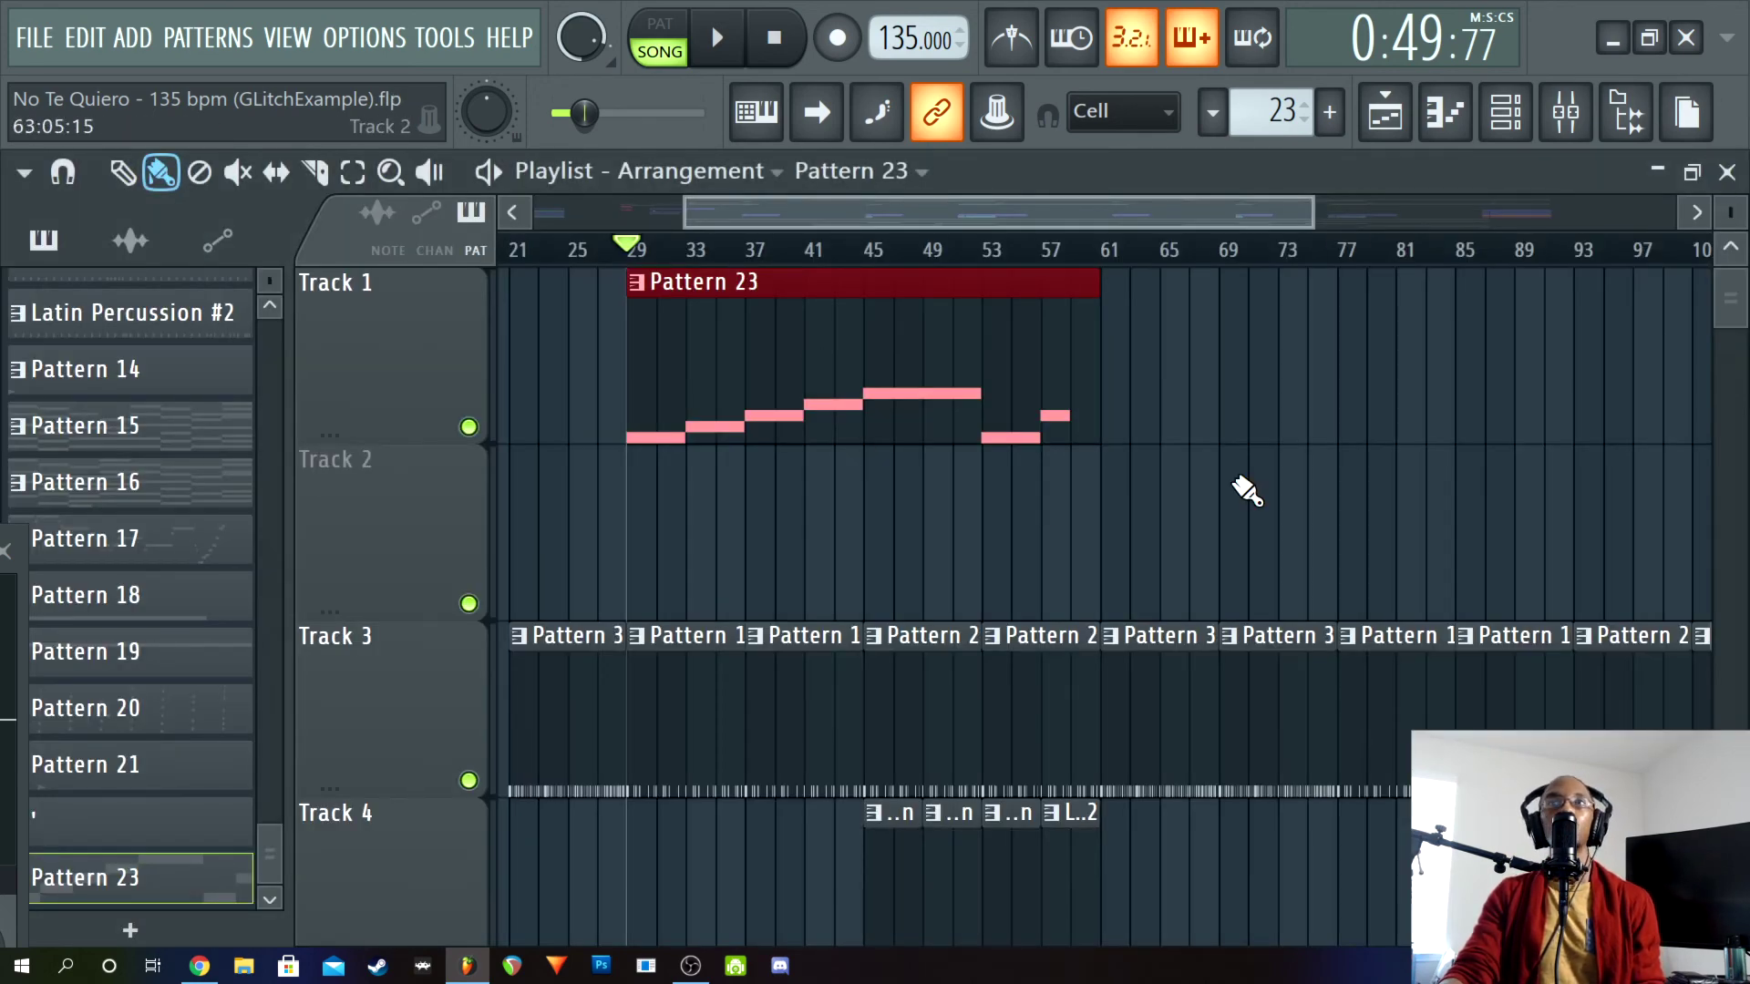
# Examine the mix level automation clips on the Intro Glitch, Delay and Reverb tracks around bars 16 to 24 of the playlist
pyautogui.moveTo(1728, 305)
pyautogui.mouseDown()
pyautogui.moveTo(1730, 363)
pyautogui.moveTo(1729, 298)
pyautogui.mouseUp()
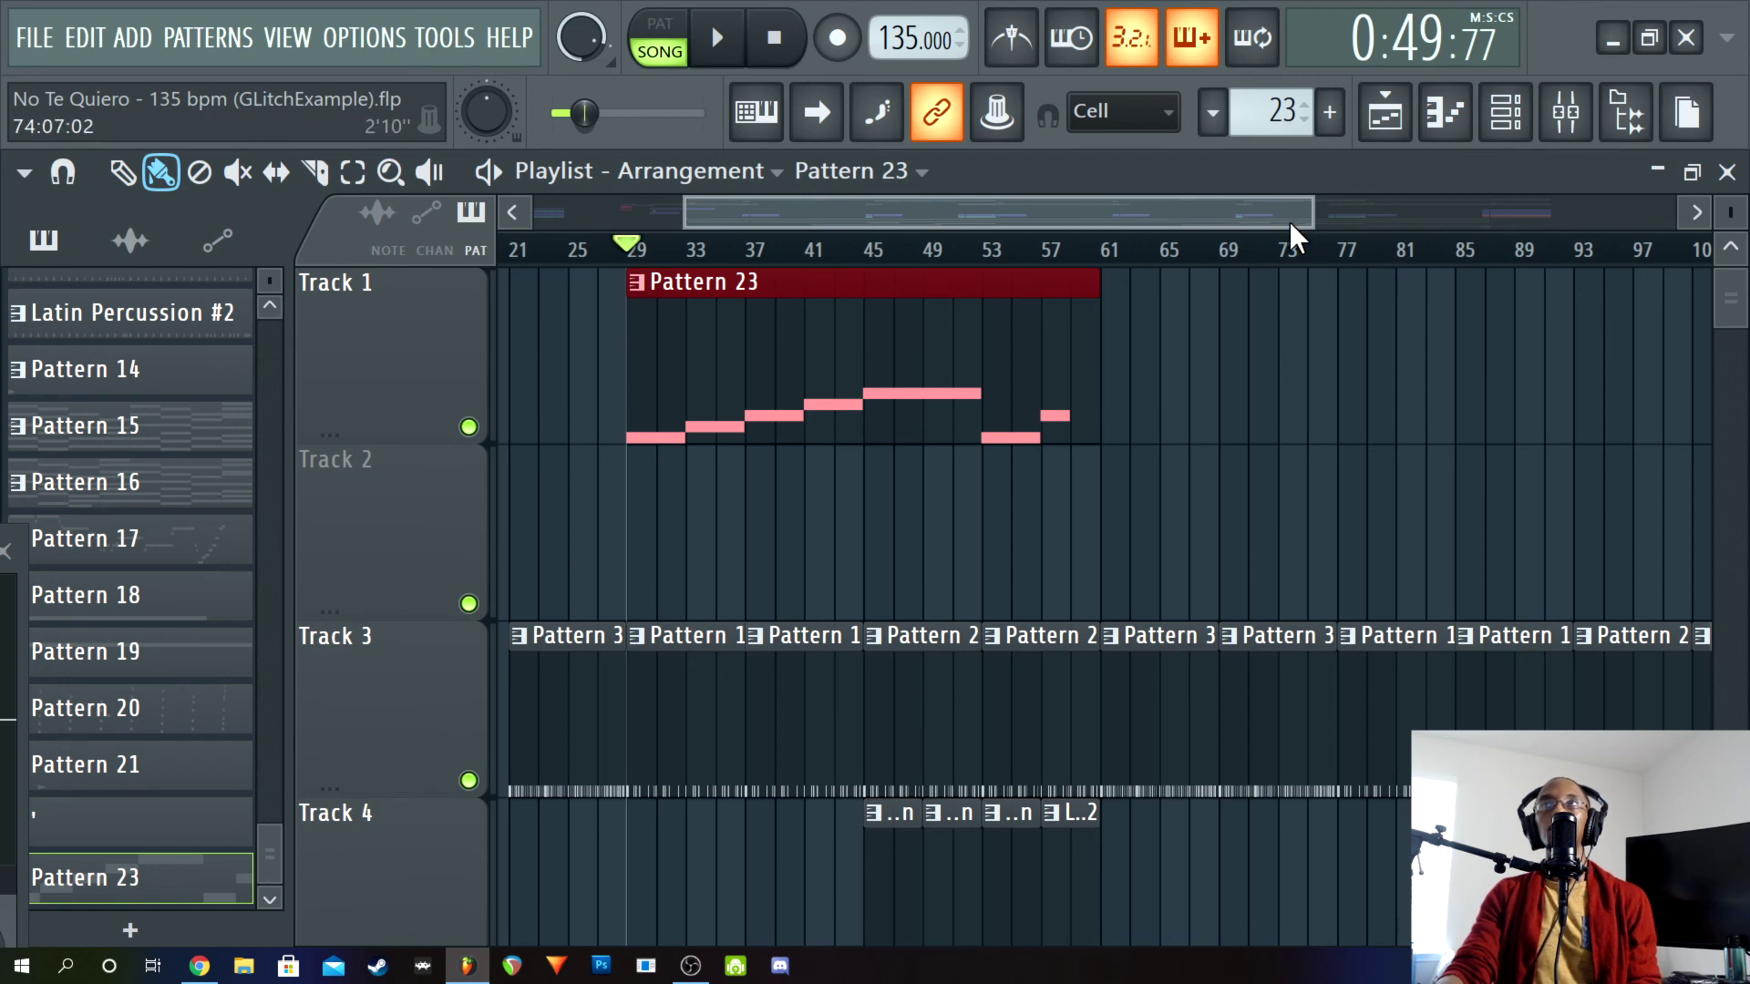
pyautogui.moveTo(1291, 225); pyautogui.dragTo(1119, 255)
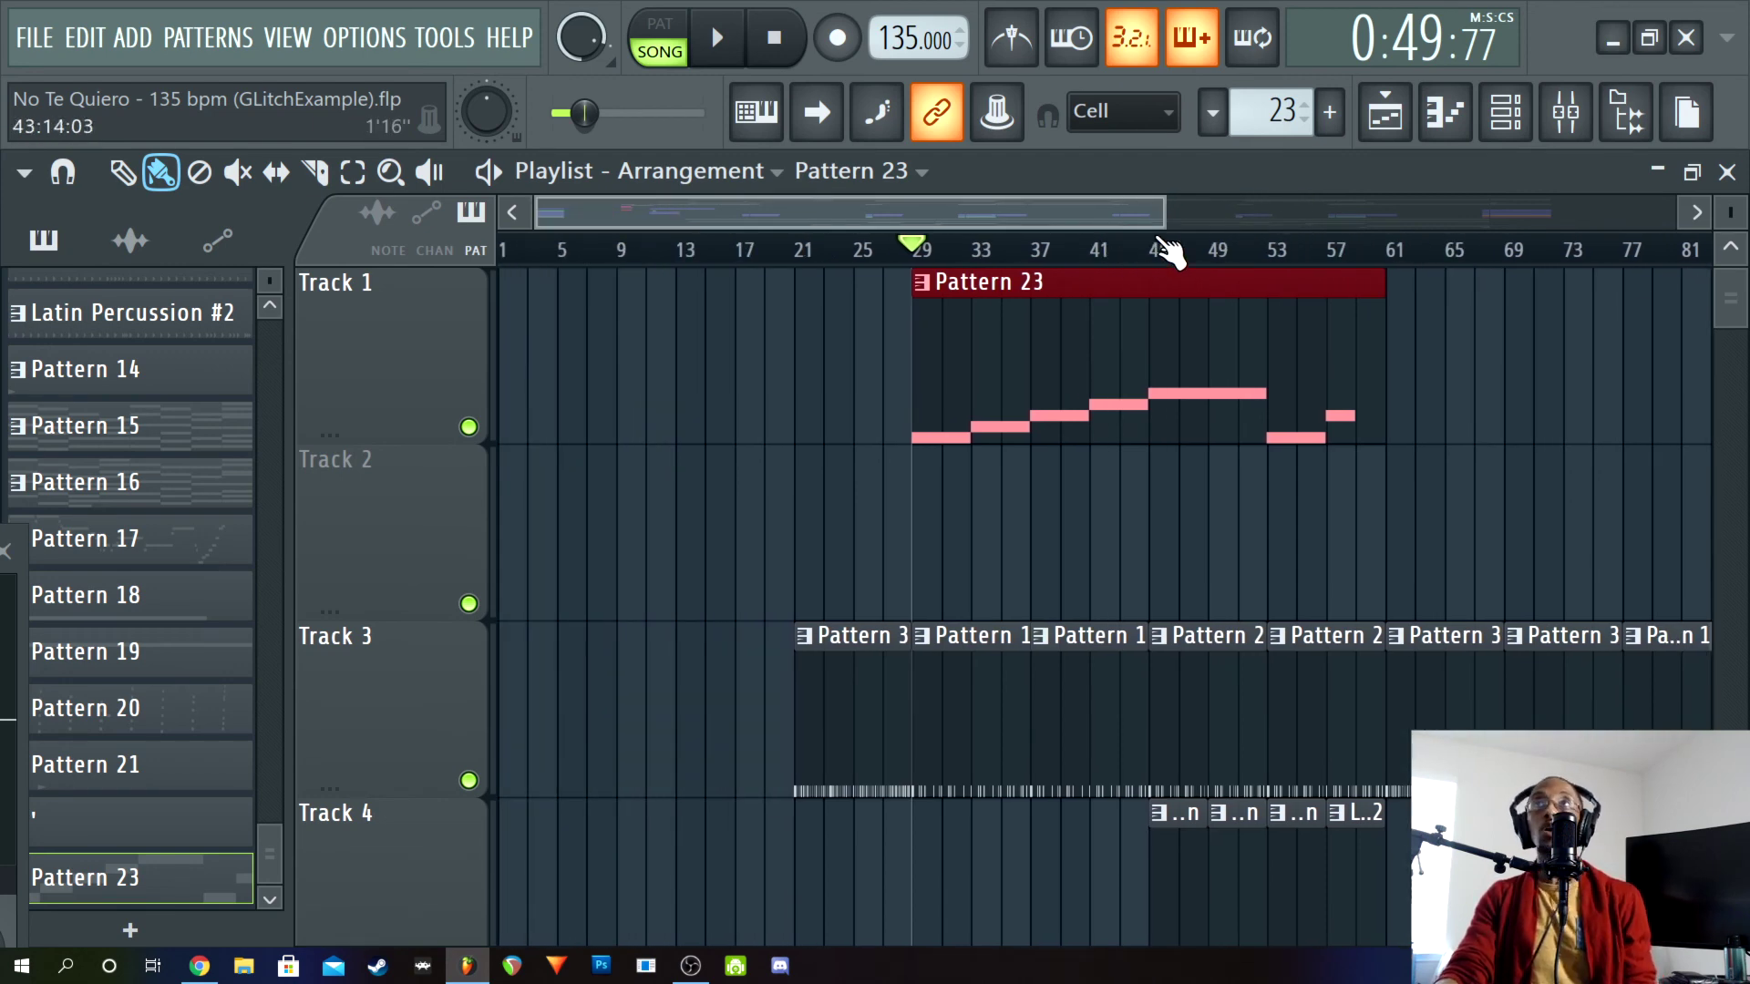
pyautogui.moveTo(1736, 310)
pyautogui.mouseDown()
pyautogui.moveTo(1732, 339)
pyautogui.moveTo(1729, 314)
pyautogui.mouseUp()
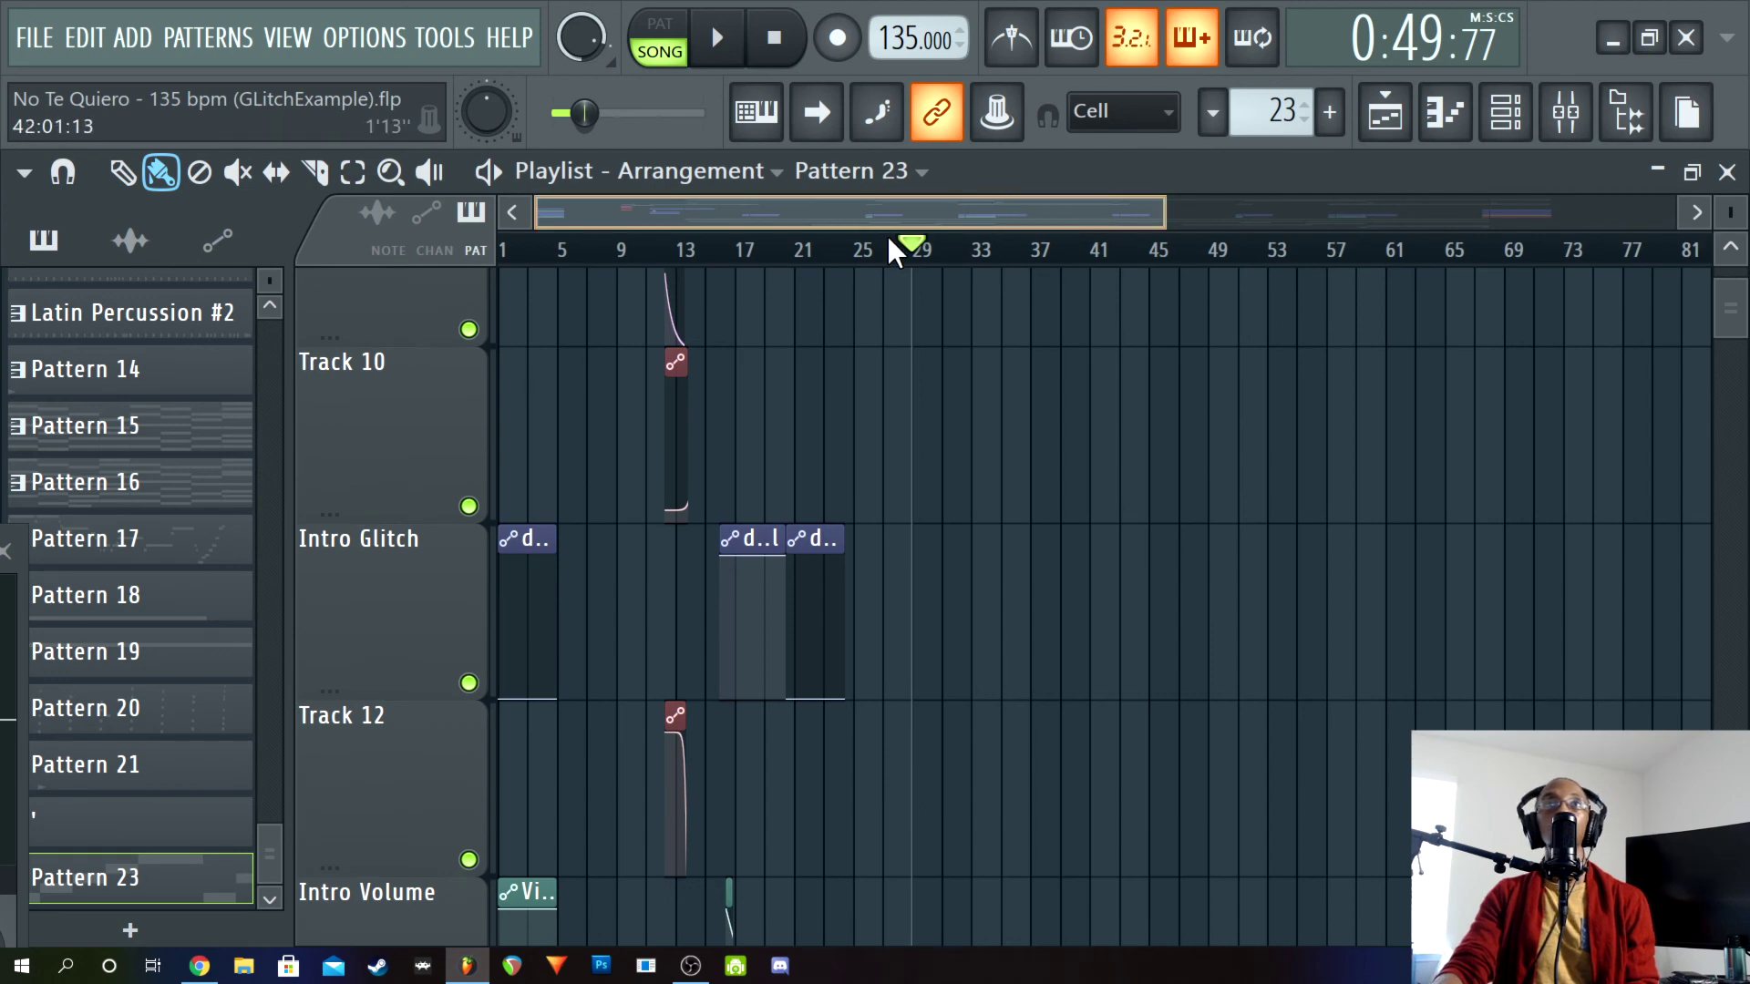
pyautogui.moveTo(1157, 207); pyautogui.dragTo(715, 222)
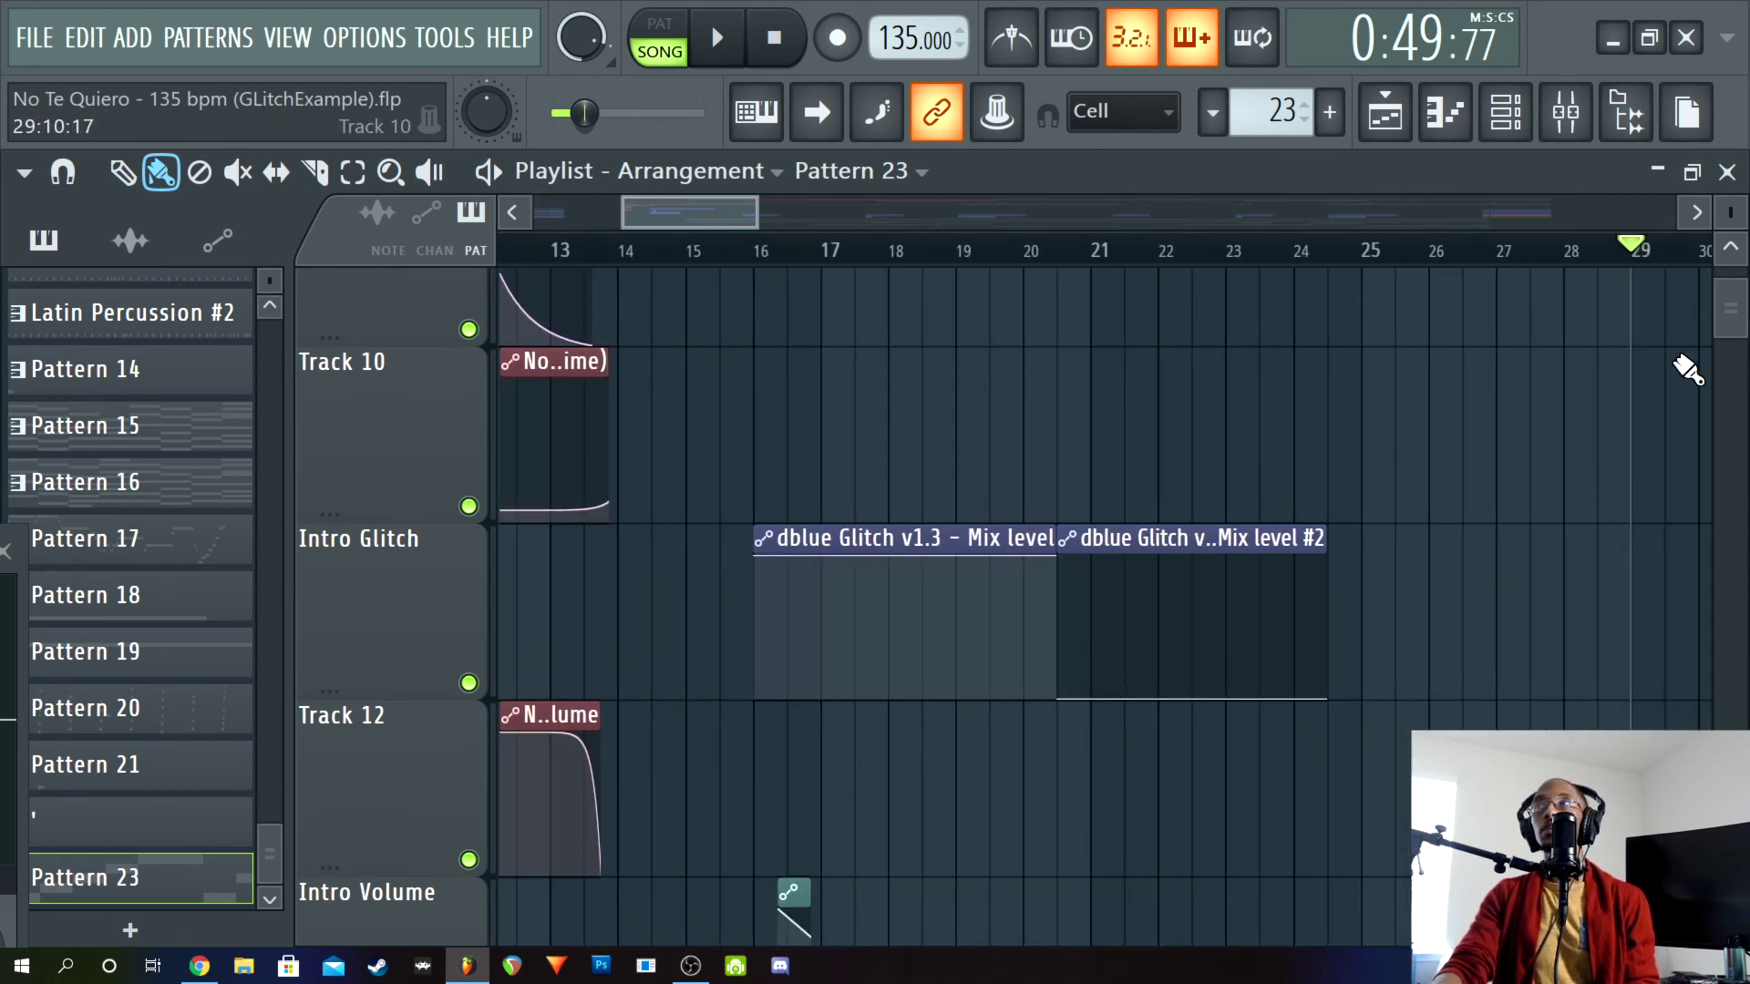
pyautogui.moveTo(1729, 330); pyautogui.dragTo(1730, 306)
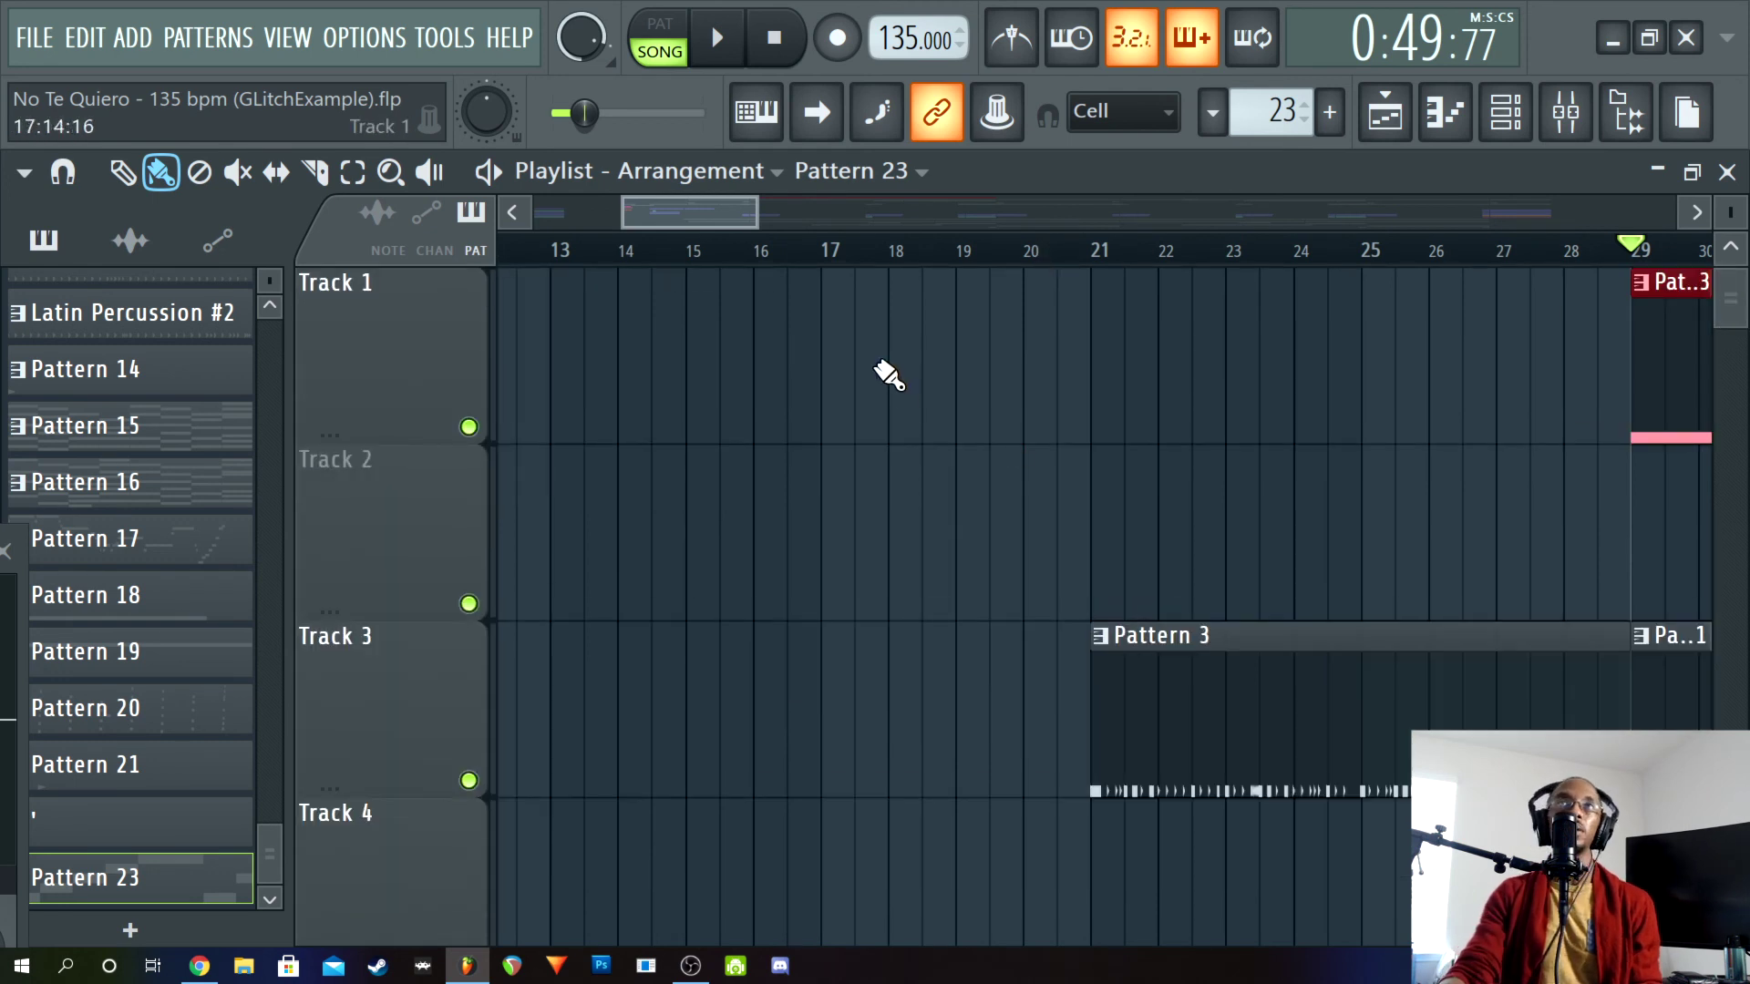
pyautogui.moveTo(738, 226); pyautogui.dragTo(768, 272)
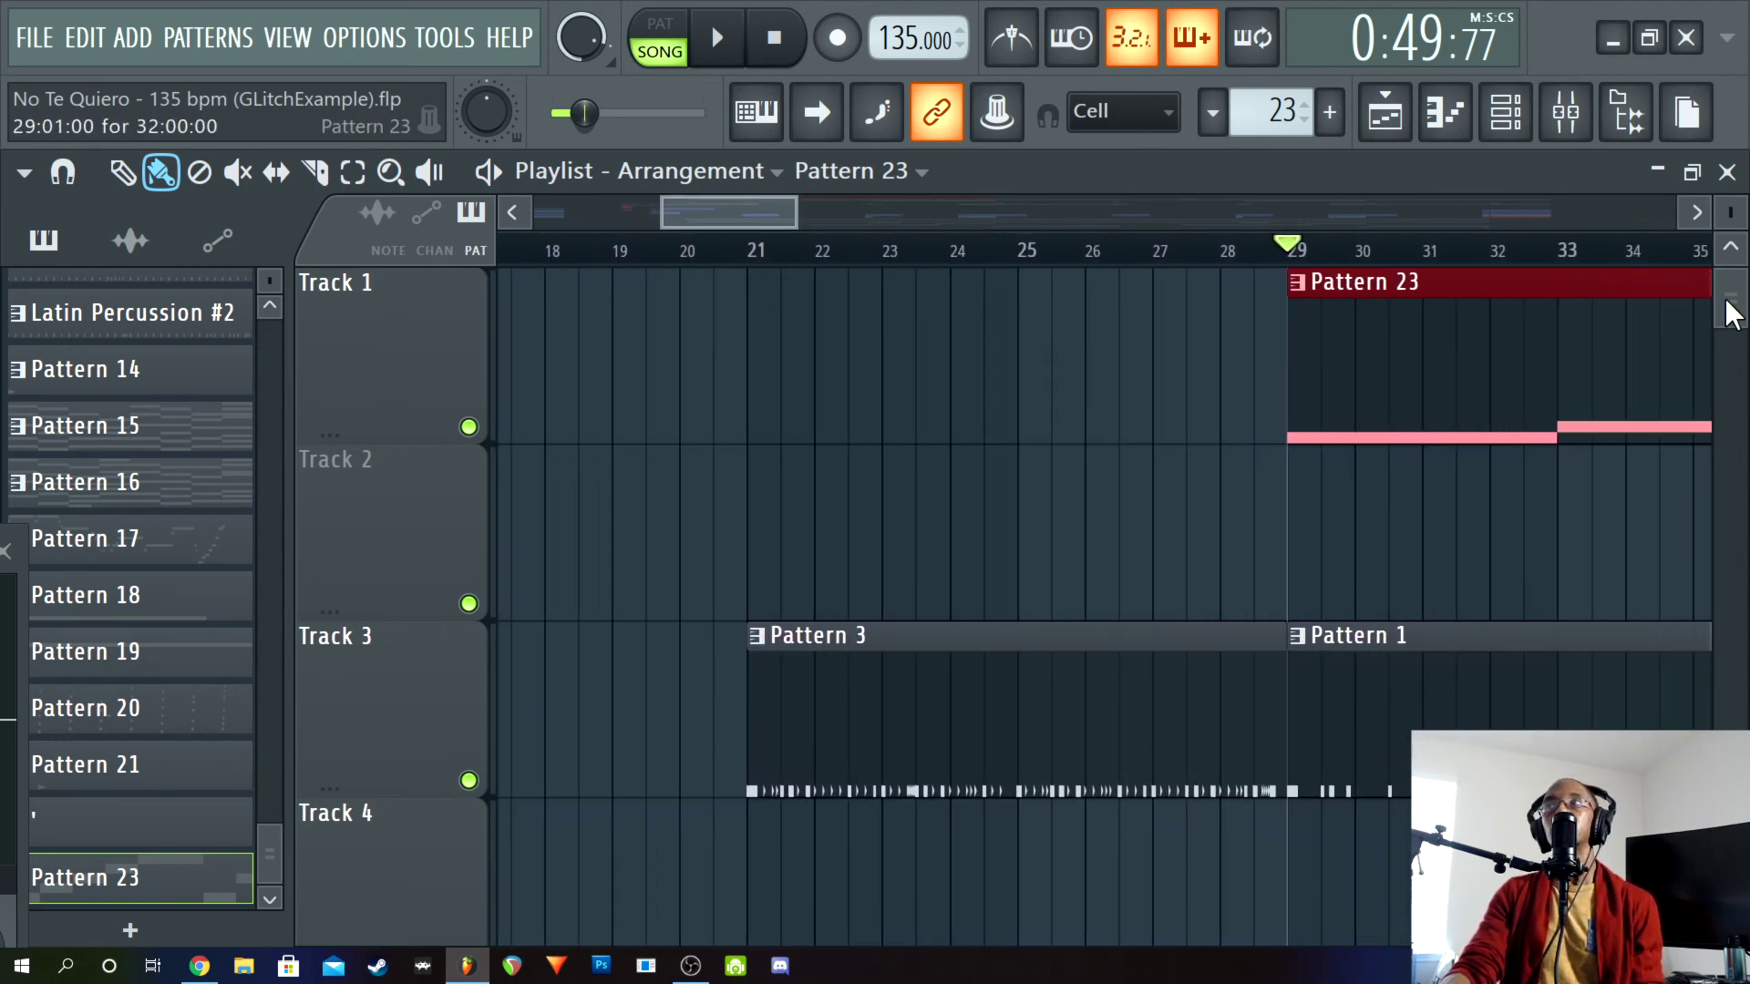
pyautogui.moveTo(1731, 304)
pyautogui.mouseDown()
pyautogui.moveTo(1730, 331)
pyautogui.moveTo(1725, 308)
pyautogui.mouseUp()
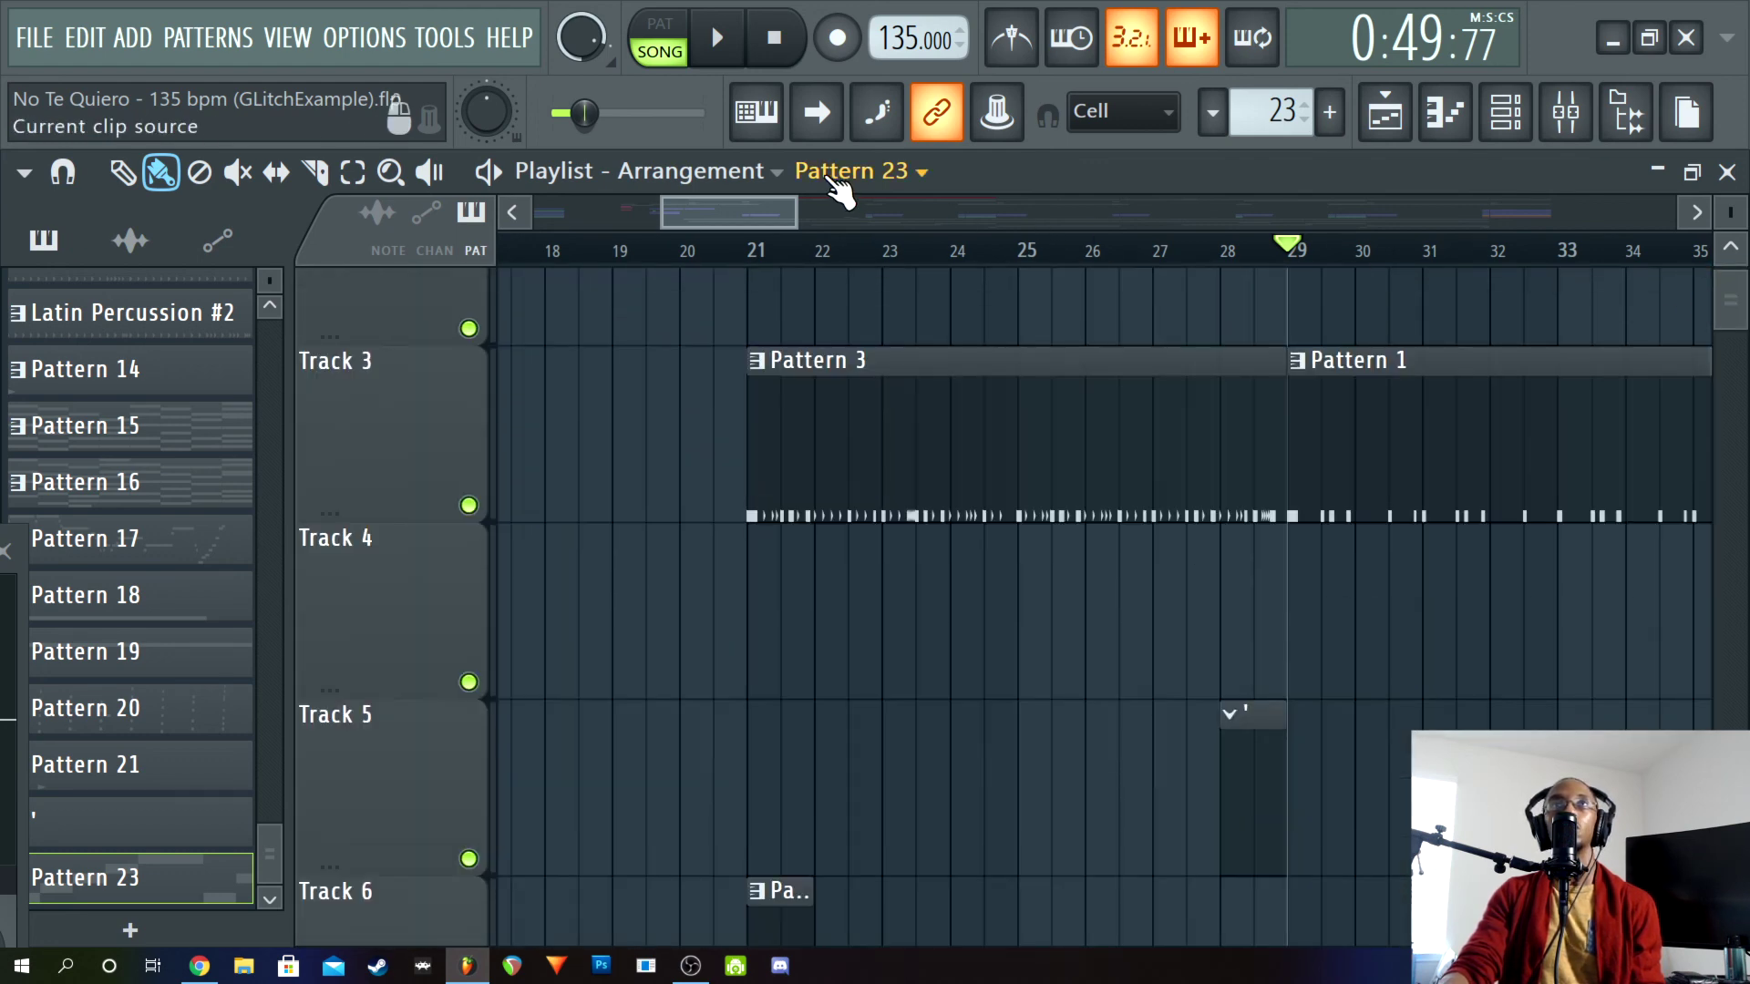
pyautogui.moveTo(776, 227); pyautogui.dragTo(715, 235)
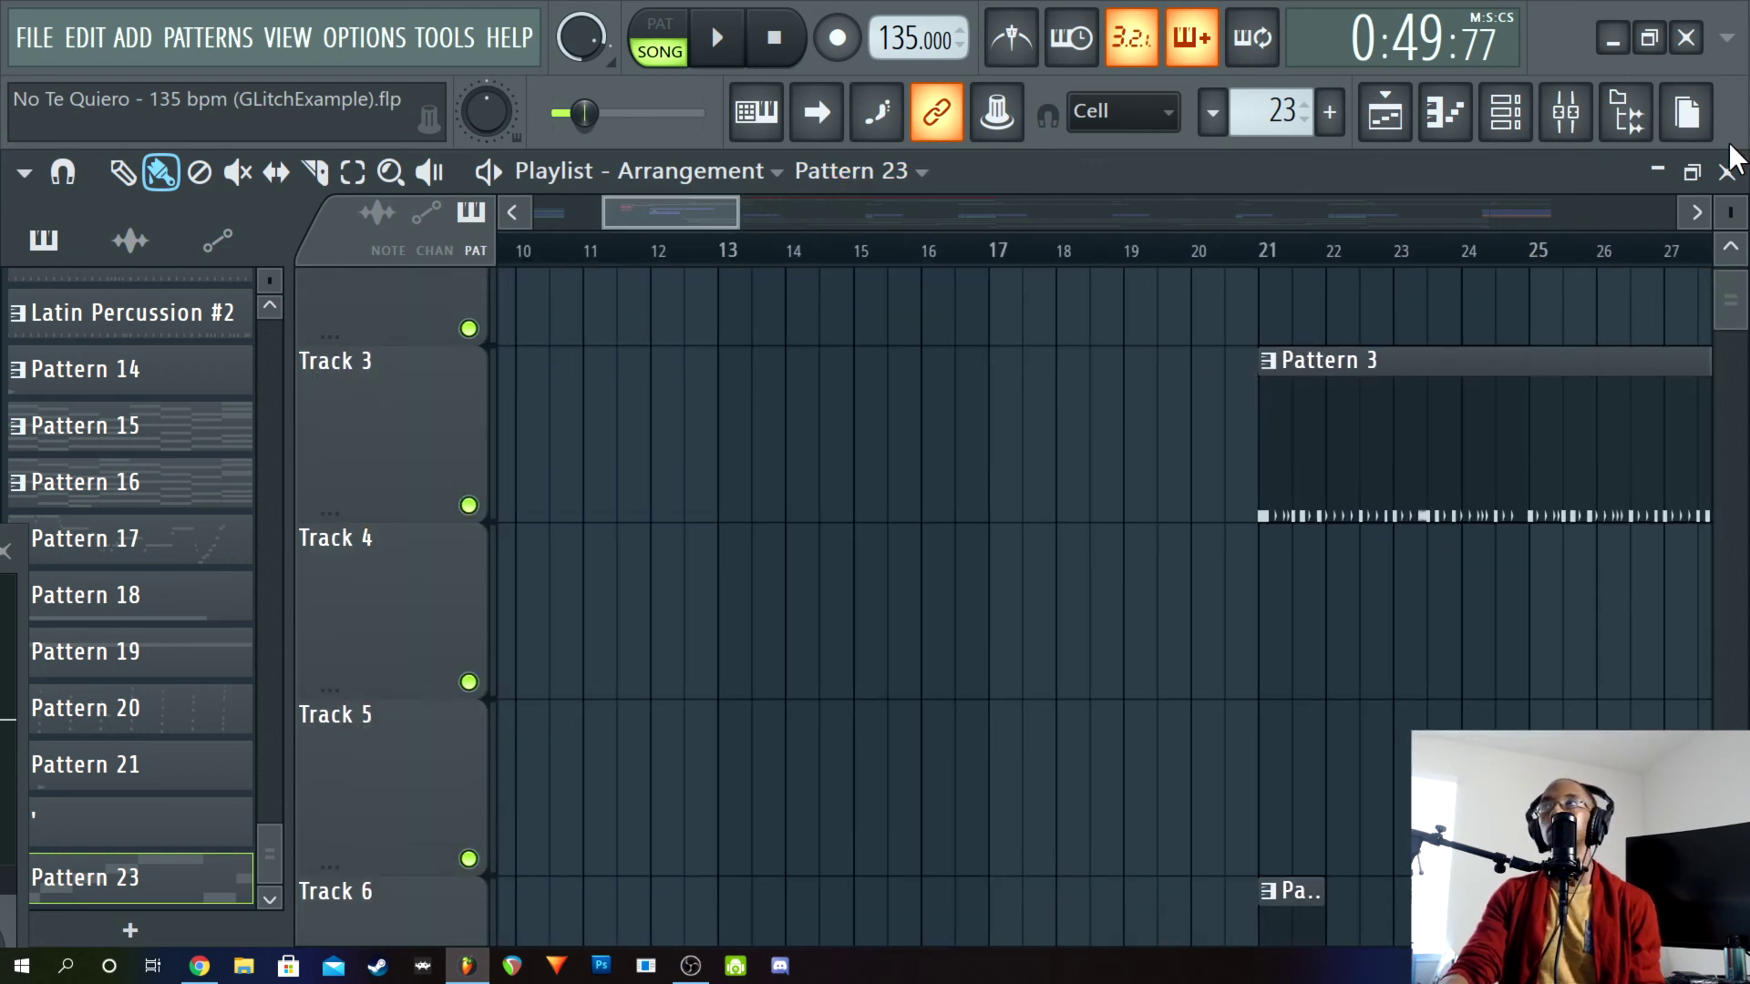
pyautogui.moveTo(1731, 316); pyautogui.dragTo(1731, 314)
pyautogui.scroll(-1, 1722, 312)
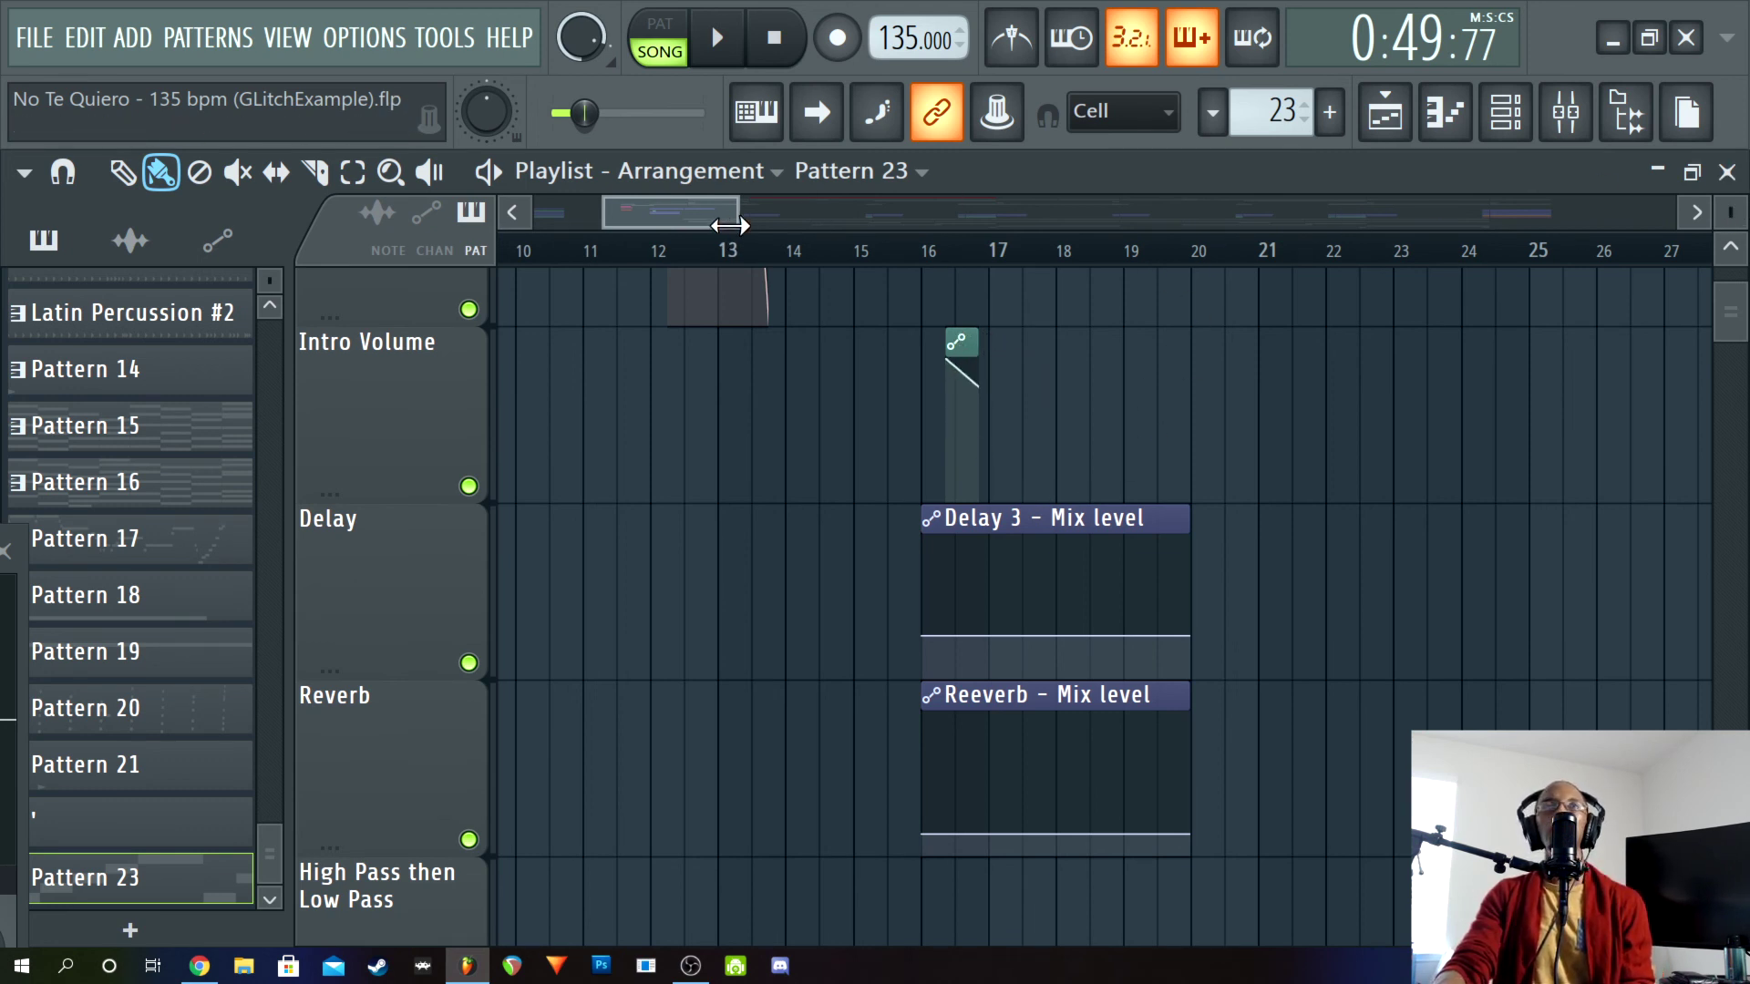
# Zoom the playlist out to show the arrangement from bar 1 to about bar 97 with minimum track height
pyautogui.moveTo(737, 213); pyautogui.dragTo(957, 208)
pyautogui.scroll(-2, 729, 255)
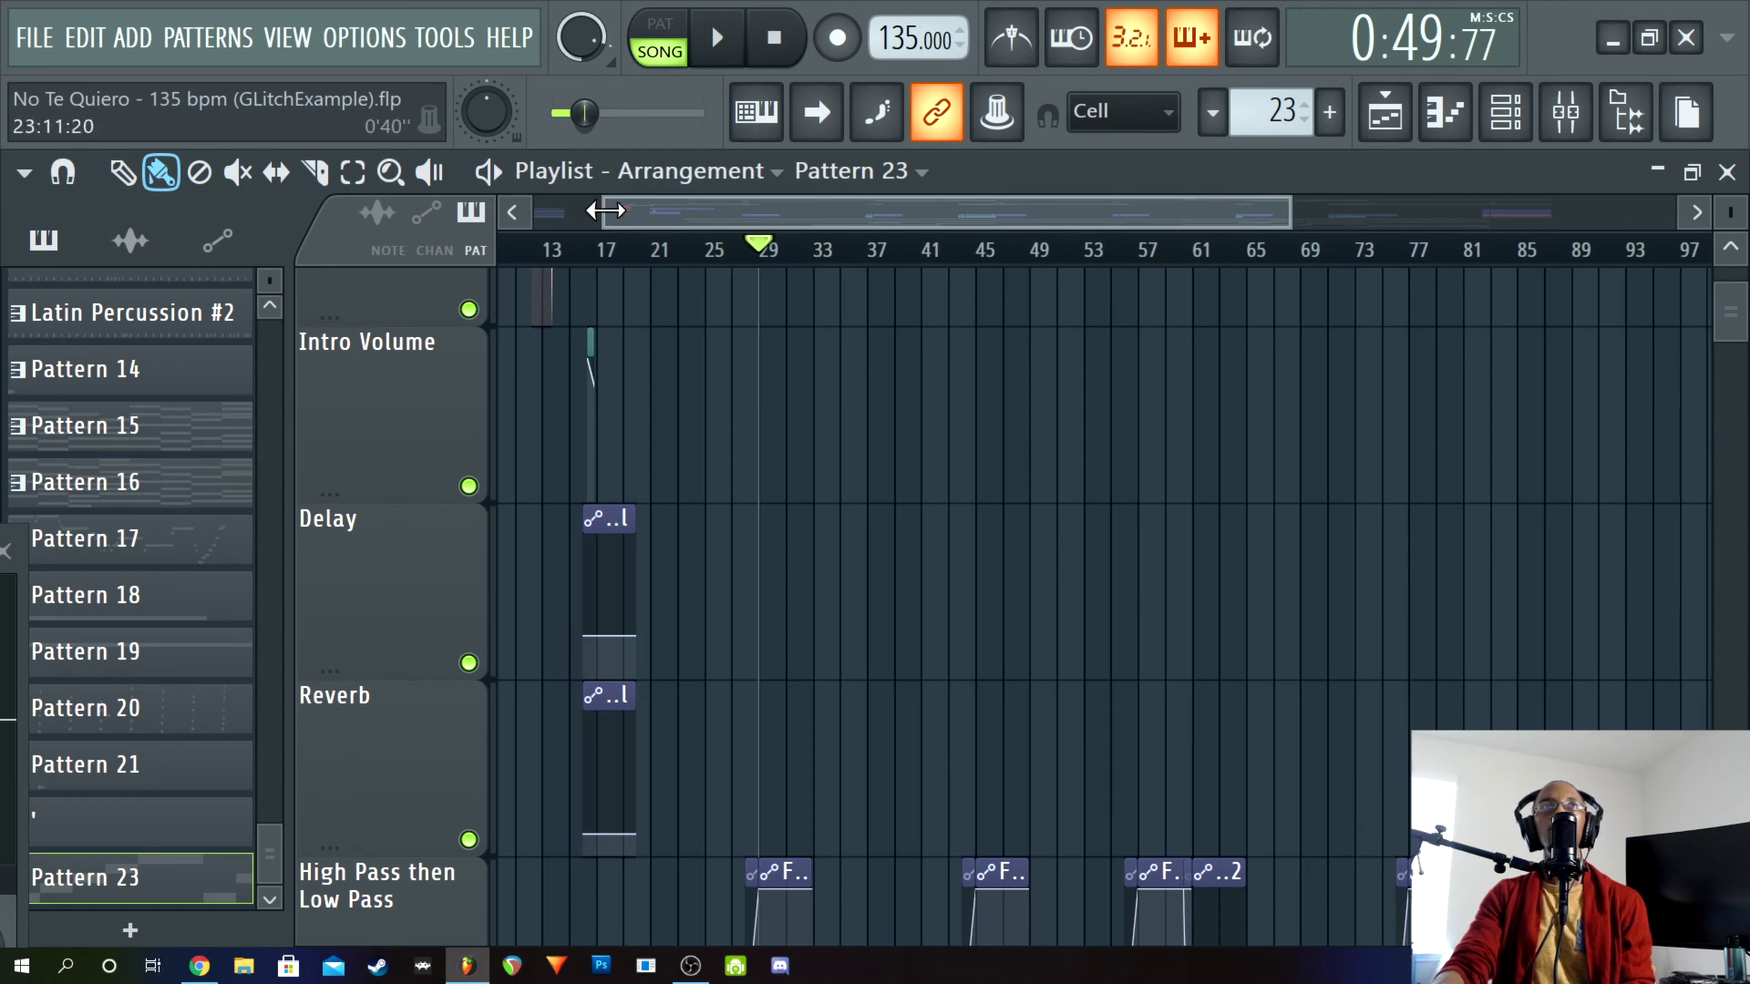
pyautogui.moveTo(592, 210); pyautogui.dragTo(488, 205)
pyautogui.moveTo(1716, 219); pyautogui.dragTo(1716, 232)
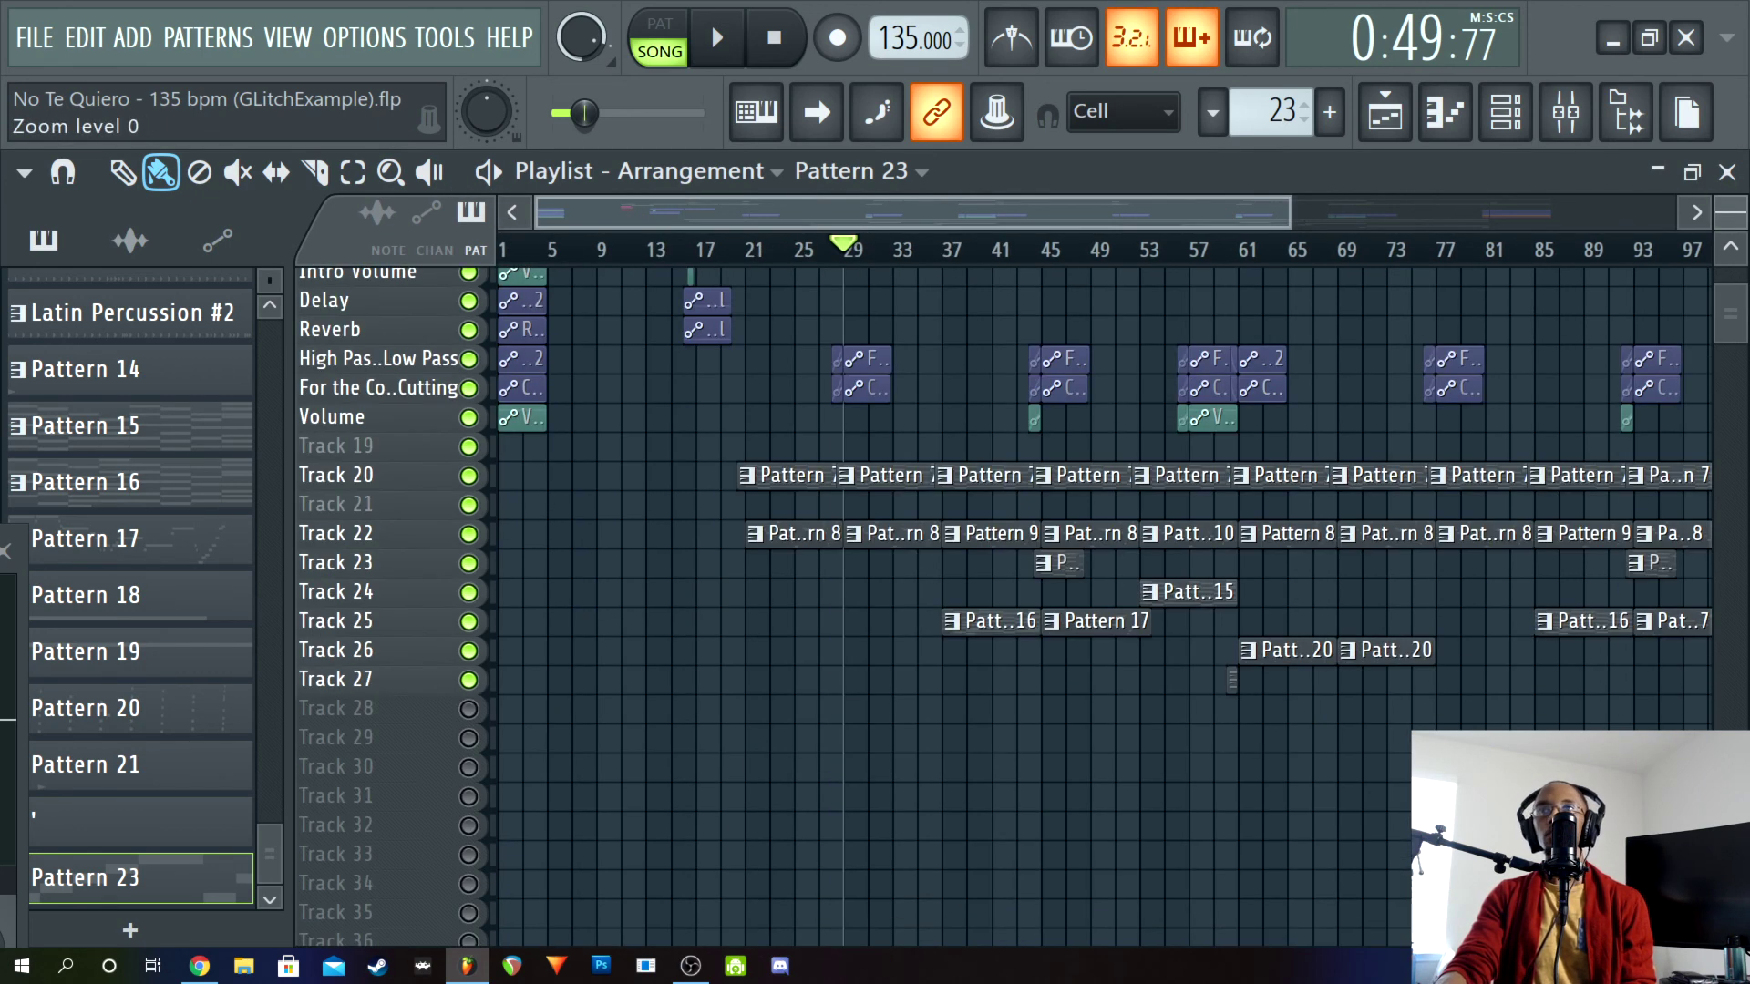